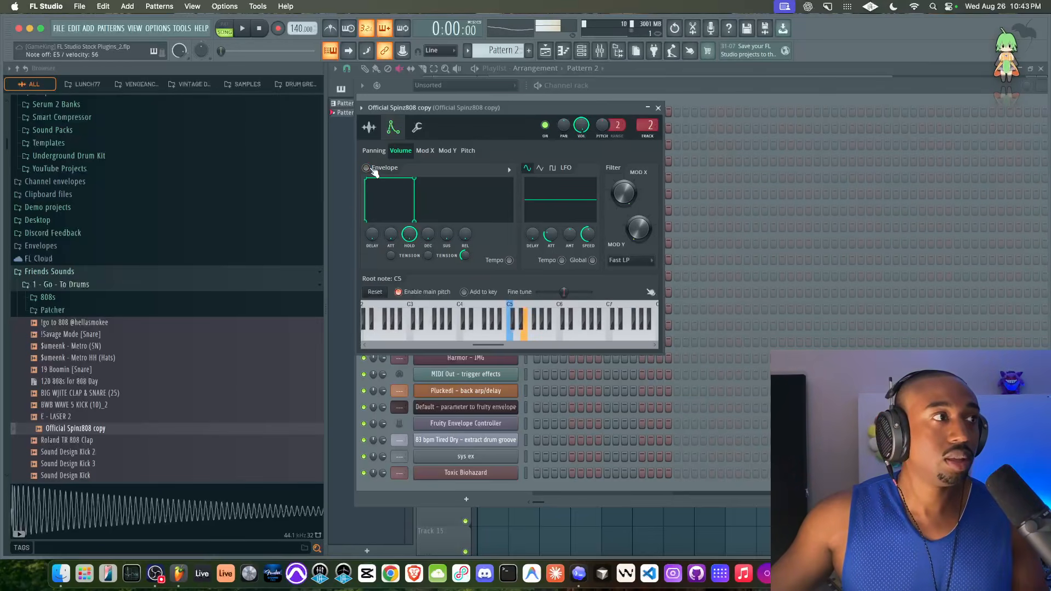
Step: Enable the volume envelope on the Official Spinz808 copy channel and return to its sample settings
left_click(372, 169)
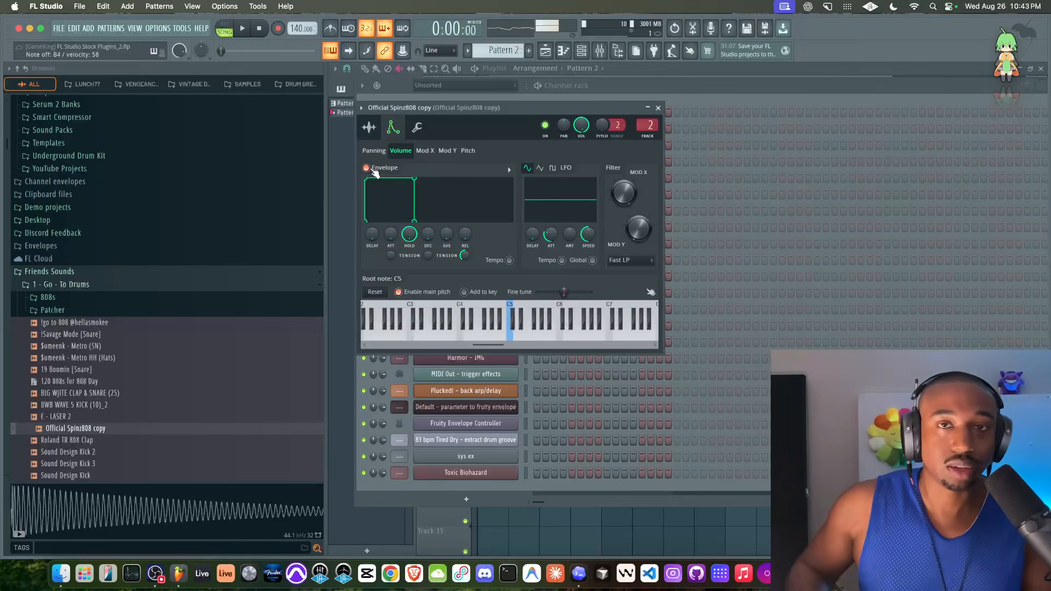
left_click(421, 131)
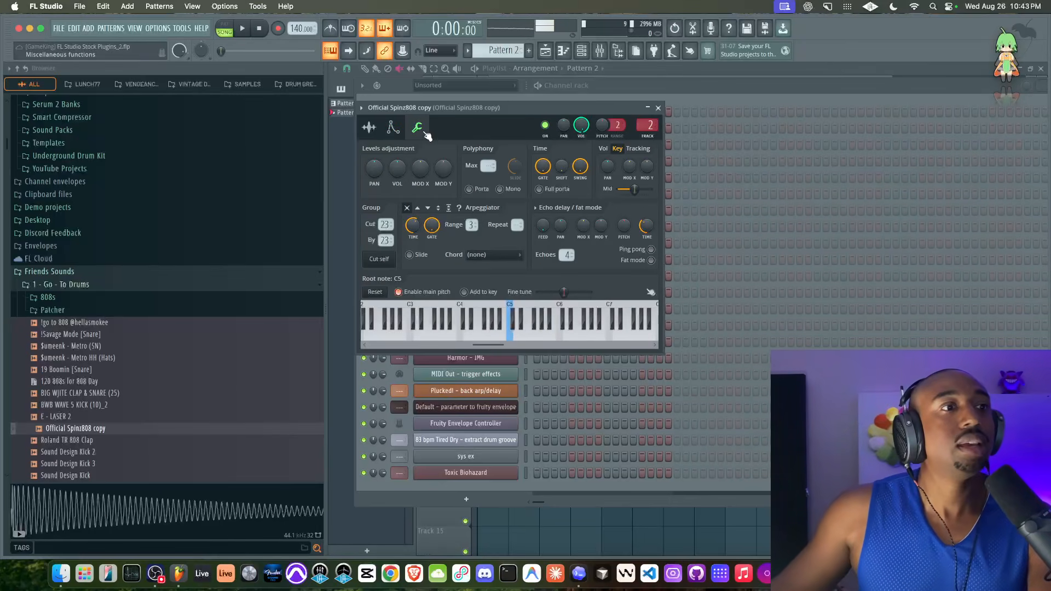
left_click(393, 130)
left_click(370, 129)
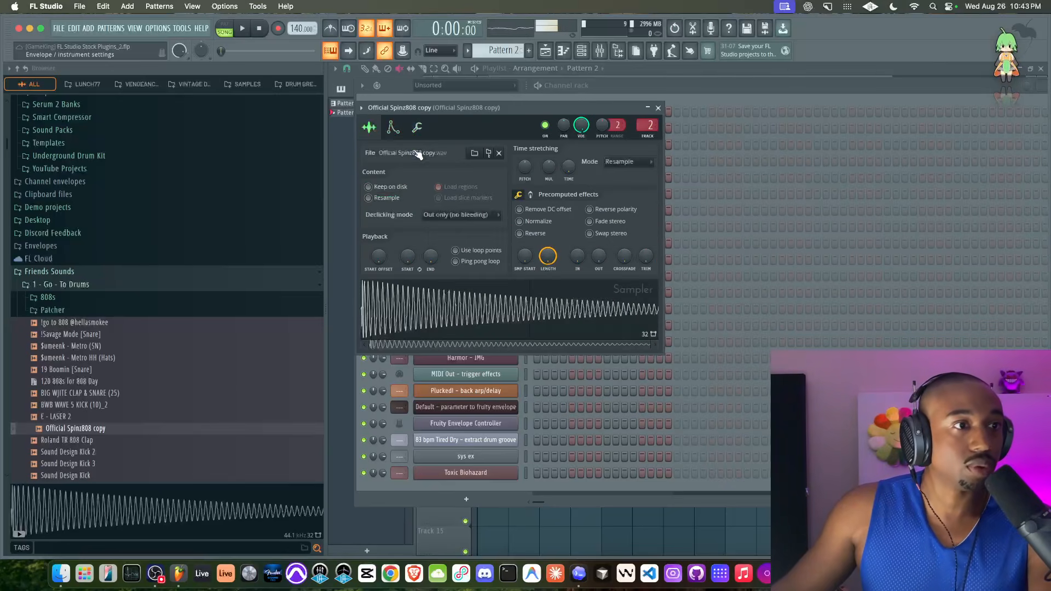
Step: Show the second set of precomputed effects and check which effects sit on the channel's mixer track
left_click(529, 194)
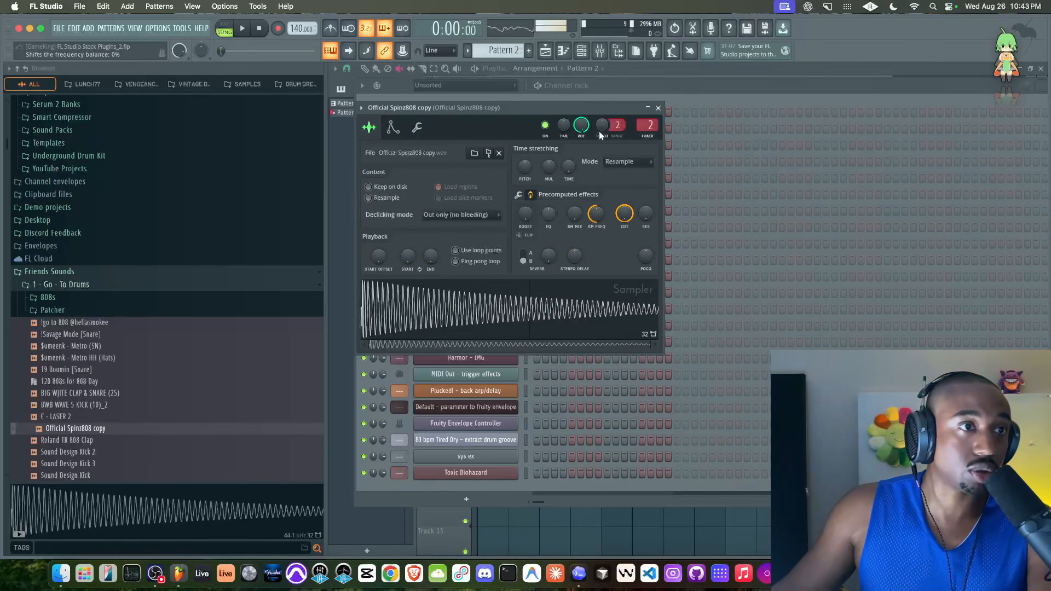
left_click(599, 50)
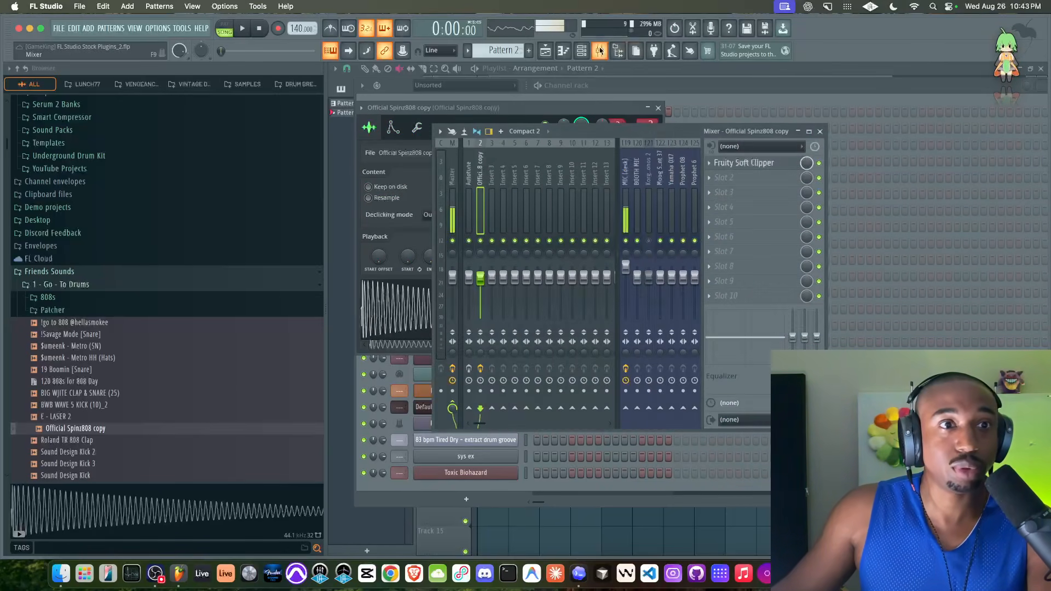
left_click(819, 131)
Step: Set the sample's precomputed reverb amount to 29% and its boost to 10%
left_click_drag(531, 210, 527, 217)
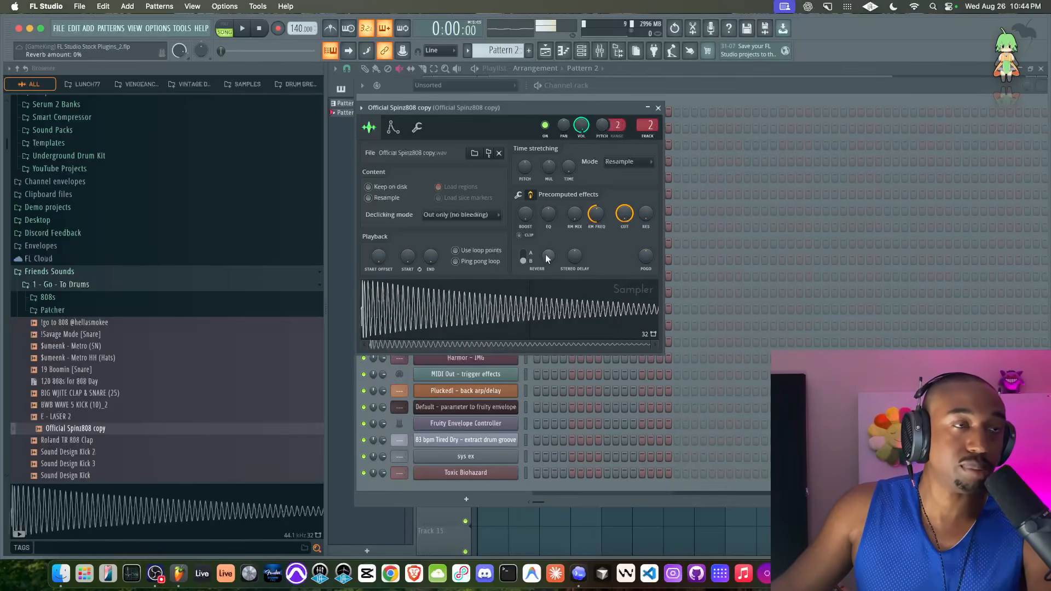
left_click_drag(548, 259, 548, 239)
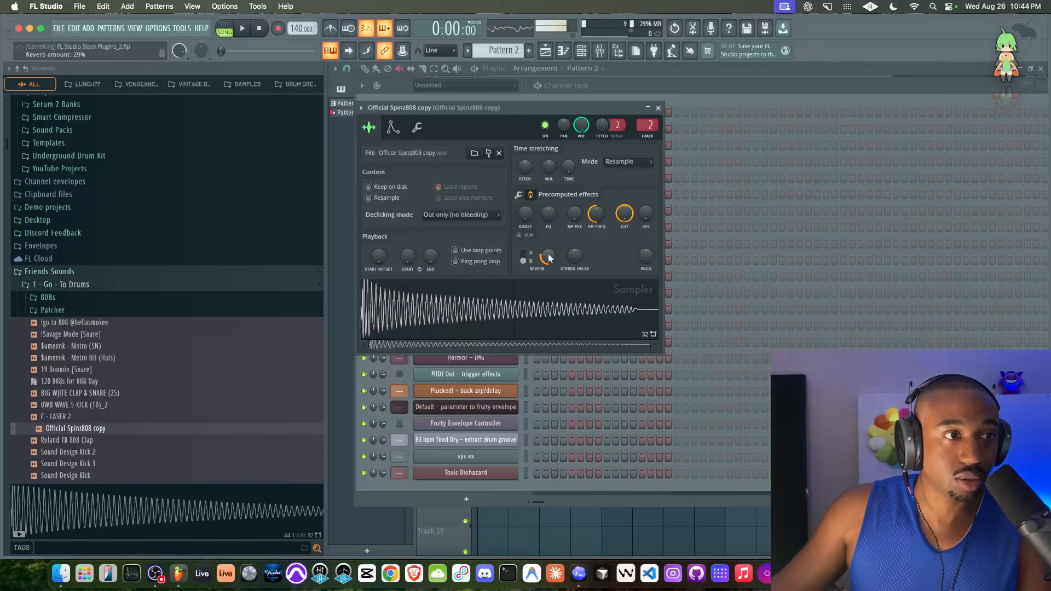
left_click_drag(529, 218, 529, 210)
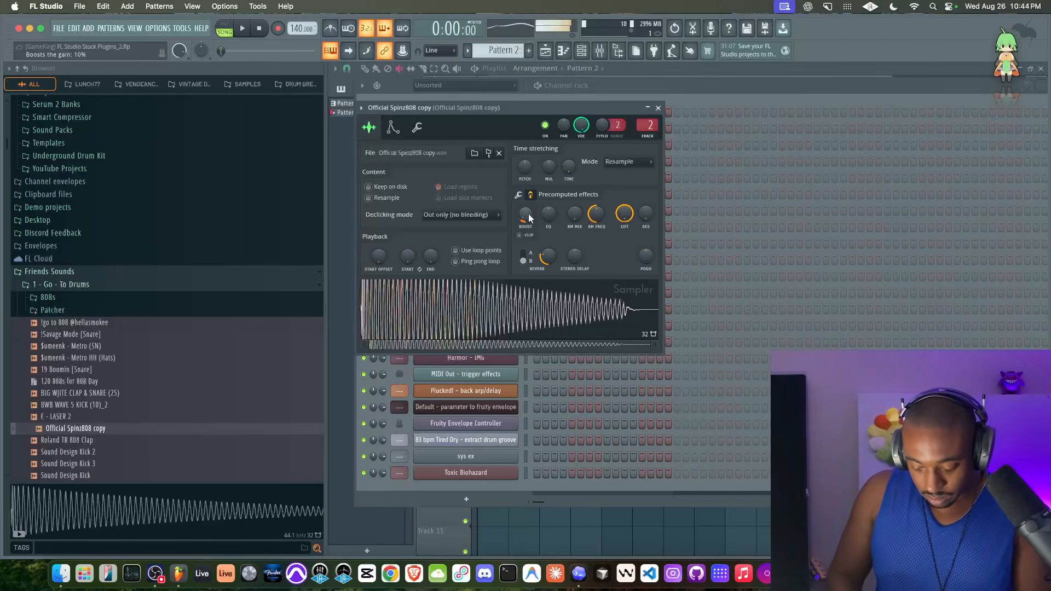
Step: Compare reverb type A with type B at a 22% amount, ending on type B with the reverb removed
left_click(523, 257)
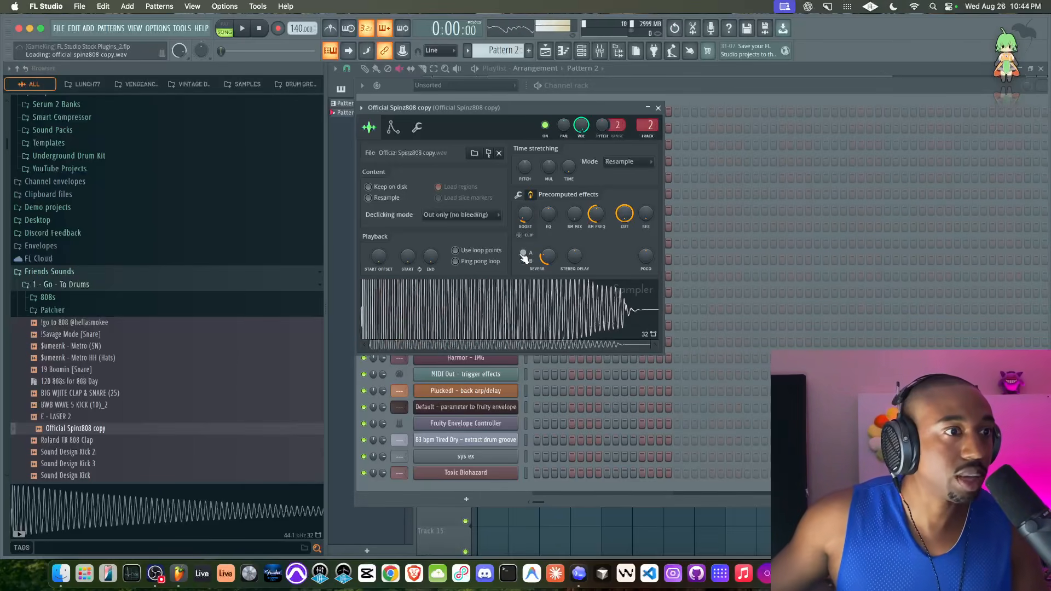
scroll(550, 248, "down", 3)
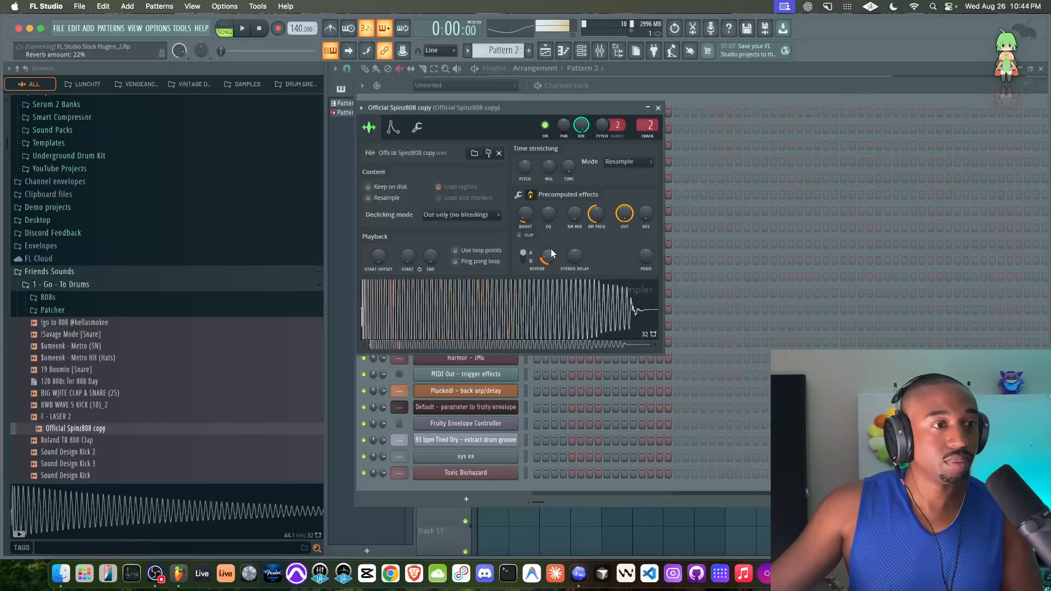
left_click(523, 257)
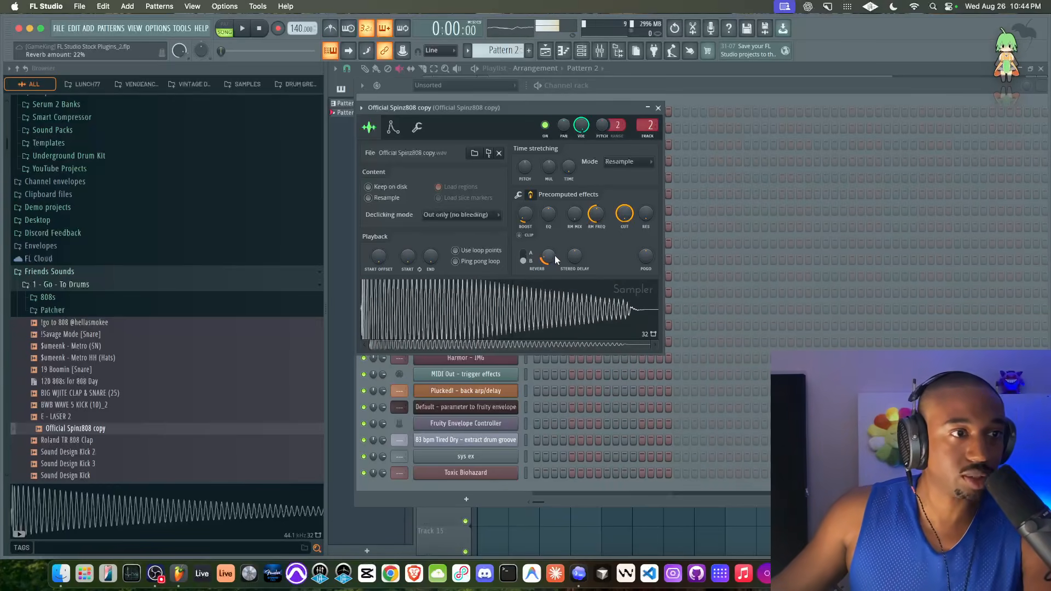
scroll(554, 255, "down", 8)
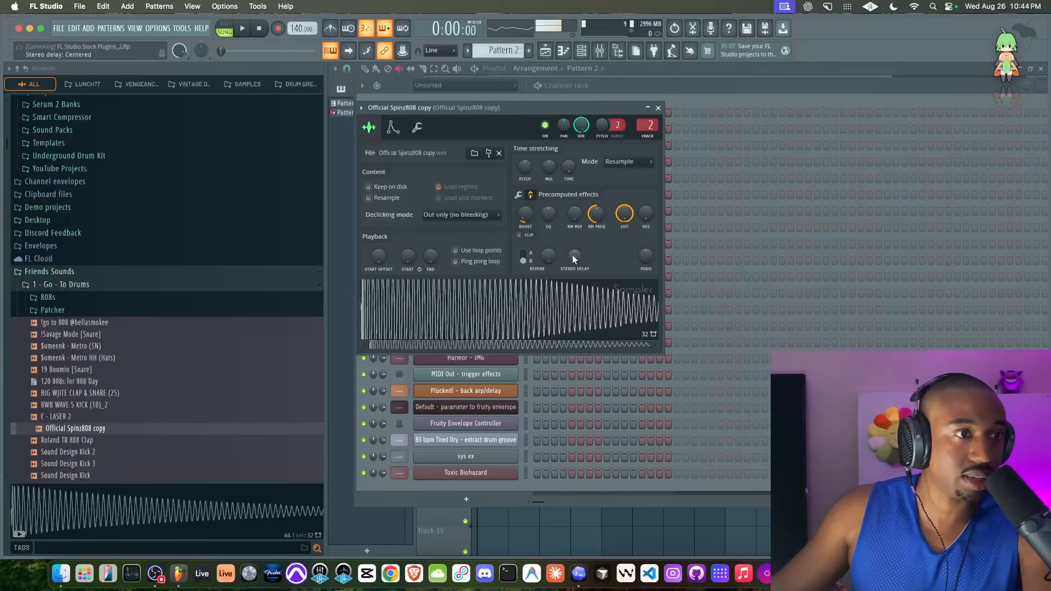
Step: Raise the stereo delay to 42% right, lower it to 11% right and audition the 808 with repeated notes
scroll(574, 255, "up", 4)
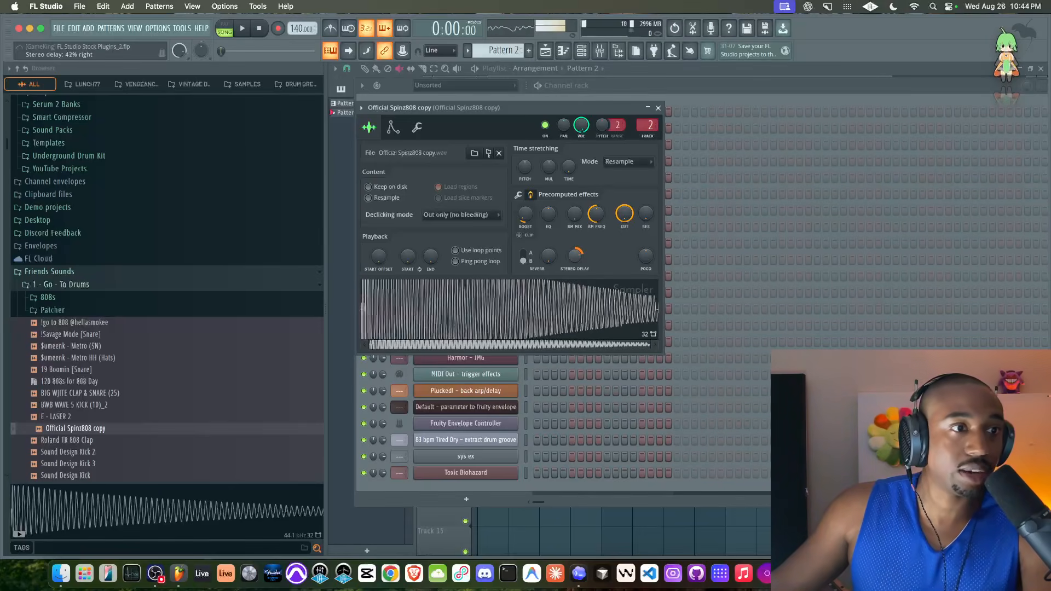
scroll(574, 255, "down", 2)
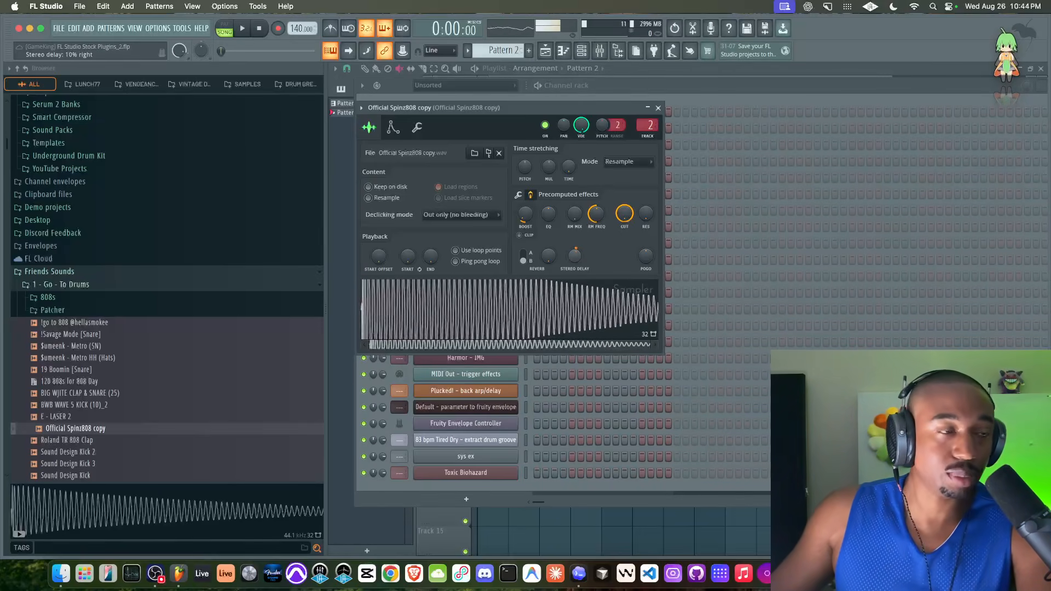
key("q")
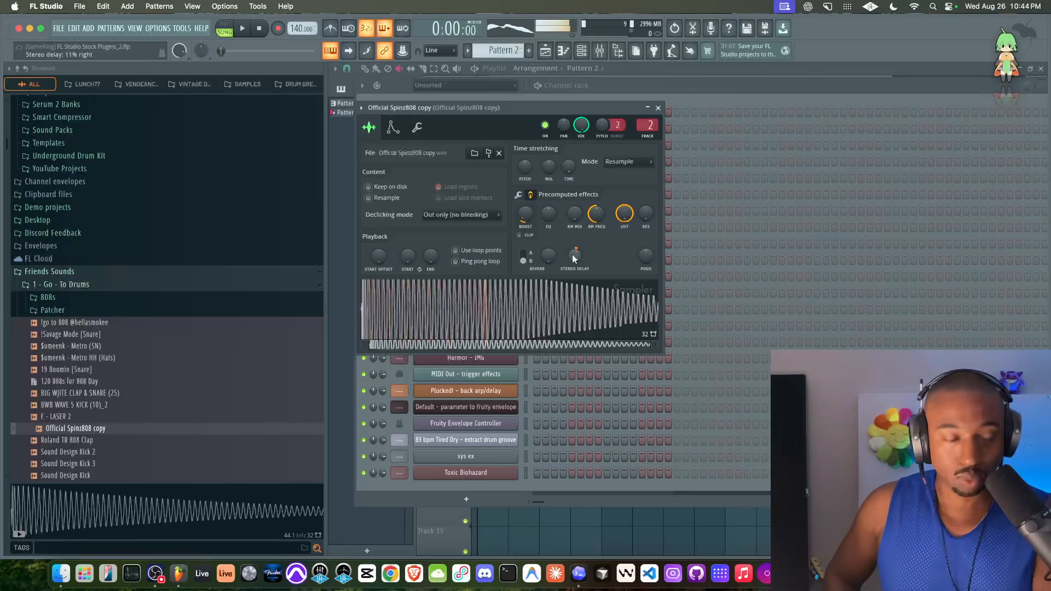
key("q")
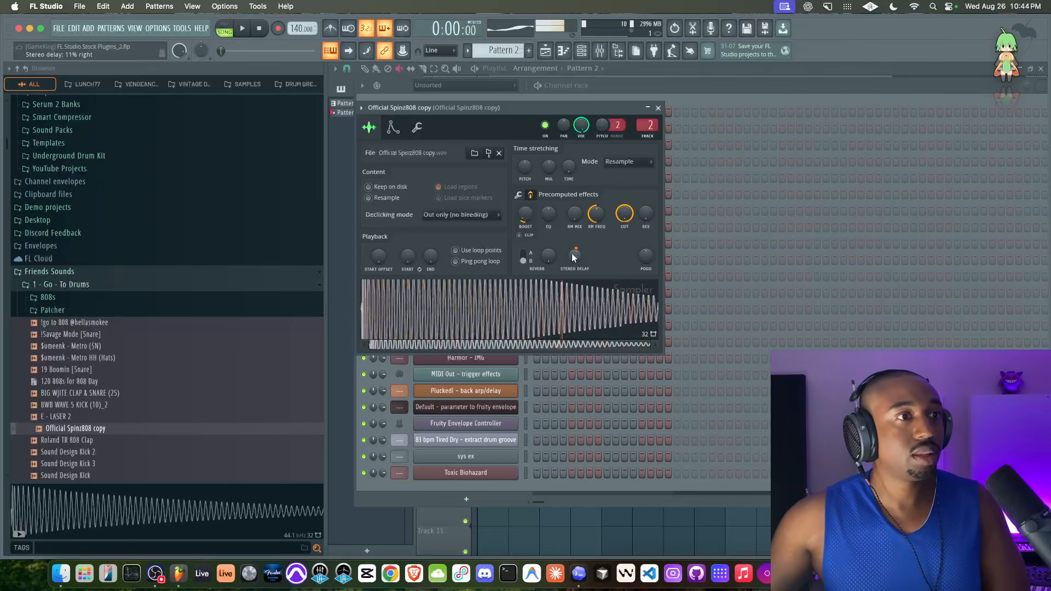
key("q")
Step: Give the pitch envelope a 53% modulation amount and bring its attack and hold times to zero
left_click(393, 127)
left_click(468, 151)
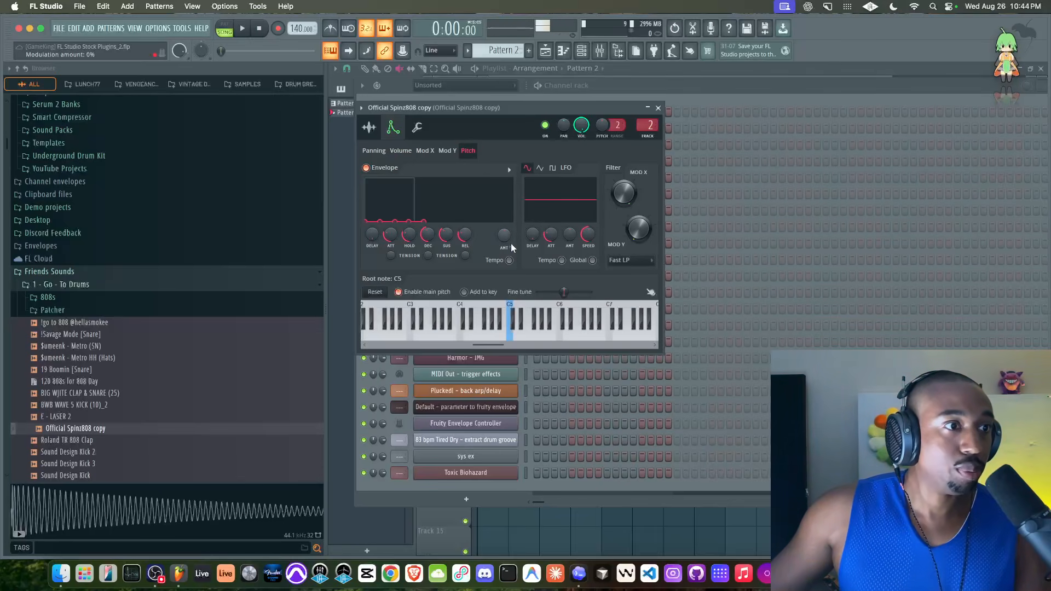
left_click_drag(503, 235, 487, 239)
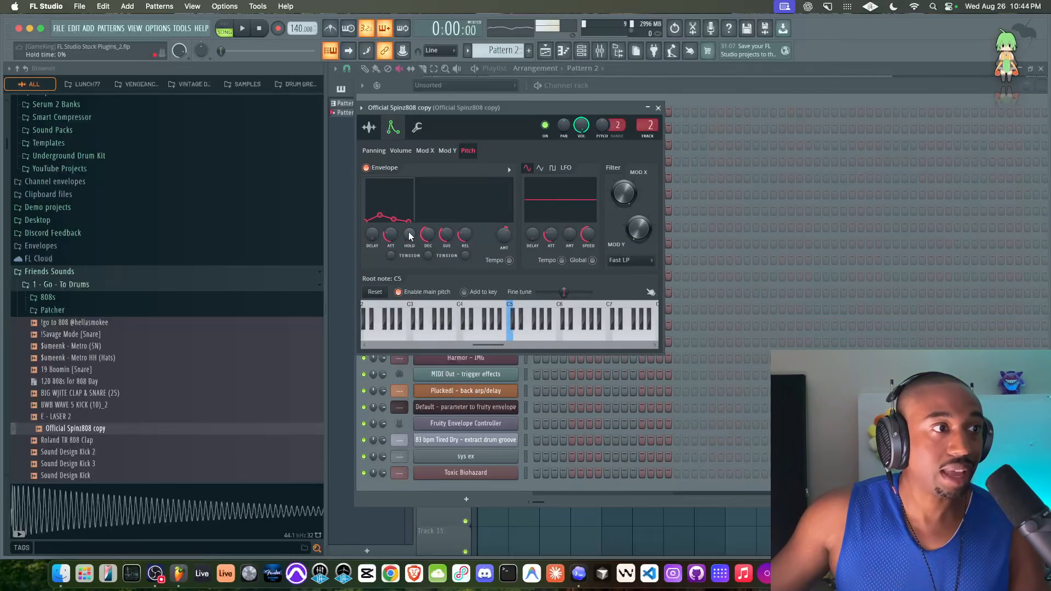
left_click_drag(391, 235, 390, 269)
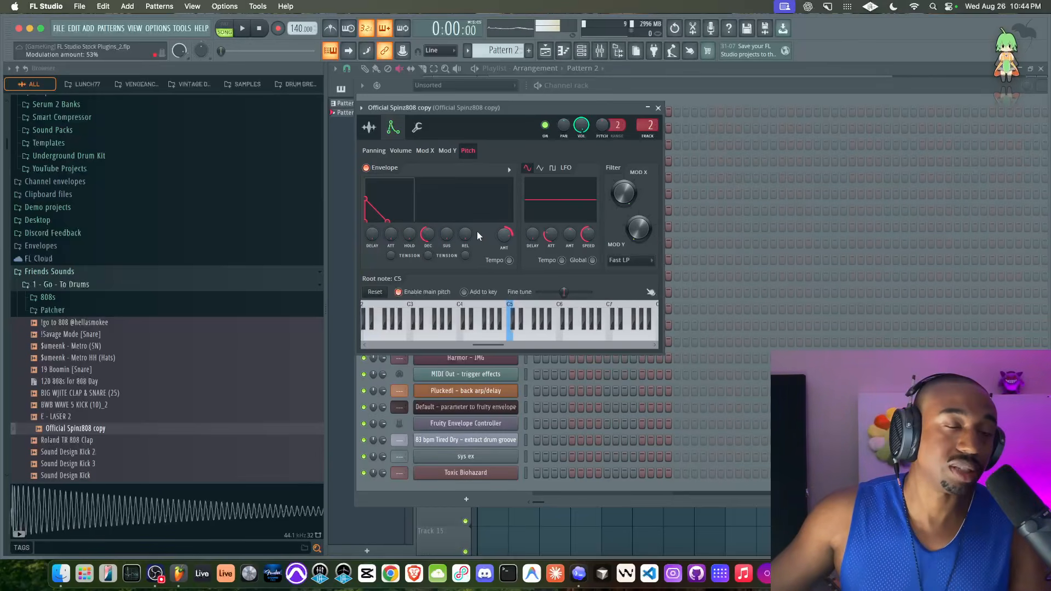
Step: Shorten the pitch envelope's decay time to 23% and audition the 808 at different notes
key("v")
left_click_drag(427, 235, 427, 260)
key("v")
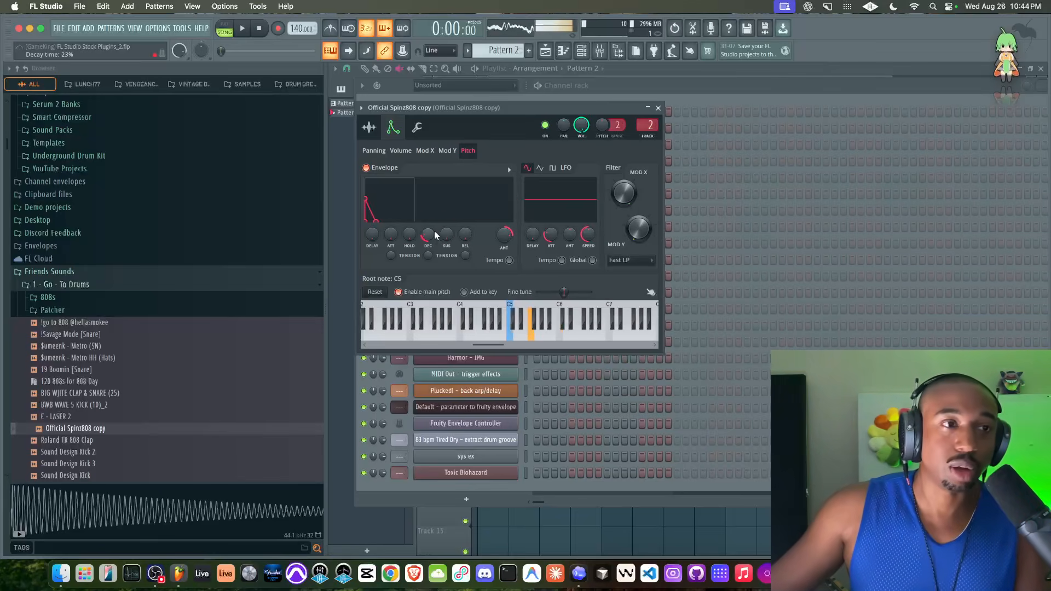
key("z")
key("v")
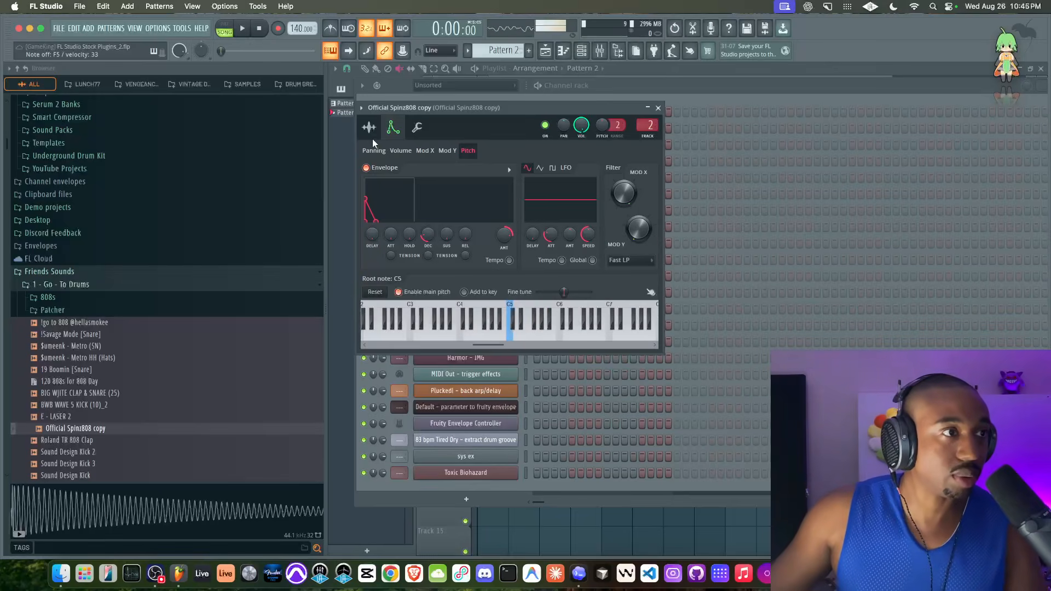
Step: Turn off the channel's pitch envelope and return to the sample settings
left_click(369, 128)
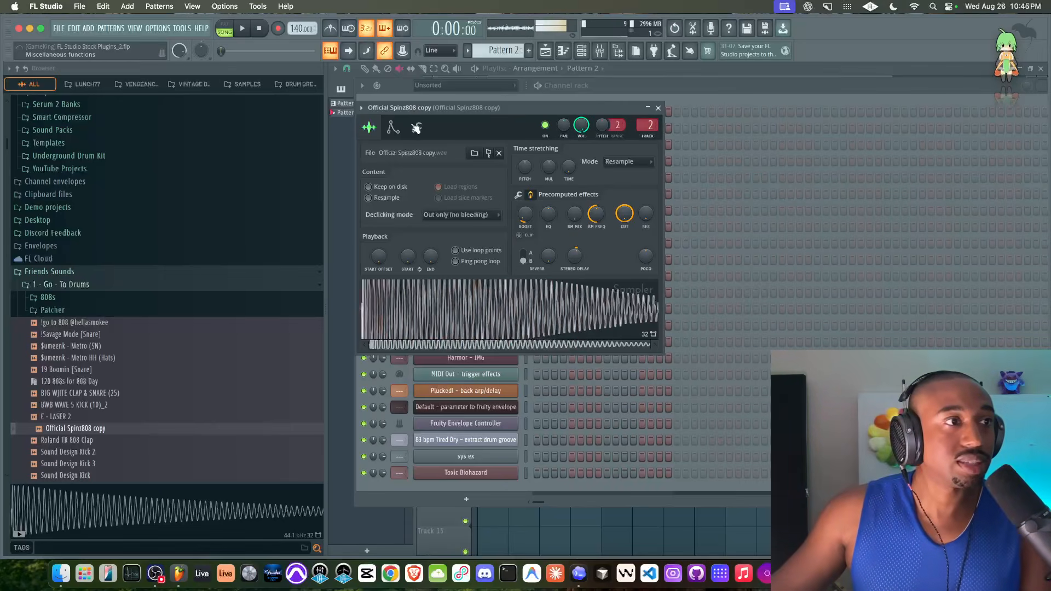
left_click(393, 128)
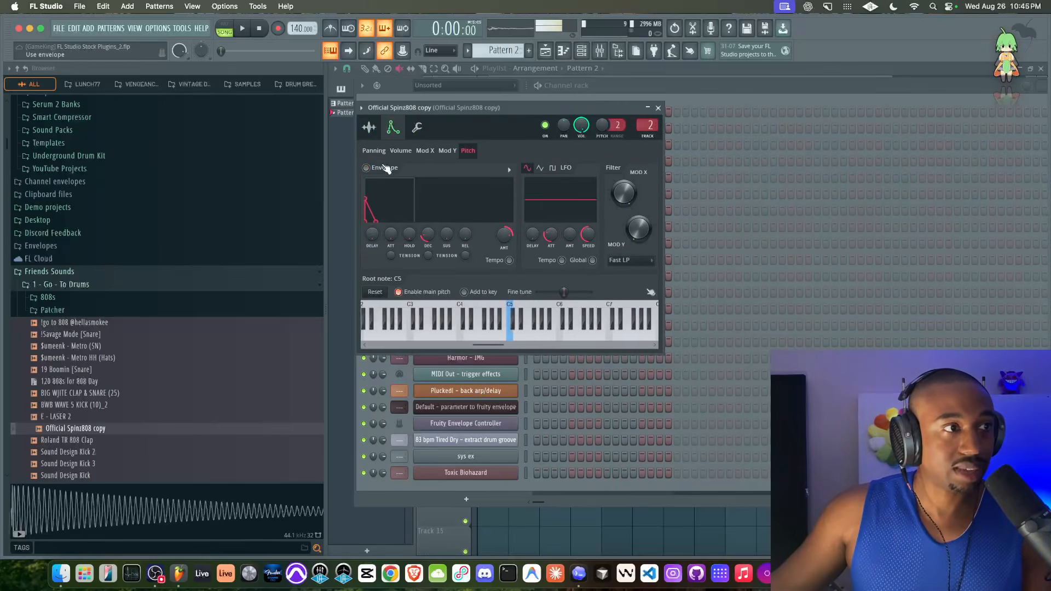
left_click(369, 127)
Step: Try the pogo effect at 43%, audition a note and reset the effect
left_click_drag(646, 255, 645, 241)
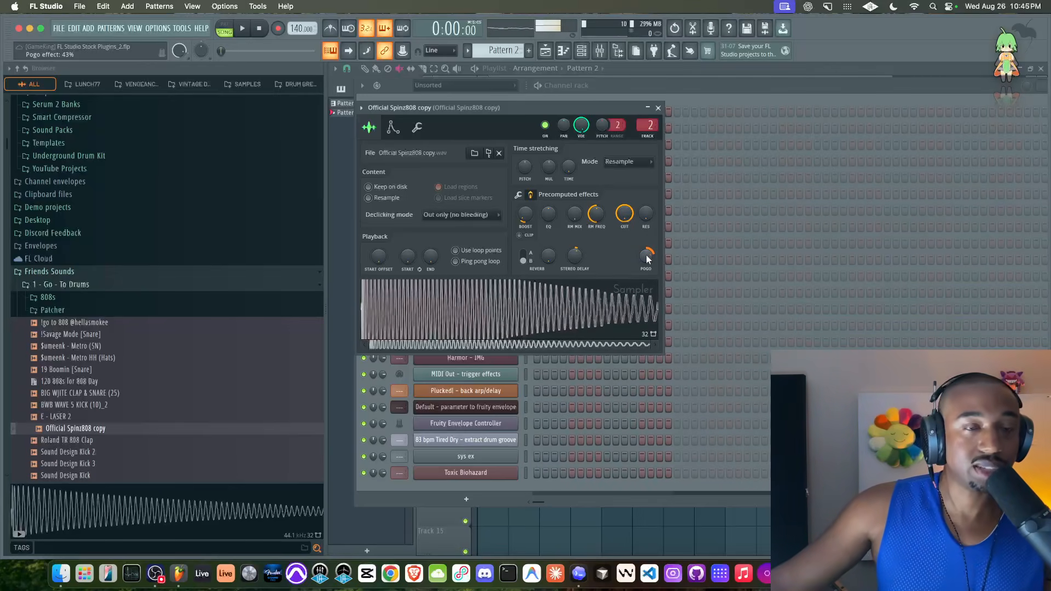
key("q")
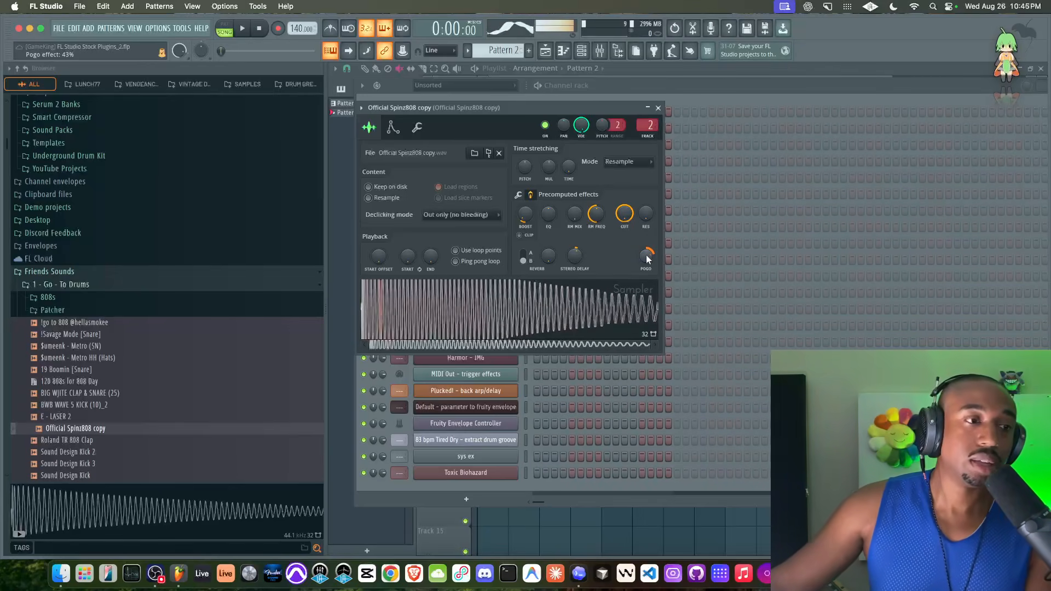
right_click(646, 256)
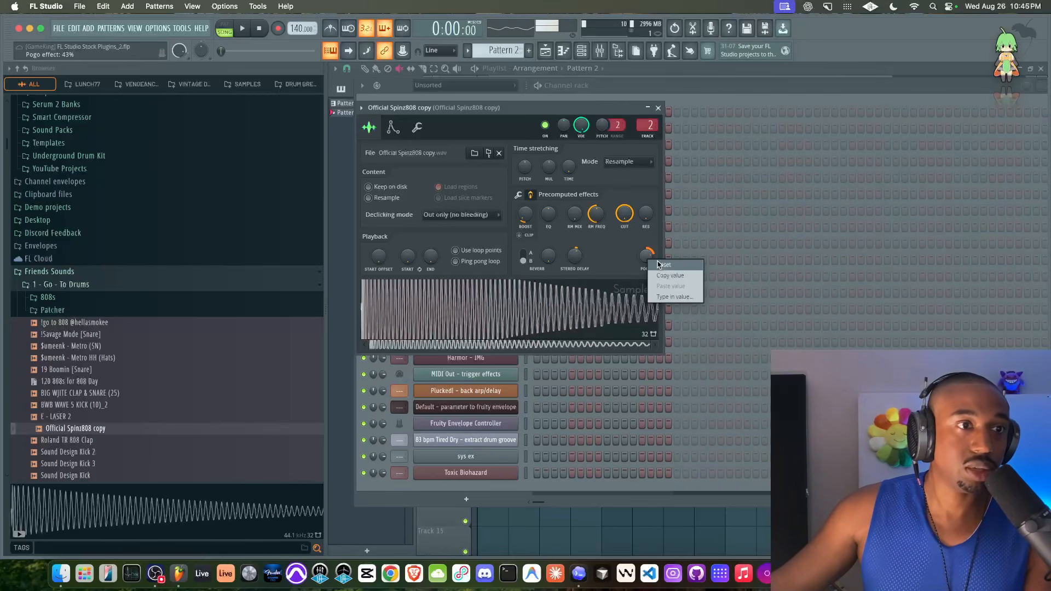
left_click(654, 265)
Step: Try the pogo effect at -34%, then reset both the pogo effect and the stereo delay
left_click_drag(648, 256, 647, 279)
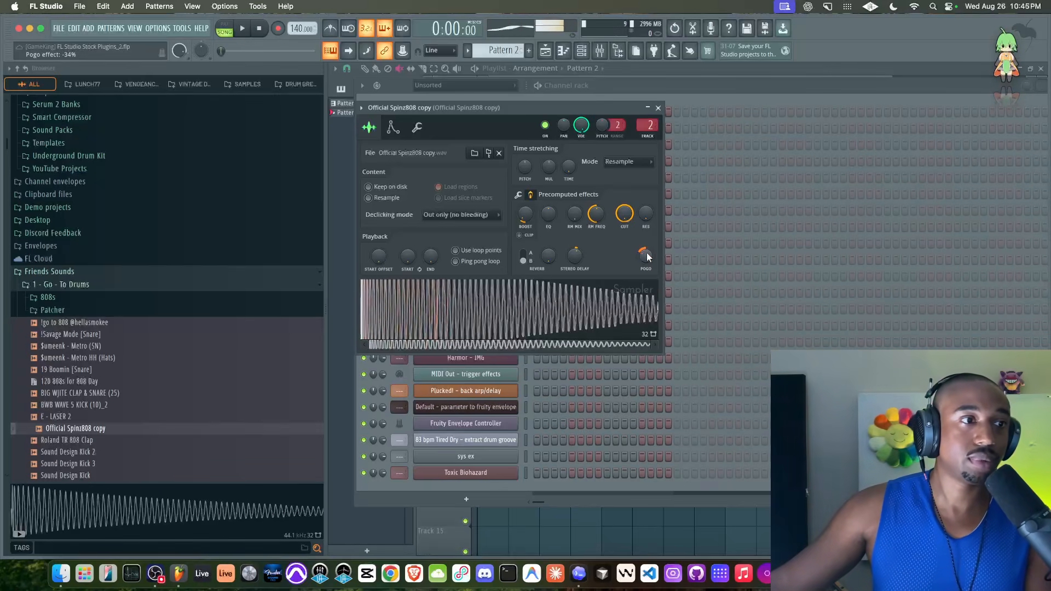
right_click(646, 256)
left_click(662, 263)
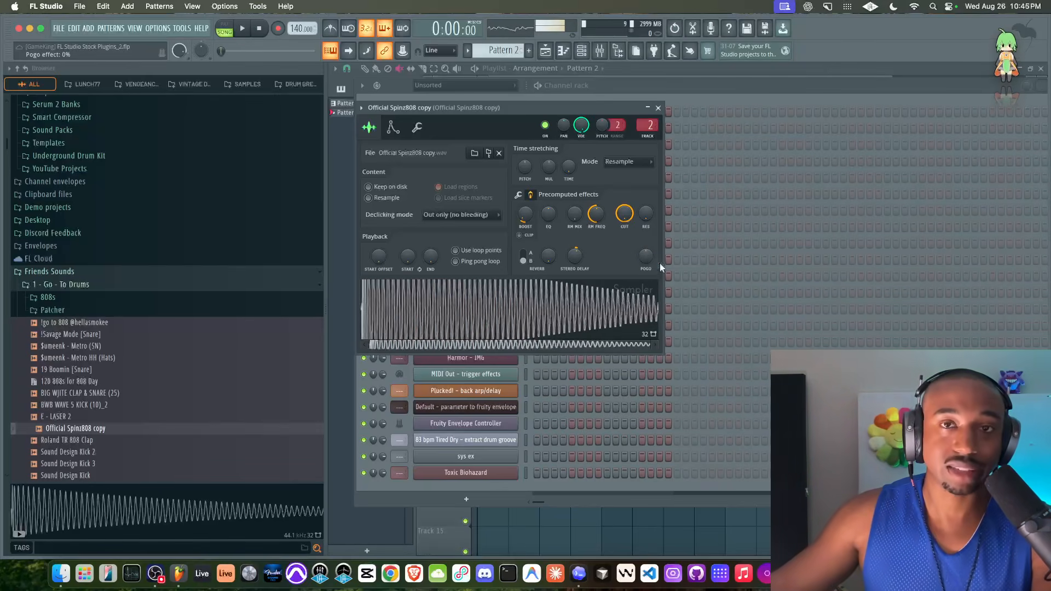
right_click(576, 251)
left_click(588, 255)
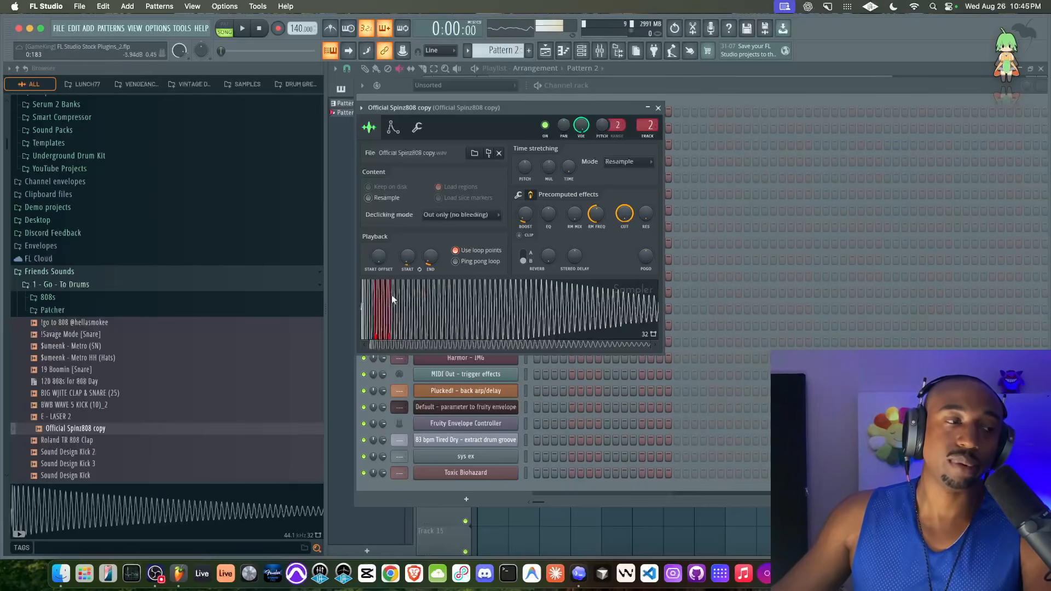
Step: Open the 808 sample in the Edison audio editor, examine its waveform and close the editor
right_click(455, 299)
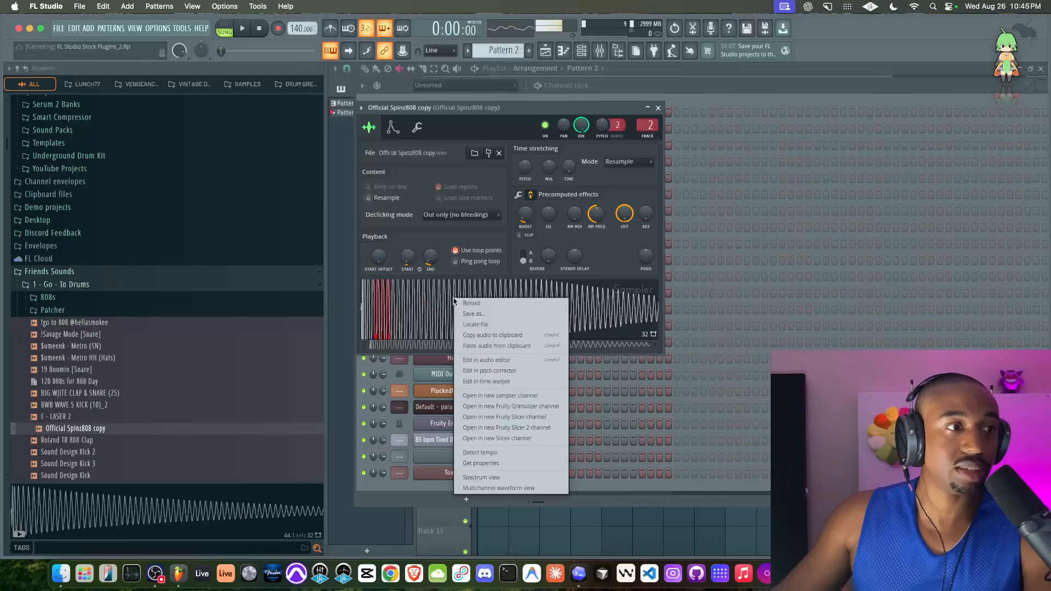
left_click(498, 360)
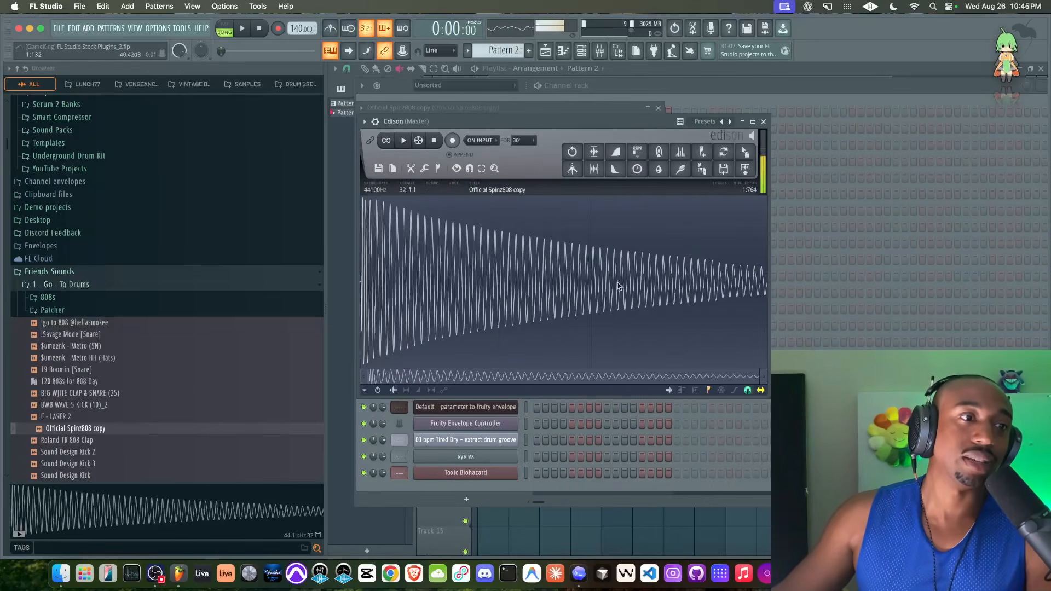
scroll(572, 285, "up", 5)
scroll(581, 286, "down", 5)
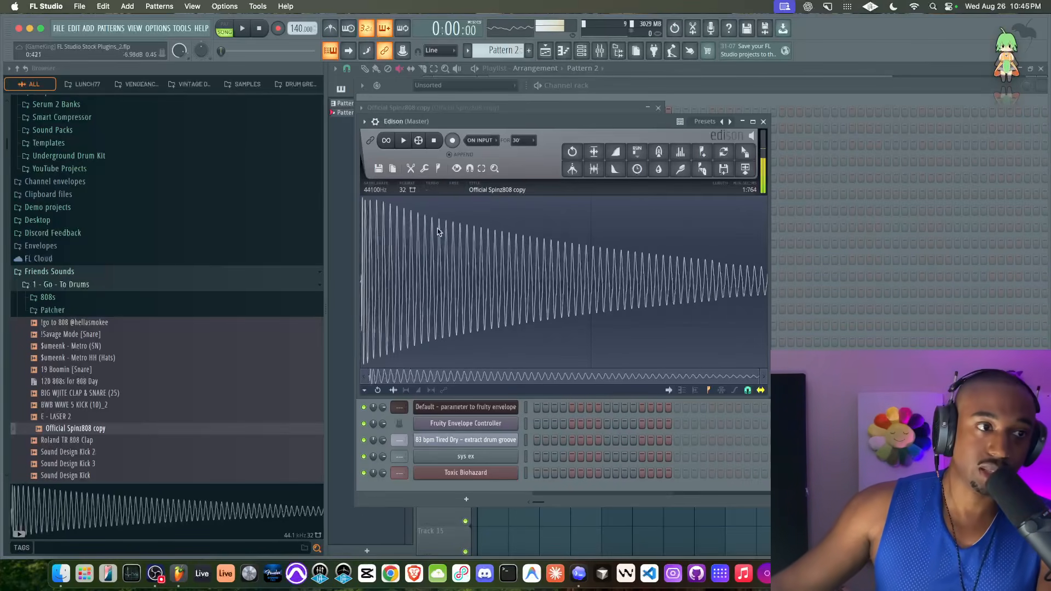
left_click(763, 122)
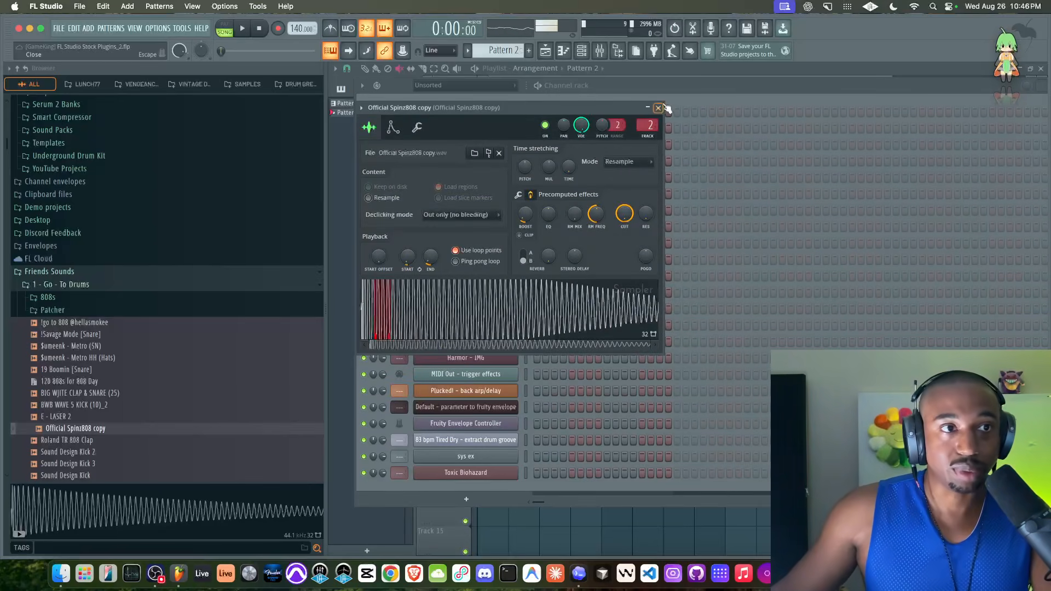
Step: Turn off loop points for the 808 sample and close the channel's settings window
left_click(460, 251)
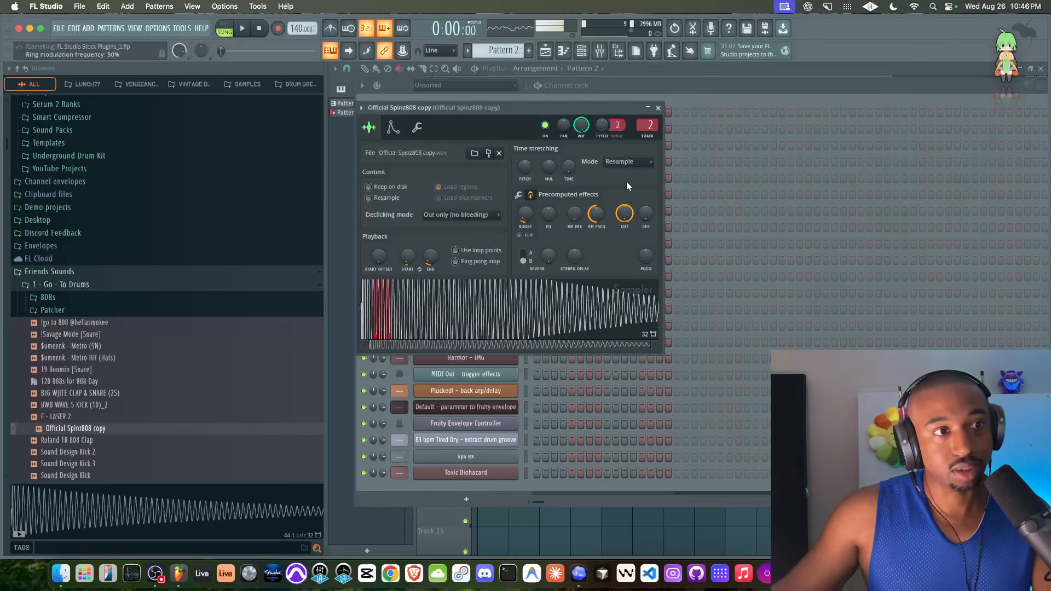
left_click(658, 108)
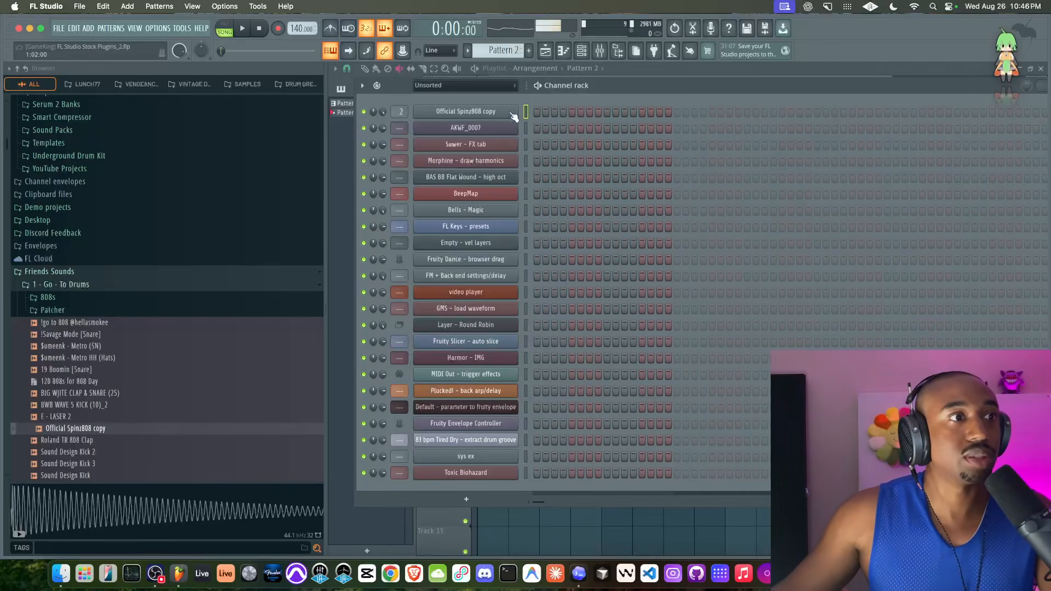
Step: Open the 3x Osc channel's sample settings and browse the Wavetables folder to the AKWF_0001 single-cycle waveforms
left_click(465, 127)
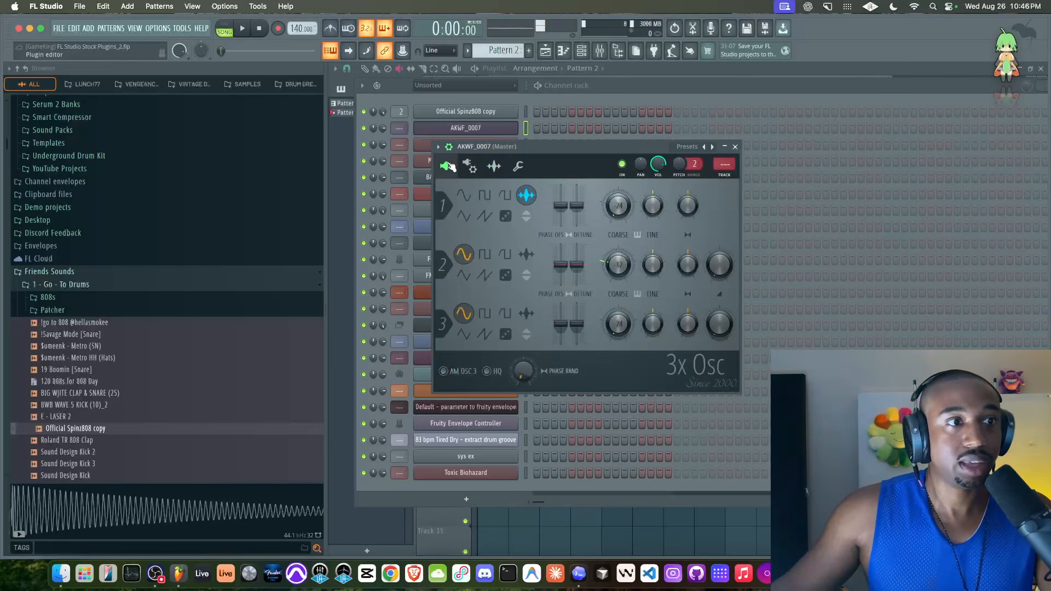
left_click(495, 167)
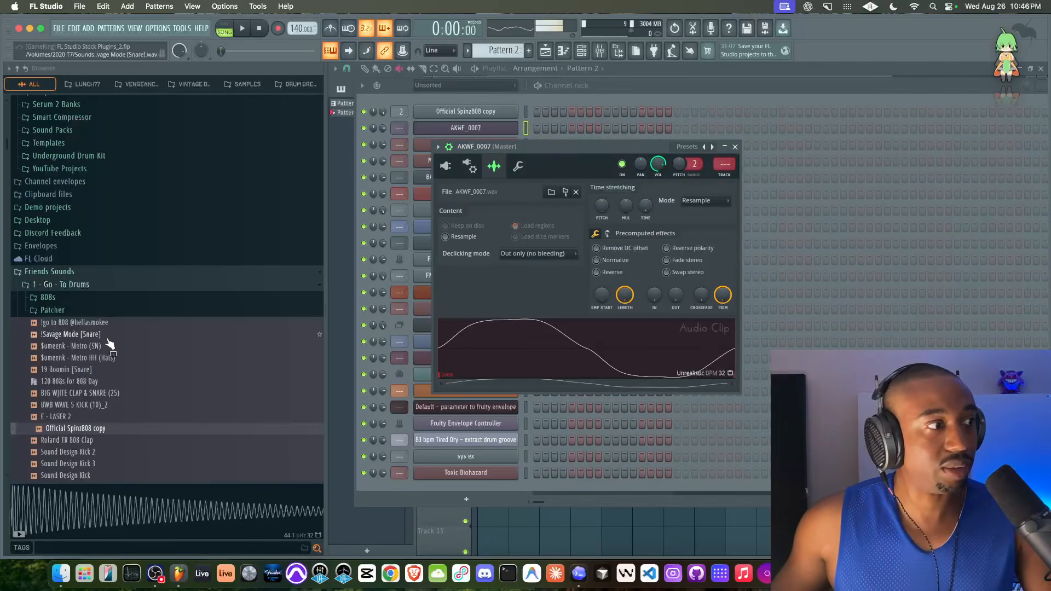
left_click(69, 273)
left_click(70, 273)
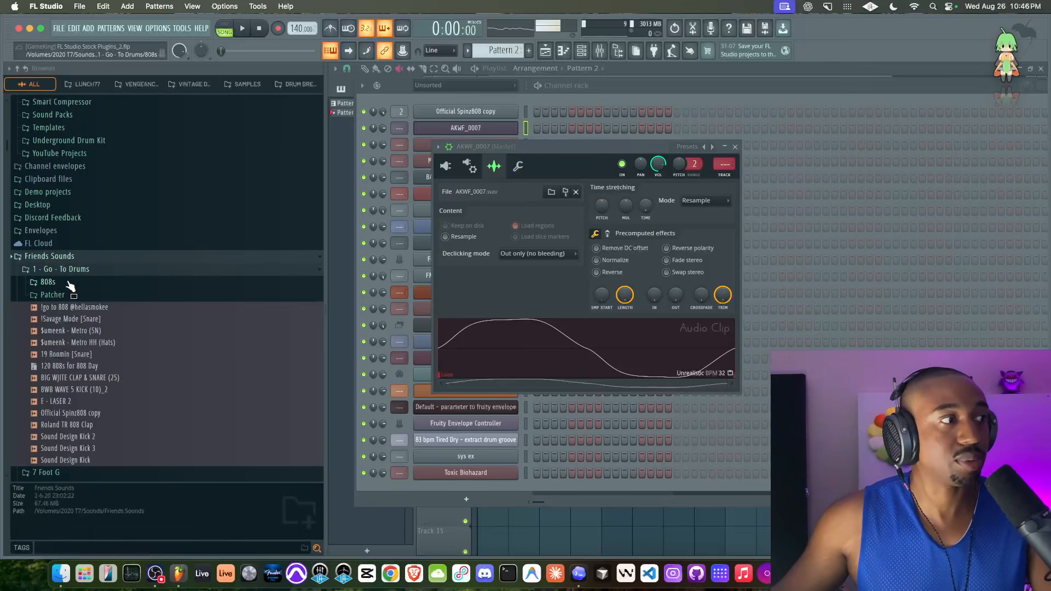
left_click(71, 272)
scroll(73, 307, "down", 5)
scroll(72, 306, "down", 20)
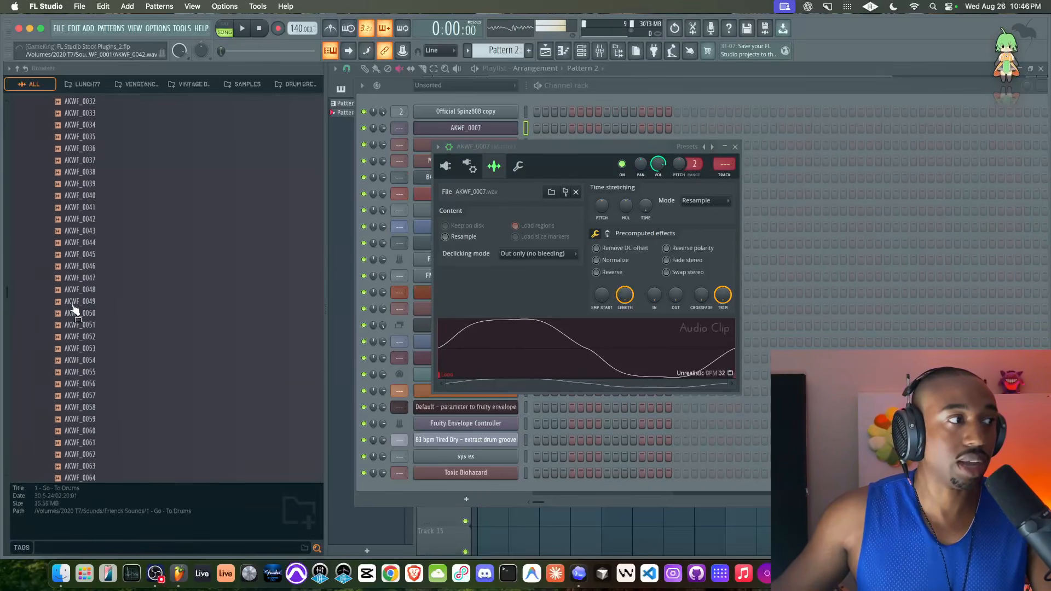
scroll(72, 307, "up", 10)
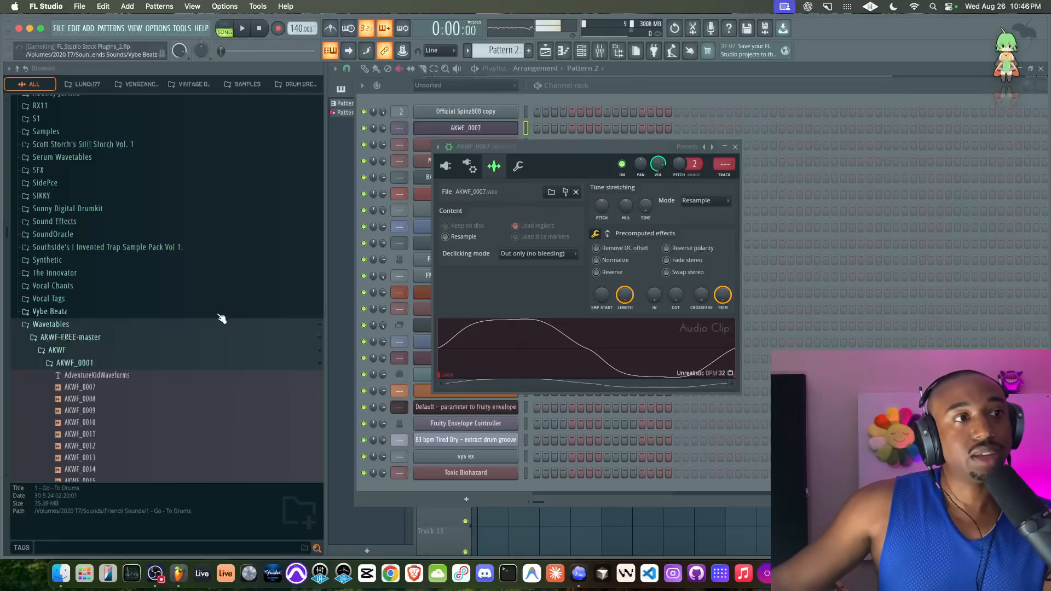
Step: Load the AKWF_0008 waveform into the 3x Osc channel and return to its oscillator controls
left_click(592, 144)
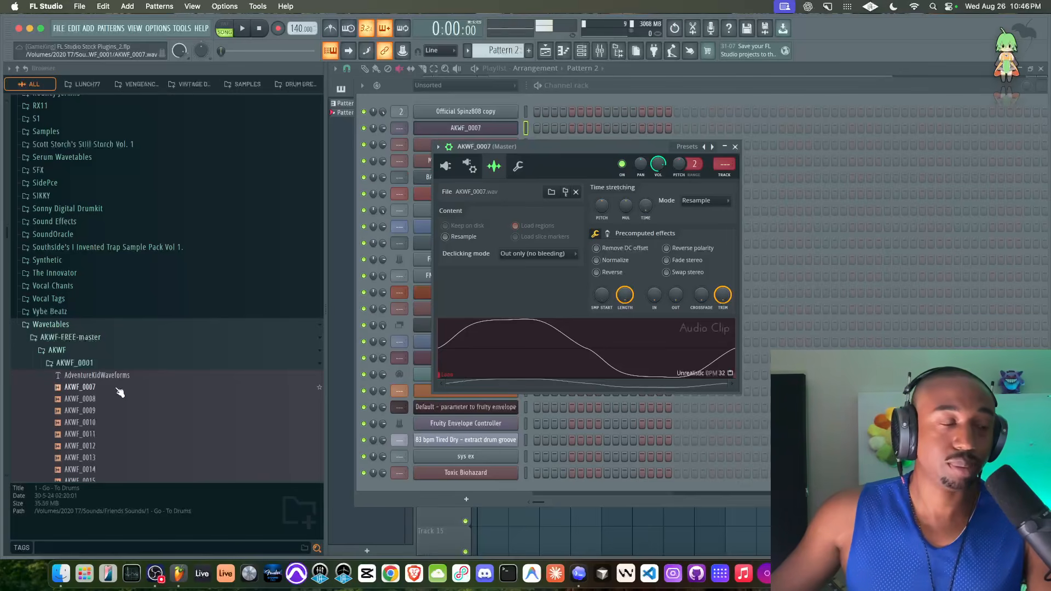
scroll(95, 396, "down", 4)
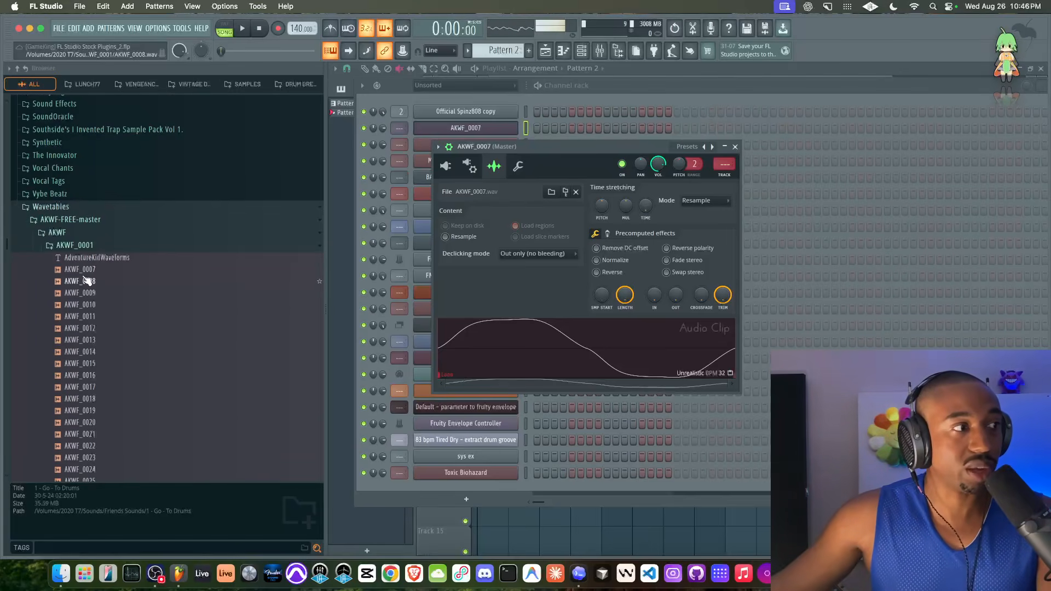
left_click_drag(86, 281, 509, 335)
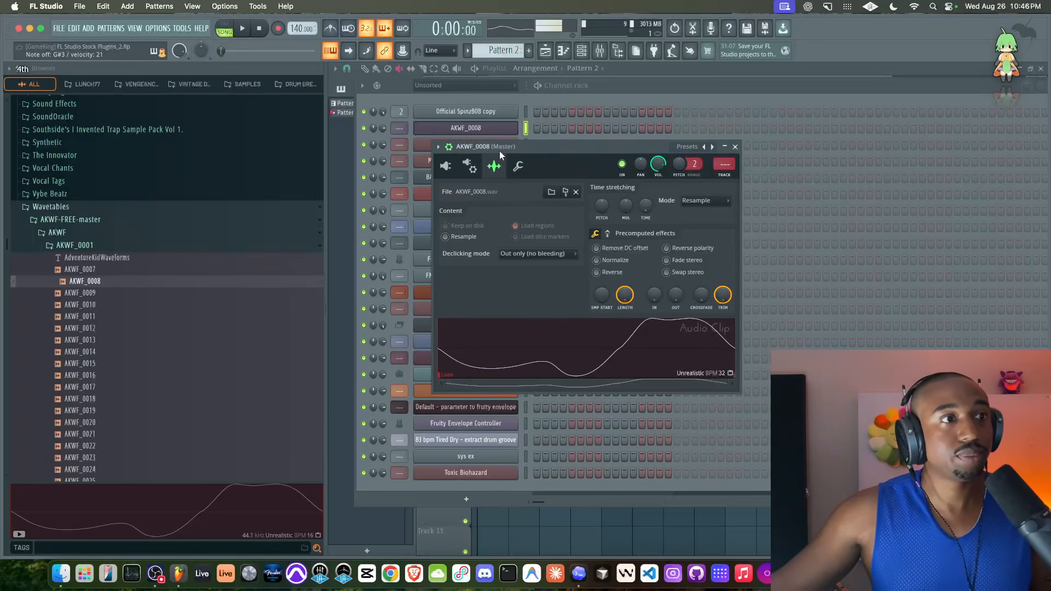
left_click(445, 166)
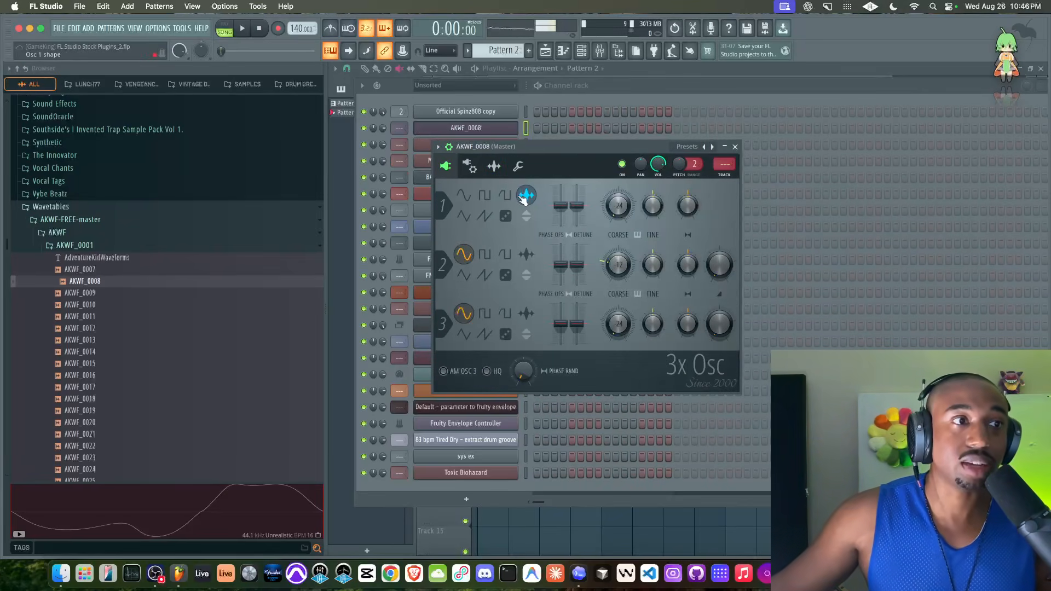
left_click_drag(719, 323, 719, 334)
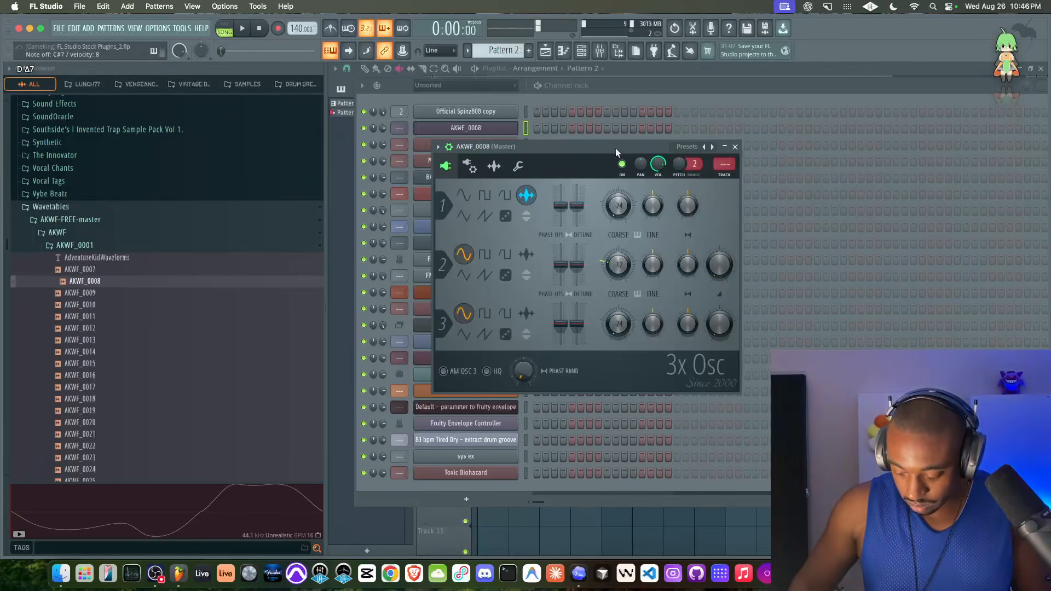
Step: Try several waveforms from the AKWF_0001 folder in 3x Osc, including AKWF_0011 and AKWF_0033, ending with AKWF_0035
left_click(494, 166)
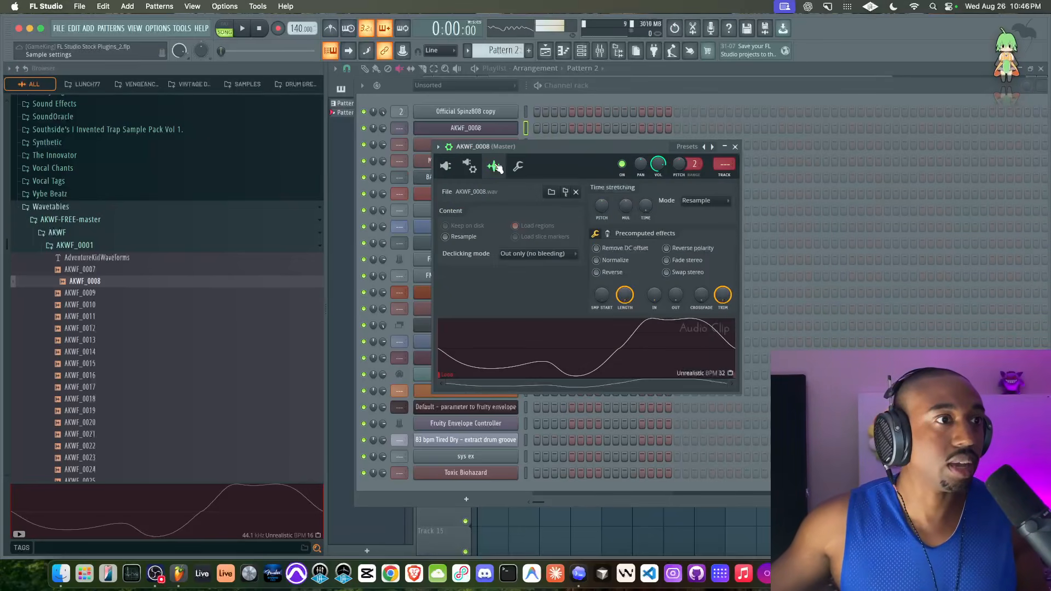
left_click_drag(88, 317, 512, 336)
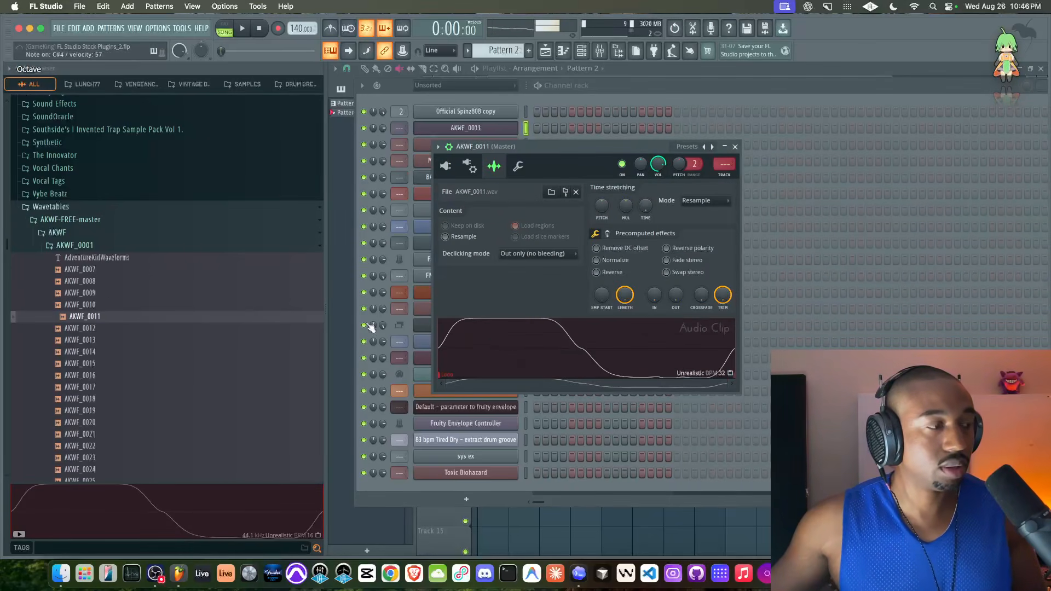
left_click_drag(93, 364, 484, 347)
left_click_drag(93, 434, 487, 356)
scroll(193, 334, "down", 5)
left_click_drag(153, 329, 512, 339)
left_click_drag(183, 366, 504, 347)
left_click_drag(140, 414, 544, 352)
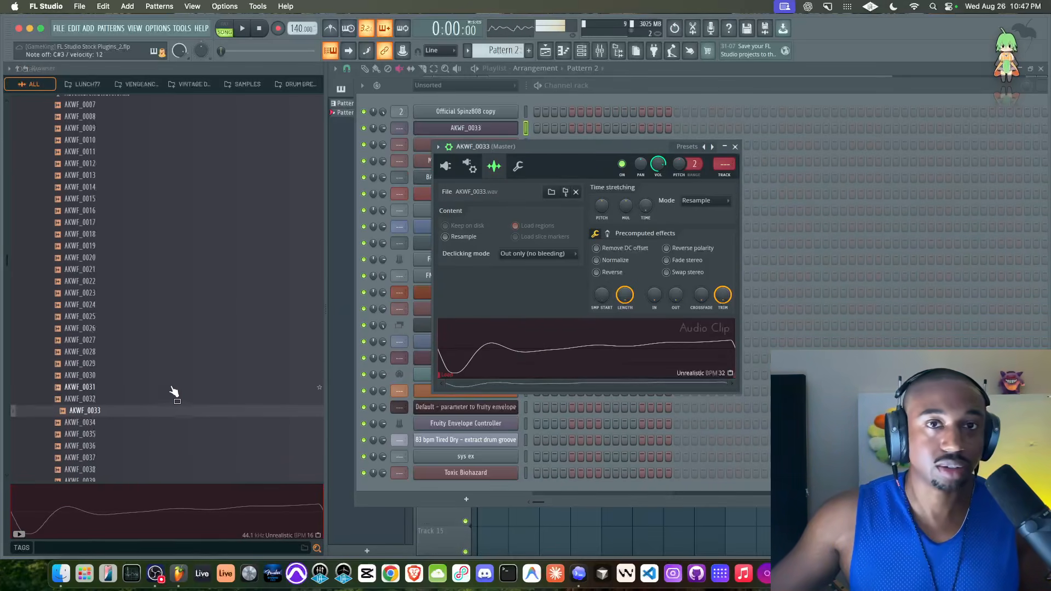
scroll(164, 394, "down", 3)
left_click_drag(126, 340, 557, 353)
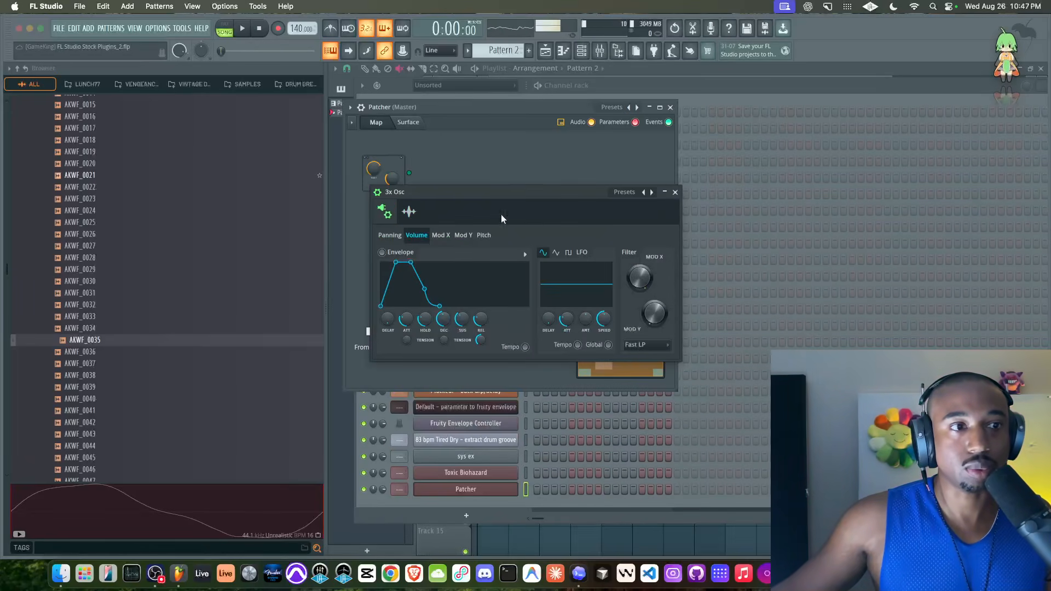
Step: Close the 3x Osc and Patcher windows and delete the Patcher channel from the channel rack
left_click(675, 192)
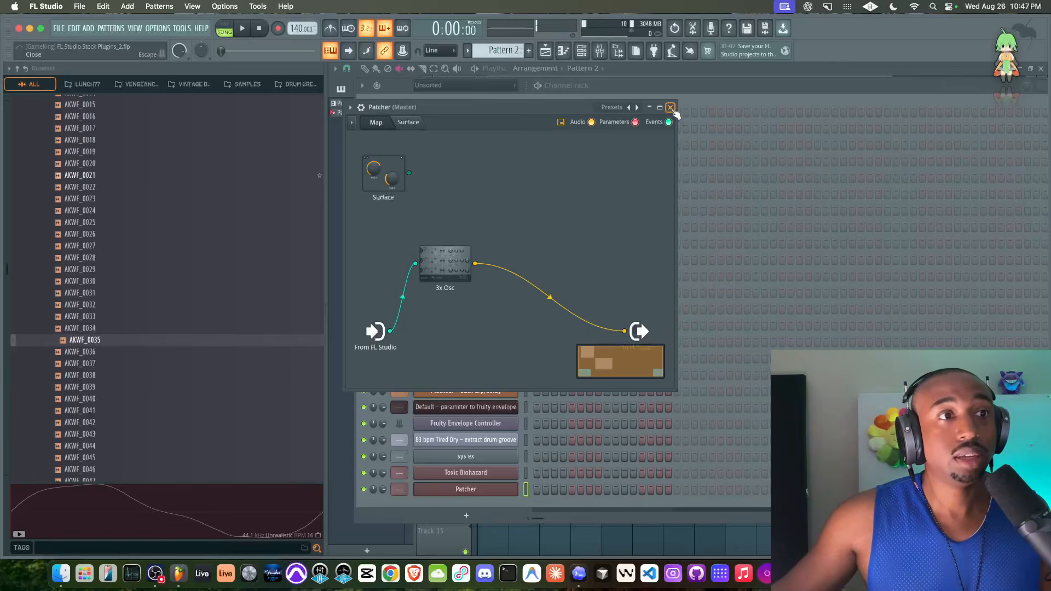
left_click(670, 107)
right_click(486, 485)
key("d")
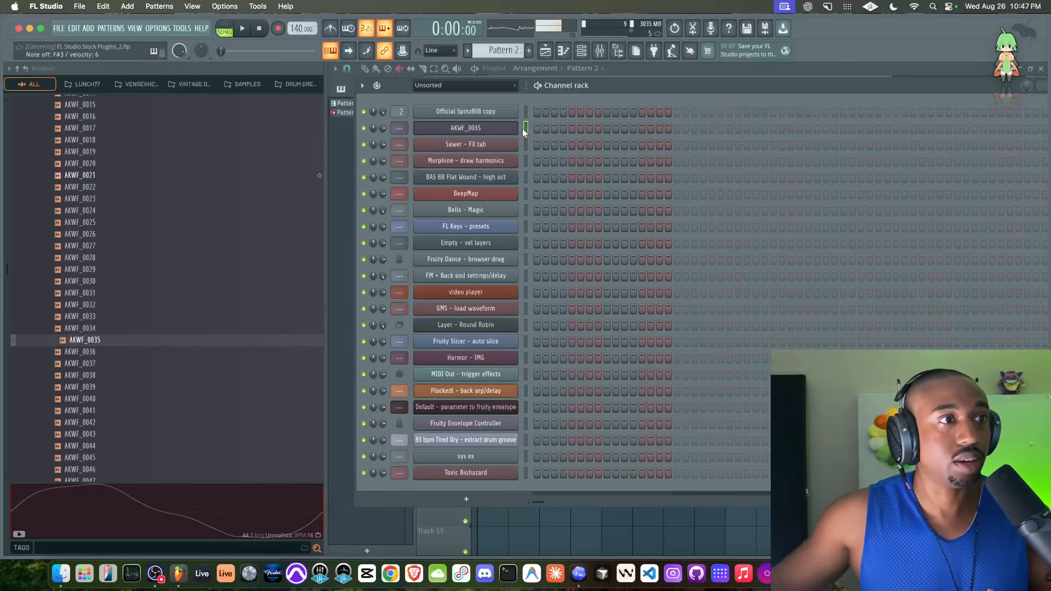
Step: Load the FG Analog Funk lead preset in the Sawer channel with its effects section shown, and lower its transpose
left_click(508, 143)
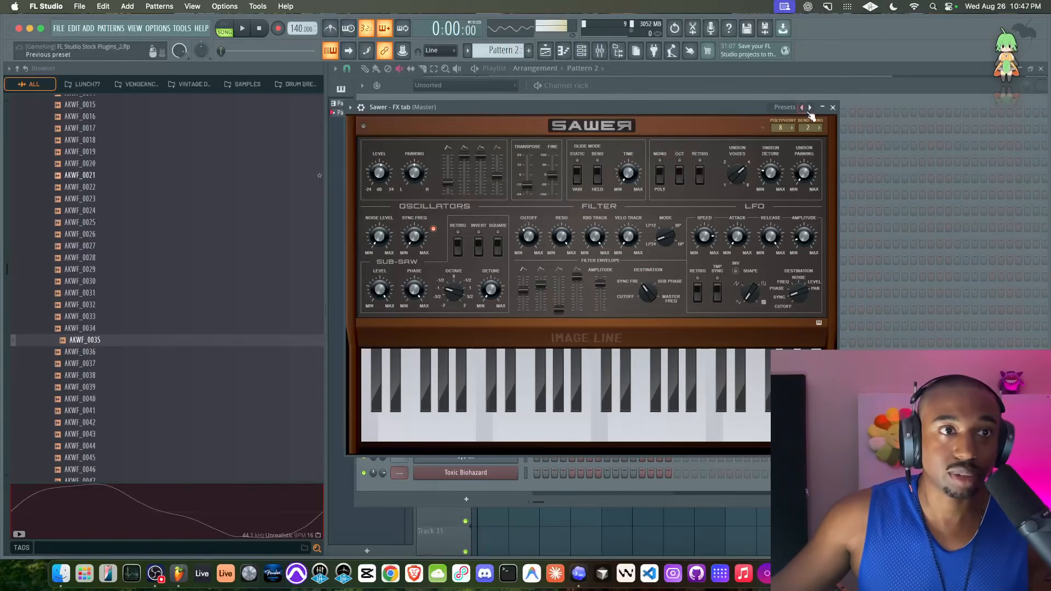
left_click(591, 340)
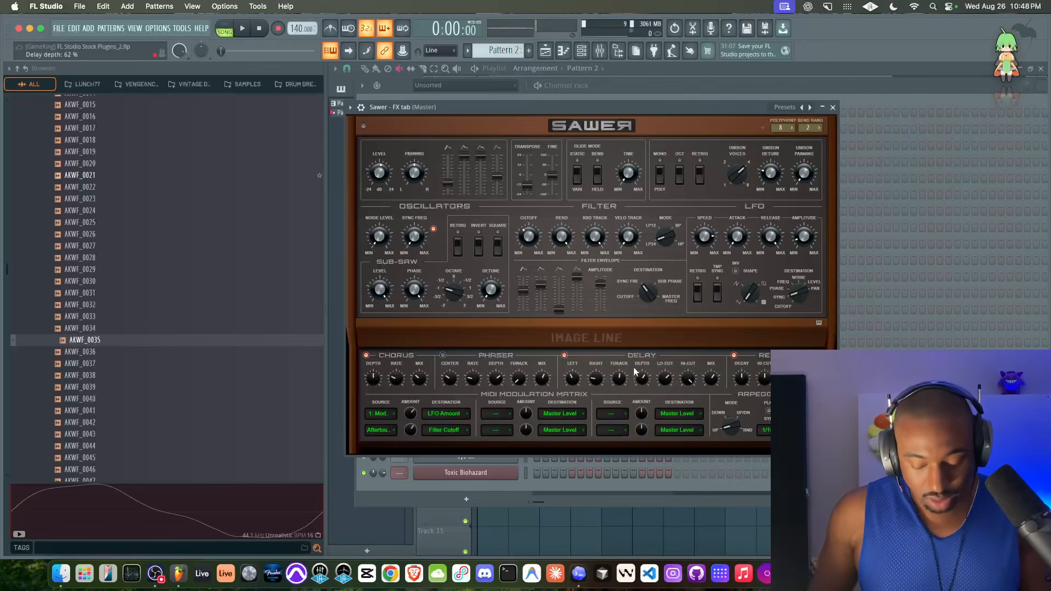
left_click(786, 108)
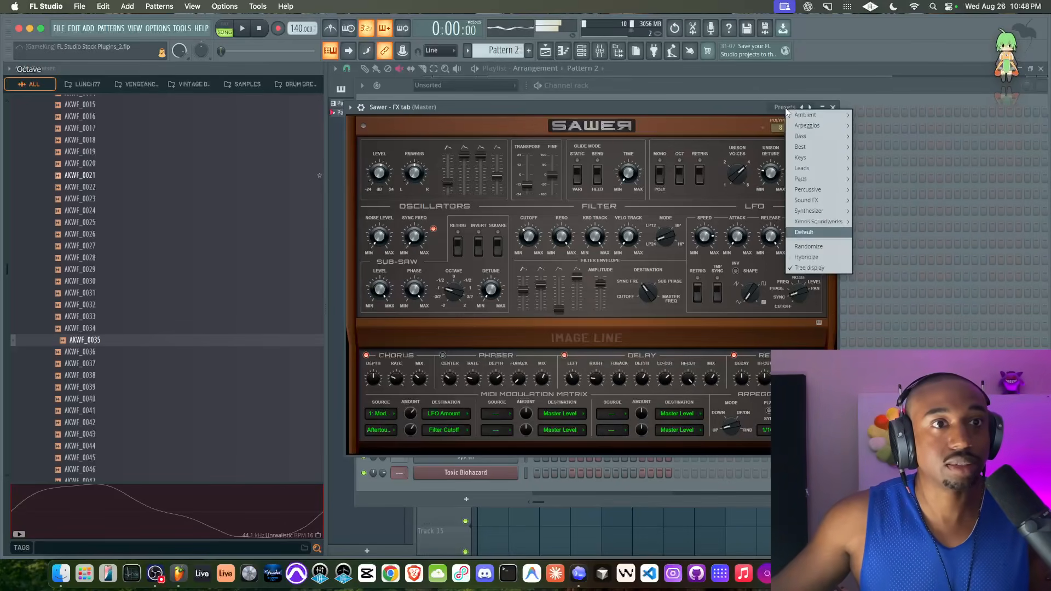
mouse_move(802, 168)
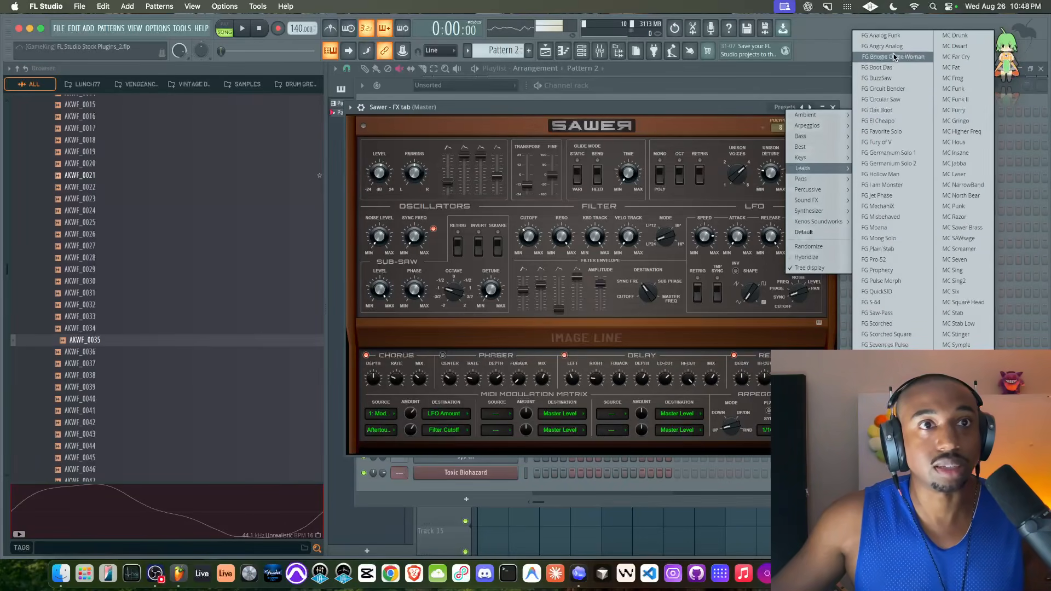
left_click(881, 35)
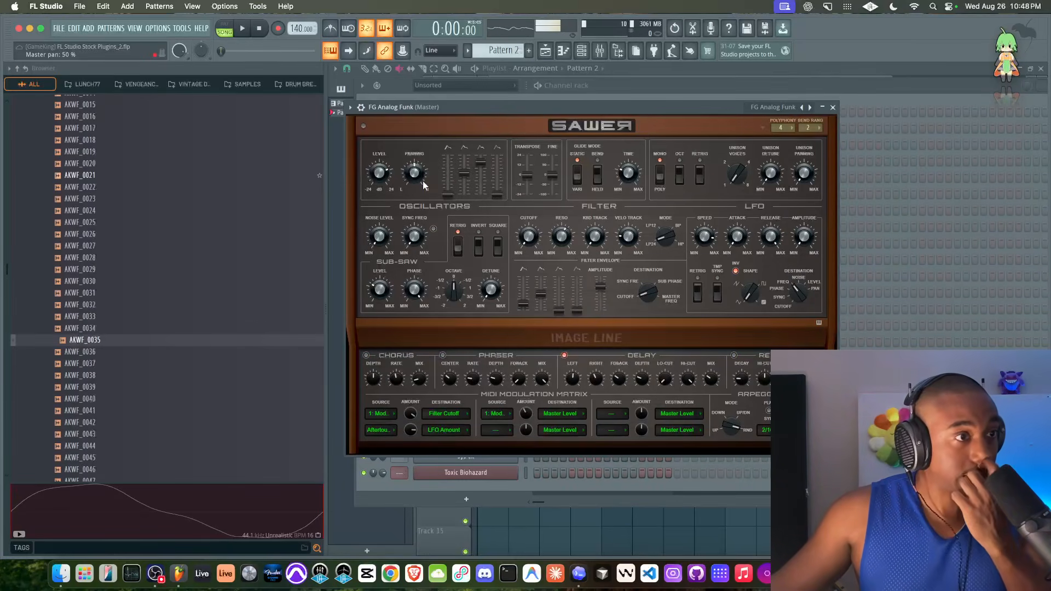
left_click_drag(526, 176, 527, 186)
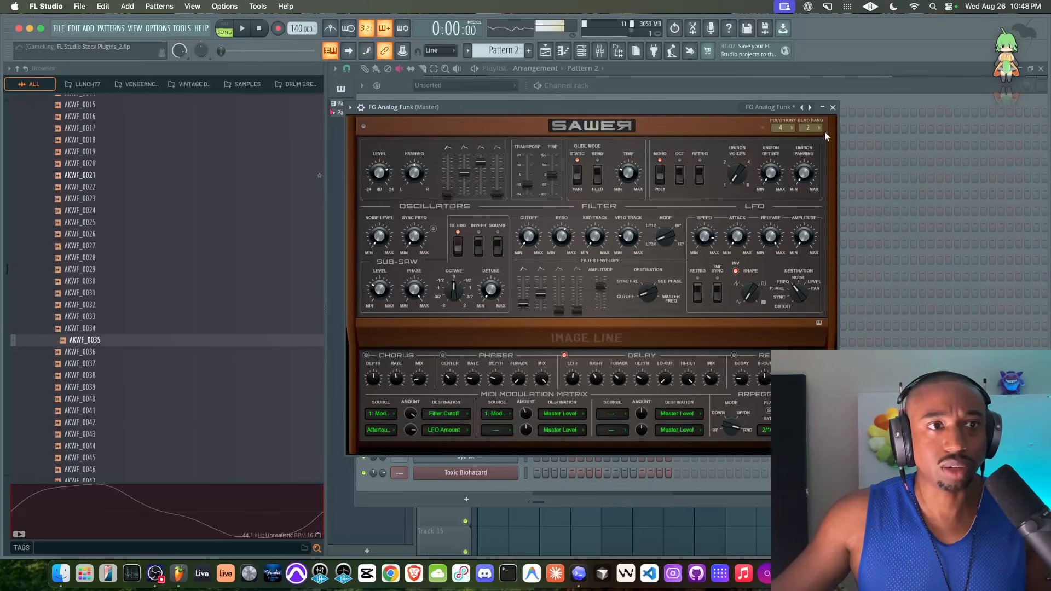
left_click(832, 107)
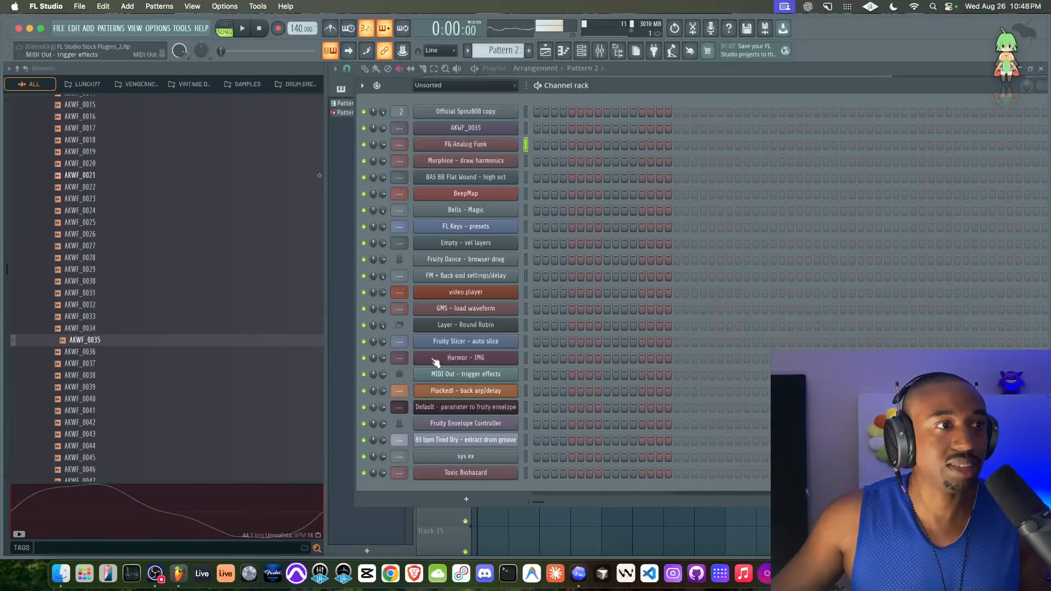
Step: Reopen the Sawer synth, switch between its effects section and keyboard, and close it
left_click(432, 144)
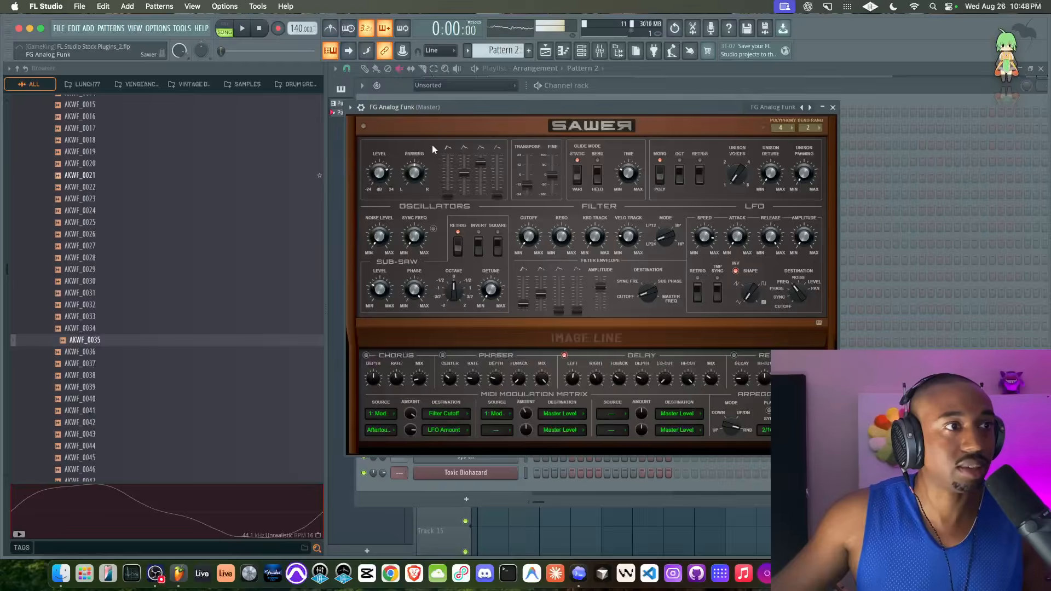
left_click(589, 340)
left_click(583, 335)
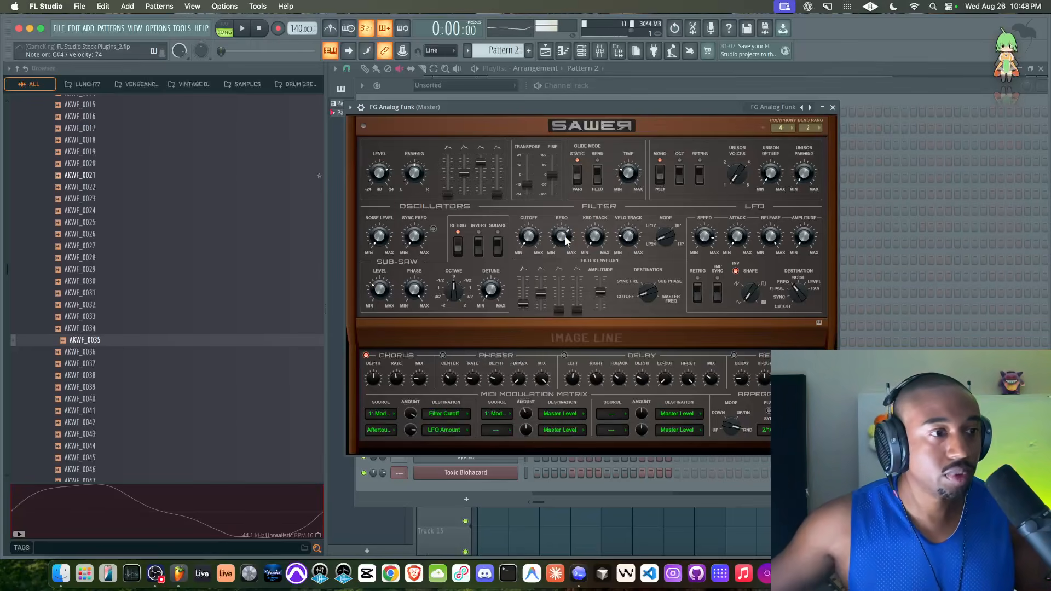
left_click(833, 107)
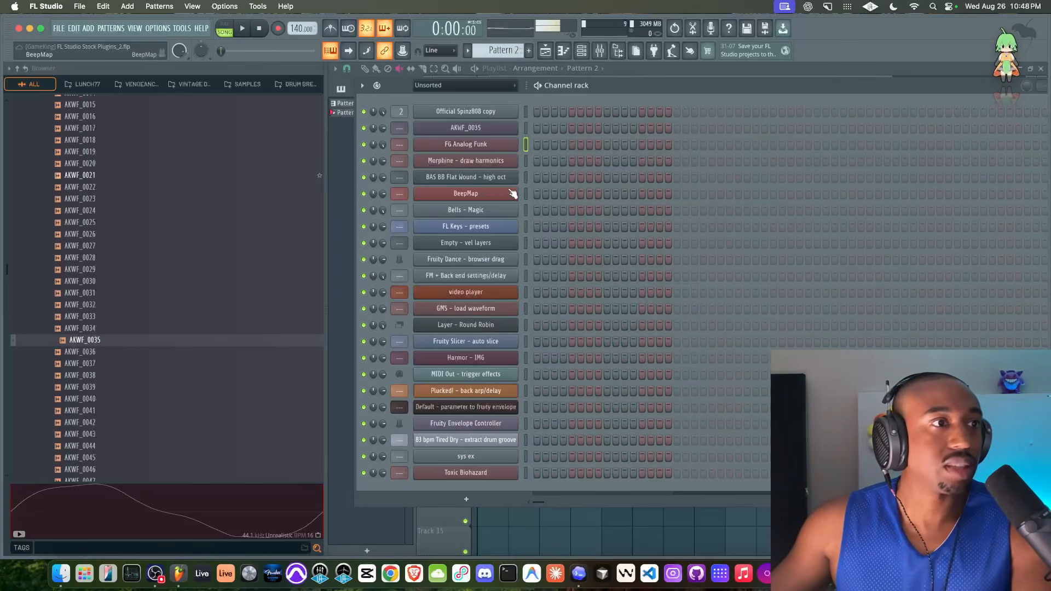
Step: Open the Morphine channel, dismiss its presets library and reset its program
left_click(474, 157)
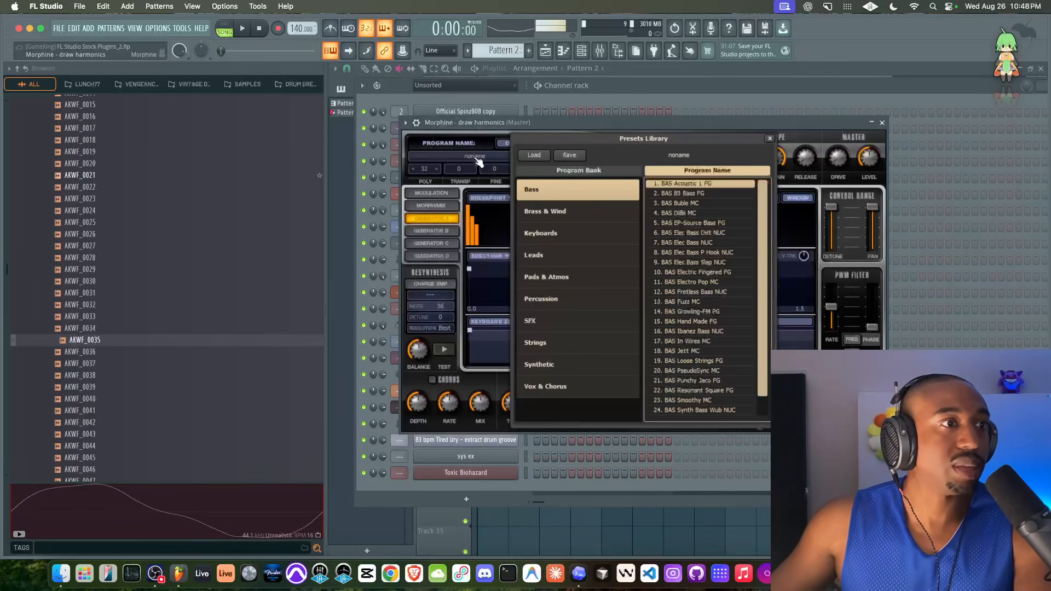
left_click(770, 139)
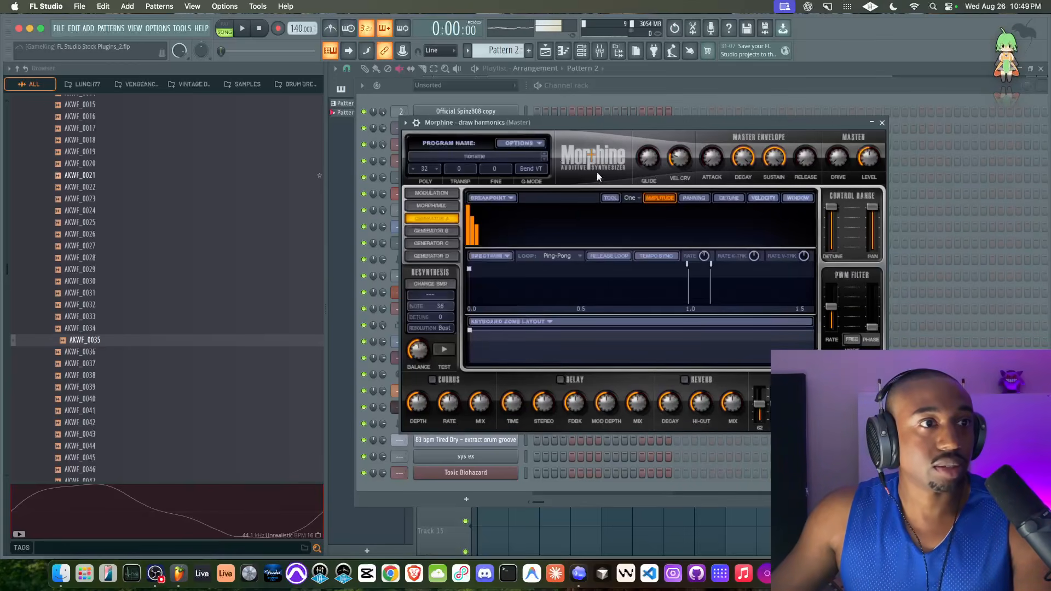
left_click(532, 145)
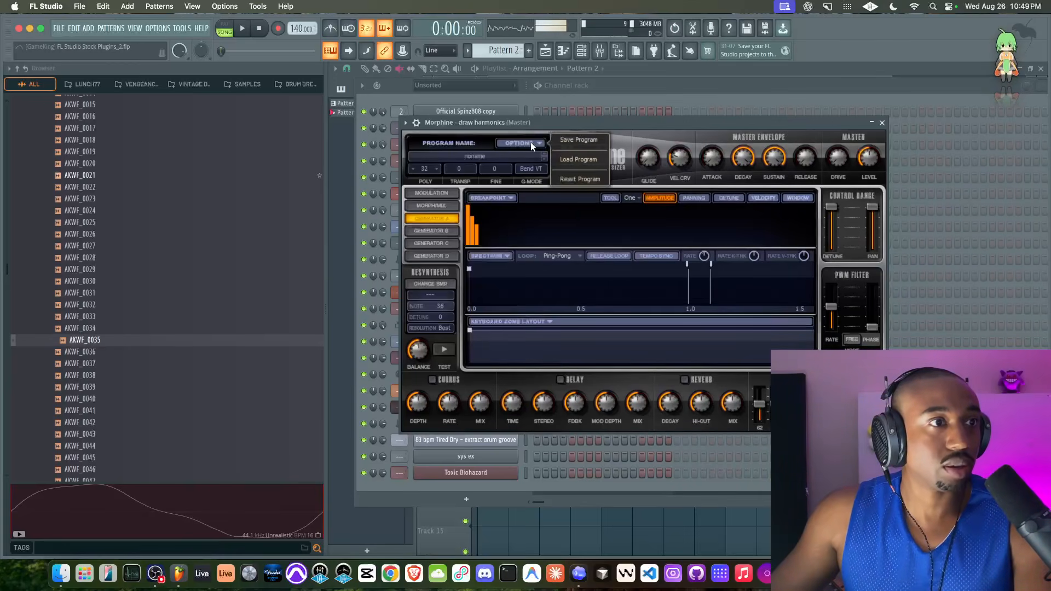
left_click(580, 174)
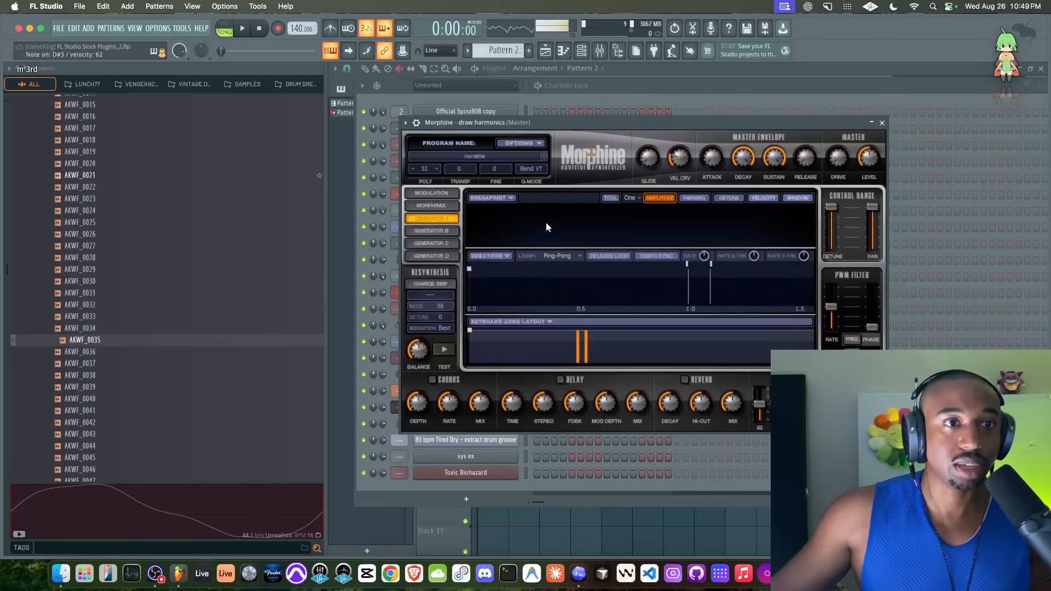
Step: Draw Generator A's first three harmonics in Morphine at 100%, about 84% and about 69% amplitude
left_click(468, 211)
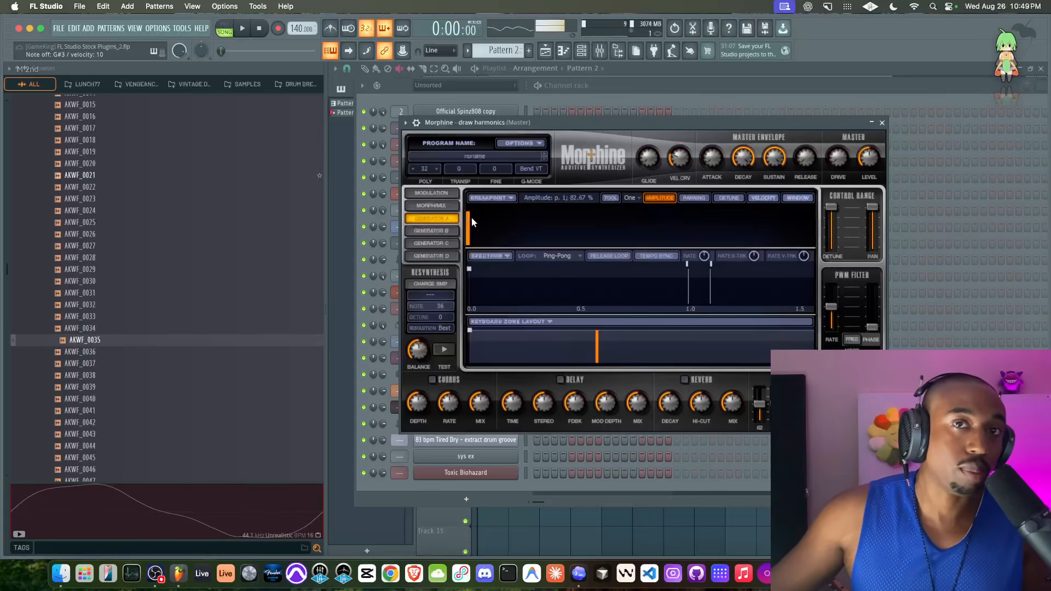
left_click(468, 203)
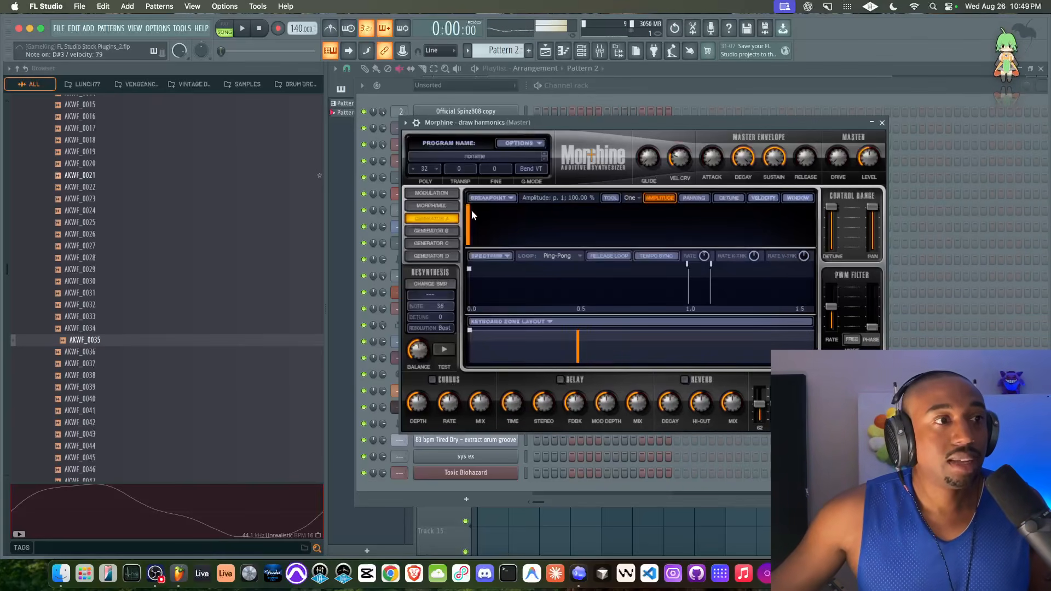
left_click(472, 212)
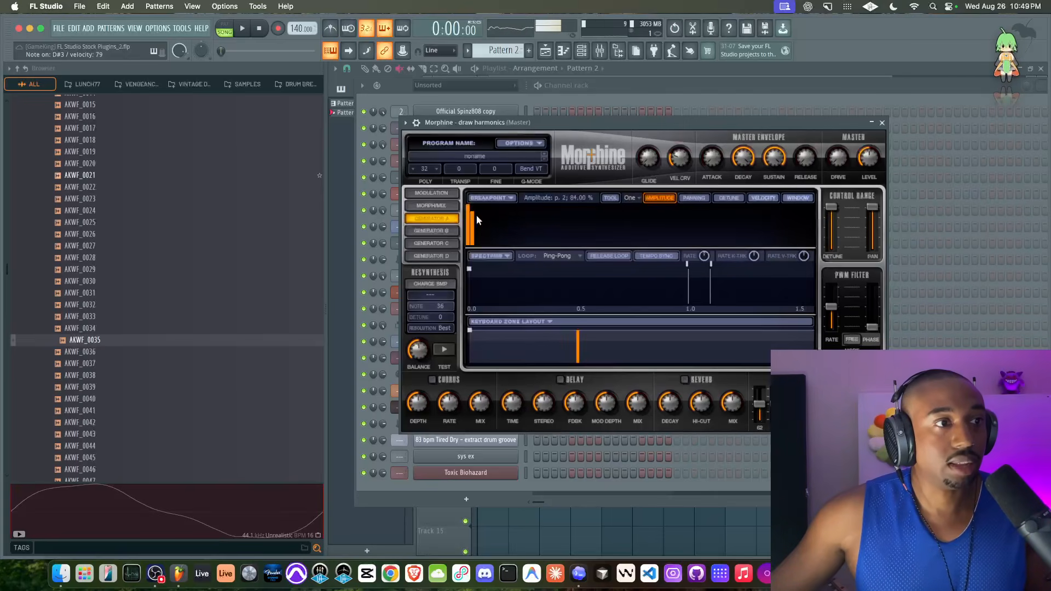
left_click(476, 216)
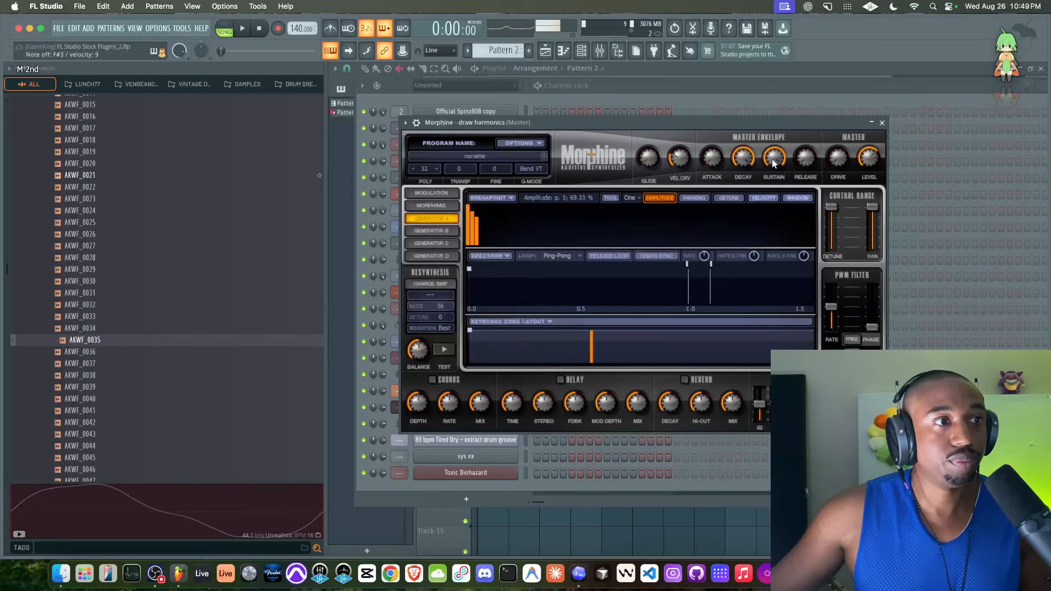
left_click(416, 123)
left_click(438, 142)
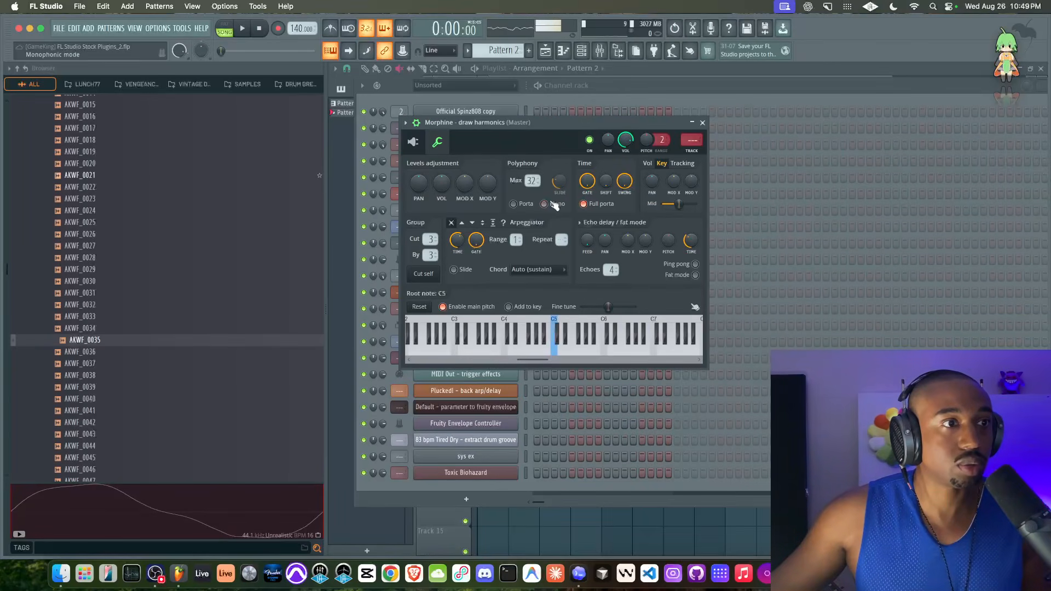
left_click(553, 203)
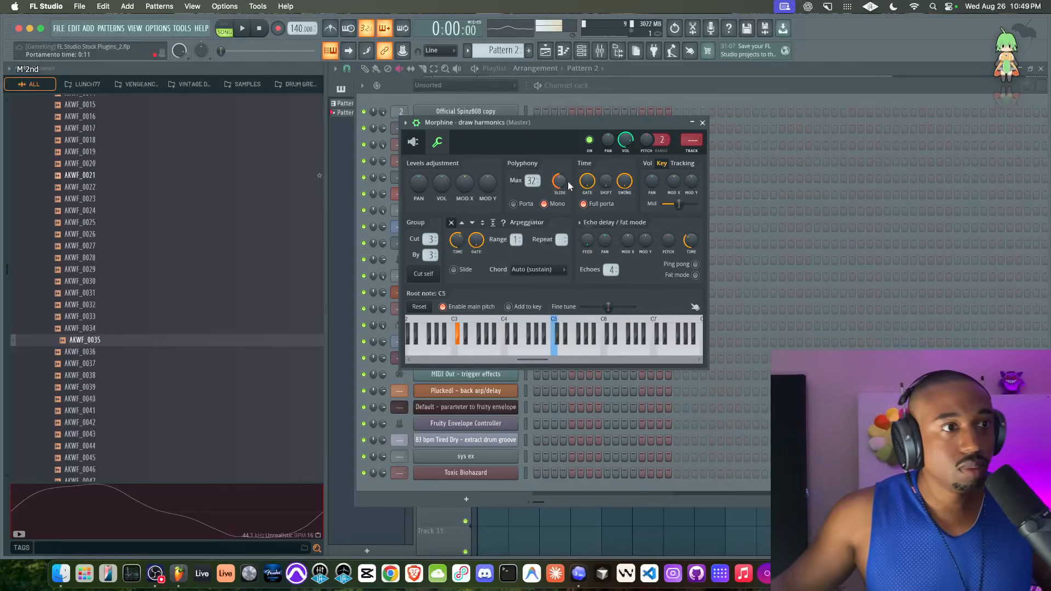
left_click(414, 143)
Step: Lower Generator A's second and third harmonics to 56% and 32%, and raise Morphine's master drive
left_click(473, 246)
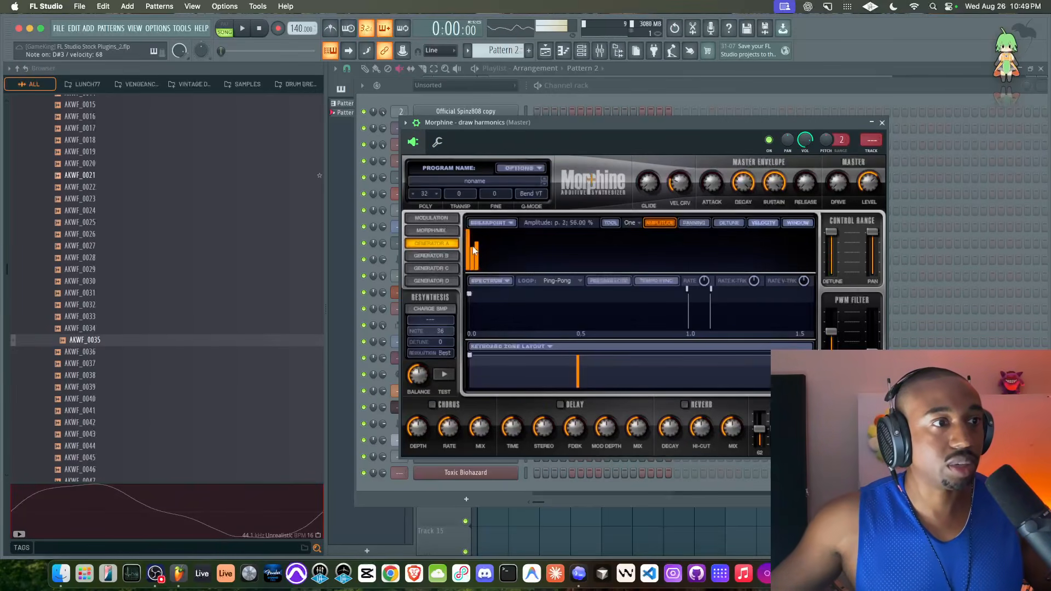
left_click(478, 257)
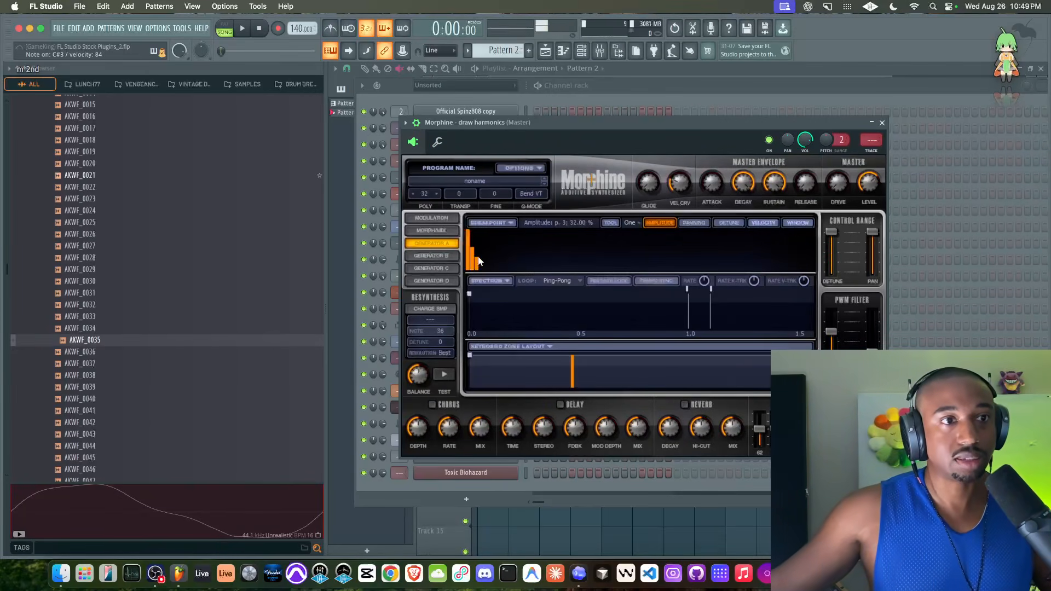
left_click_drag(838, 182, 838, 141)
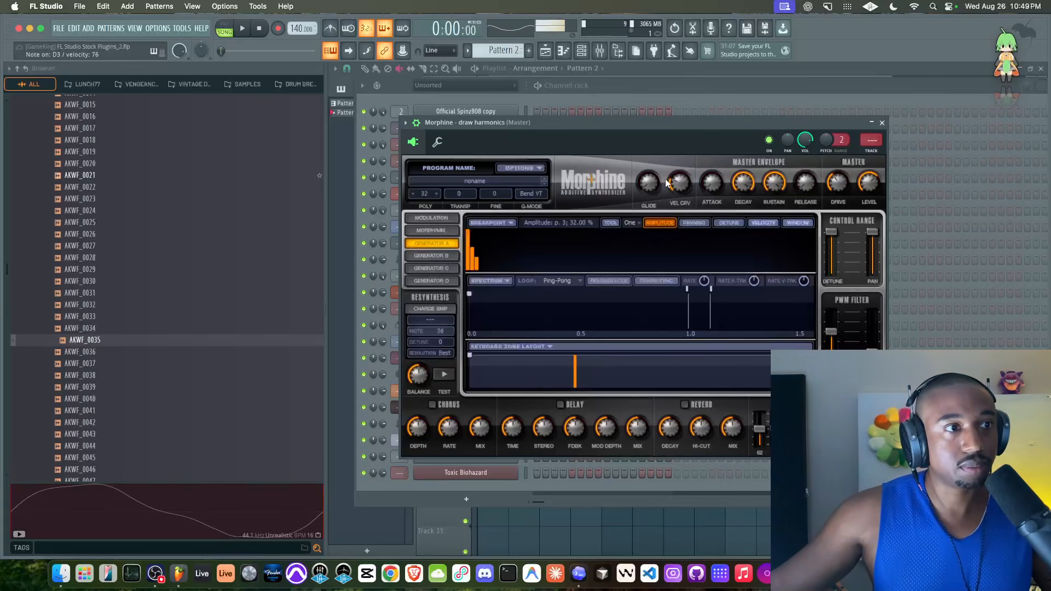
Step: Set Morphine's own polyphony to Mono, enable its chorus and close the synth
left_click(428, 194)
left_click(470, 162)
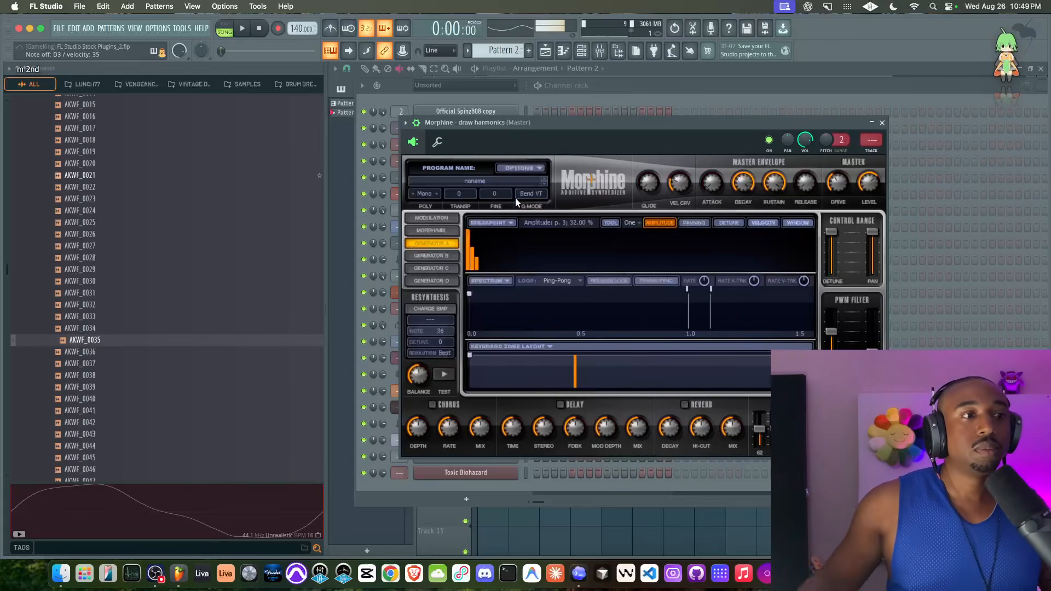
left_click(432, 405)
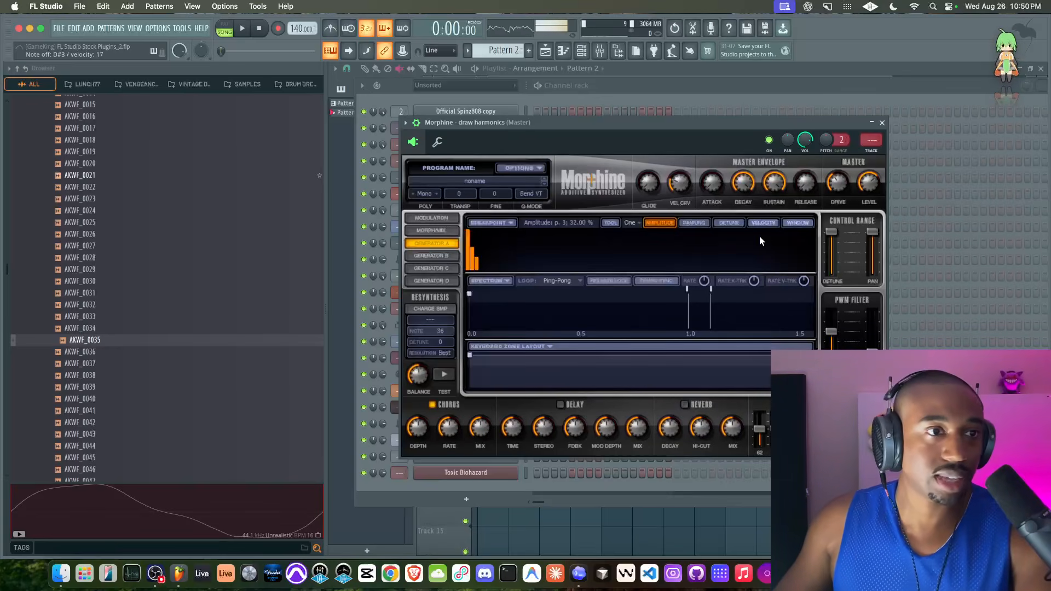
left_click(881, 123)
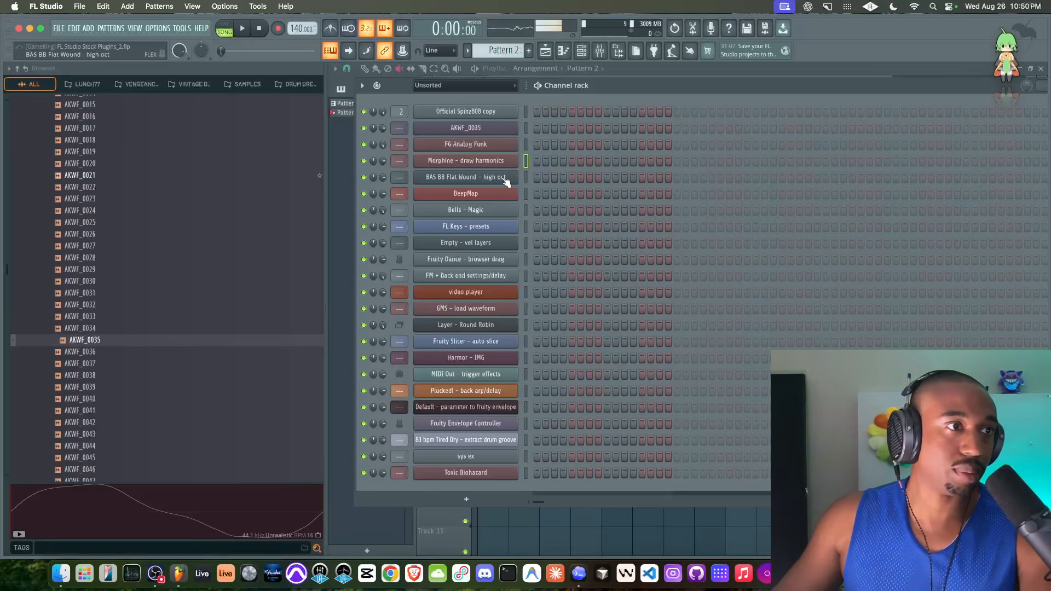
Step: Open and close the BAS BB Flat Wound FLEX channel, and move it up two places, directly below AKWF_0035
left_click(504, 176)
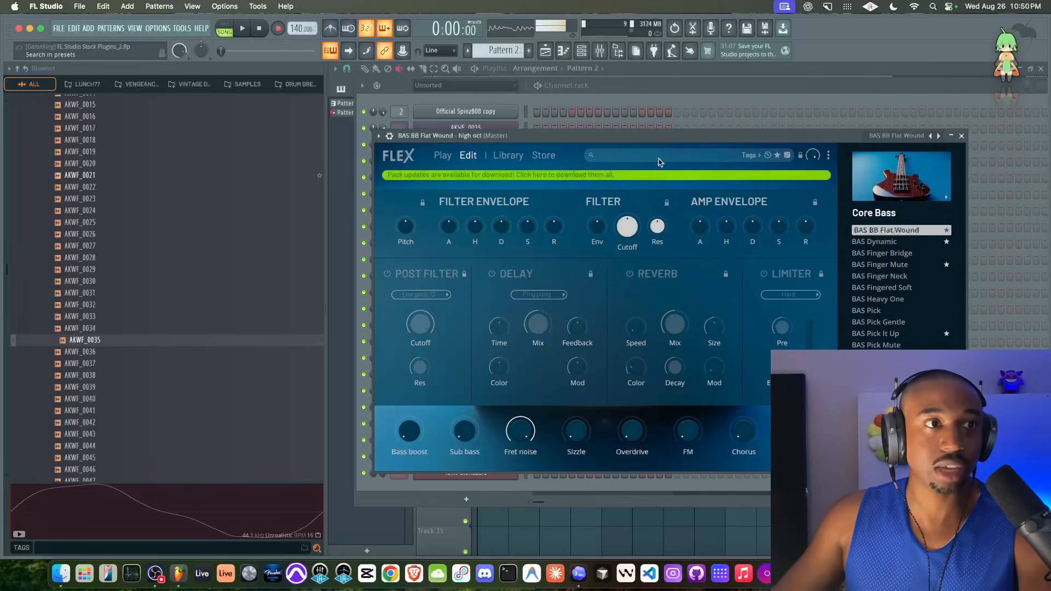
left_click_drag(669, 135, 640, 152)
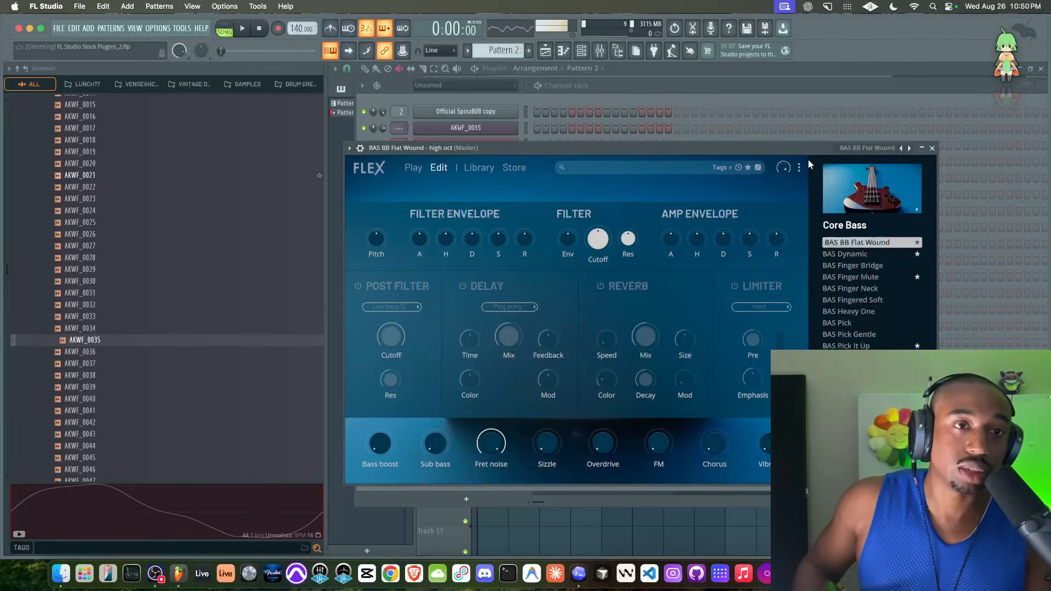
left_click(931, 148)
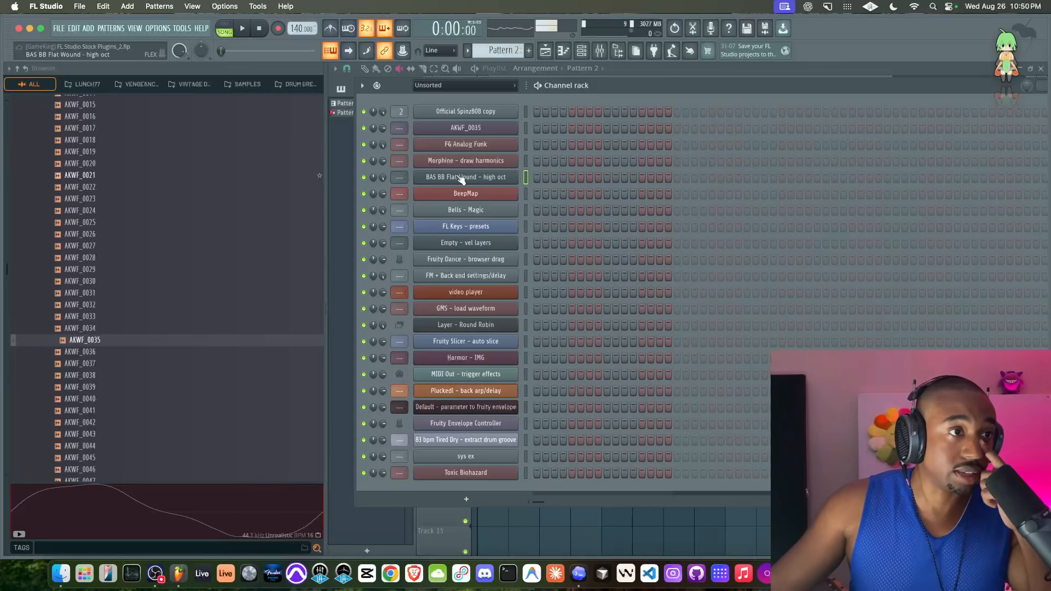
key("alt+Up")
key("alt+Up")
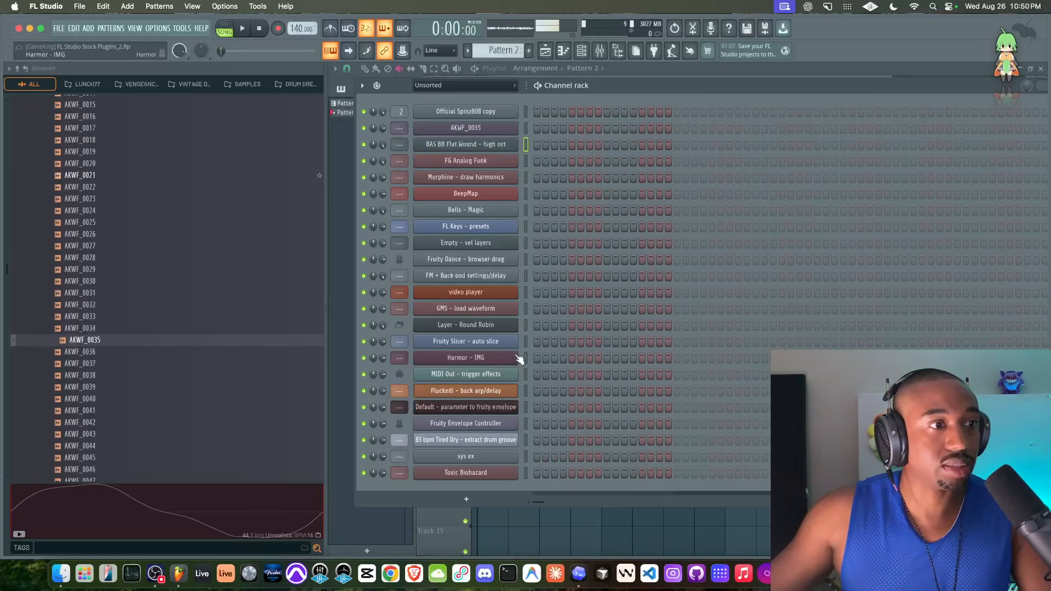
Step: Move the Layer - Round Robin channel up to directly below FG Analog Funk
left_click(524, 324)
key("alt+Up")
key("alt+Up")
key("alt+Up")
key("alt+Up")
key("alt+Up")
key("alt+Up")
key("alt+Up")
key("alt+Up")
key("alt+Up")
left_click(524, 143)
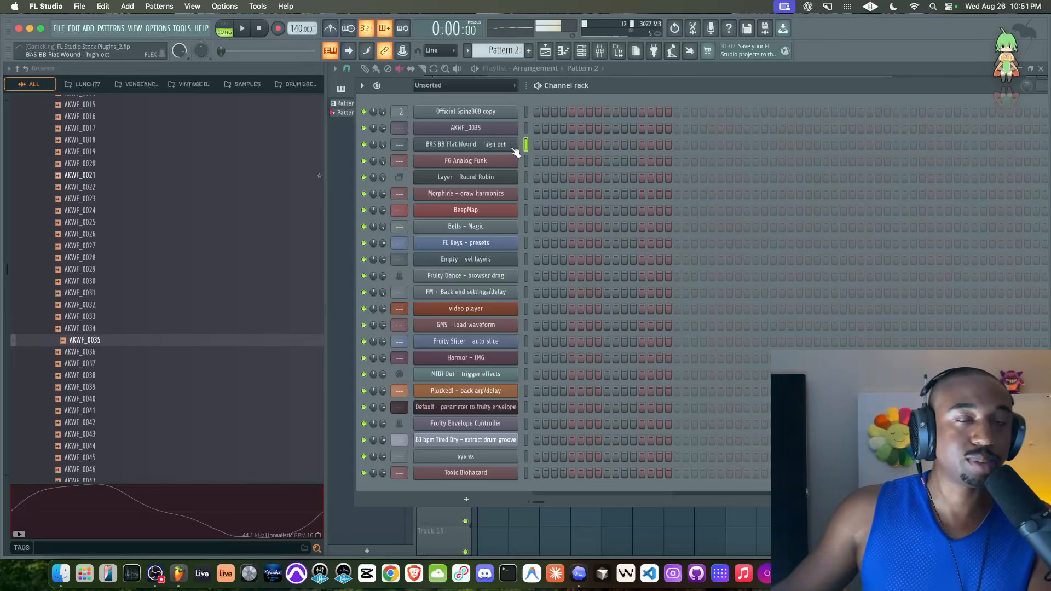
Step: Inspect the layering options in the Layer - Round Robin channel's settings and close them
left_click(503, 180)
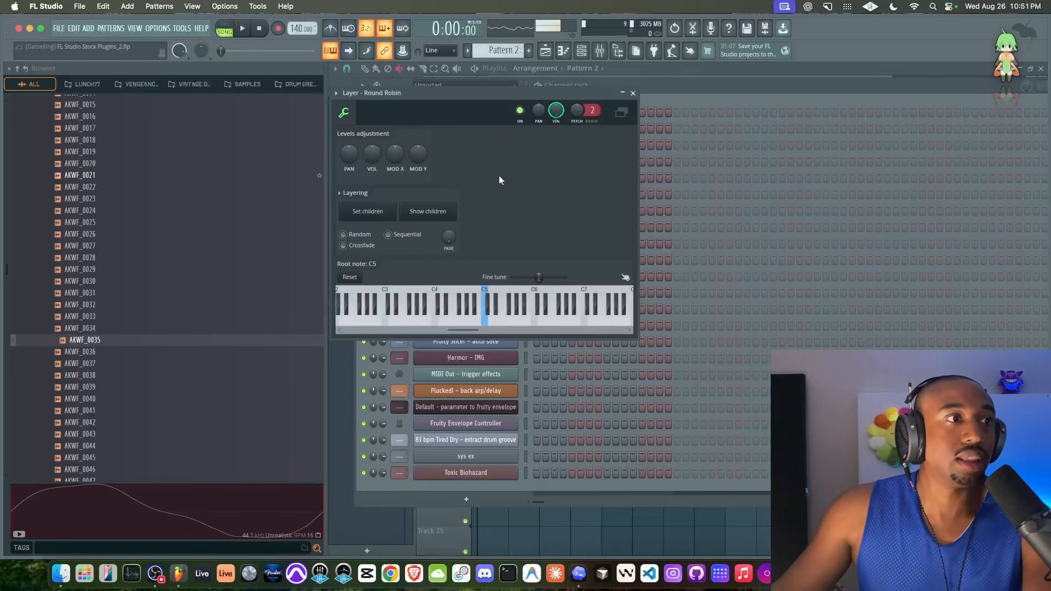
left_click_drag(465, 115, 650, 168)
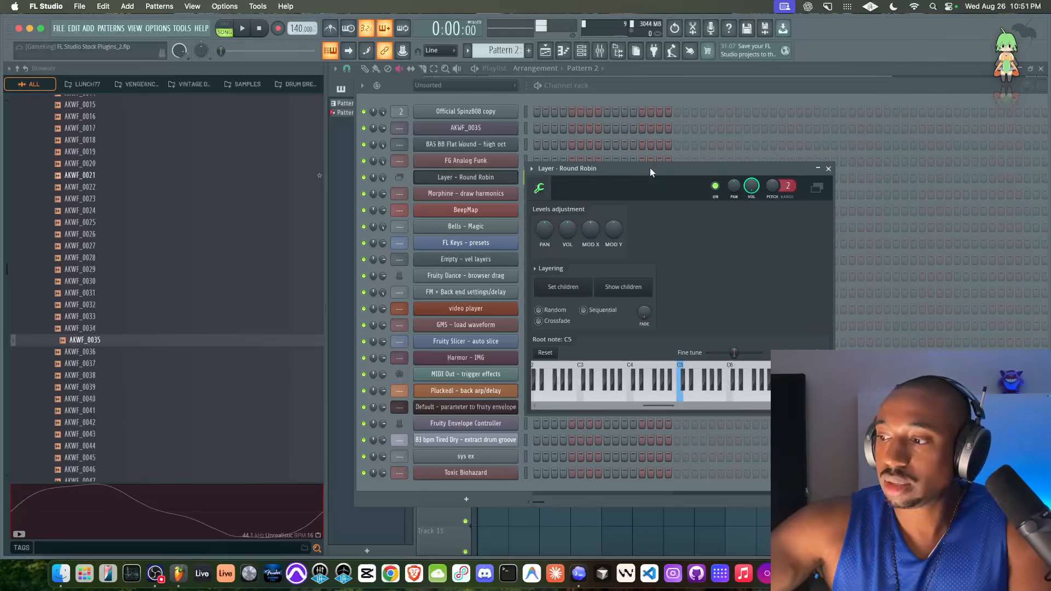
left_click(828, 169)
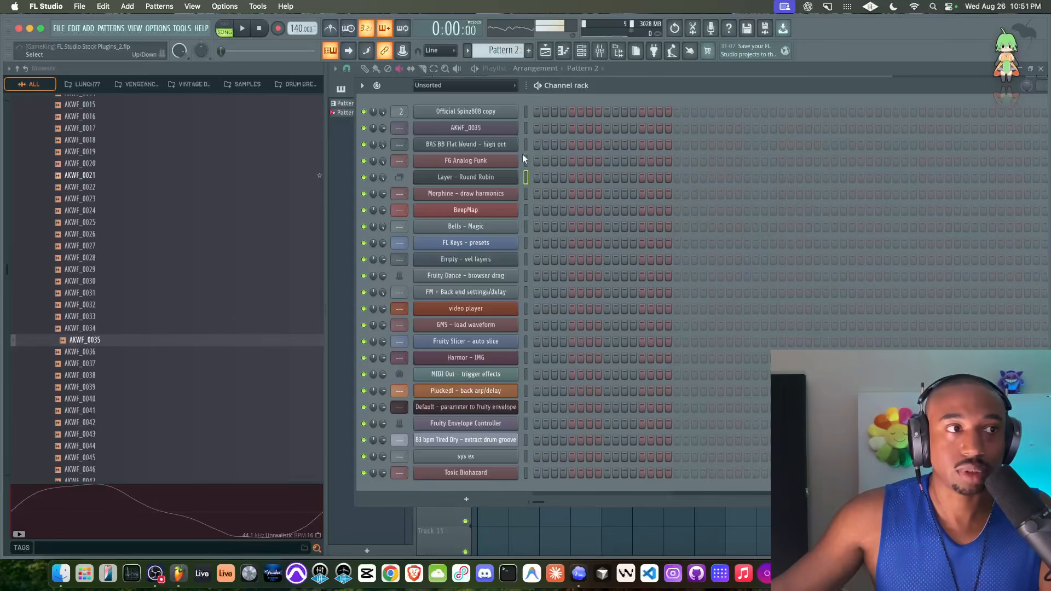
Step: Move the Layer - Round Robin channel down one place, directly below Morphine
left_click(525, 191)
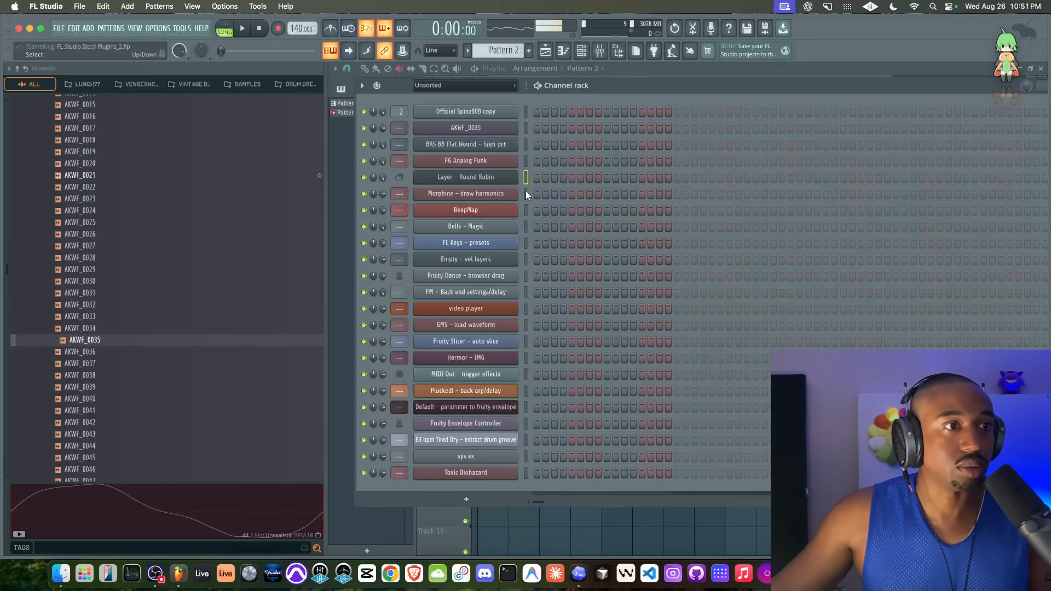
left_click(524, 161)
left_click(524, 145)
left_click(526, 128)
left_click(523, 177)
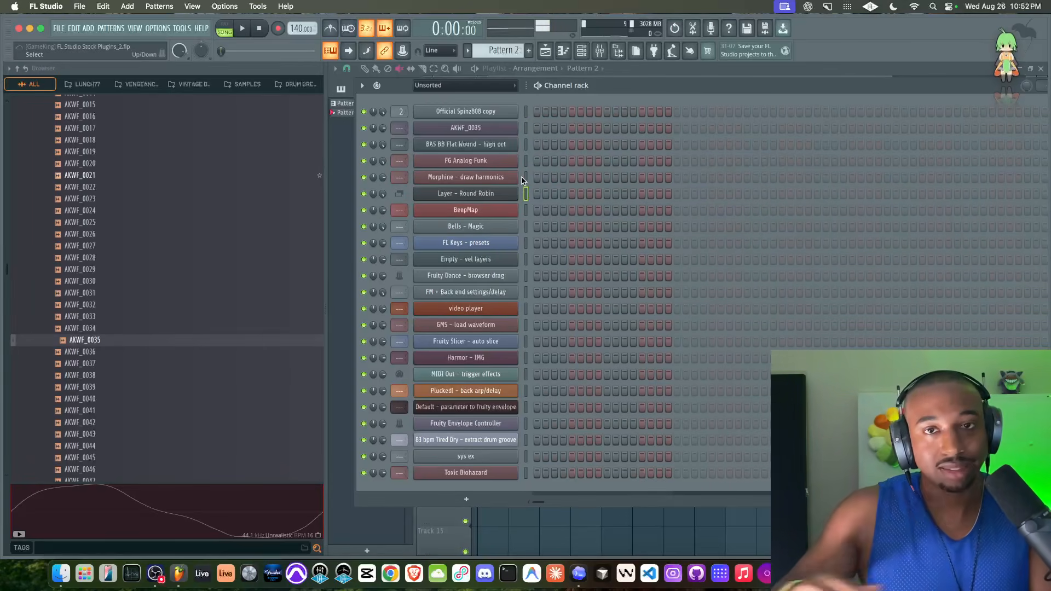
Step: Open BeepMap, preview the image CleanShot 2026-08-25 at 00.39.04@2x and load it
left_click(503, 210)
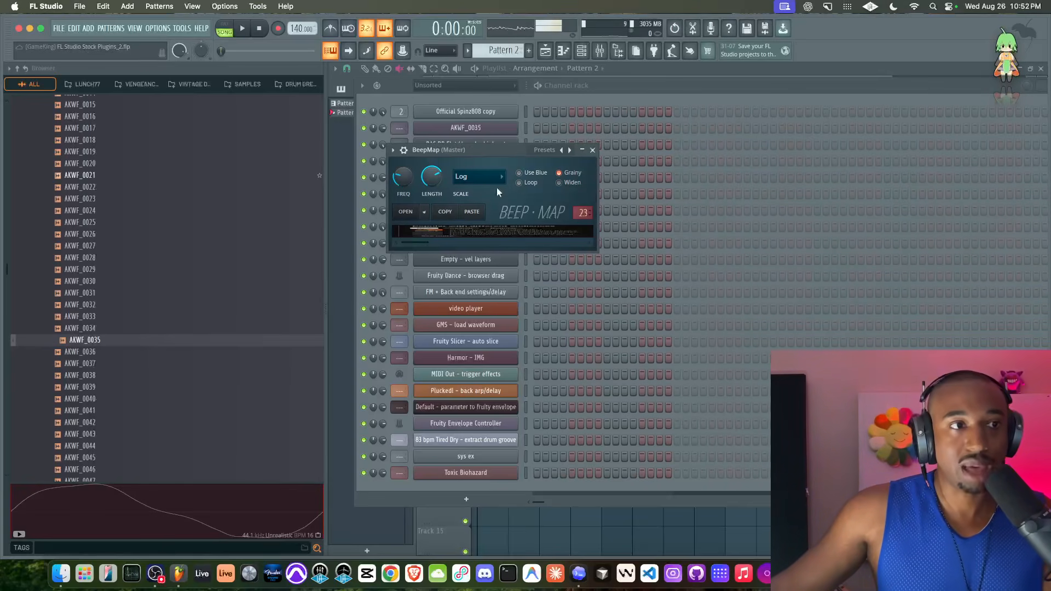
left_click(417, 213)
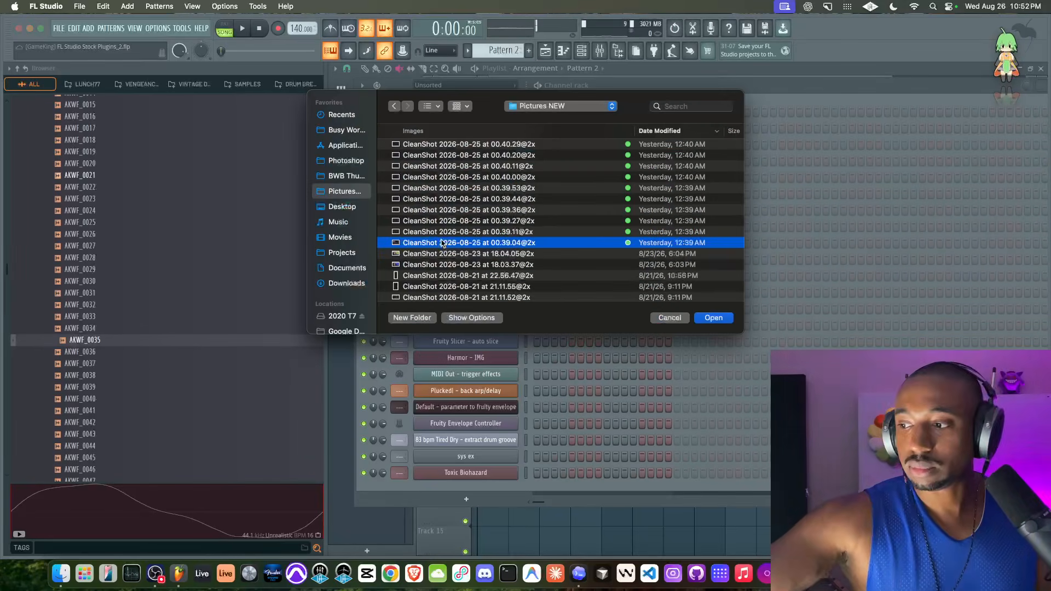
key("space")
key("space")
left_click(721, 320)
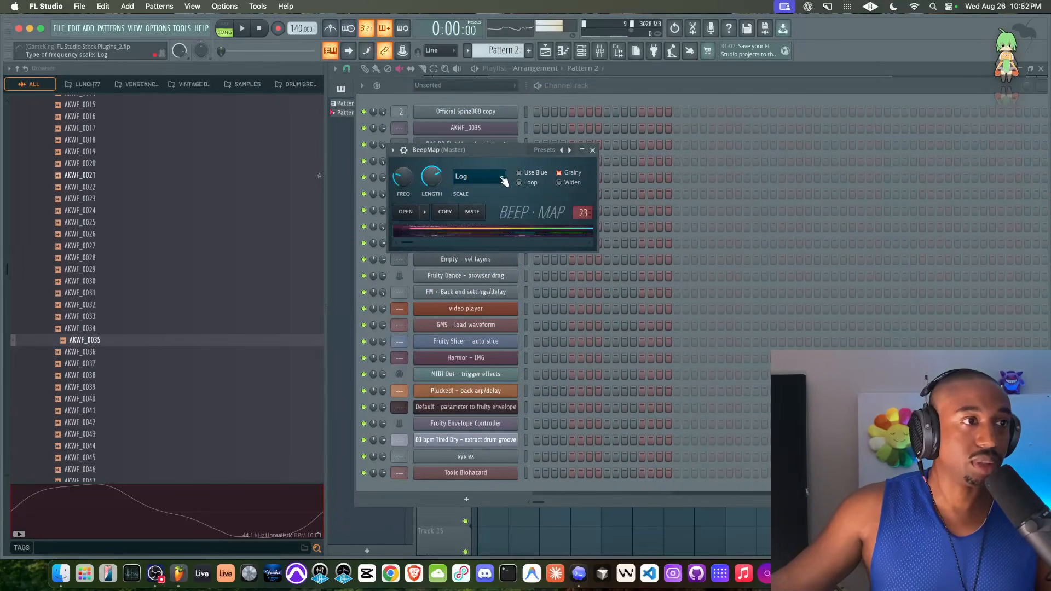
Step: Try different frequency range and pixel duration settings in BeepMap, and undo the pixel duration tweaks
left_click_drag(403, 176, 432, 174)
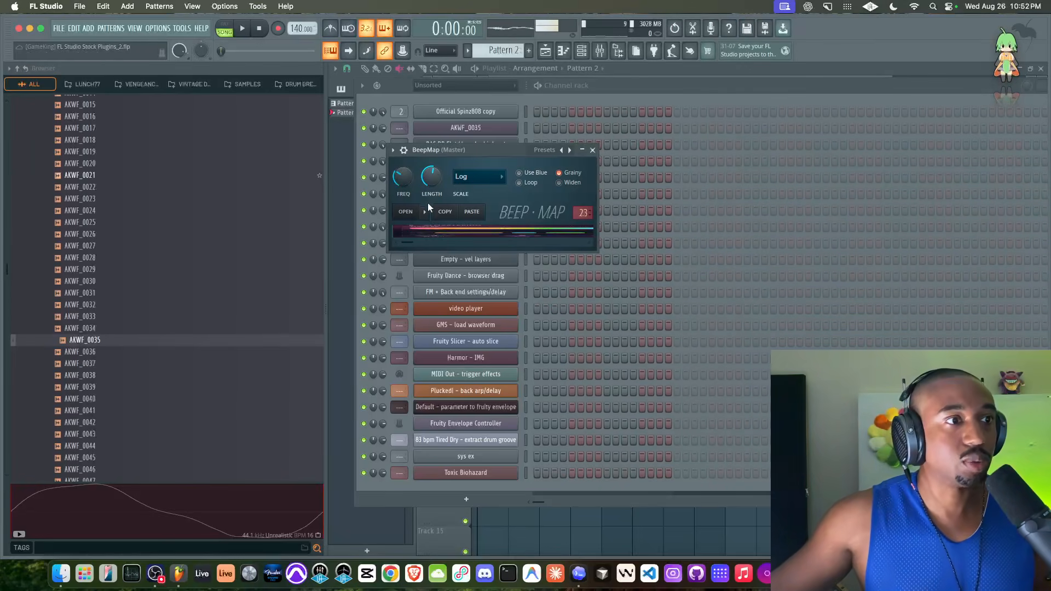
key("super+z")
key("super+z")
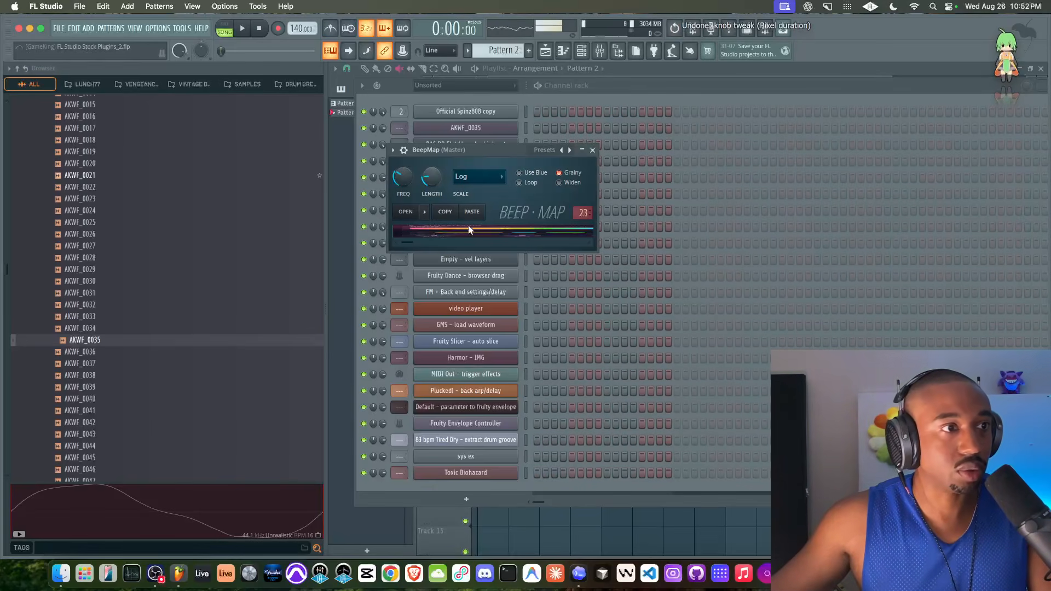
Step: Undo the frequency range tweak and the latest moves of the Layer - Round Robin channel
key("super+z")
key("super+z")
key("super+z")
key("super+z")
key("super+z")
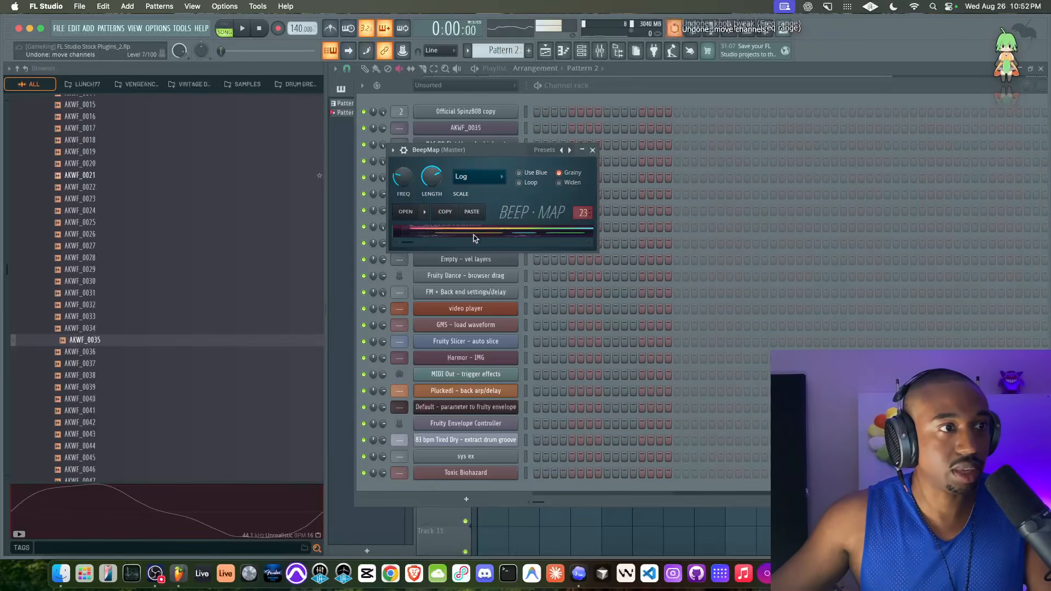
key("super+z")
key("super+z")
key("super+z")
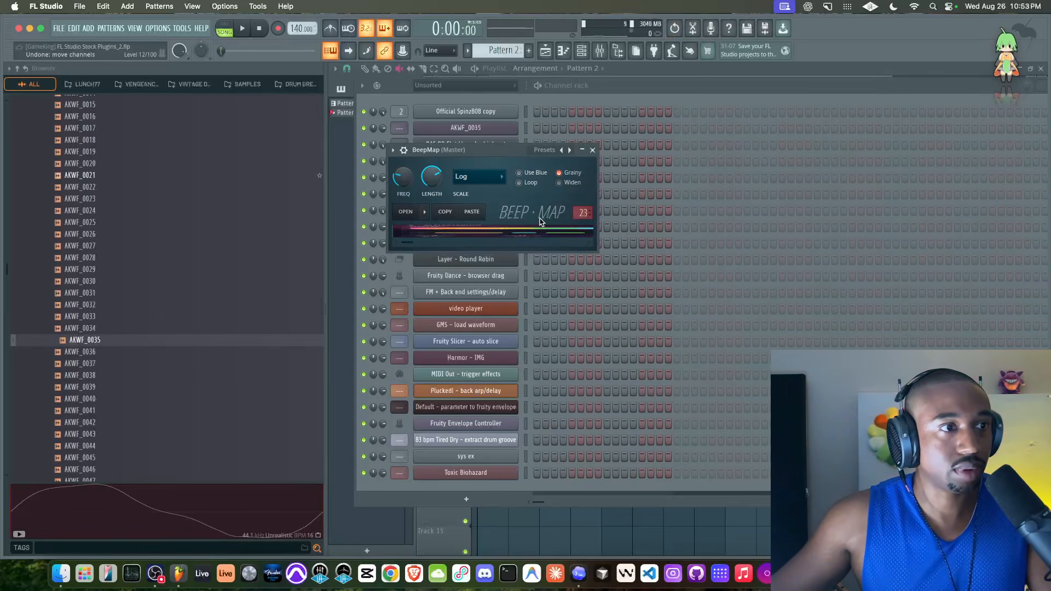
key("super+z")
Step: Load the image CleanShot 2026-08-25 at 18.46.47@2x into BeepMap
left_click(405, 211)
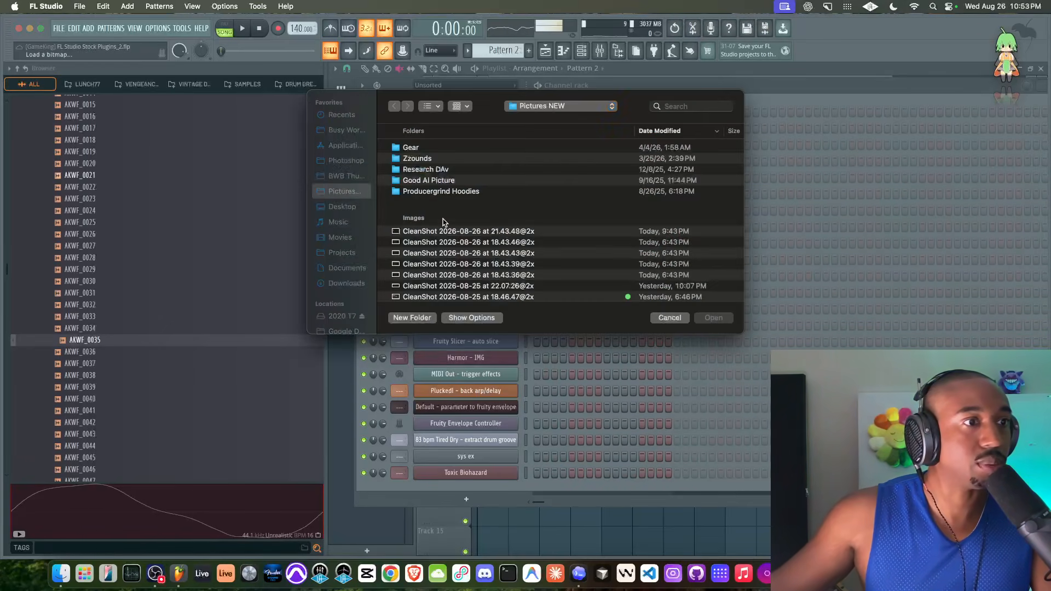
scroll(467, 266, "down", 2)
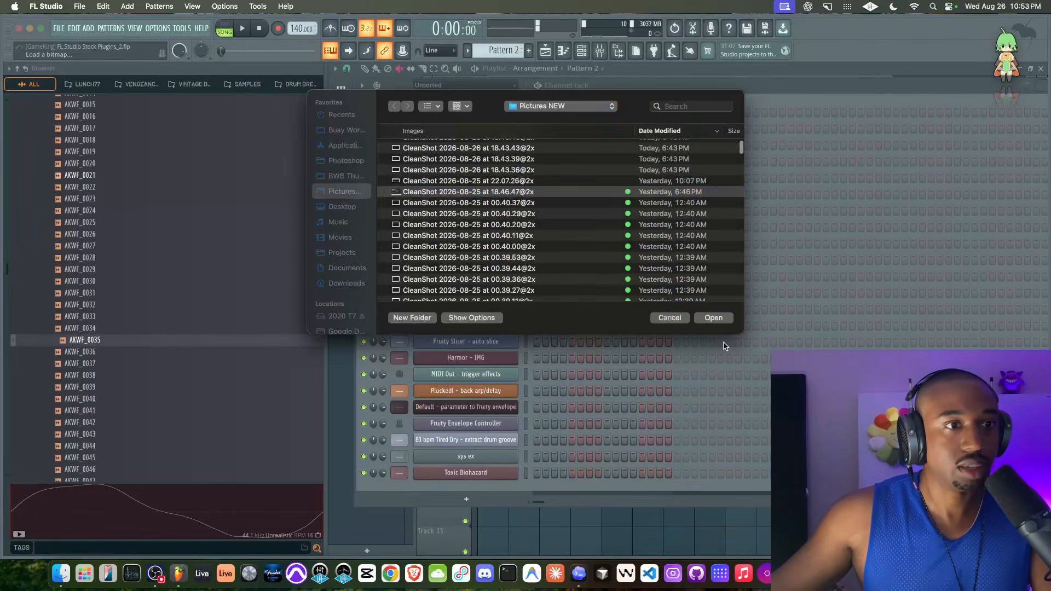
left_click(468, 191)
left_click(714, 317)
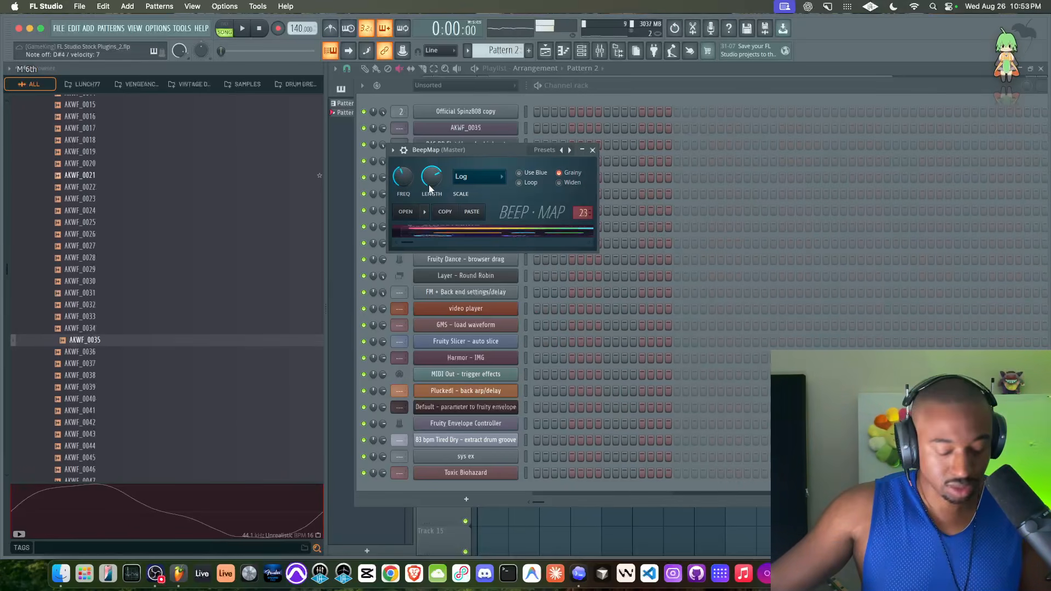
Step: Raise BeepMap's frequency range, set its pixel duration to 50% and close the plugin
left_click_drag(410, 176, 411, 168)
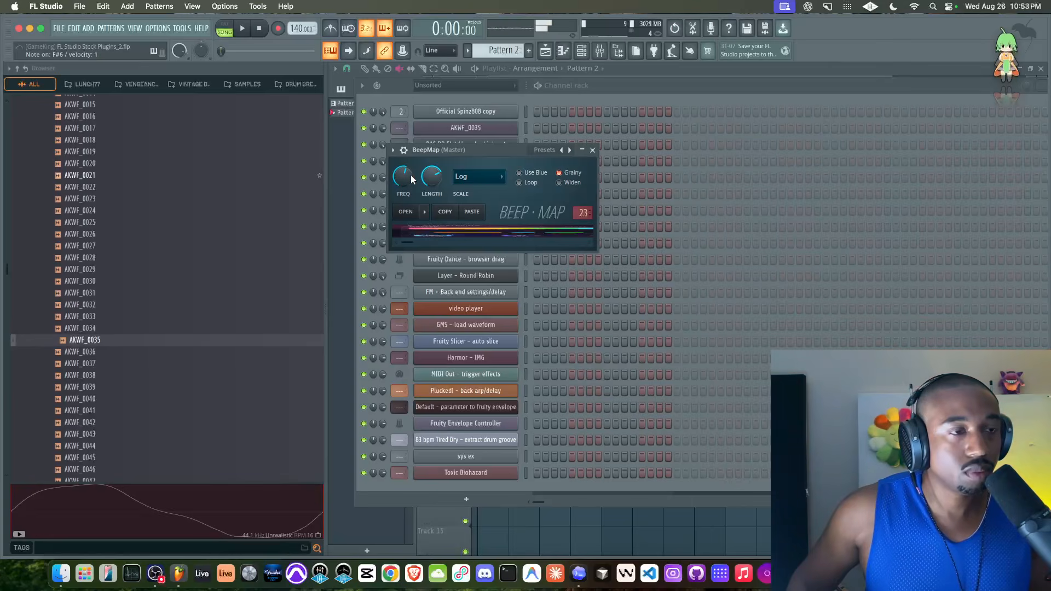
left_click_drag(431, 176, 432, 191)
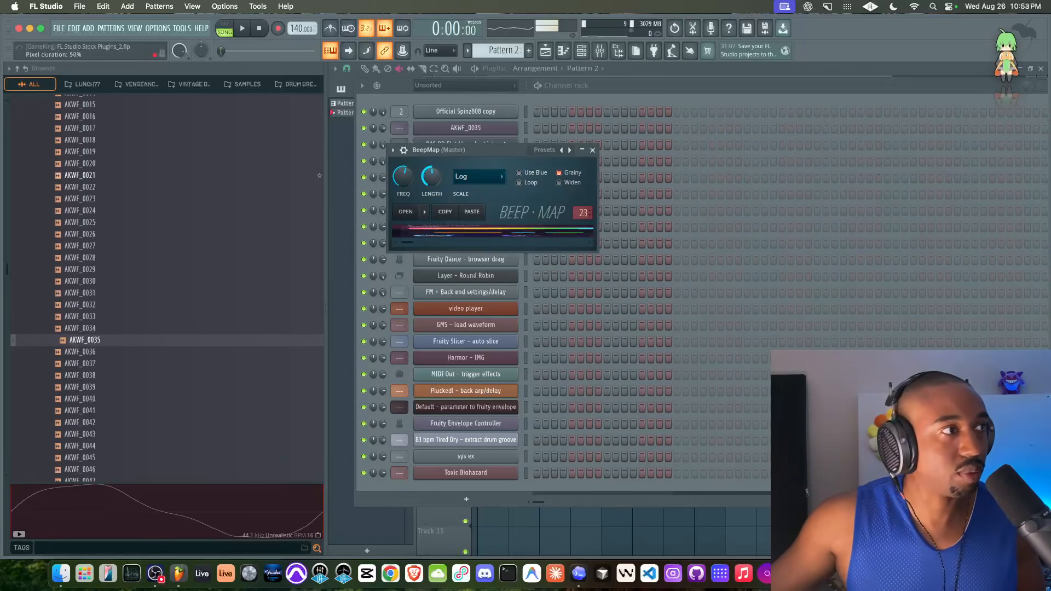
left_click(593, 150)
Step: Route the BeepMap channel to mixer track 3 and insert Fruity Convolver in that track's first effect slot
key("ctrl+l")
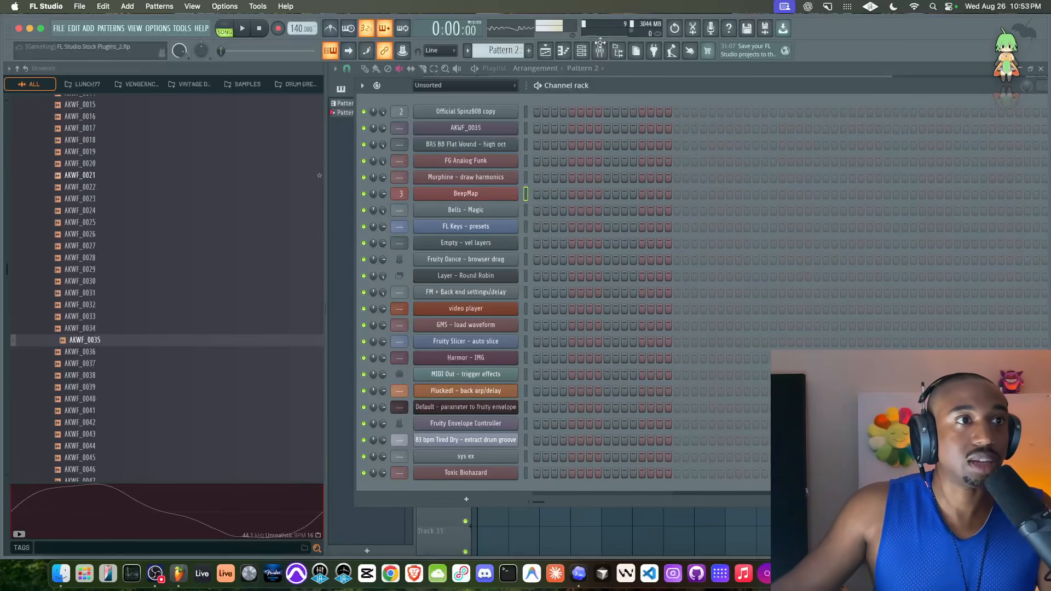
key("F9")
left_click(728, 163)
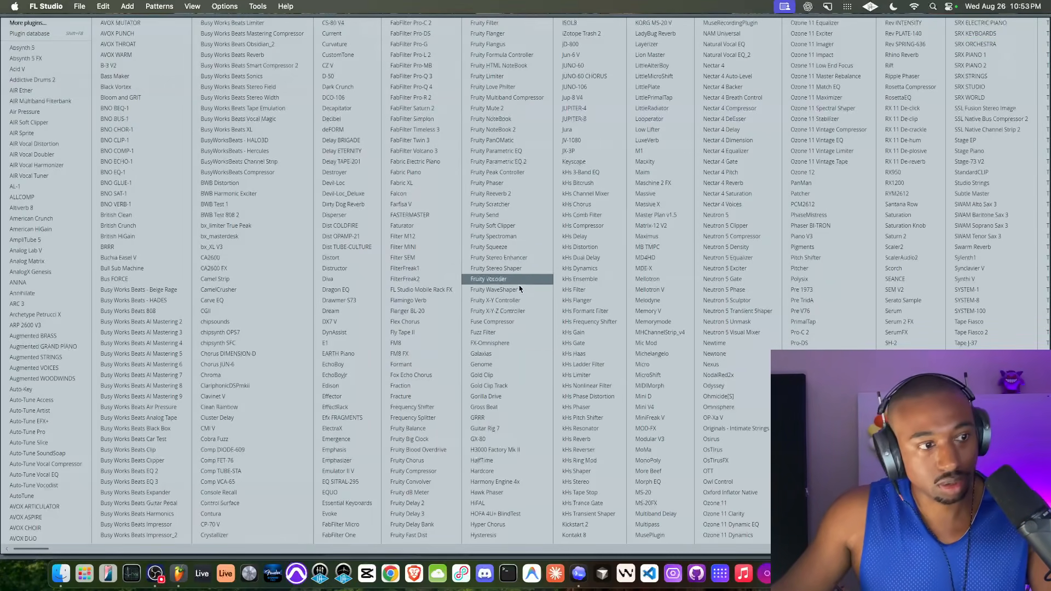
left_click(436, 481)
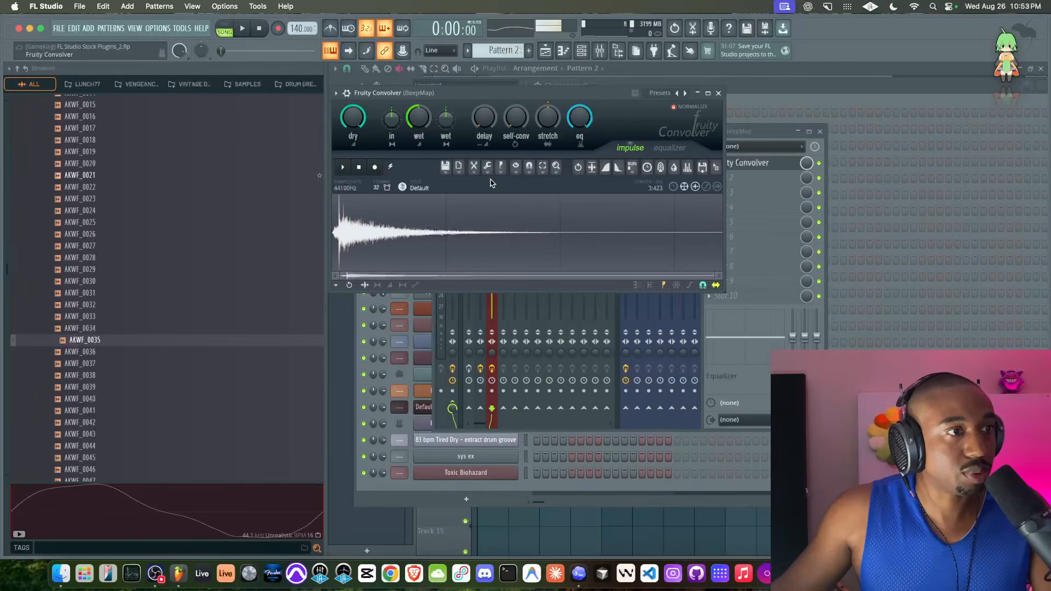
Step: Load the Blur White preset in Fruity Convolver, and close the effect and the mixer
left_click(662, 94)
mouse_move(684, 99)
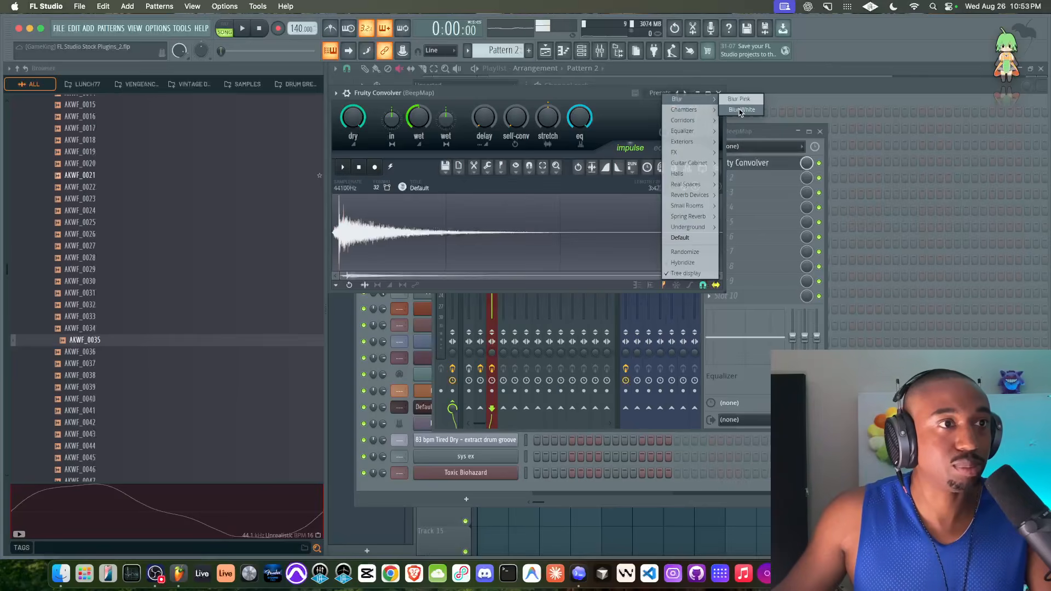
left_click(741, 110)
left_click(719, 93)
left_click(709, 92)
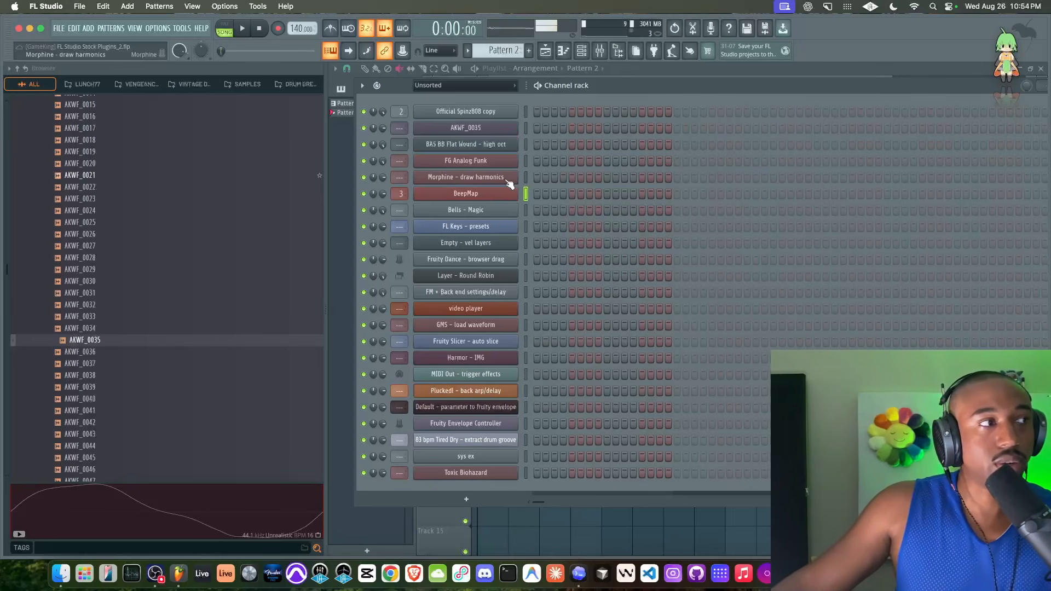
Step: Check the Fruity Convolver slot on BeepMap's mixer track and close the mixer
left_click(601, 54)
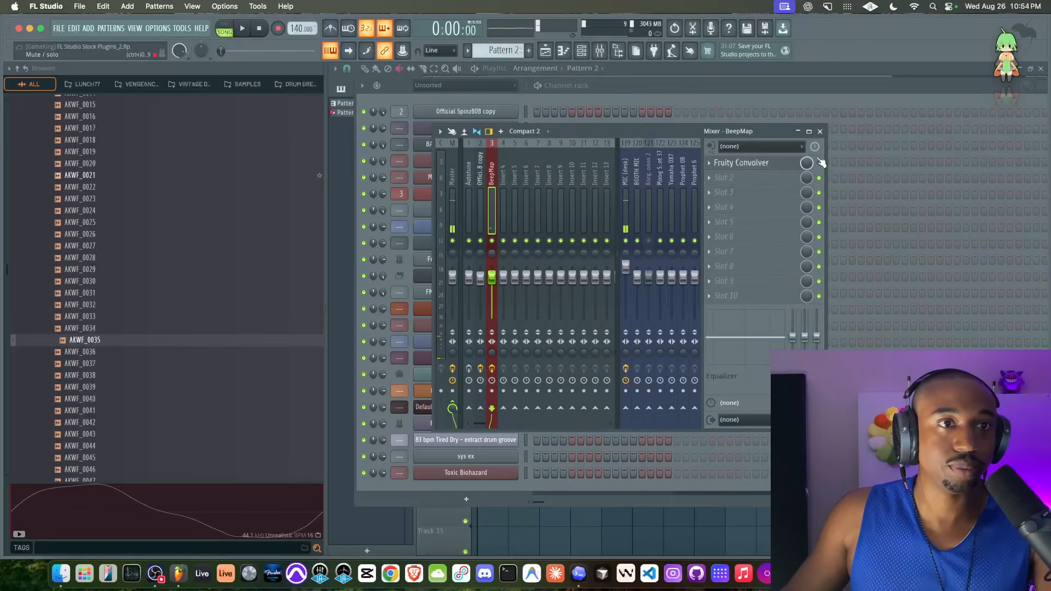
left_click(819, 132)
Step: In the Bells - Magic DirectWave channel, turn on the chorus, reverb and delay effects, and close the plugin
left_click(487, 210)
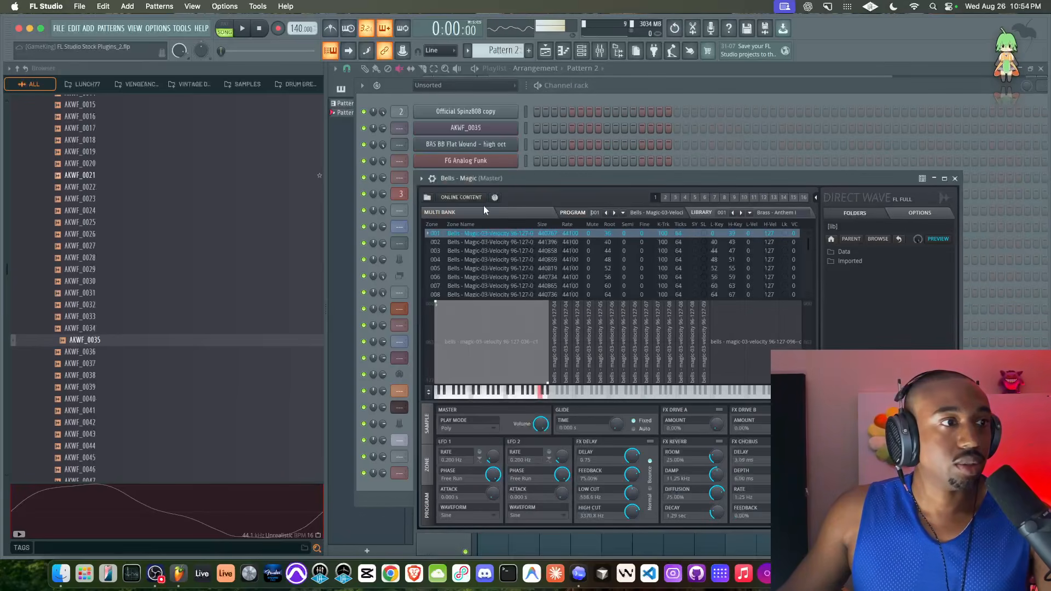
left_click(531, 93)
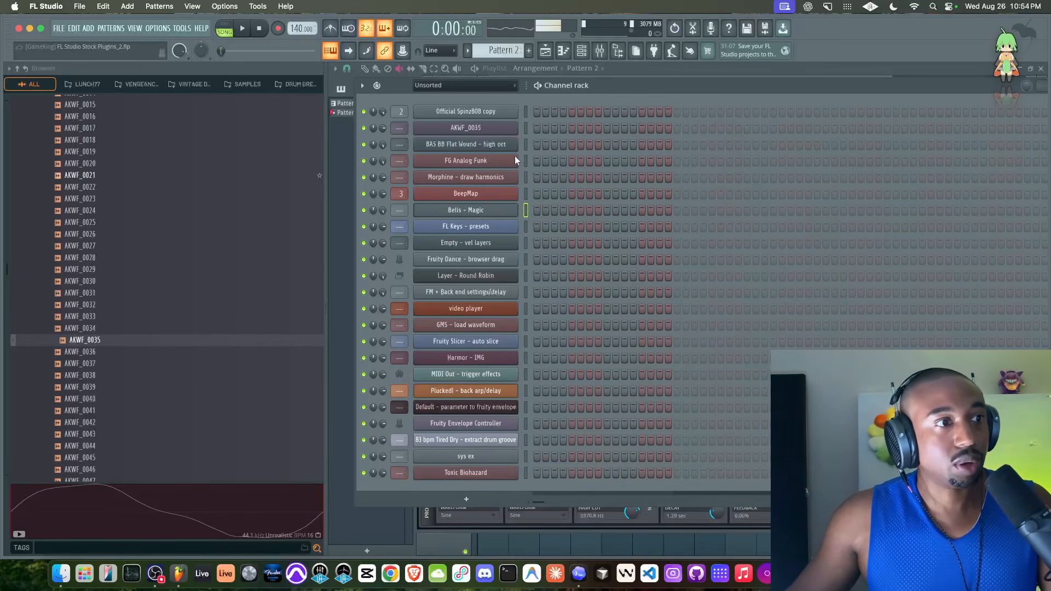
left_click(488, 208)
left_click_drag(570, 176, 507, 107)
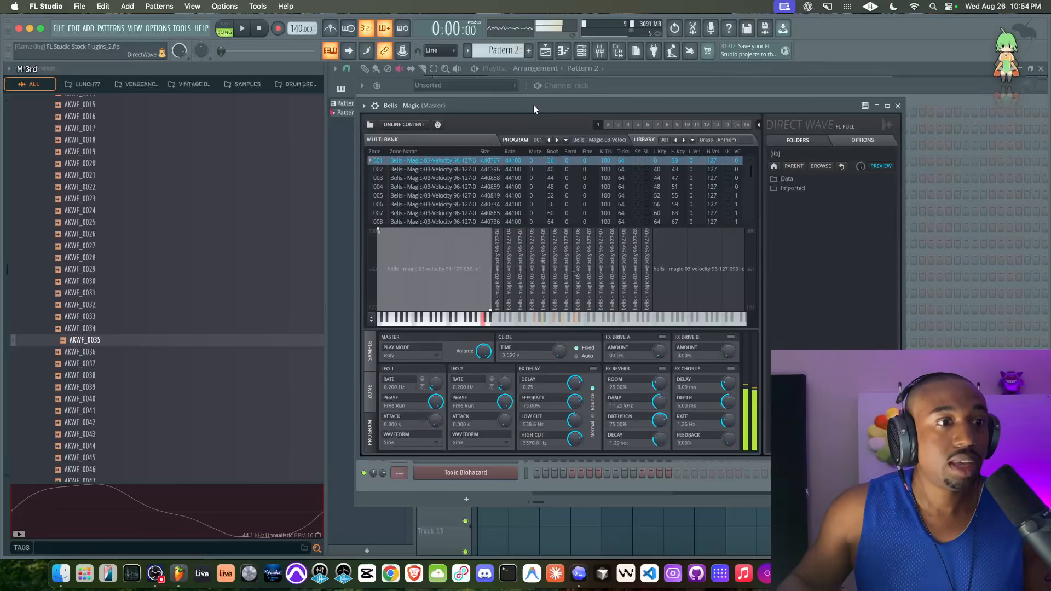
left_click(730, 368)
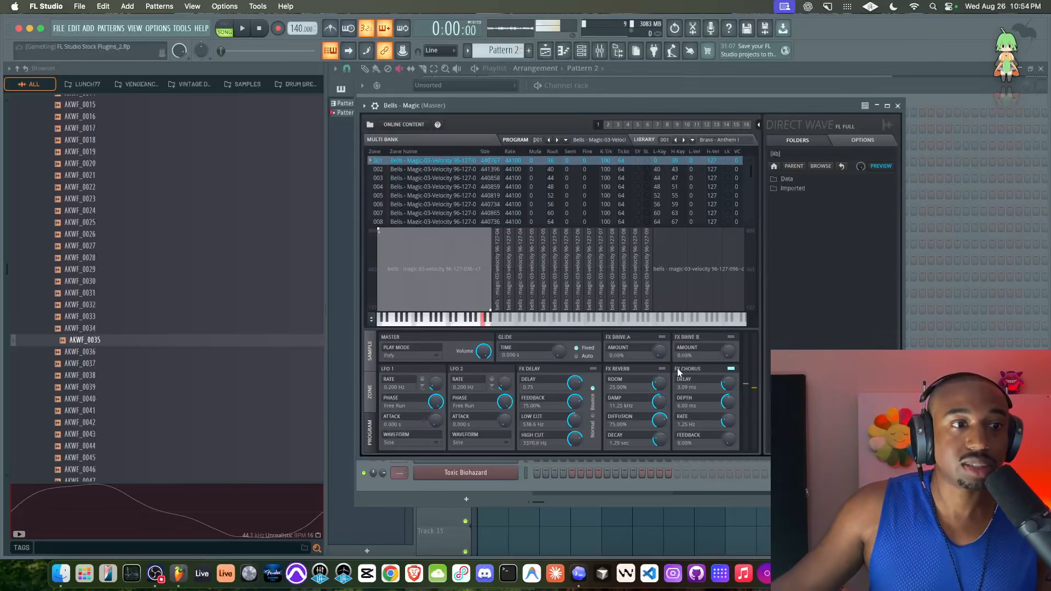
left_click(662, 369)
left_click(593, 368)
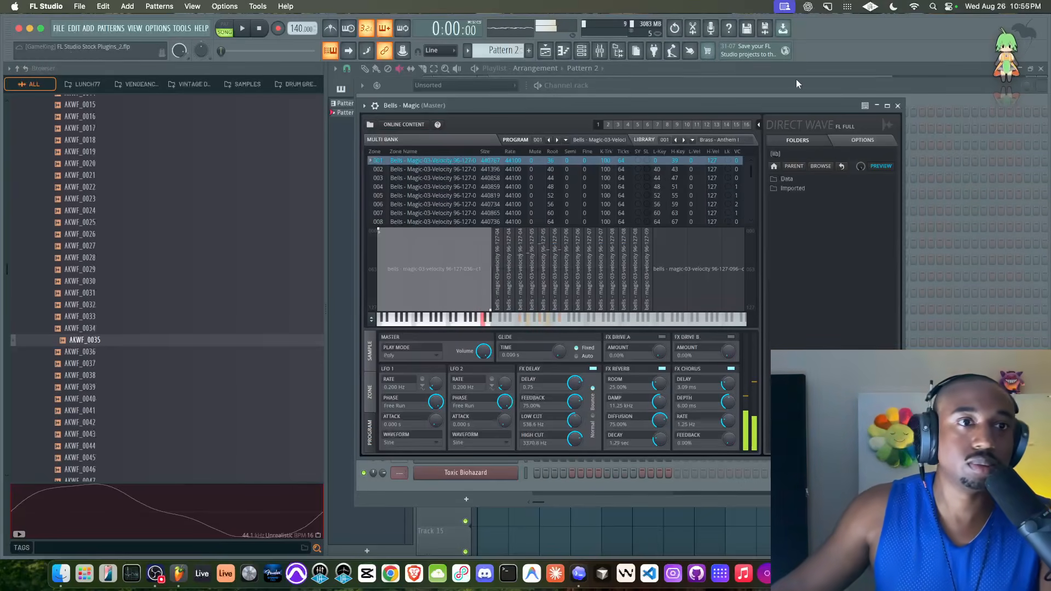
left_click(897, 106)
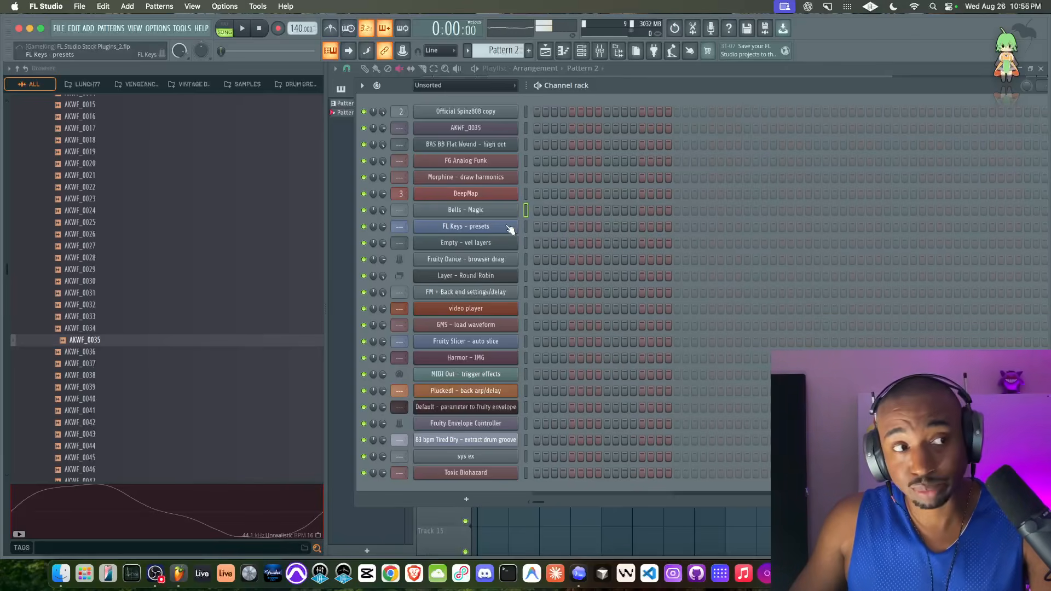
Step: Open the FL Keys - presets channel and switch its instrument sound to Rhodes (FL)
left_click(509, 227)
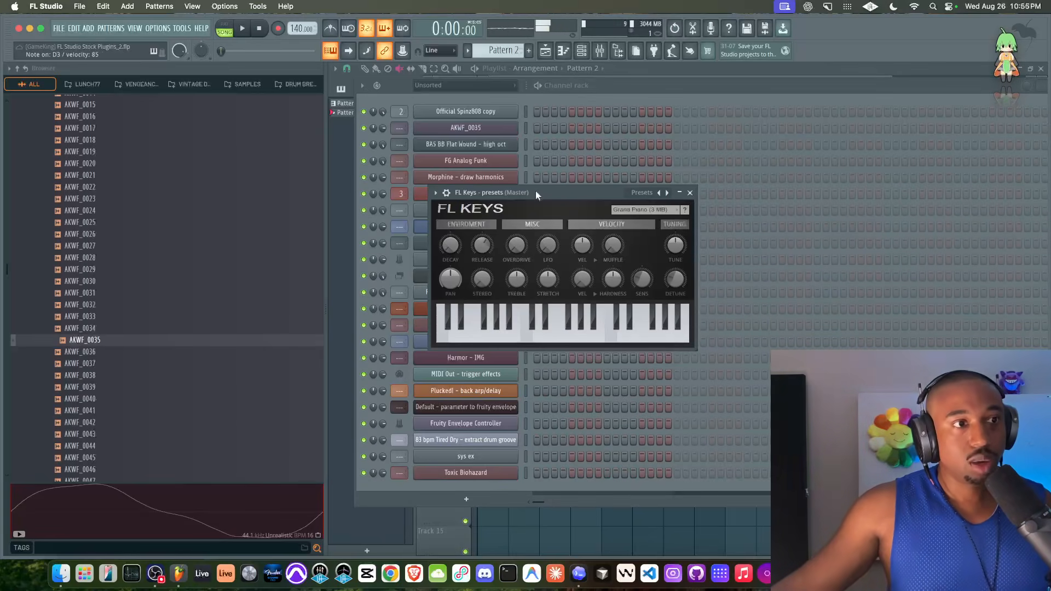
left_click(644, 210)
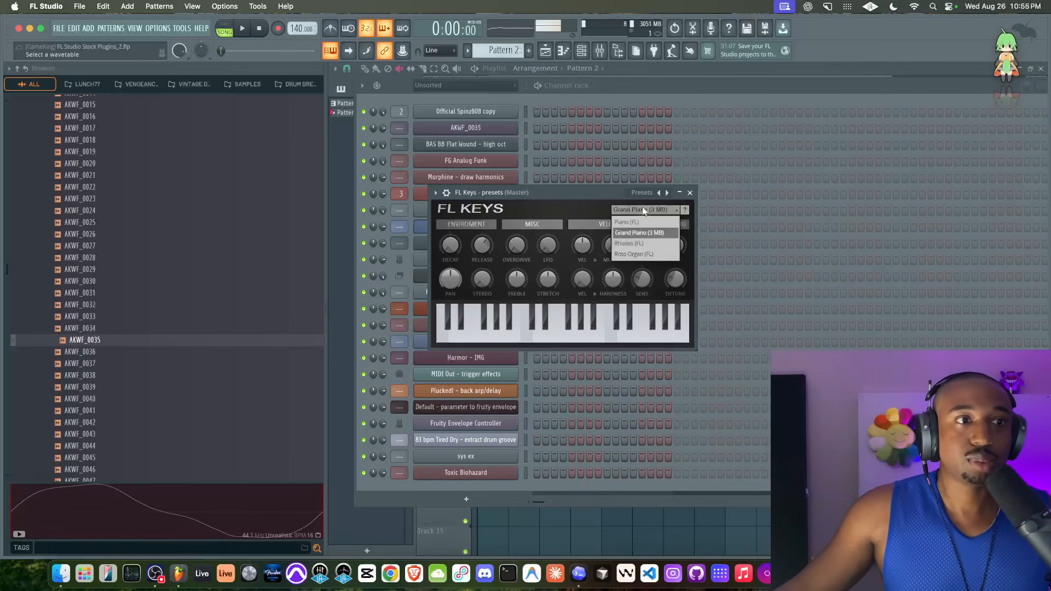
left_click(640, 243)
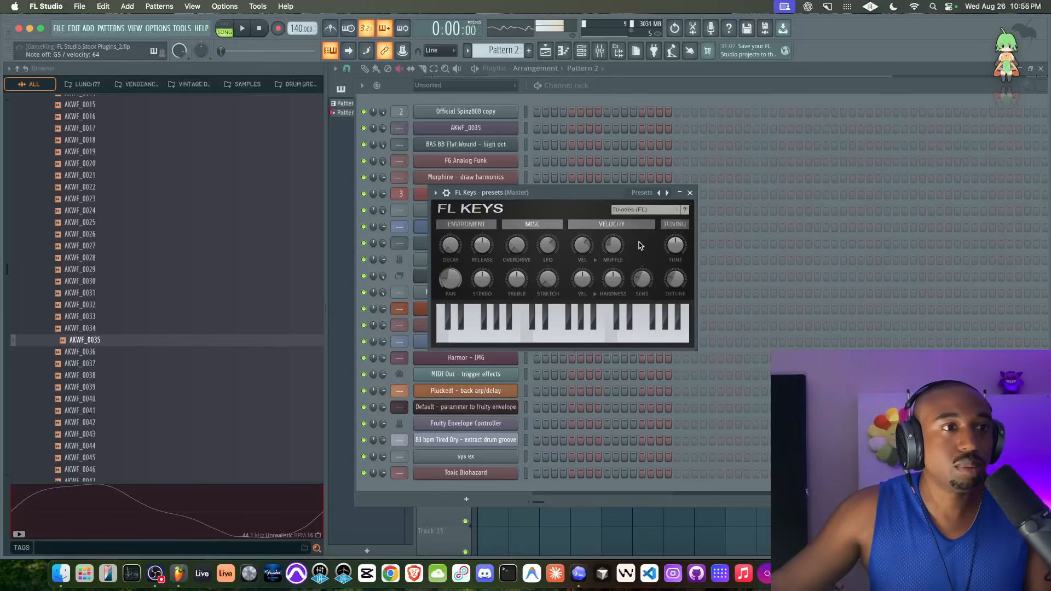
left_click(644, 211)
left_click(644, 211)
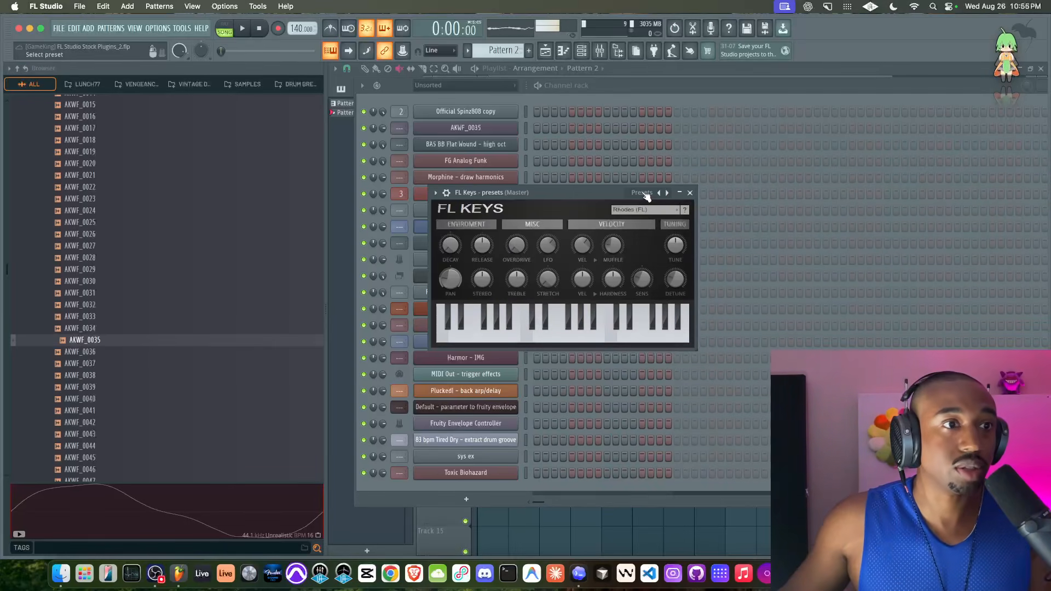
Step: Load the Dance Piano preset in FL Keys and close the plugin
left_click(642, 194)
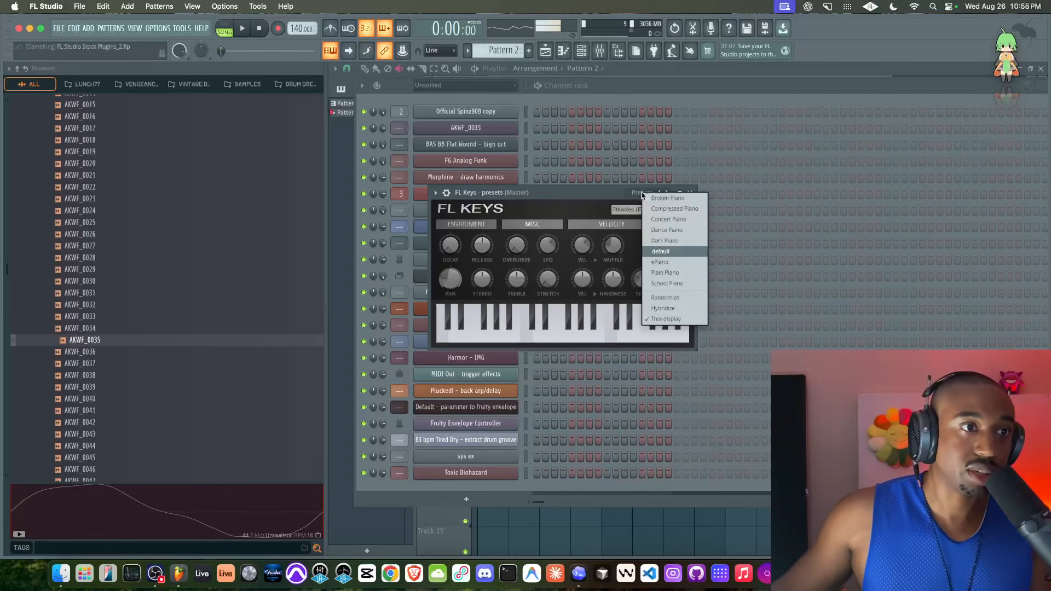
left_click(666, 231)
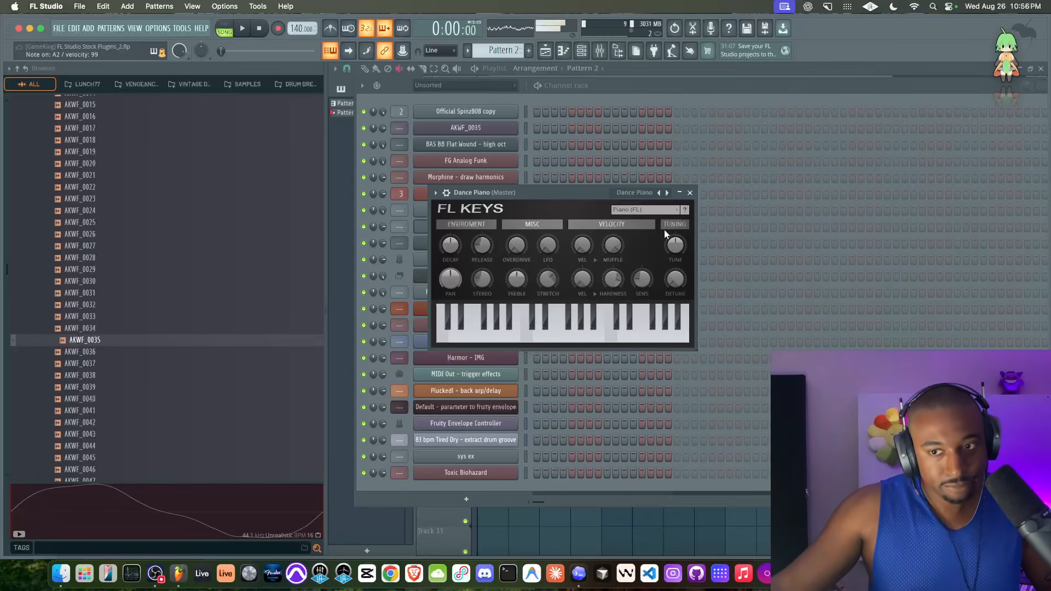
left_click(691, 192)
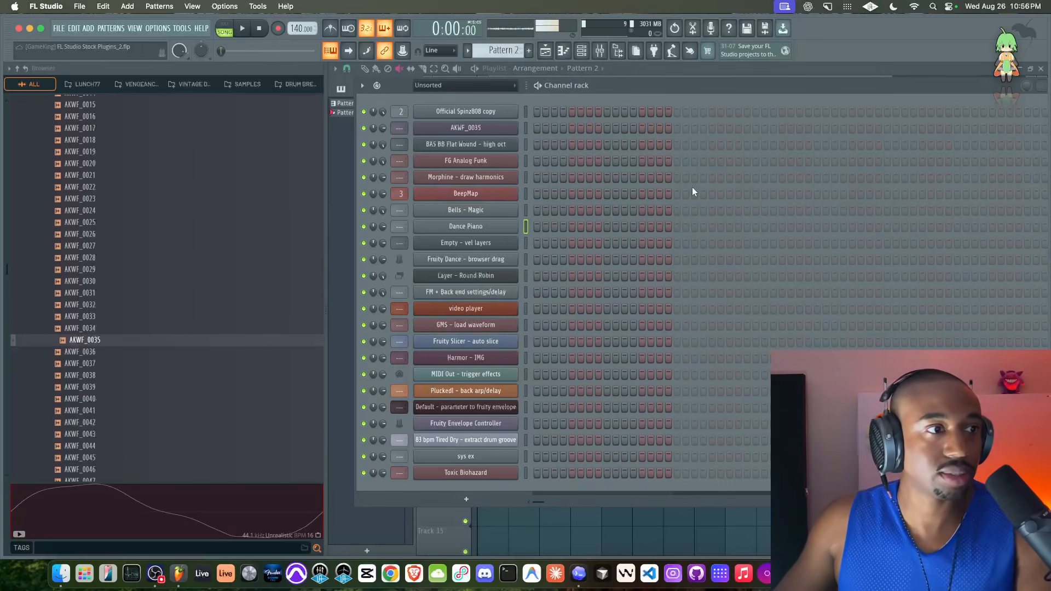
Step: Open the Empty - vel layers FPC channel and look over its list of available presets
left_click(489, 243)
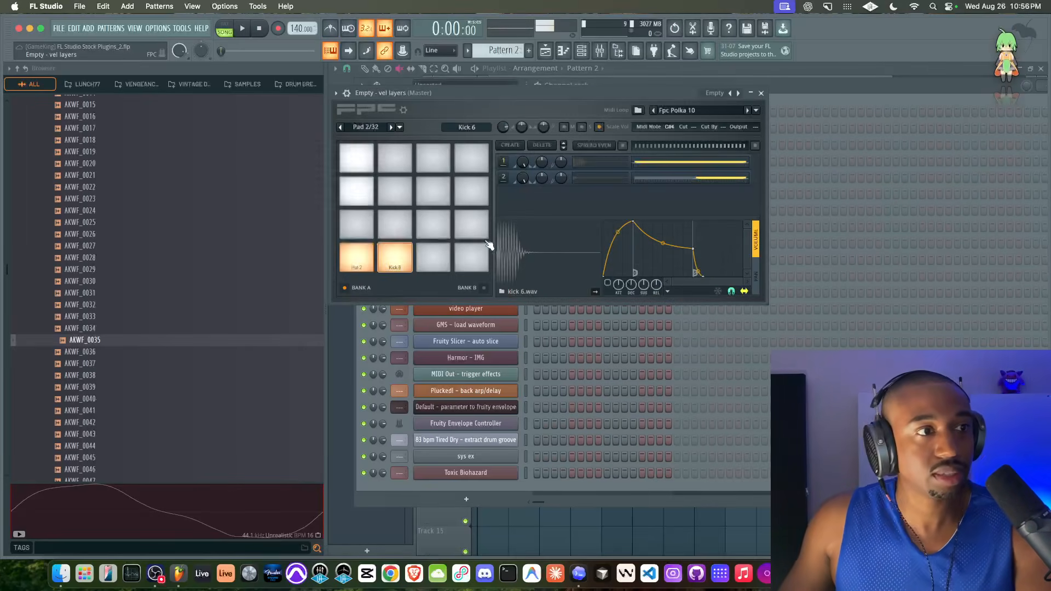
left_click(760, 94)
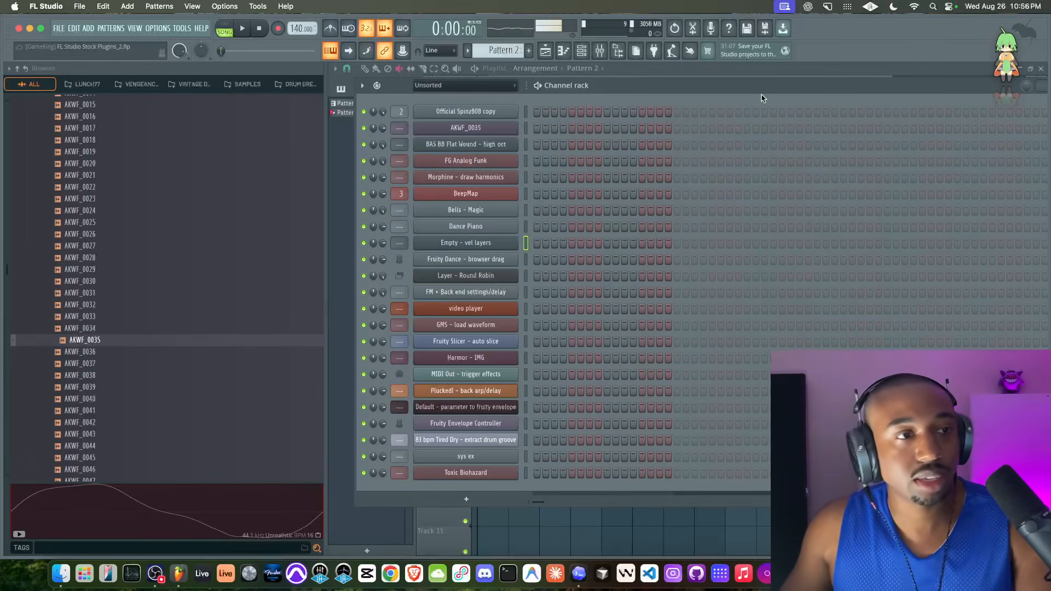
left_click(482, 240)
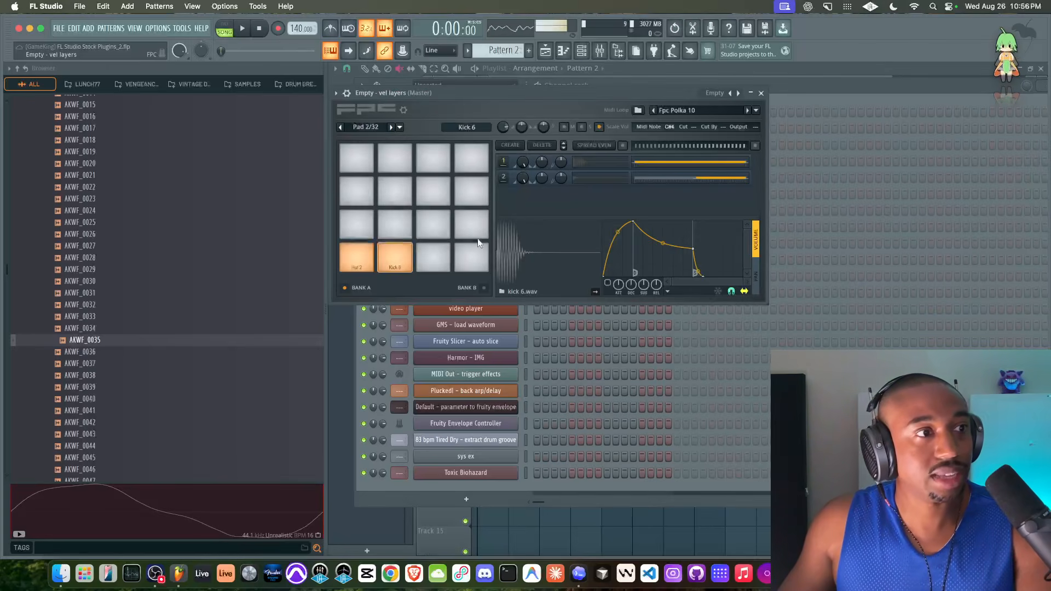
left_click(739, 94)
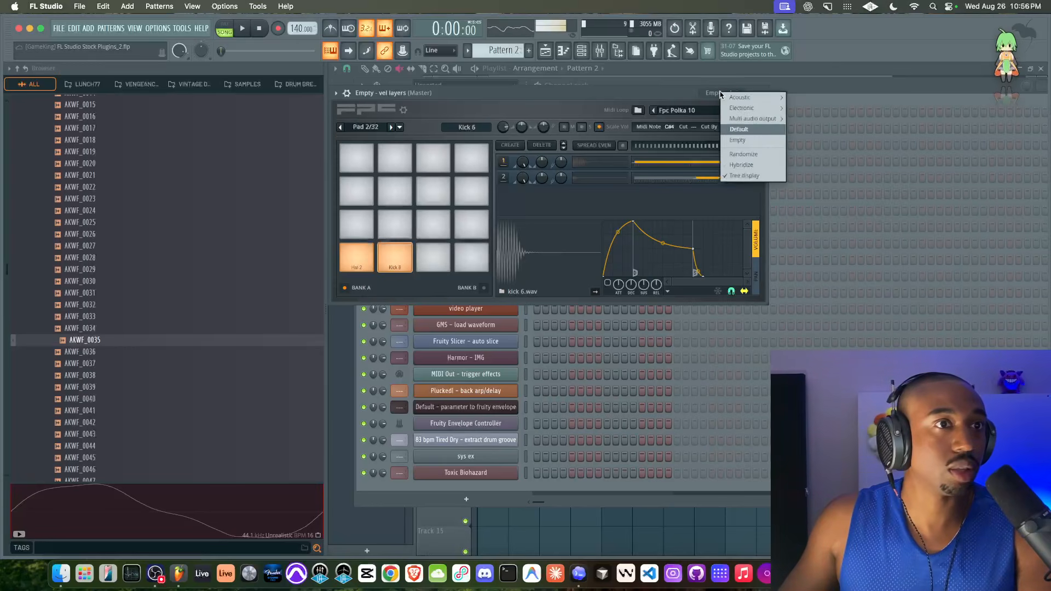
left_click(662, 90)
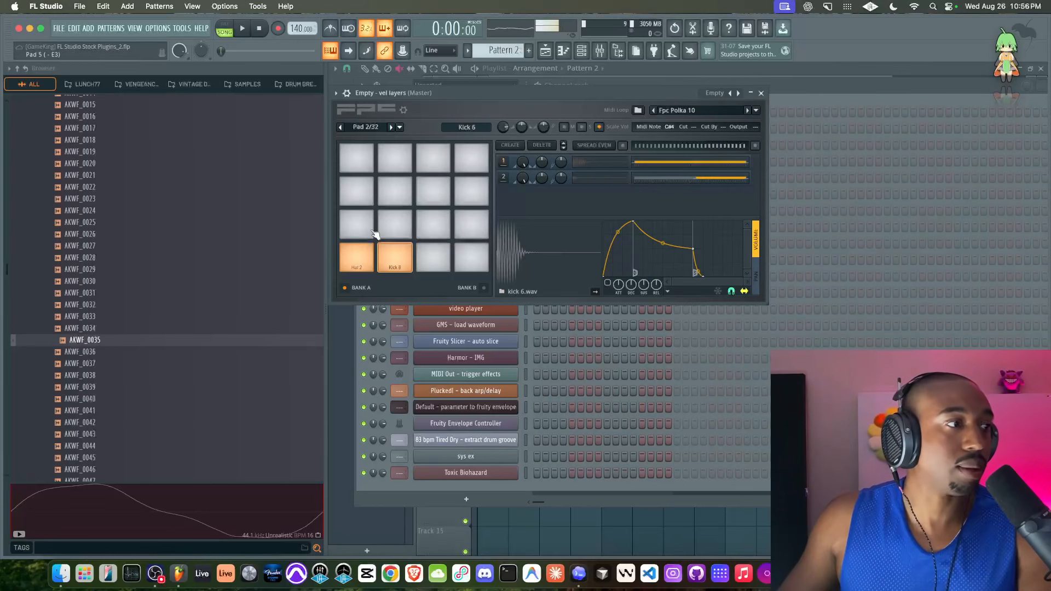
Step: Audition the velocity layers of FPC's Hat 2 pad, examine the Kick 6 pad's layers, and close FPC
left_click(372, 260)
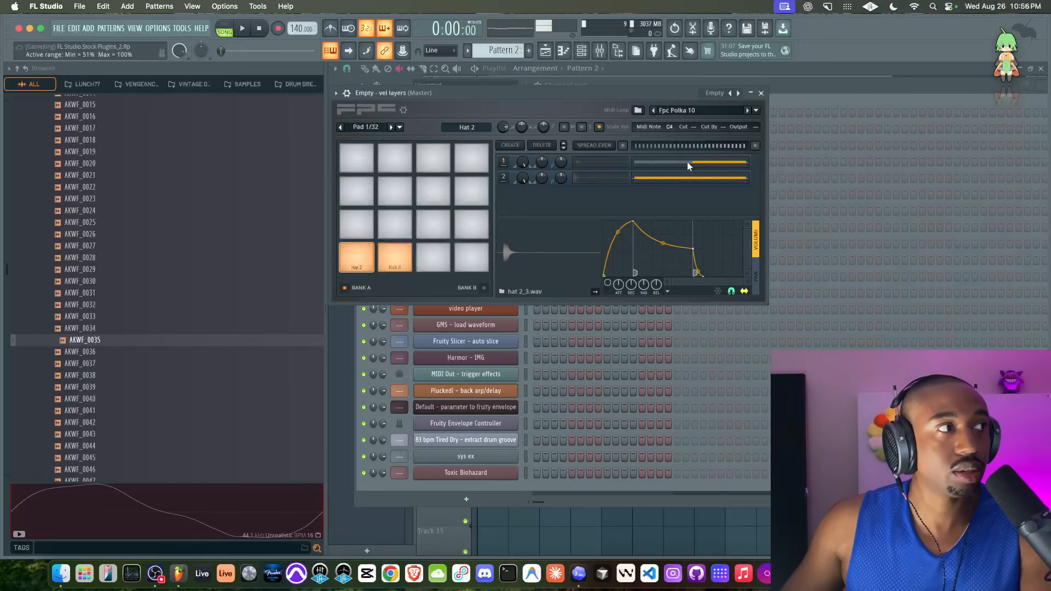
left_click(366, 252)
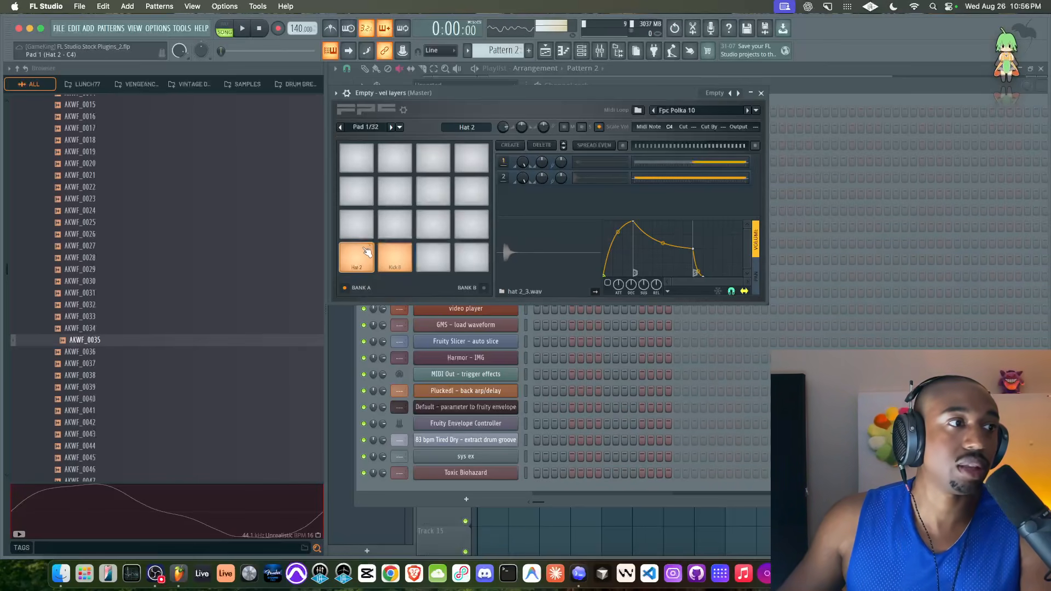
left_click(367, 251)
left_click(366, 252)
left_click(367, 252)
left_click(367, 252)
left_click(366, 253)
left_click(363, 262)
left_click(363, 262)
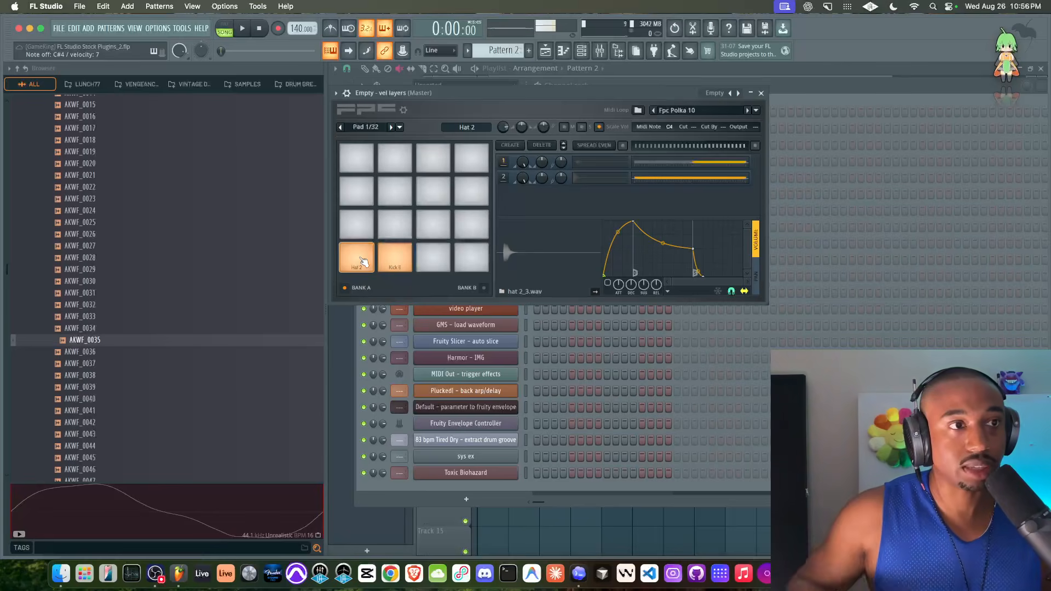
left_click(395, 256)
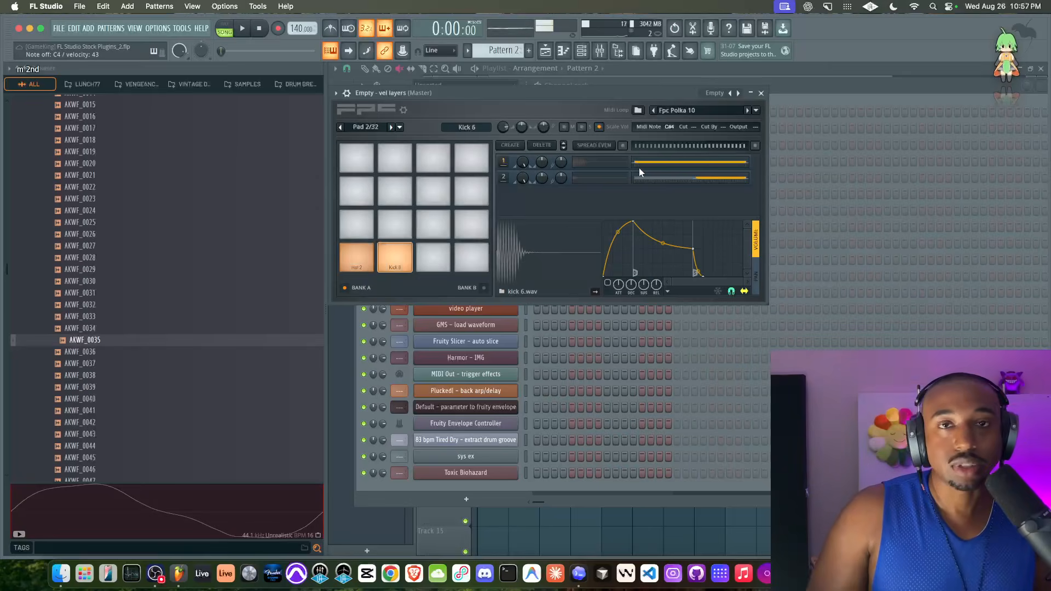
left_click(761, 93)
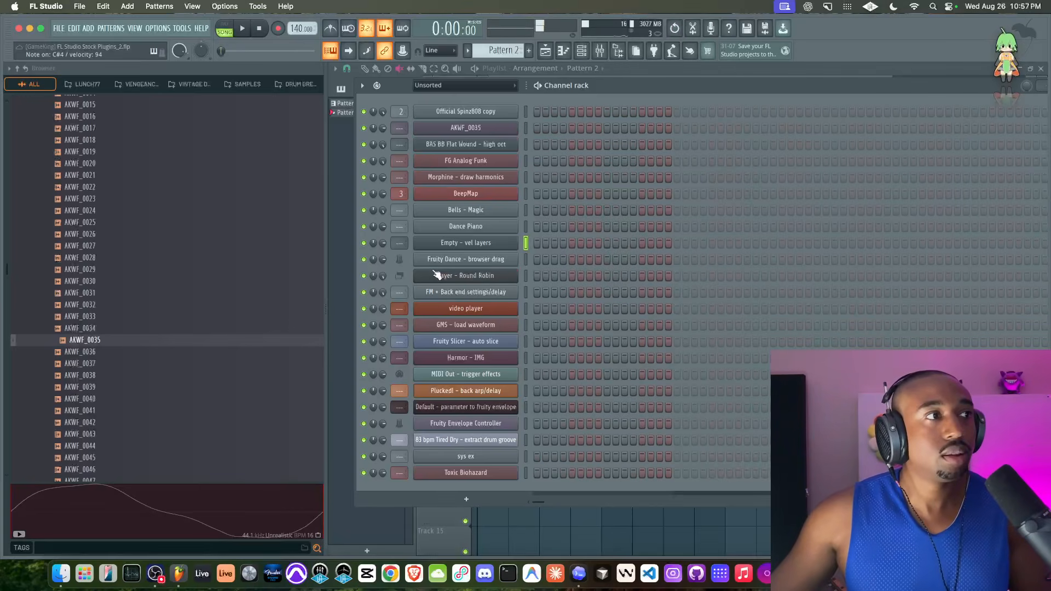
Step: In FPC, try Cut 0 and Cut By 2 on the Kick 6 pad, set the Hat 2 pad's Cut and Cut By to 0, and close it
left_click(468, 244)
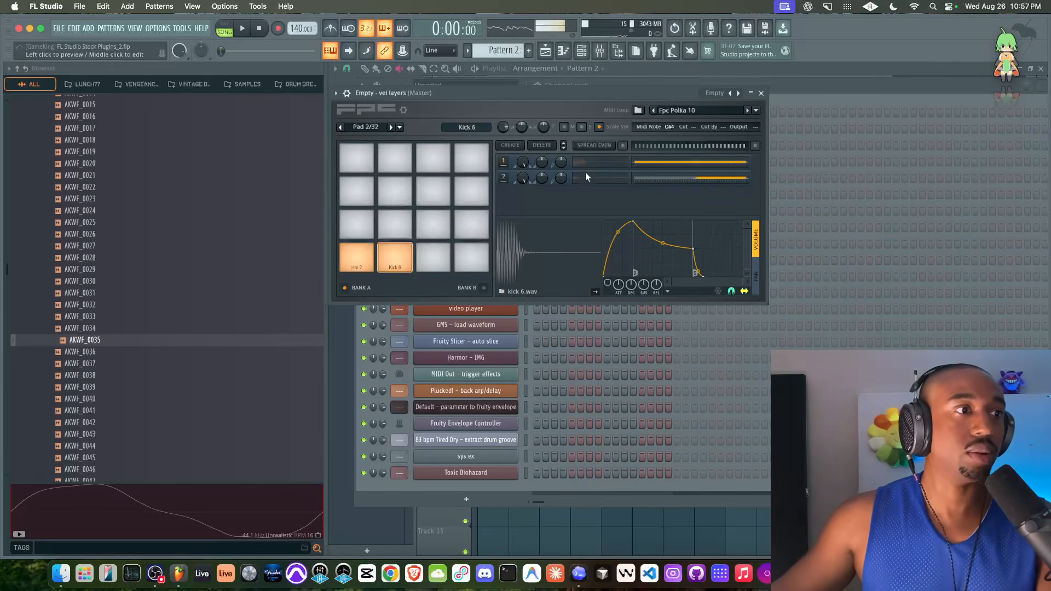
left_click_drag(694, 126, 694, 122)
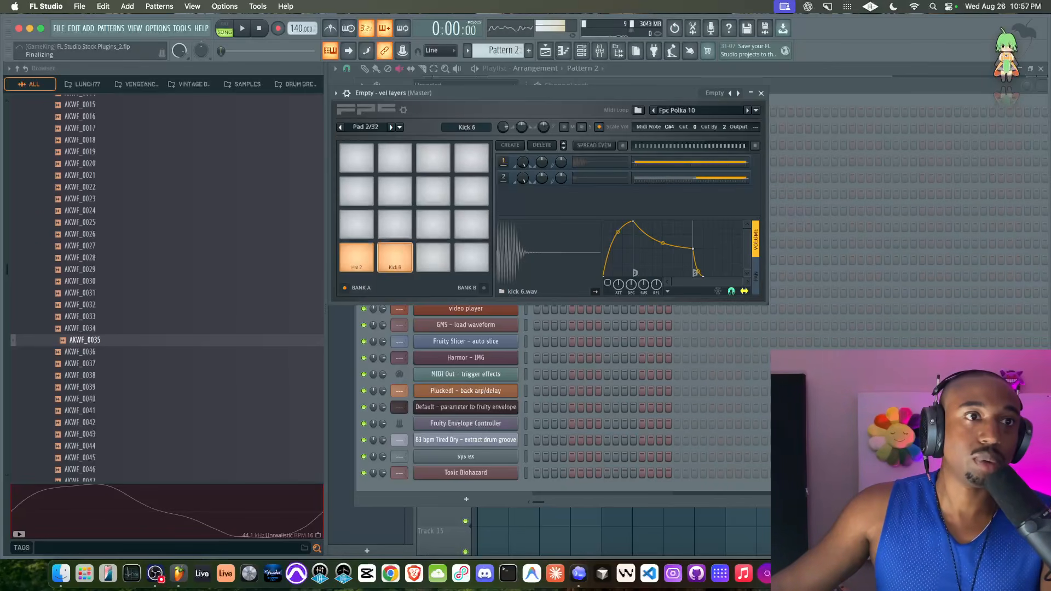
left_click_drag(724, 127, 724, 129)
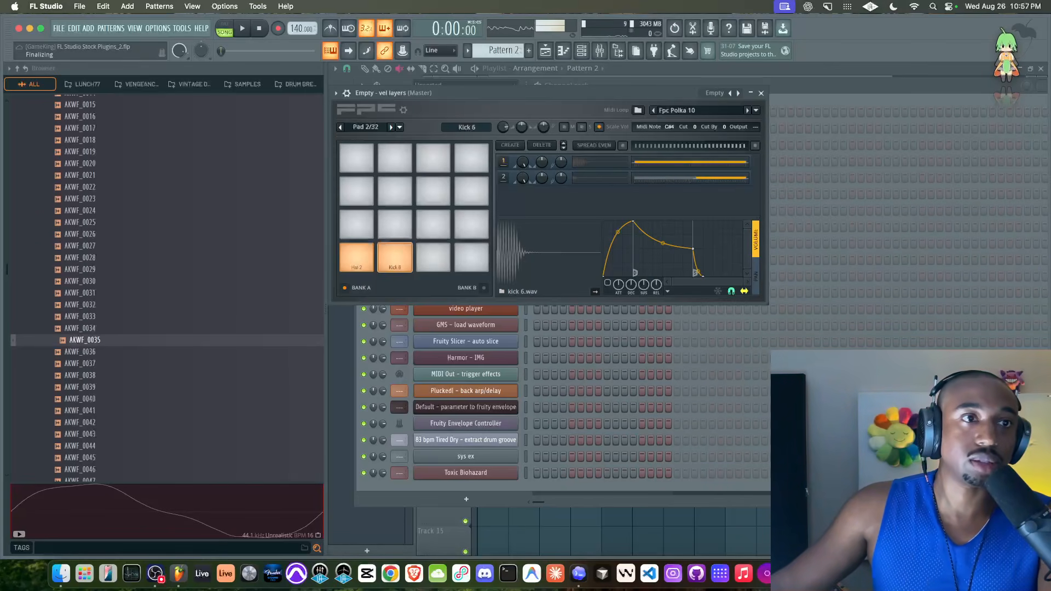
left_click(361, 258)
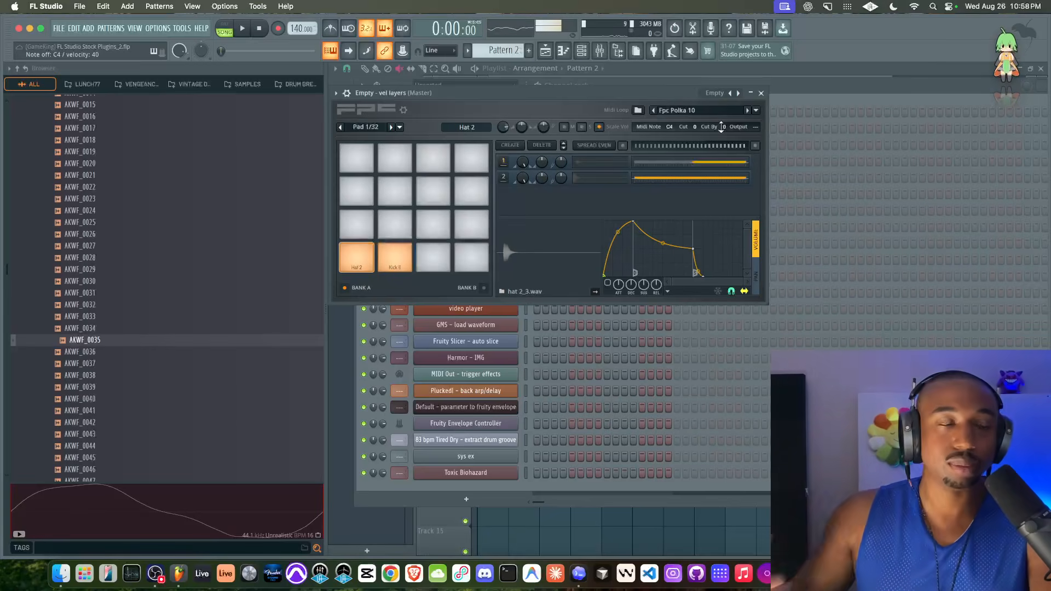
left_click(761, 93)
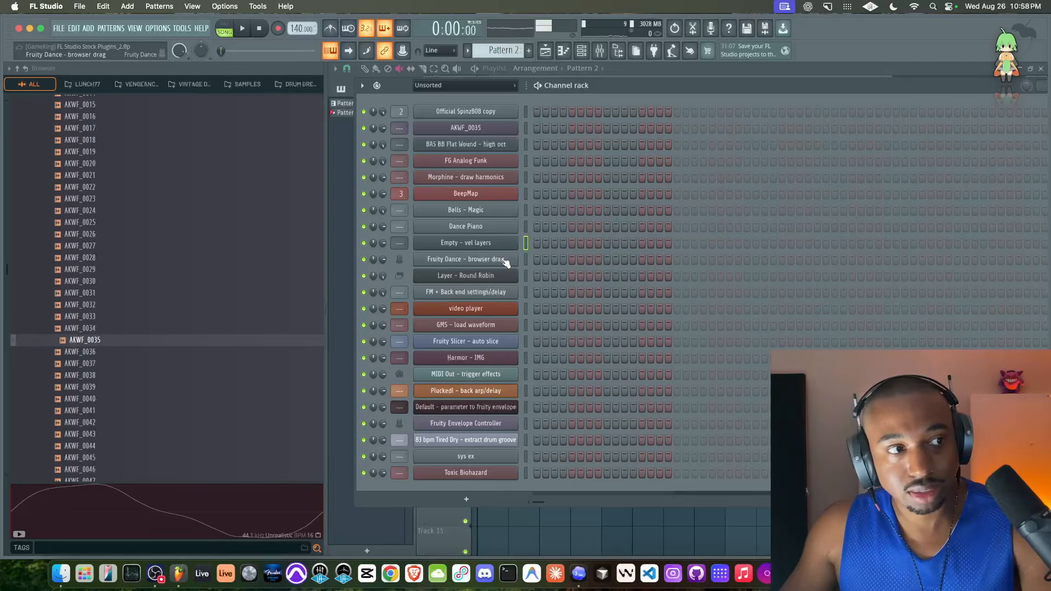
Step: Open the Fruity Dance channel, play the song to preview its Hula move, close the plugin and stop playback
left_click(502, 264)
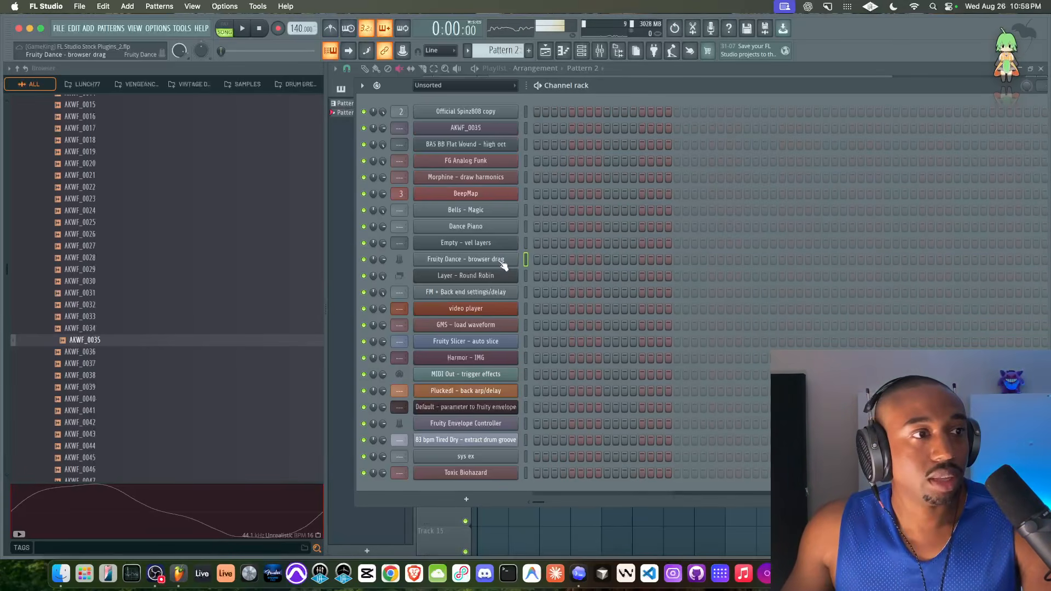
left_click(502, 261)
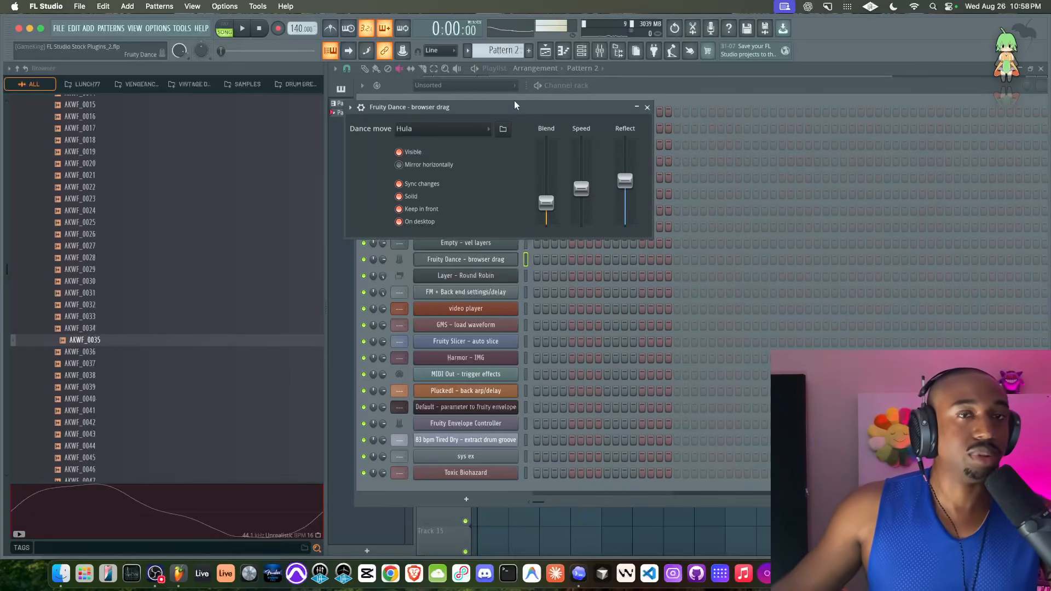
key("space")
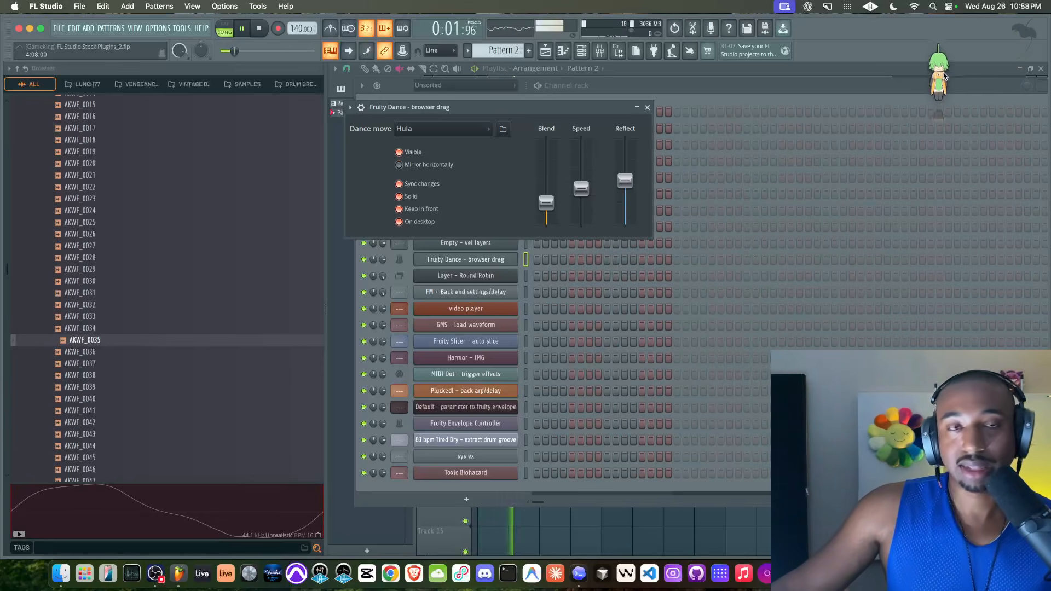
left_click(647, 106)
key("space")
Step: In the browser, collapse the open folders, open 1 - Go - To Drums under Friends Sounds, and pick up the !go to 808 sample
scroll(88, 308, "up", 15)
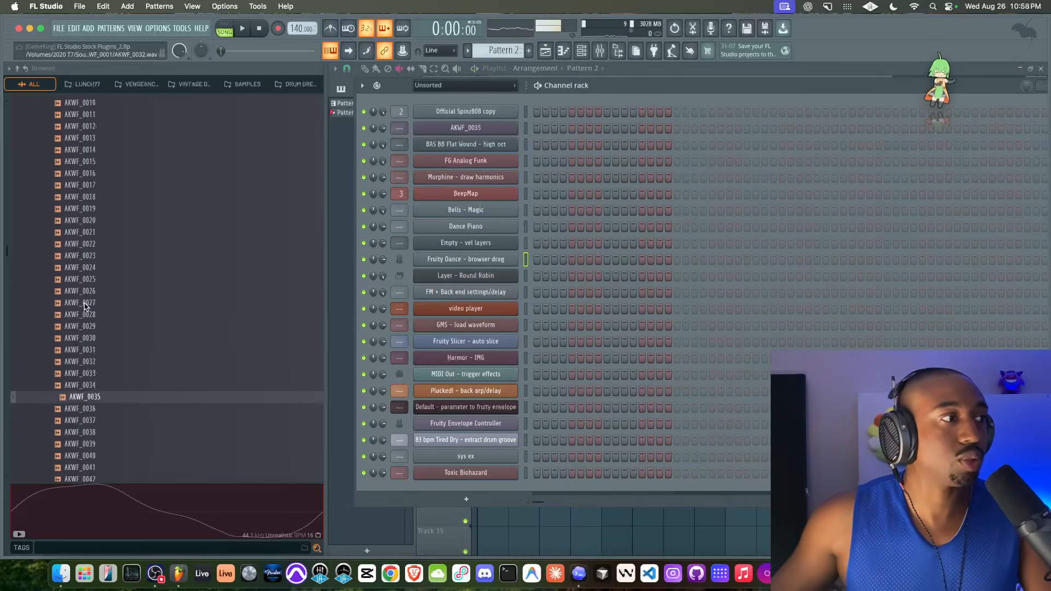
left_click(17, 68)
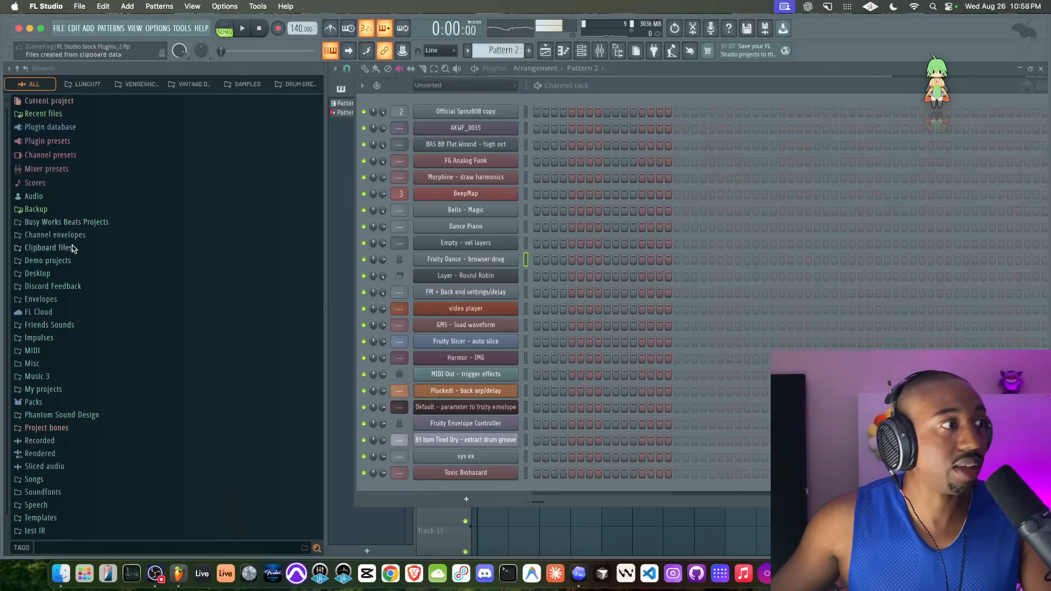
left_click(70, 325)
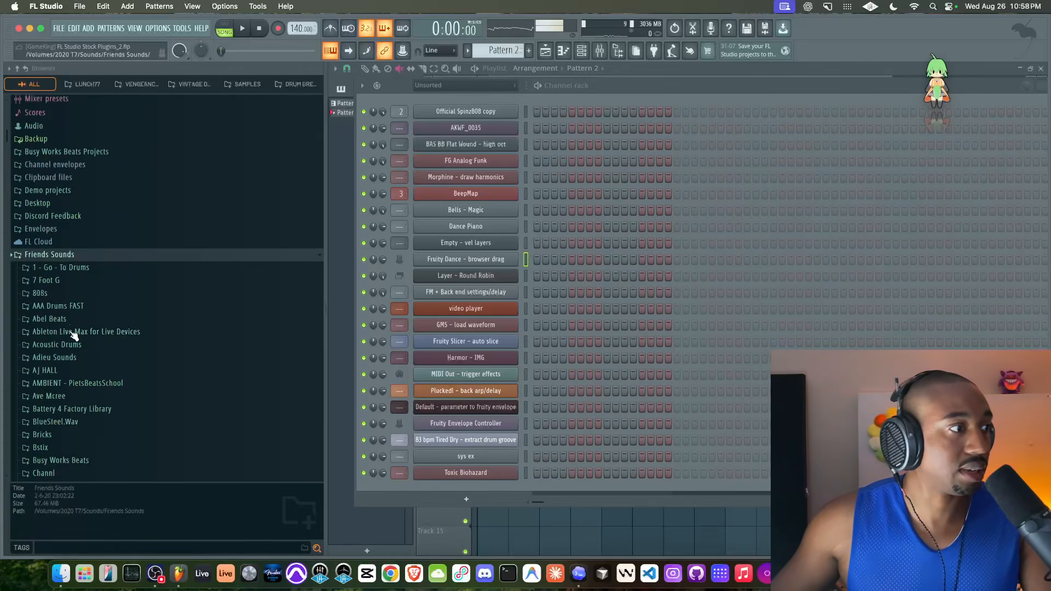
left_click(86, 270)
left_click_drag(65, 309, 101, 307)
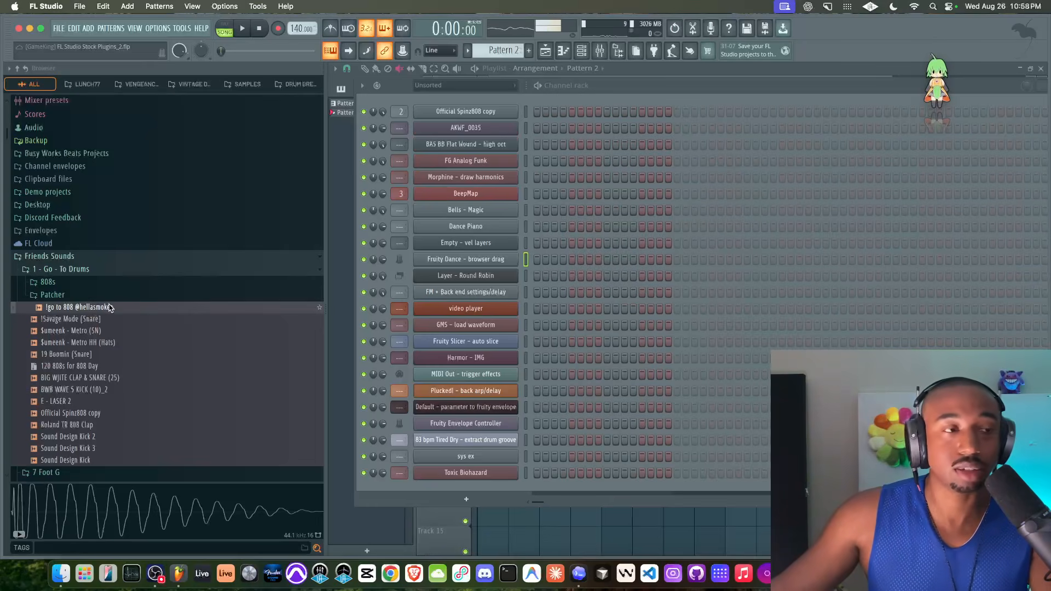
Step: Move the Layer - Round Robin channel up two places and the BeepMap channel down three places in the channel rack
left_click(525, 275)
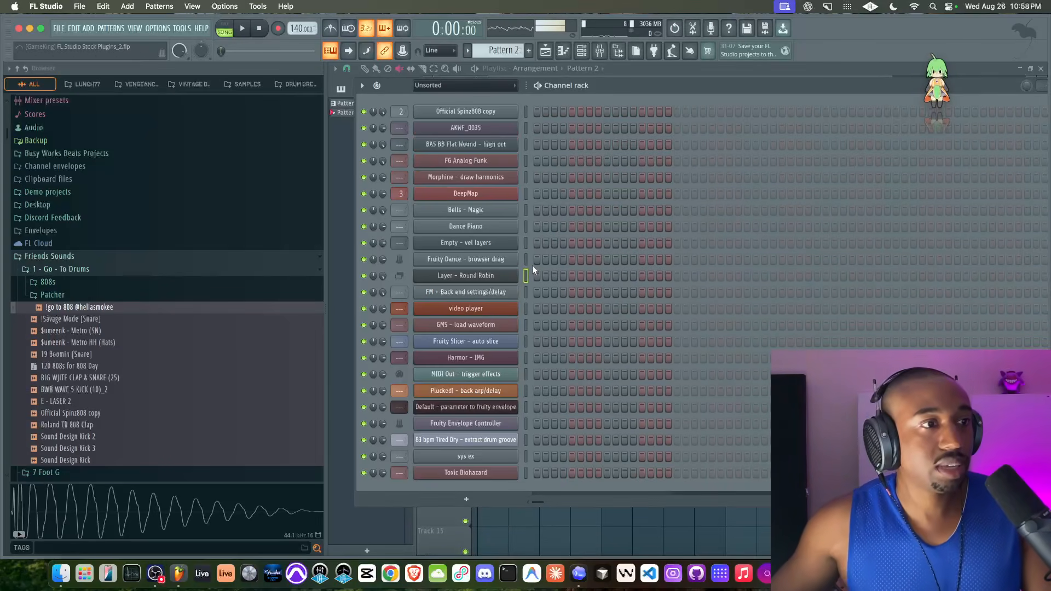
key("alt+Up")
key("alt+Up")
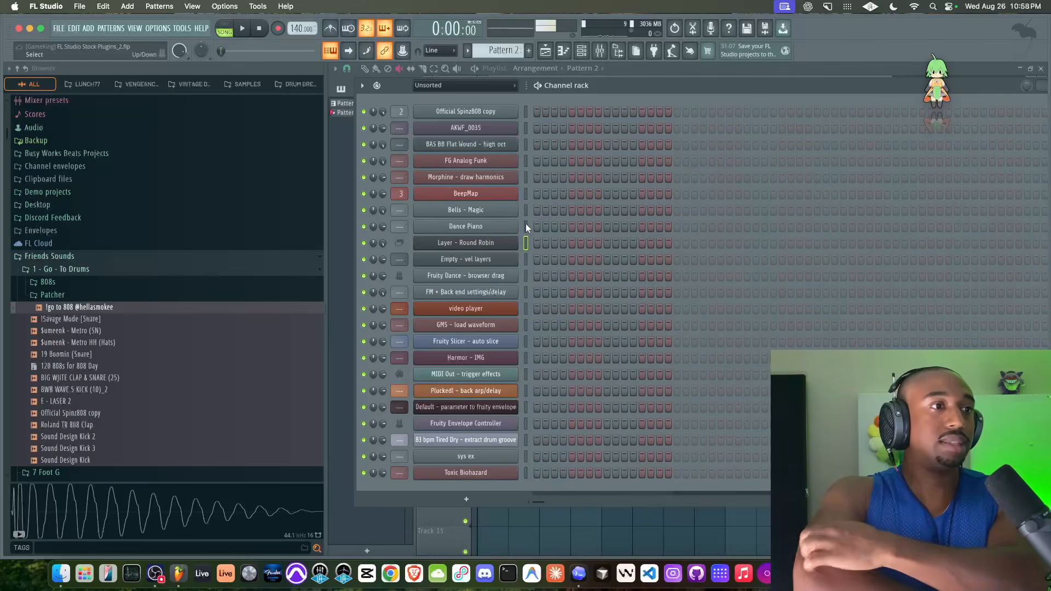
left_click(525, 194)
key("alt+Down")
key("alt+Down")
key("alt+Down")
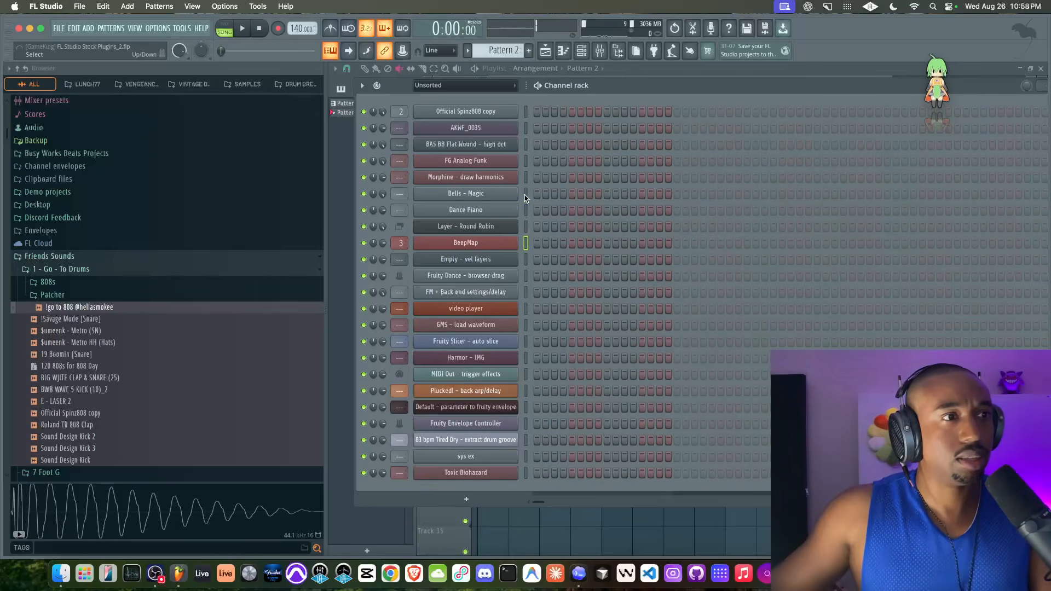
Step: Open the BAS BB Flat Wound channel, set its root note to C4 after trying C6, and close it
left_click(510, 144)
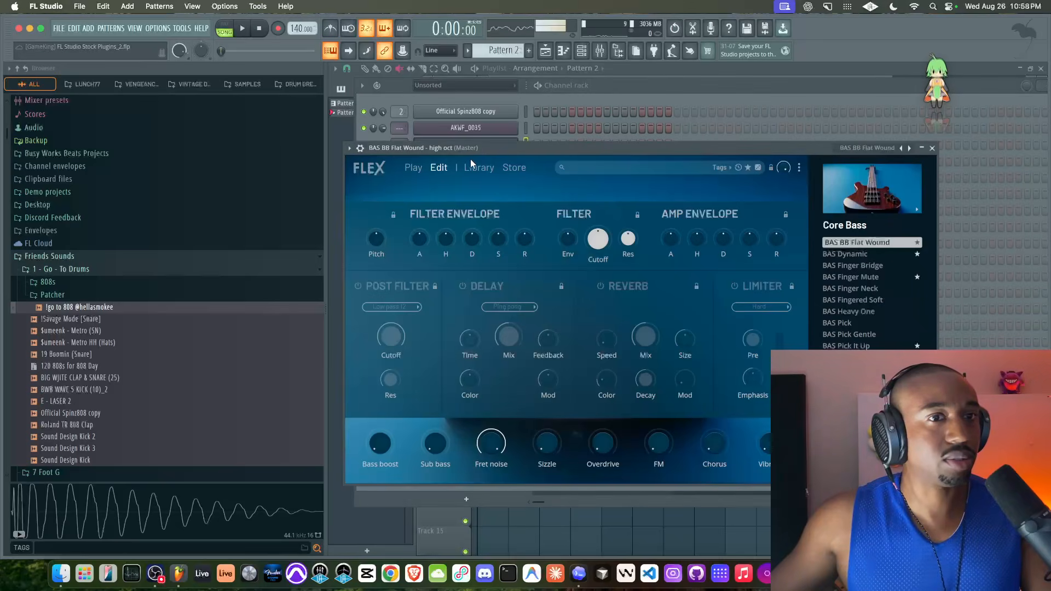
left_click(360, 148)
left_click(381, 167)
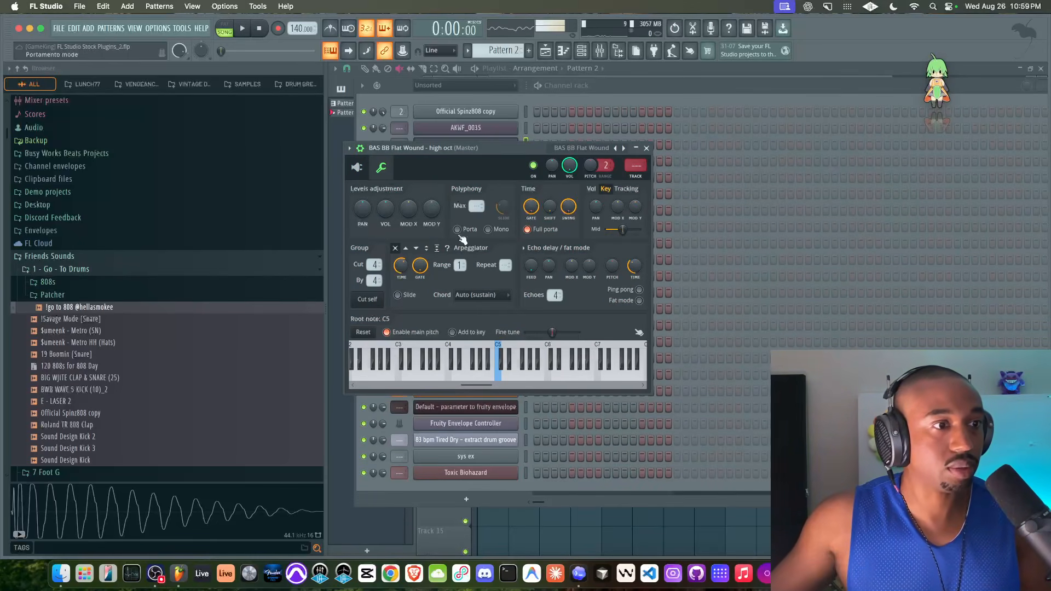
left_click(551, 351)
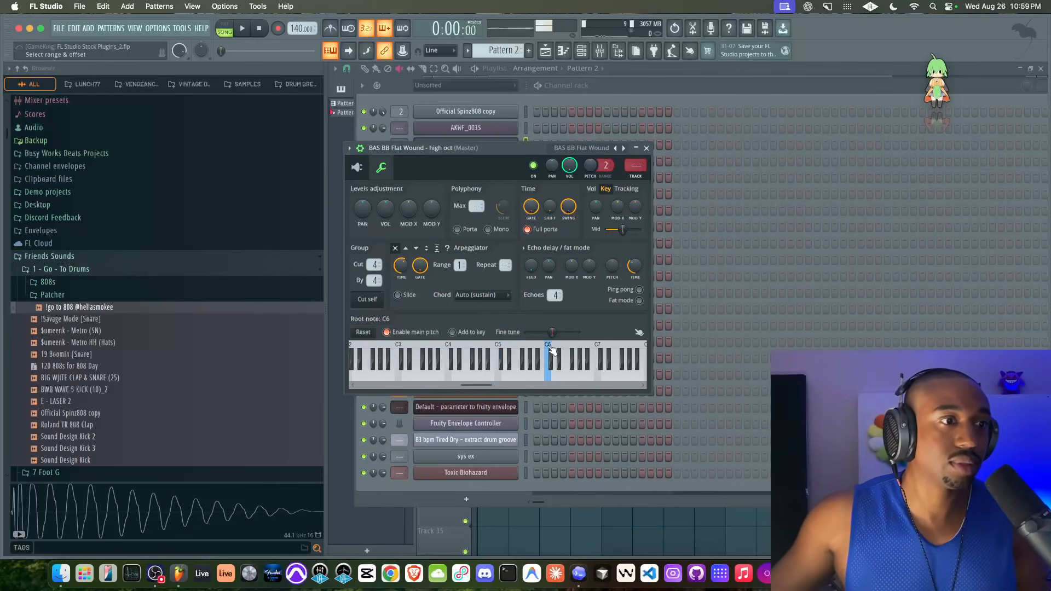
right_click(450, 349)
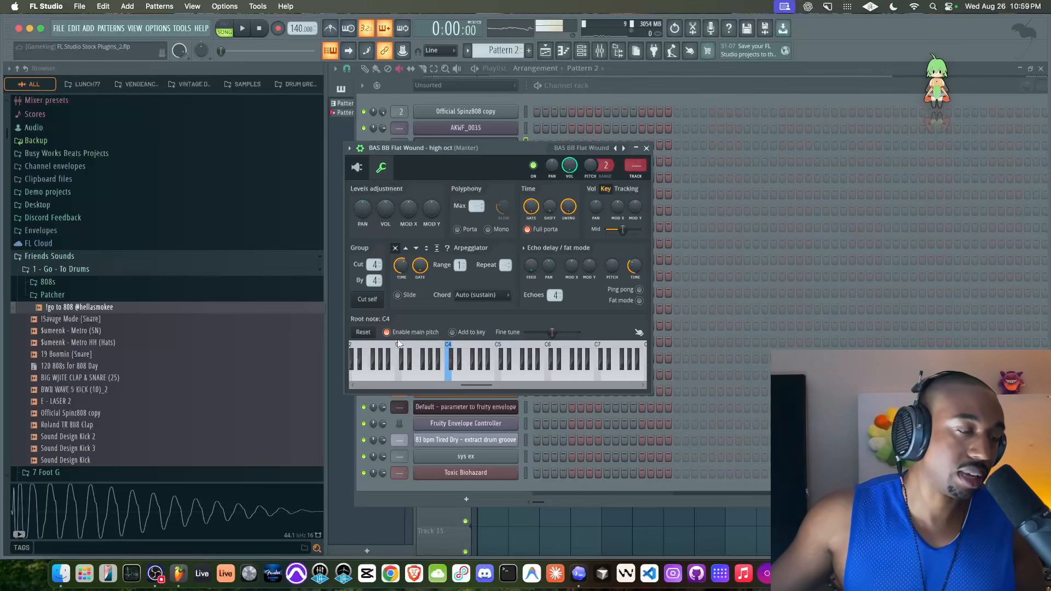
left_click(646, 148)
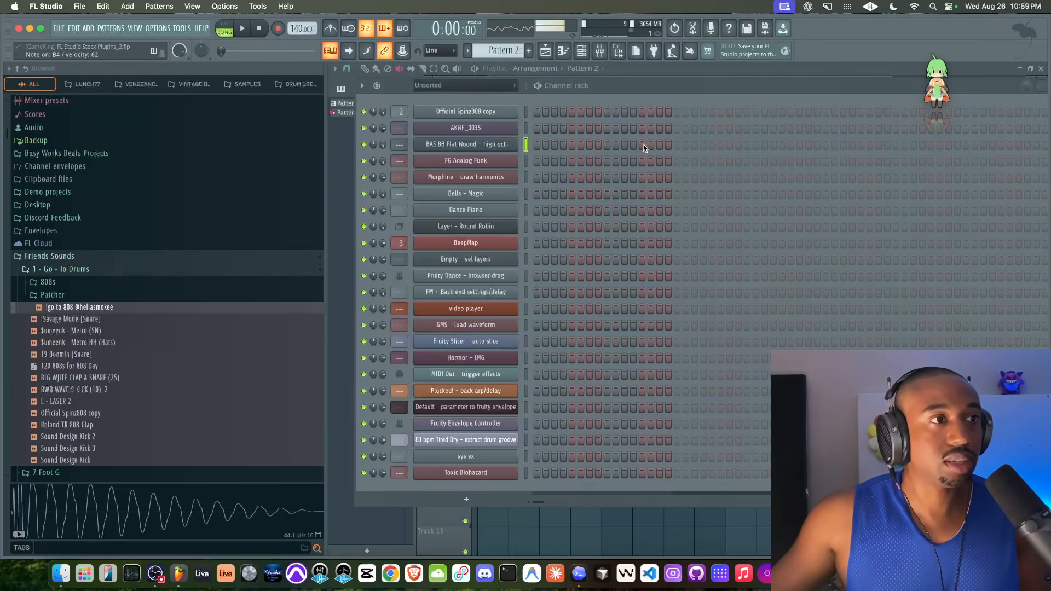
Step: Open the AKWF_0035 channel, set its root note to C4, and close it
left_click(486, 129)
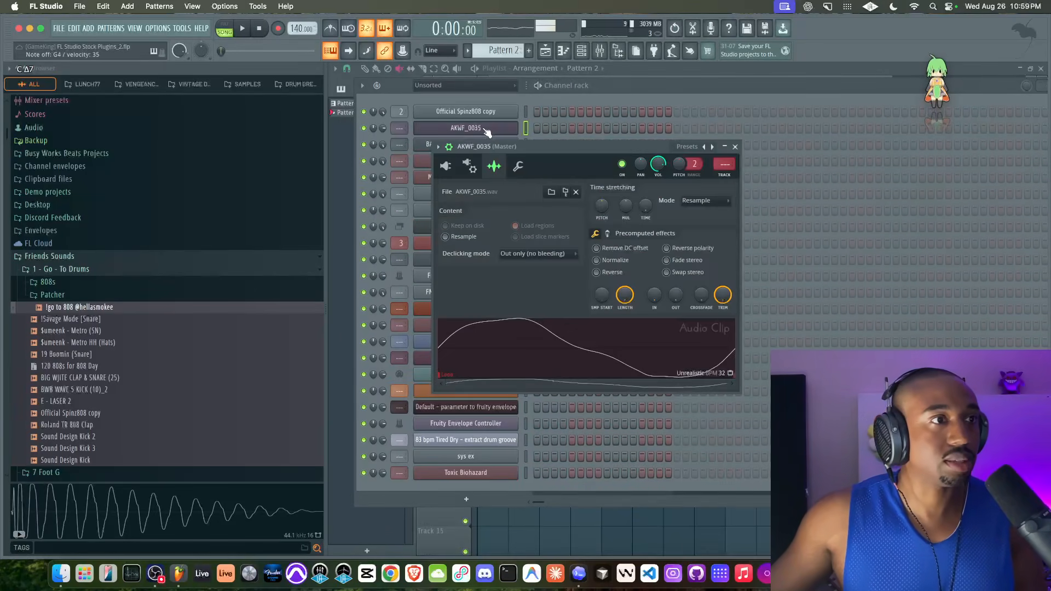
left_click(538, 344)
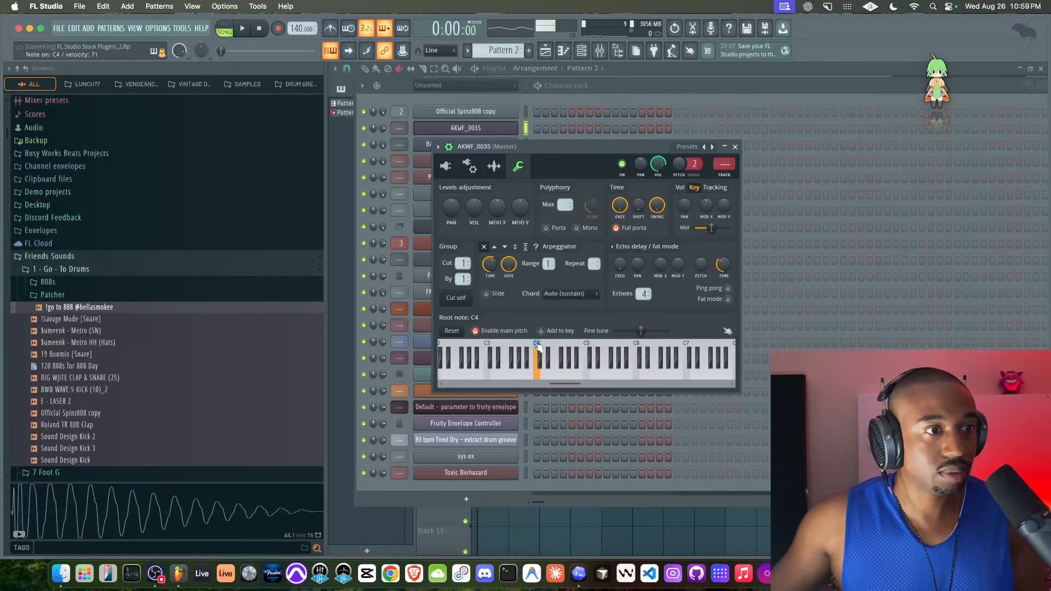
left_click(734, 147)
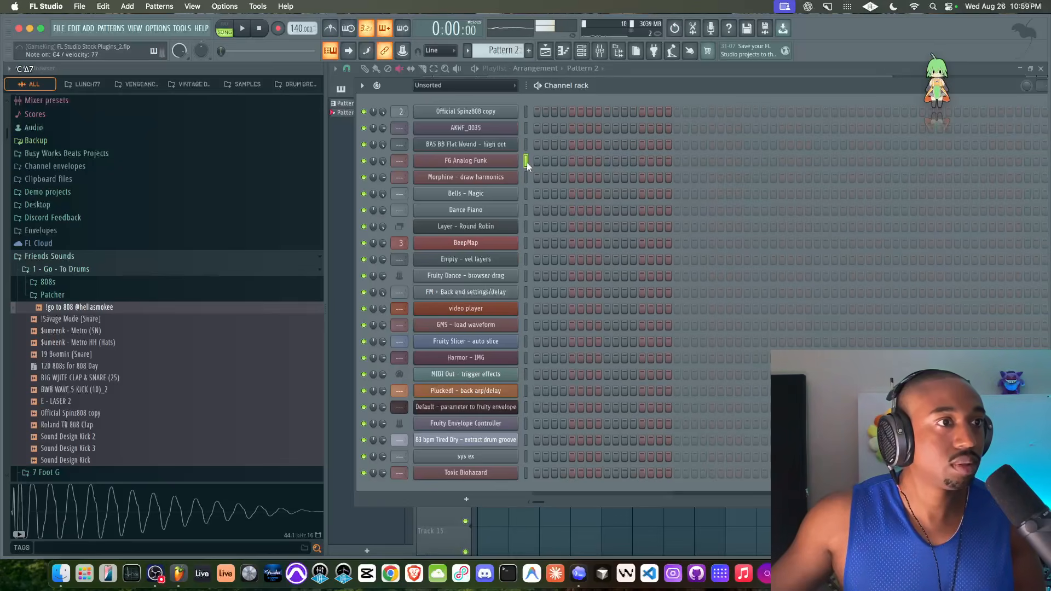
Step: Set the FG Analog Funk channel's root note to C3, return to the Sawer editor, and close it
left_click(496, 162)
left_click(360, 107)
left_click(381, 127)
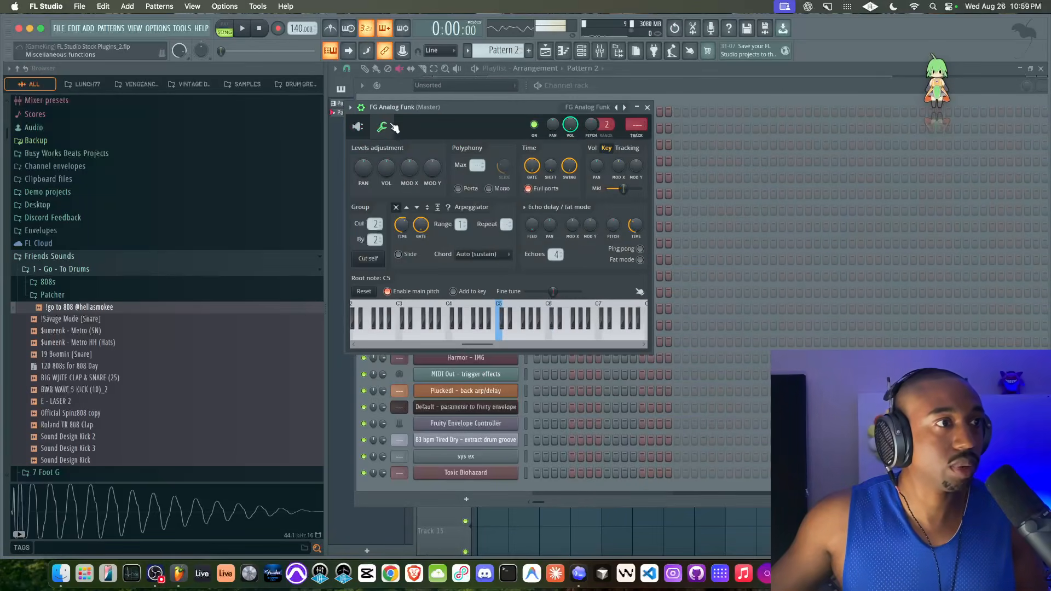
right_click(450, 307)
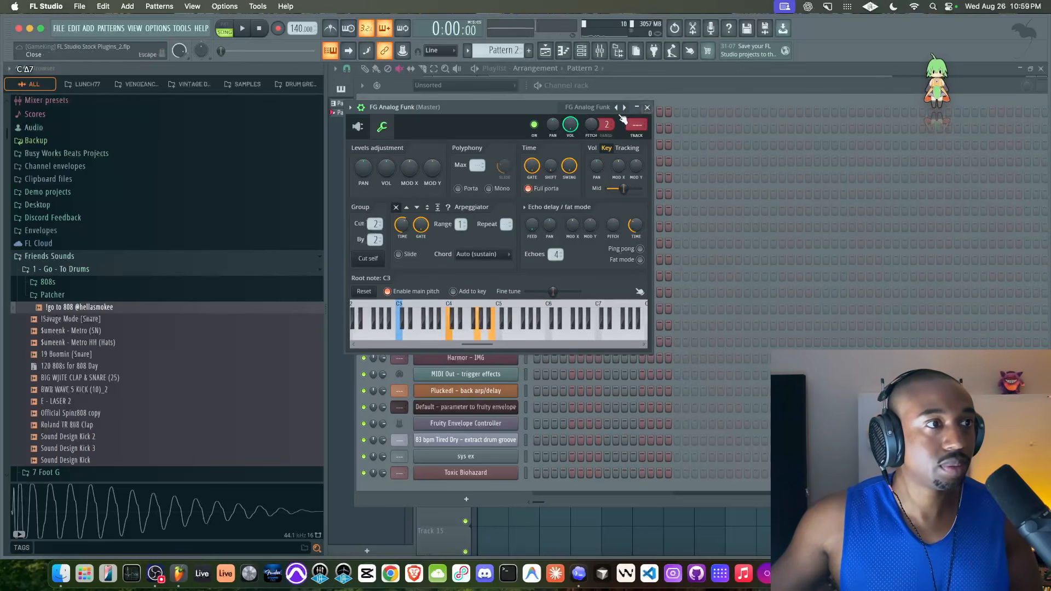
left_click(357, 126)
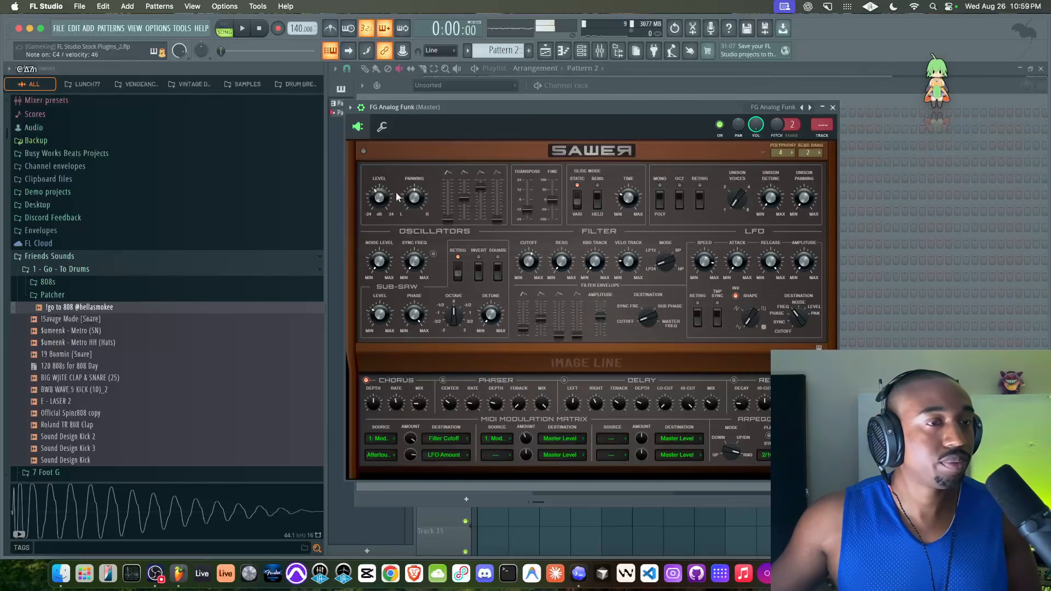
left_click(832, 107)
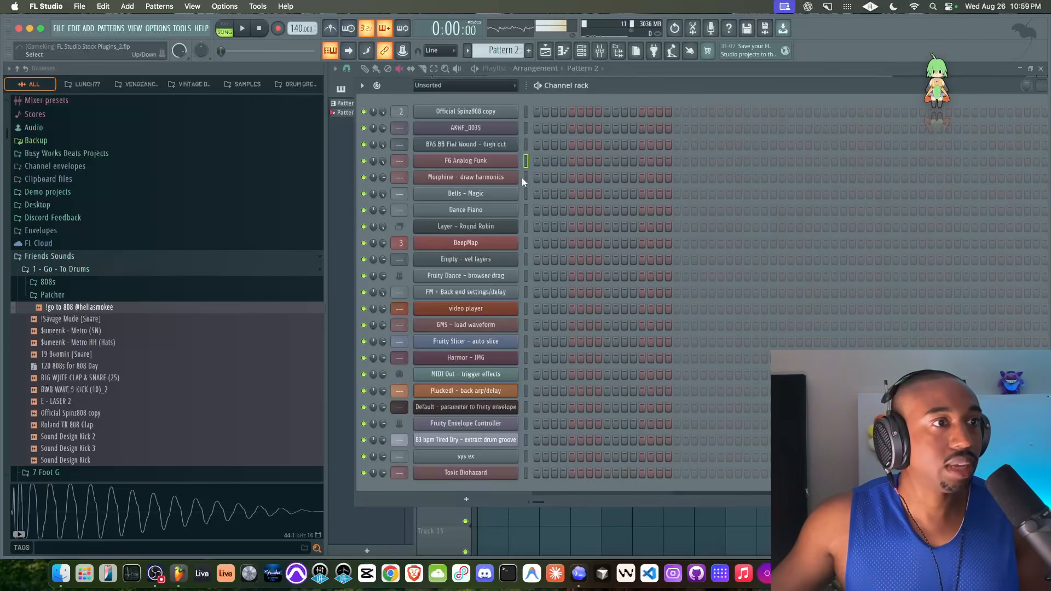
Step: Open the Morphine - draw harmonics channel, dismiss its presets library, and set the polyphony to 8
left_click(498, 177)
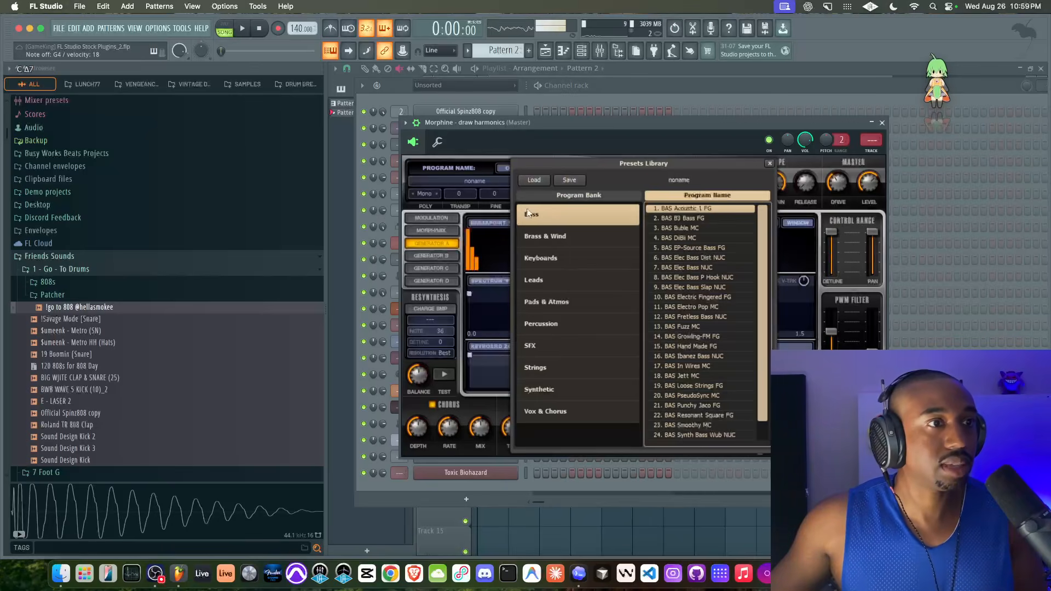
left_click(770, 164)
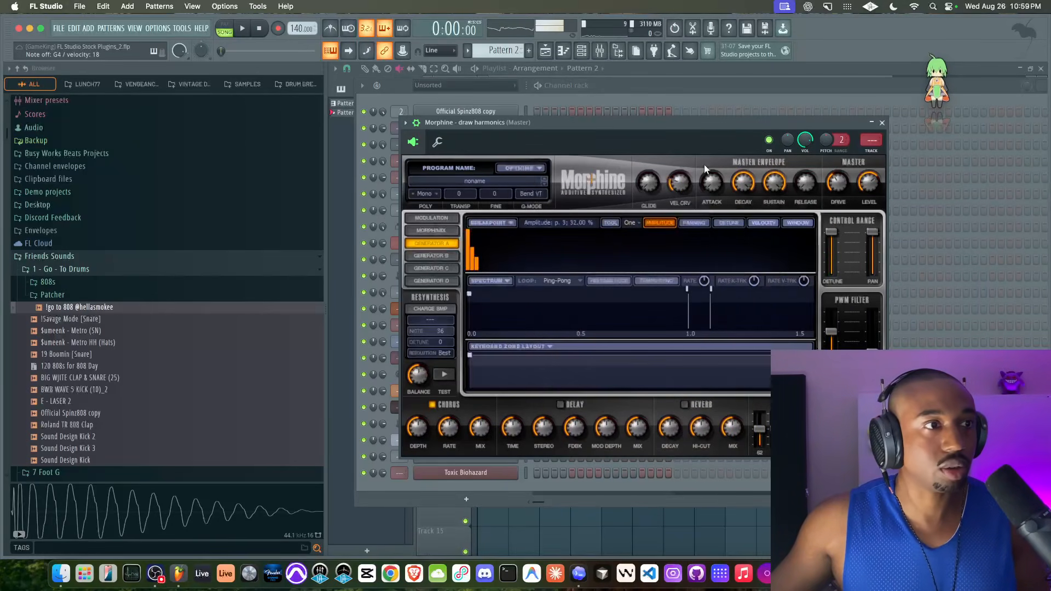
left_click(436, 194)
left_click(462, 239)
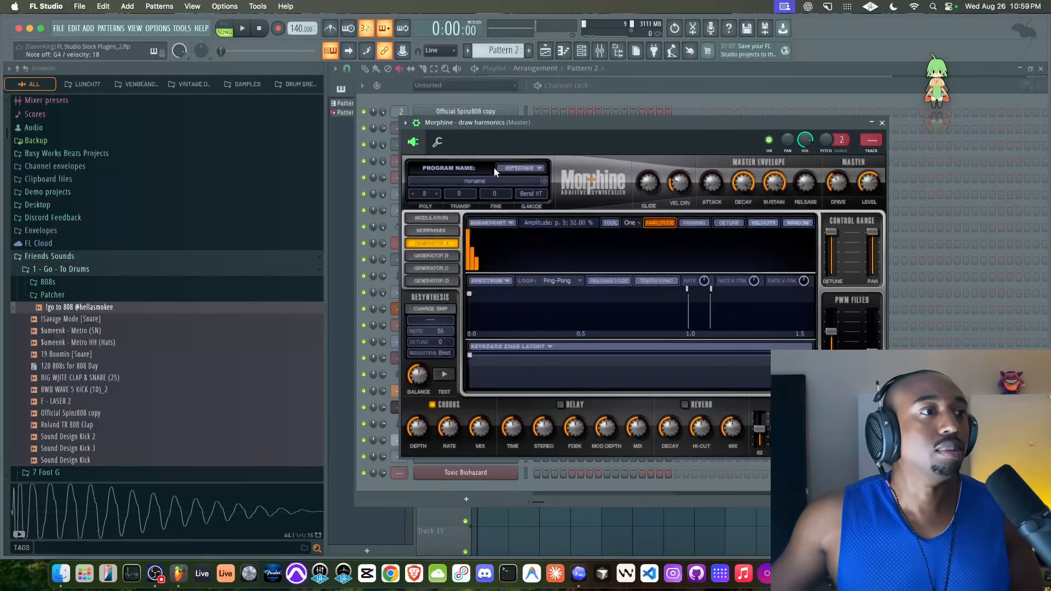
Step: Set Morphine's root note to C4, return to its plugin editor, and close it
left_click(438, 142)
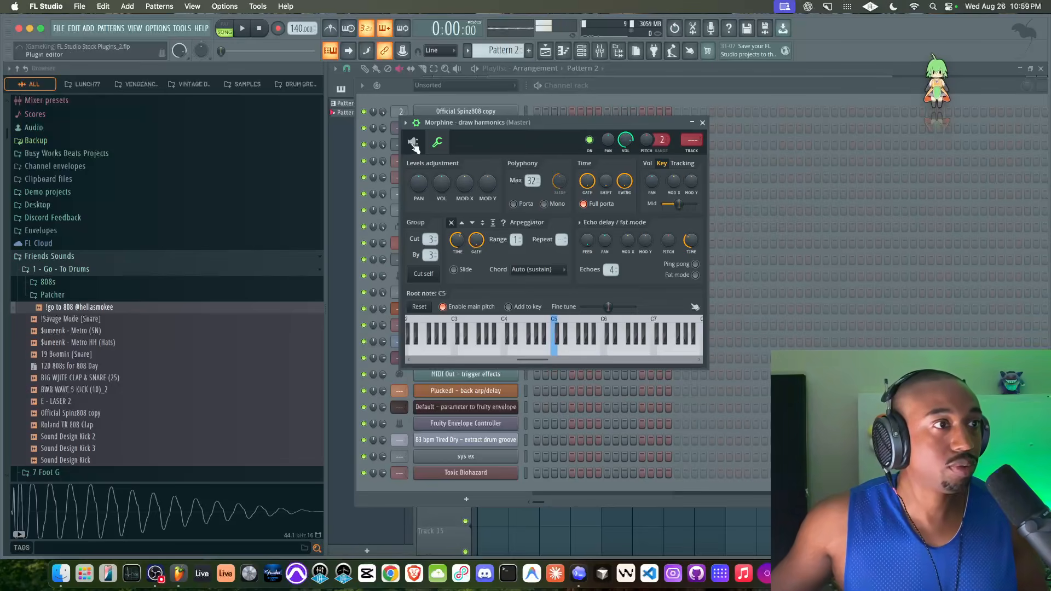
left_click(413, 143)
left_click(439, 143)
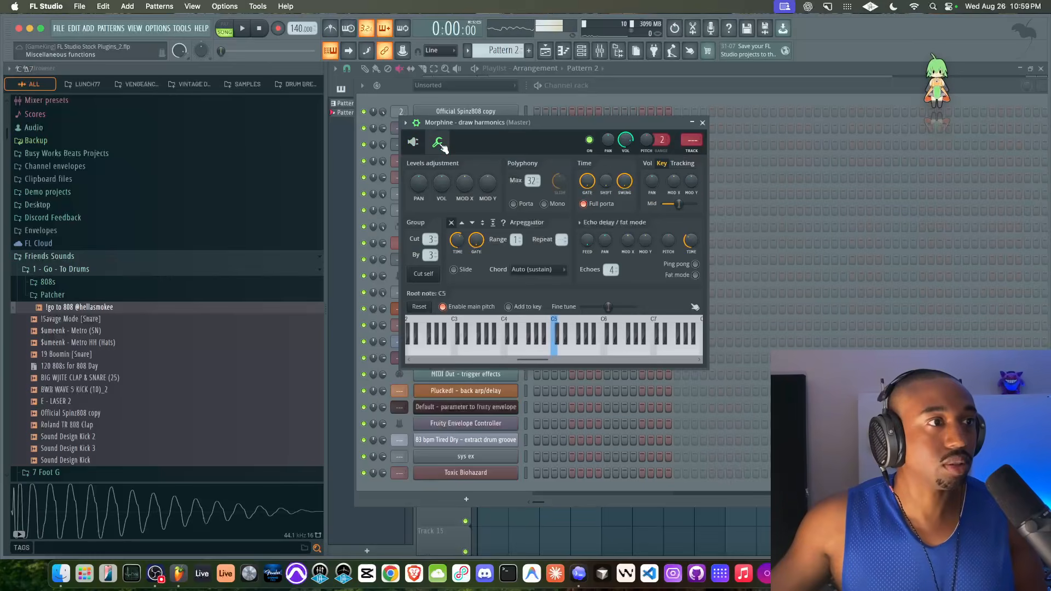
left_click(504, 320)
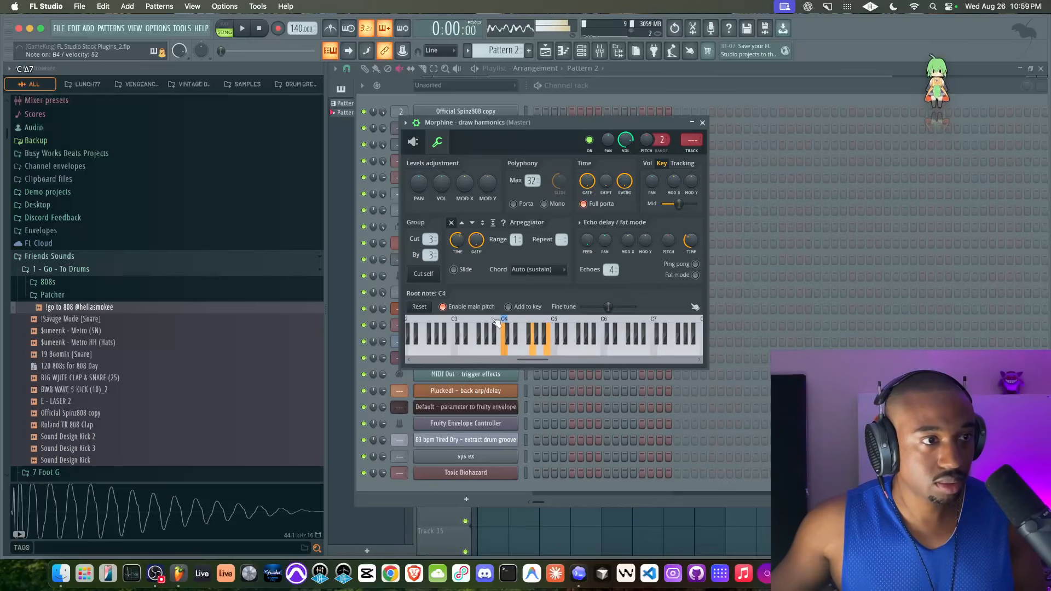
left_click(413, 143)
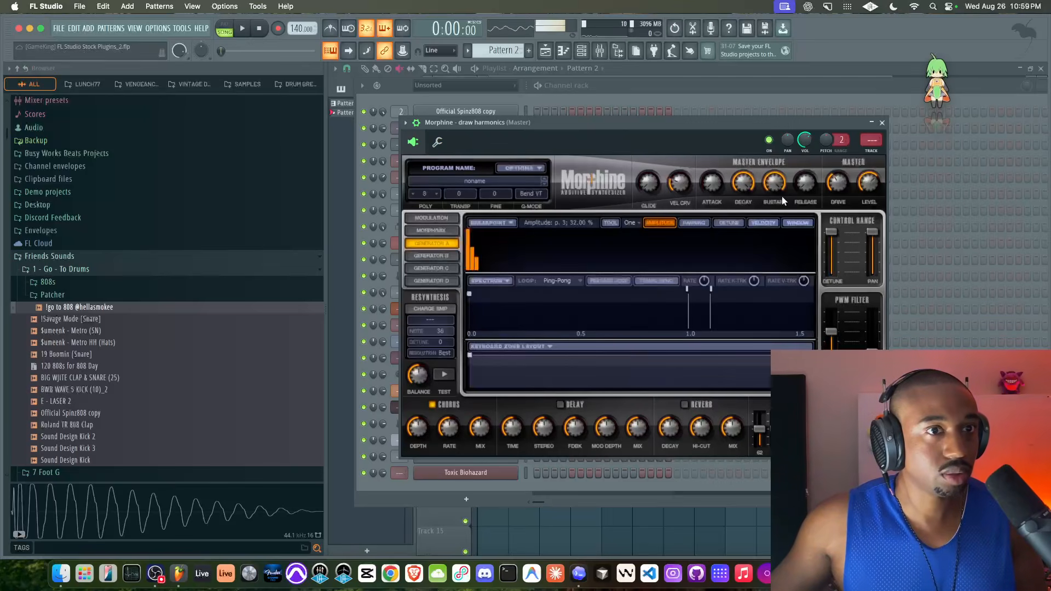
left_click(881, 123)
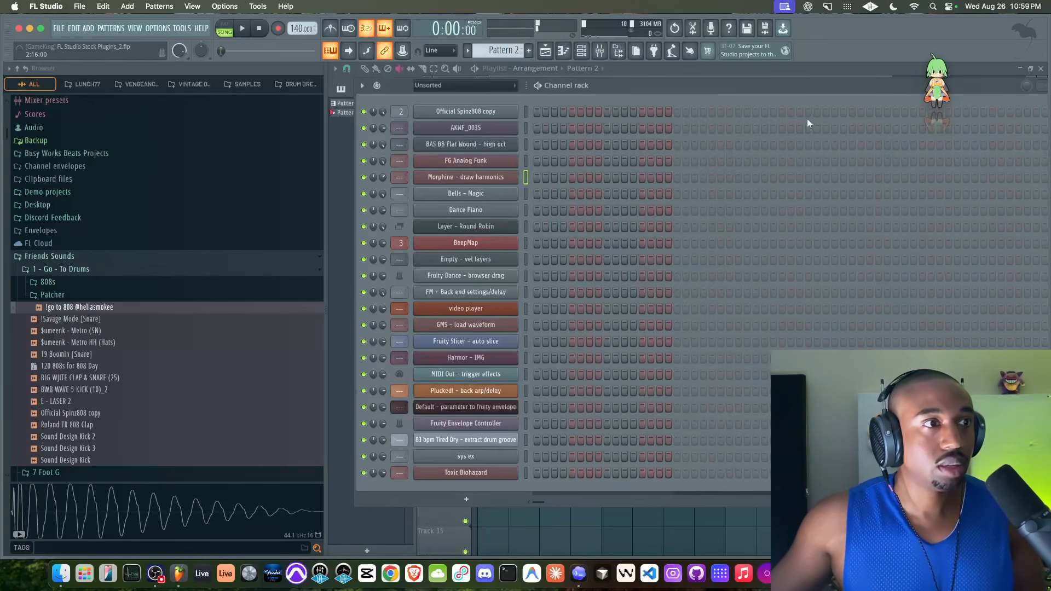
Step: Open the Layer - Round Robin channel, hide the browser, and narrow the channel rack so both windows sit side by side
left_click(525, 210)
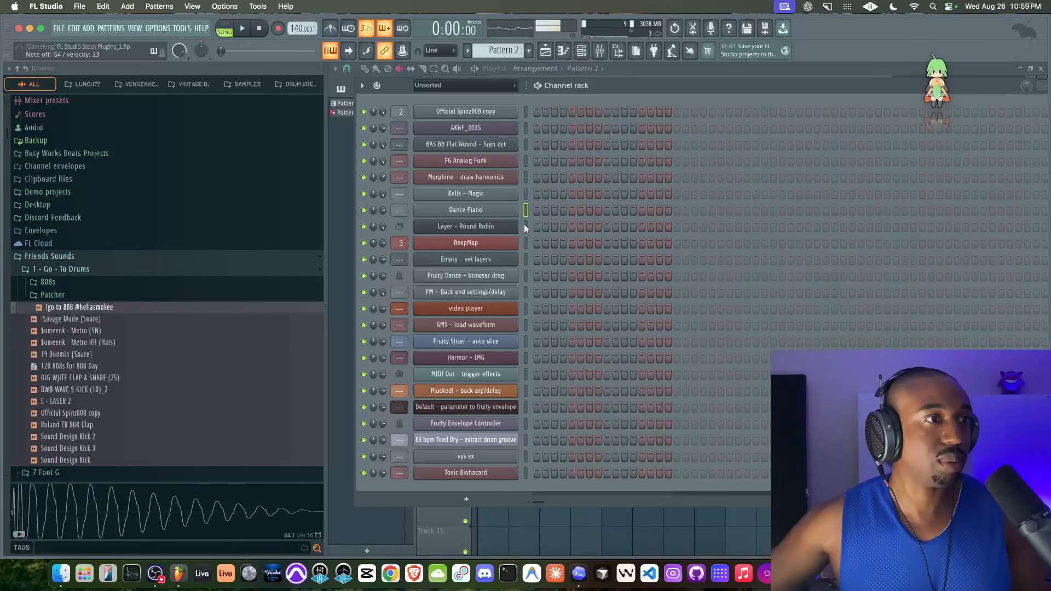
left_click(502, 226)
left_click_drag(579, 167, 691, 175)
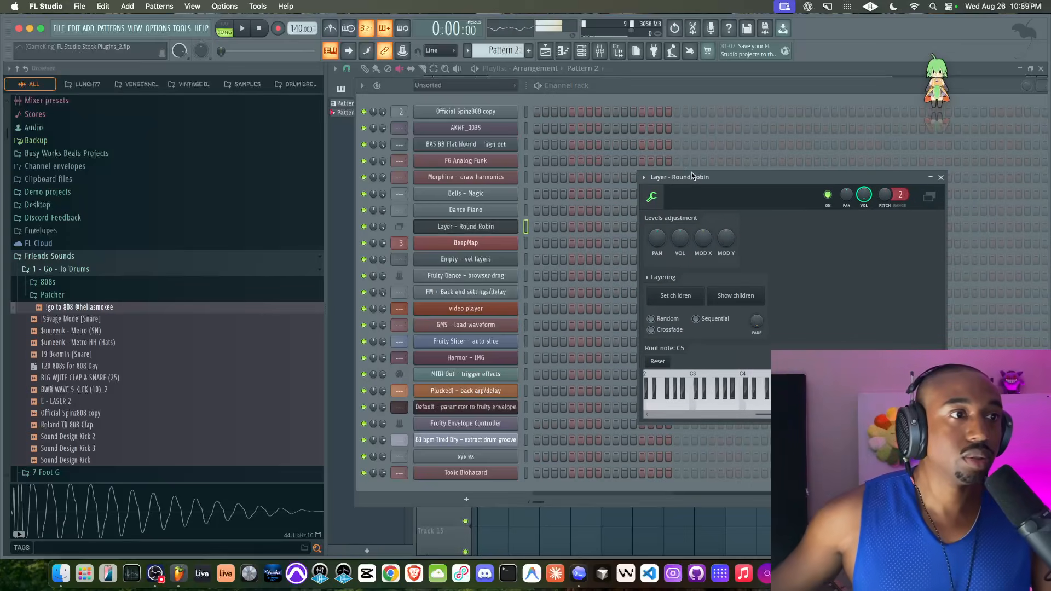
left_click(623, 54)
left_click_drag(405, 175, 863, 132)
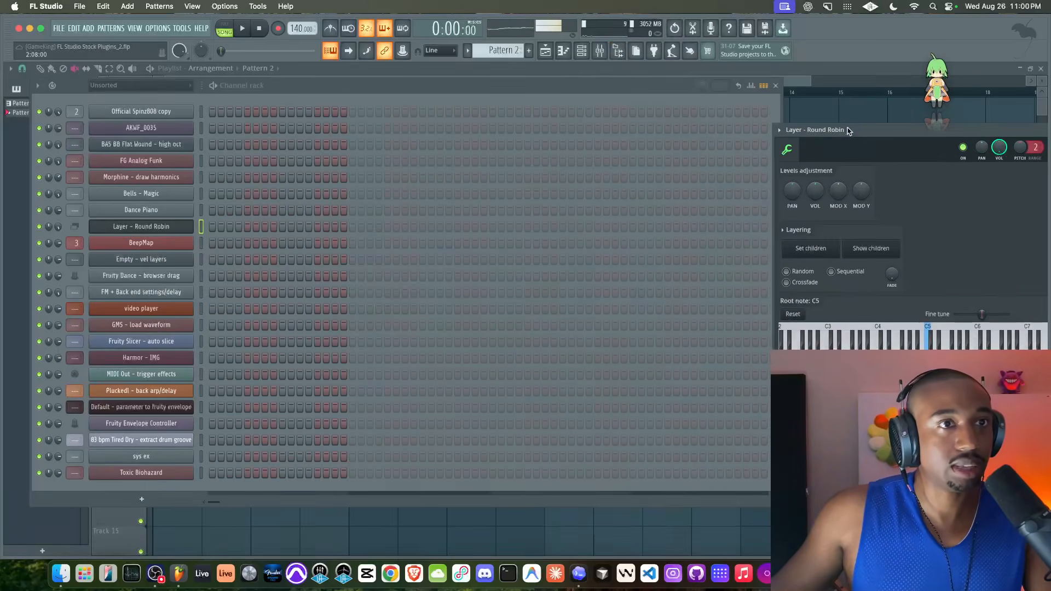
left_click_drag(780, 109, 578, 112)
left_click_drag(824, 132, 635, 113)
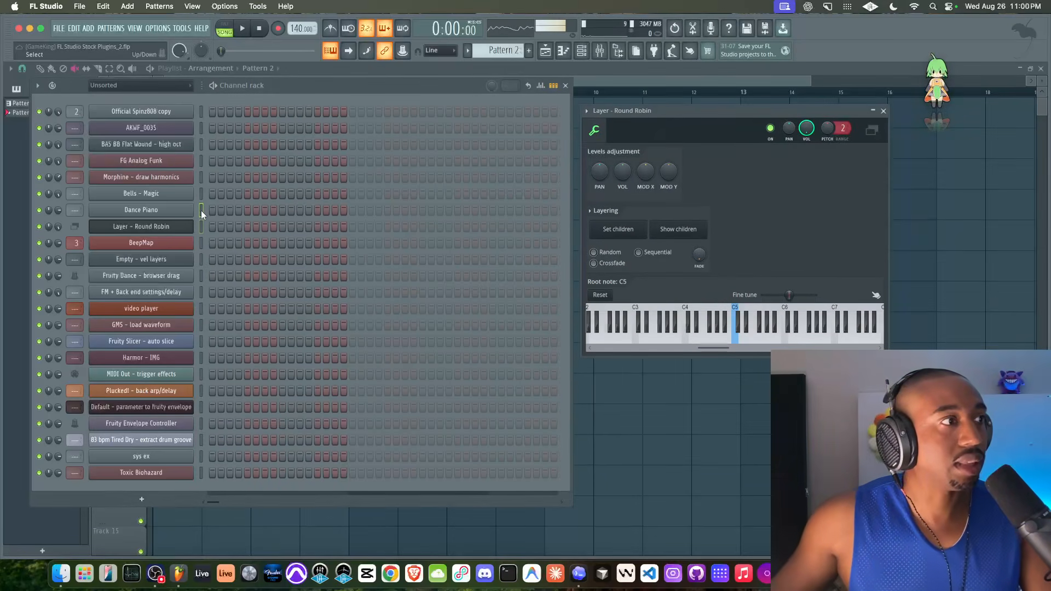
Step: Move the Official Spinz808 copy channel down seven places so it sits directly below Layer - Round Robin
left_click_drag(201, 210, 202, 179)
left_click_drag(201, 143, 202, 127)
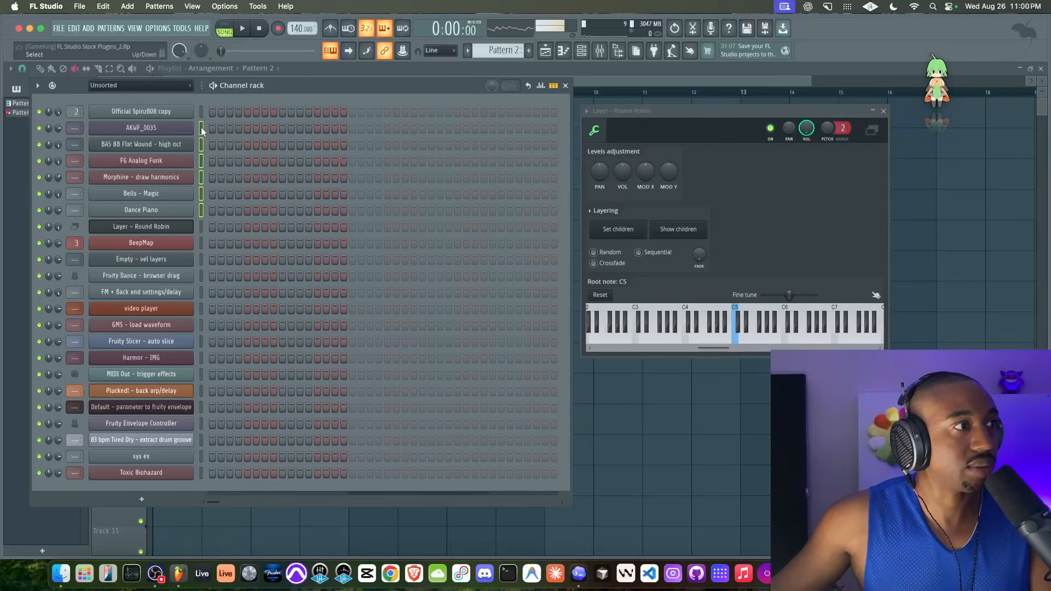
left_click(199, 111)
key("alt+Down")
key("alt+Down")
key("alt+Down")
key("alt+Down")
key("alt+Down")
key("alt+Down")
key("alt+Down")
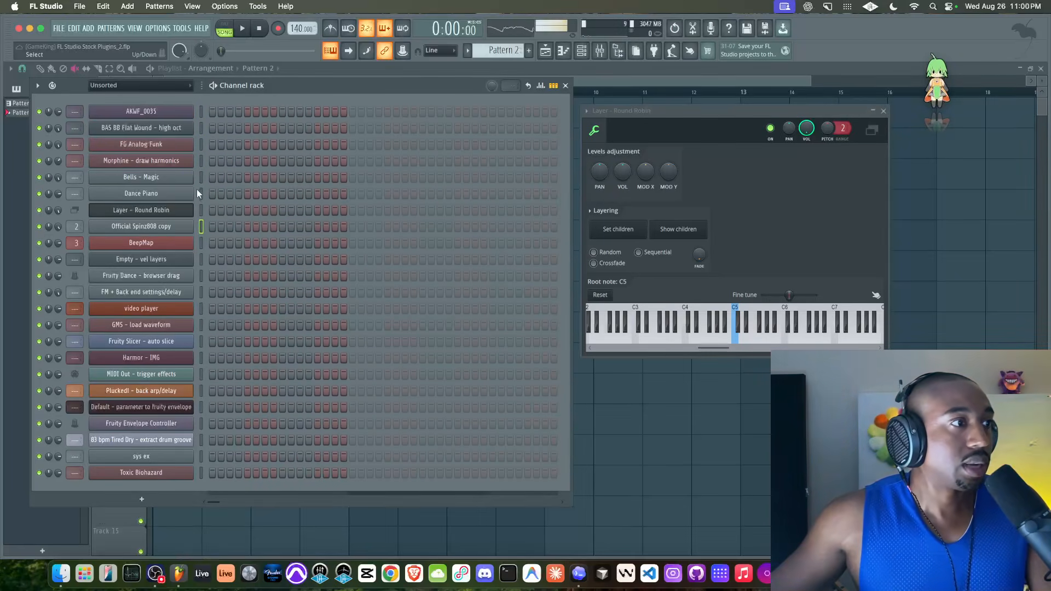
Step: Select the six channels from AKWF_0035 through Dance Piano and set them as children of Layer - Round Robin
left_click_drag(200, 119, 200, 113)
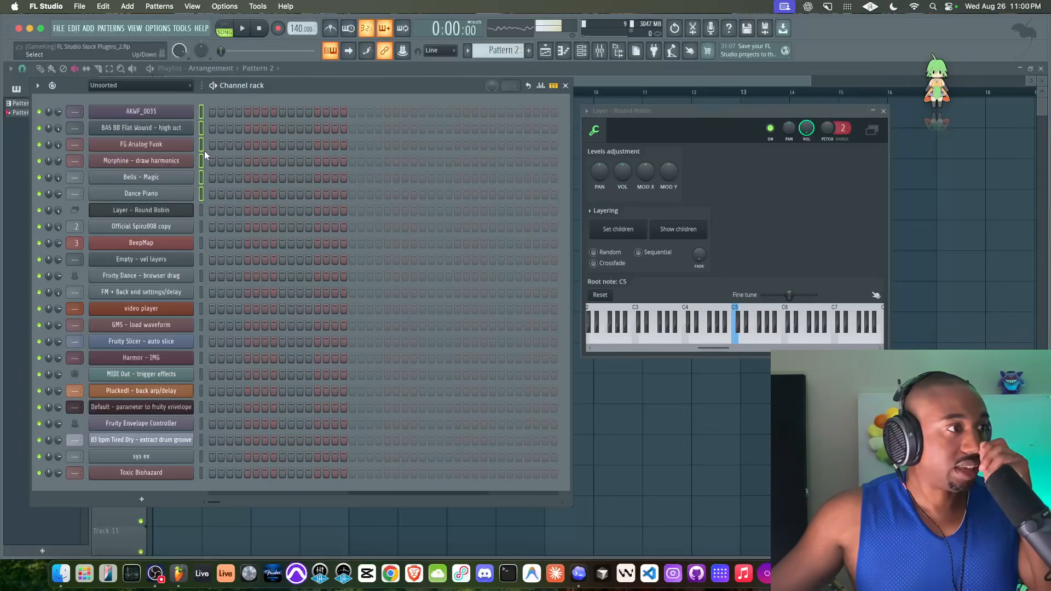
left_click(623, 231)
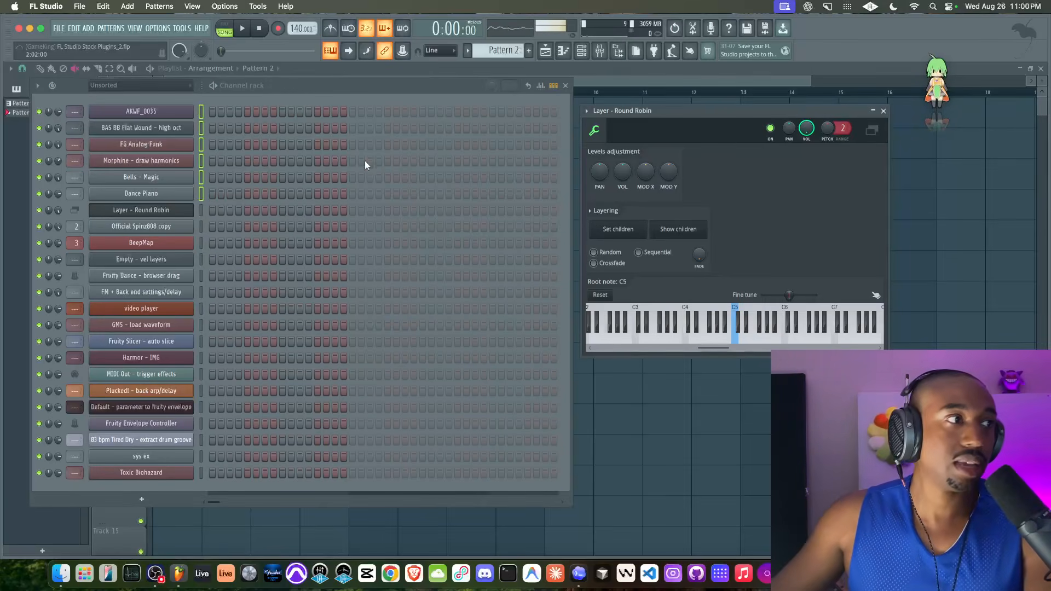
Step: Select only the Layer - Round Robin channel, turn on Random layering for its children, and close its settings window
left_click(202, 210)
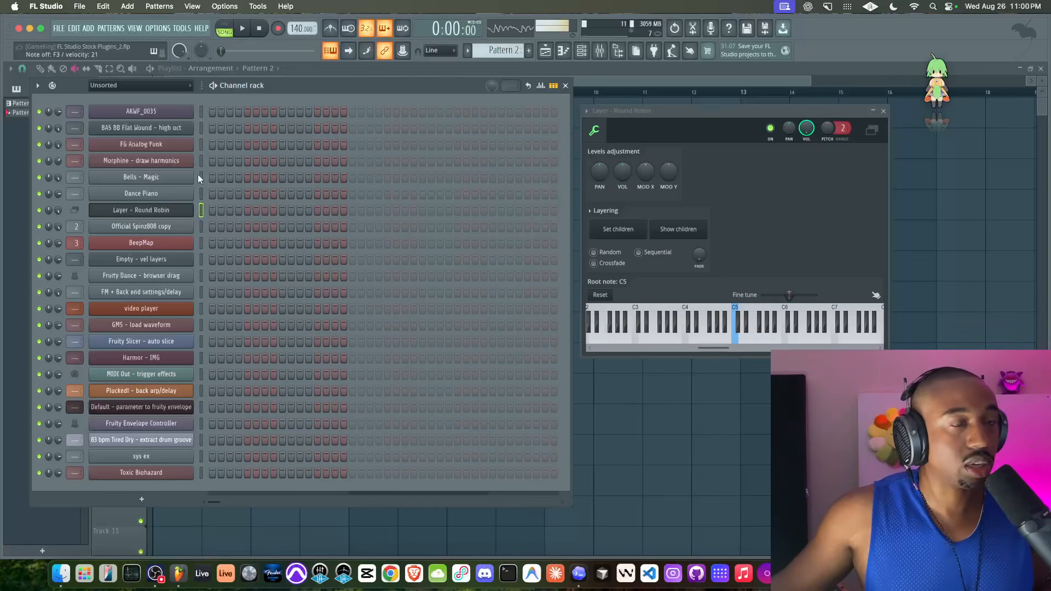
left_click(616, 256)
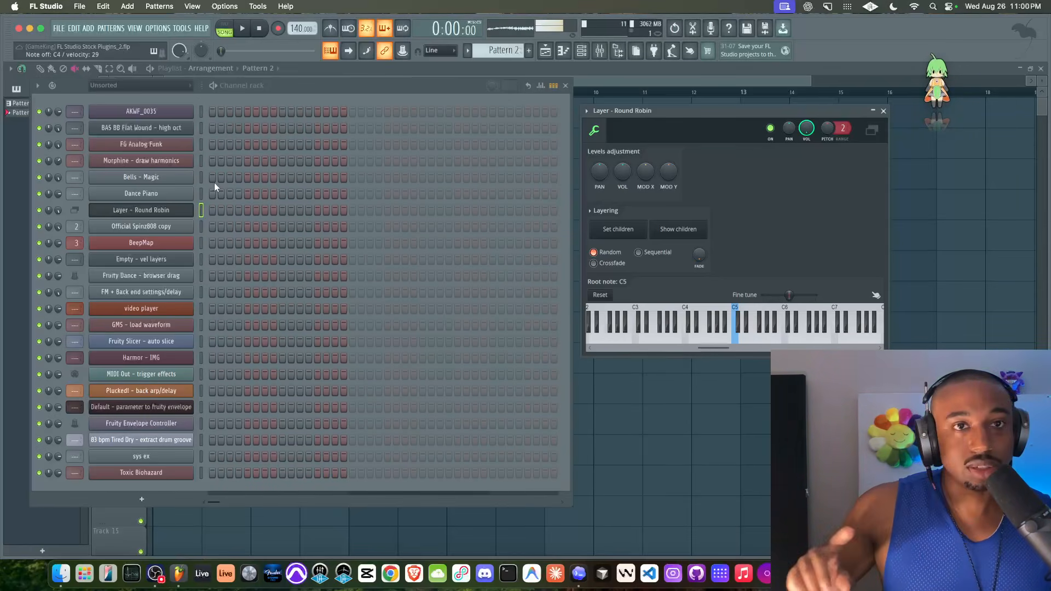
key("Escape")
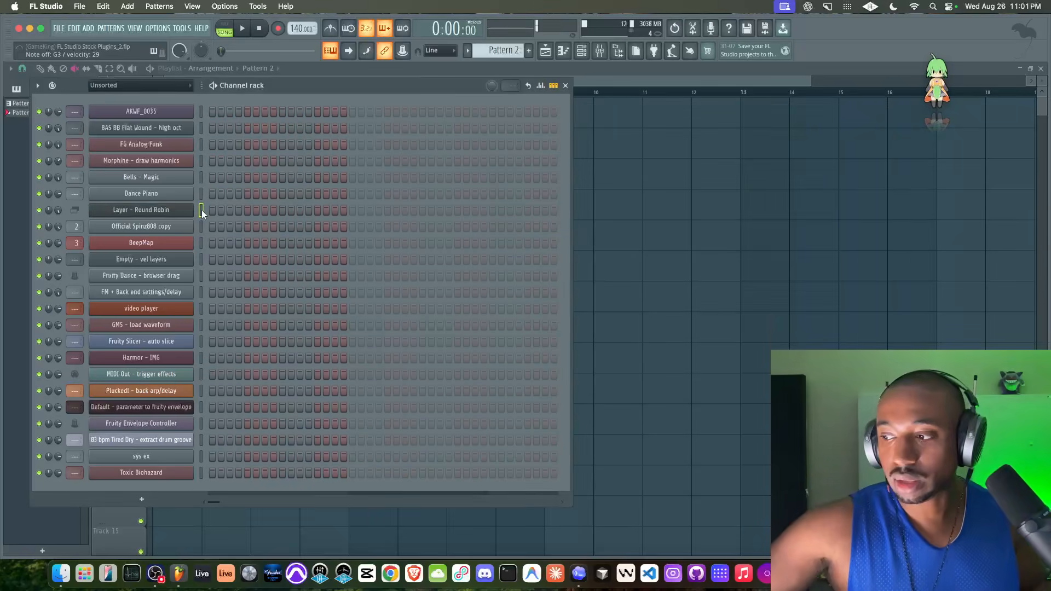
Step: Reopen the Layer - Round Robin settings, try Sequential layering, and switch the layer to Random
left_click(155, 210)
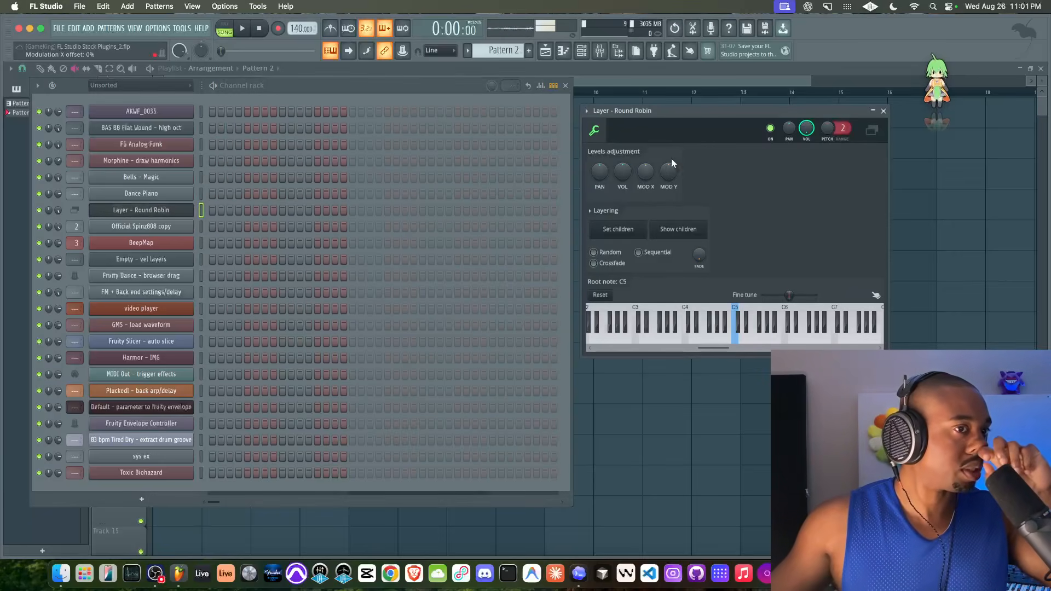
left_click(604, 253)
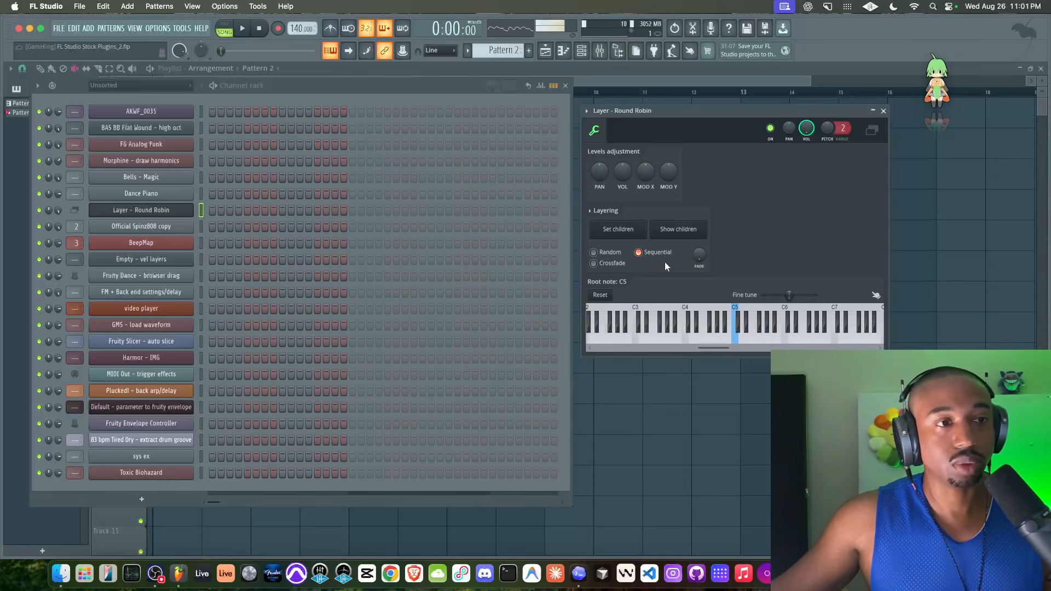
left_click(610, 252)
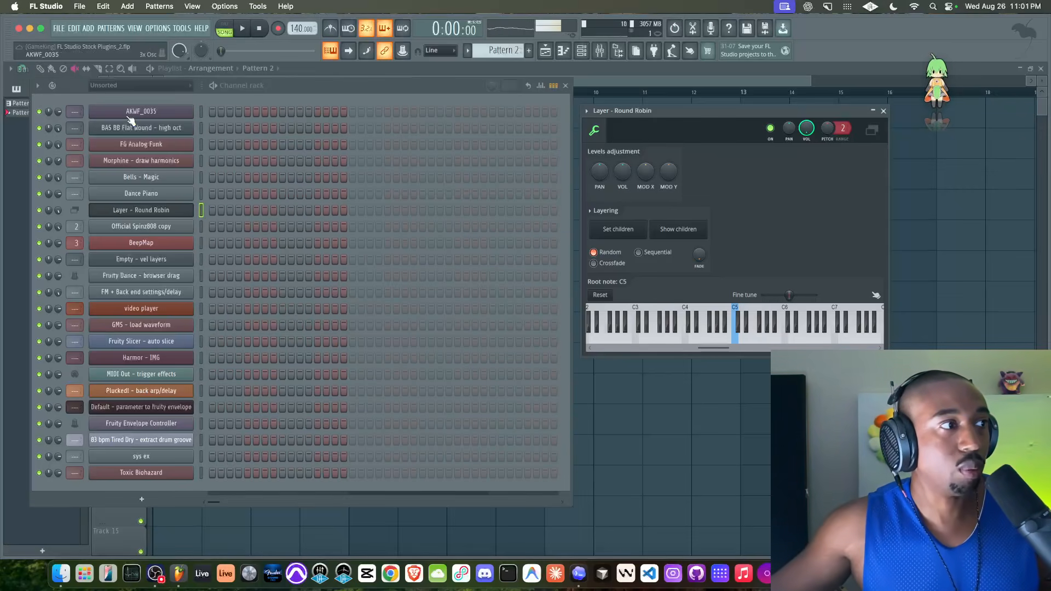
Step: View the FG Analog Funk channel's Sawer plugin, close it, and bring back the Layer - Round Robin settings nearer the channel names
left_click(141, 143)
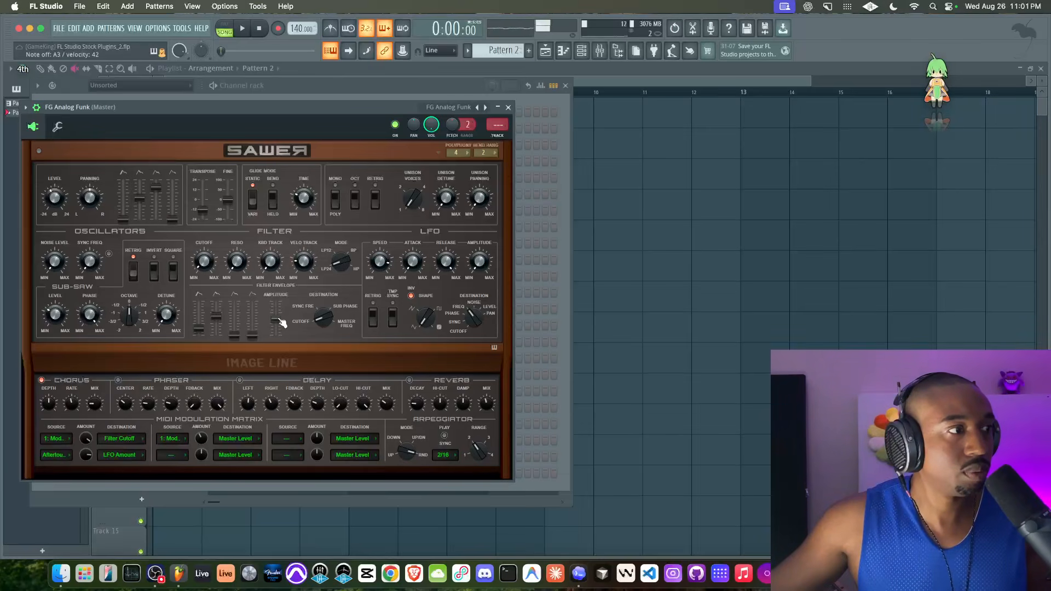
left_click(508, 108)
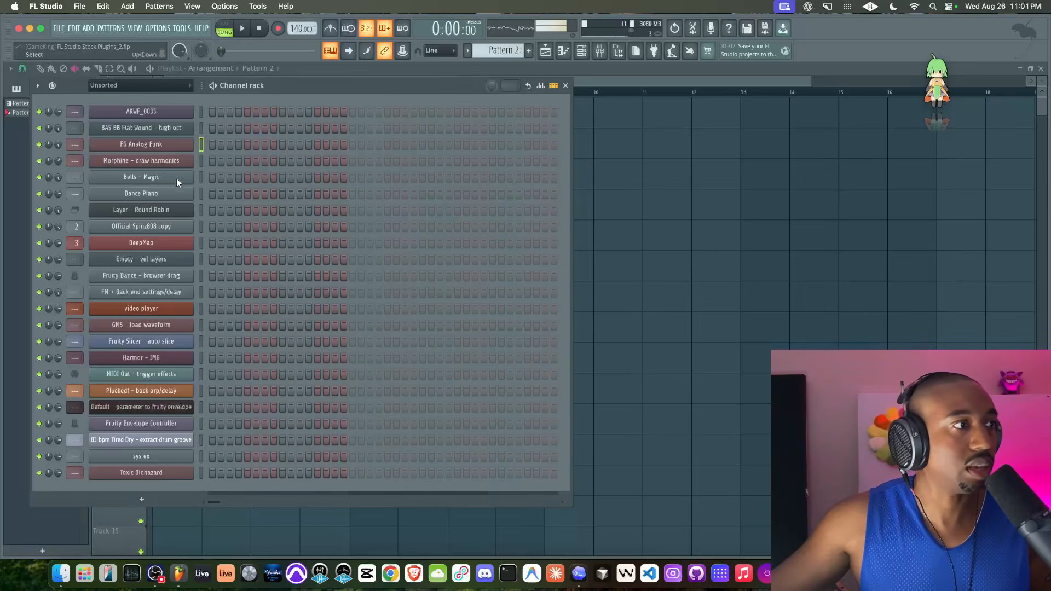
left_click(200, 210)
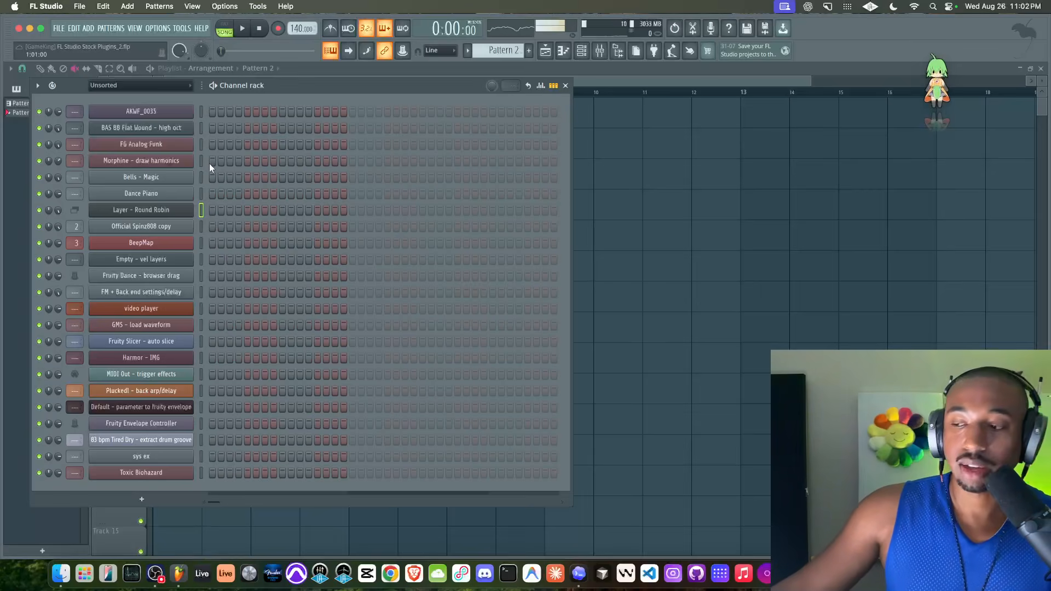
left_click(189, 211)
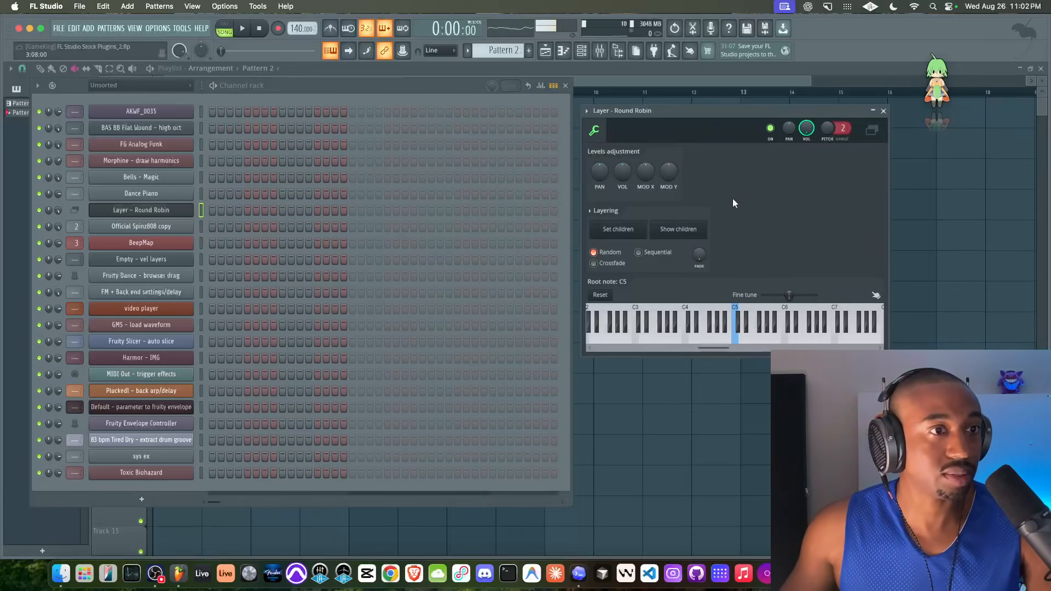
left_click_drag(705, 110, 505, 105)
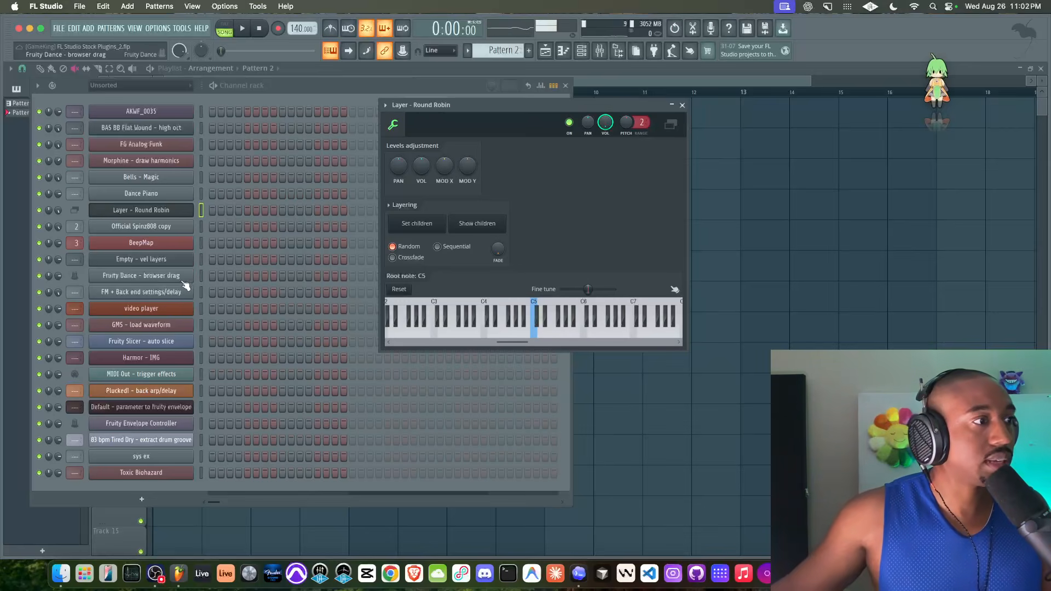
Step: Open the FM + Back end settings/delay channel, move its window clear of the channel names, and look through its preset list
left_click(192, 298)
left_click_drag(175, 109, 528, 145)
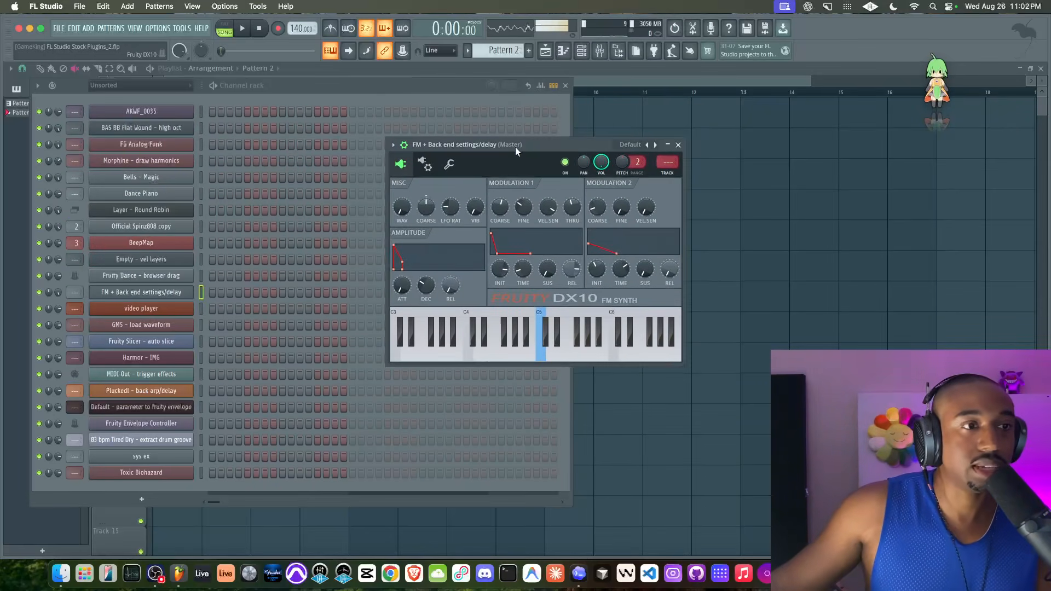
left_click(630, 144)
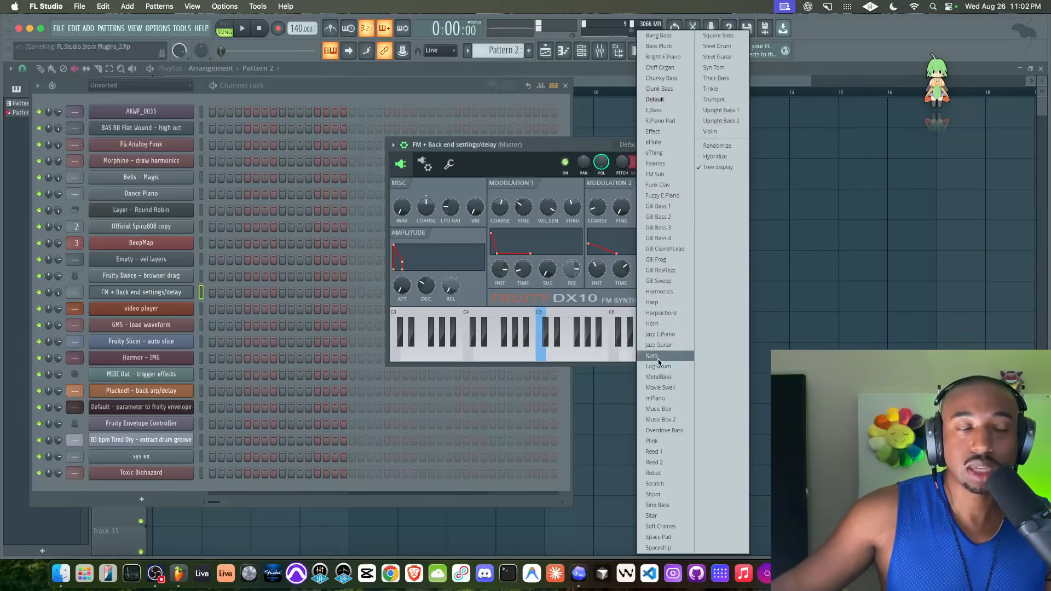
left_click(579, 147)
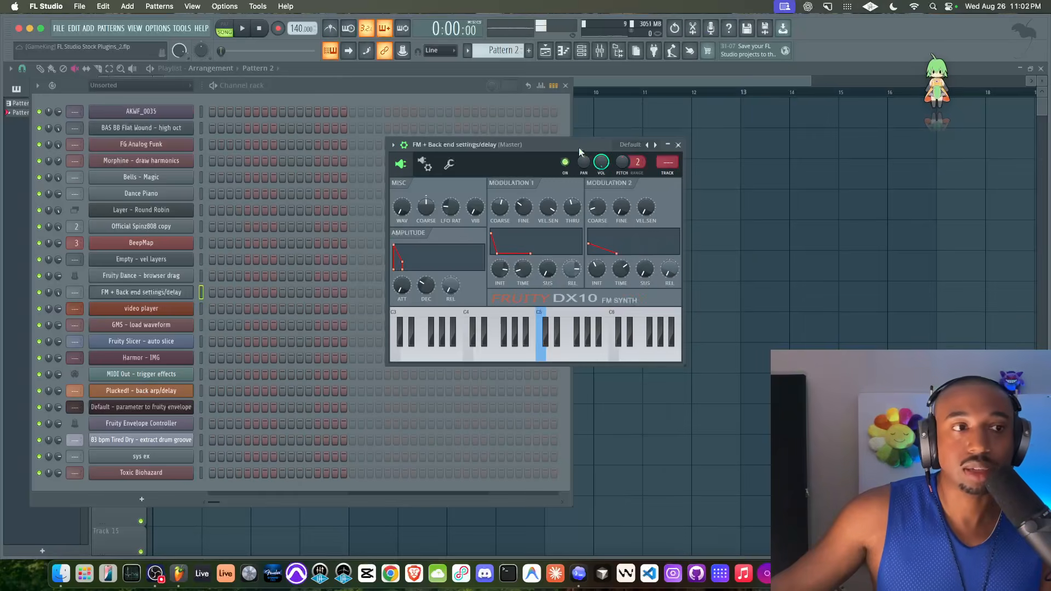
Step: Reposition the Fruity DX10 window, raise Modulation 1's Thru amount slightly, and close the plugin
left_click_drag(542, 146, 438, 131)
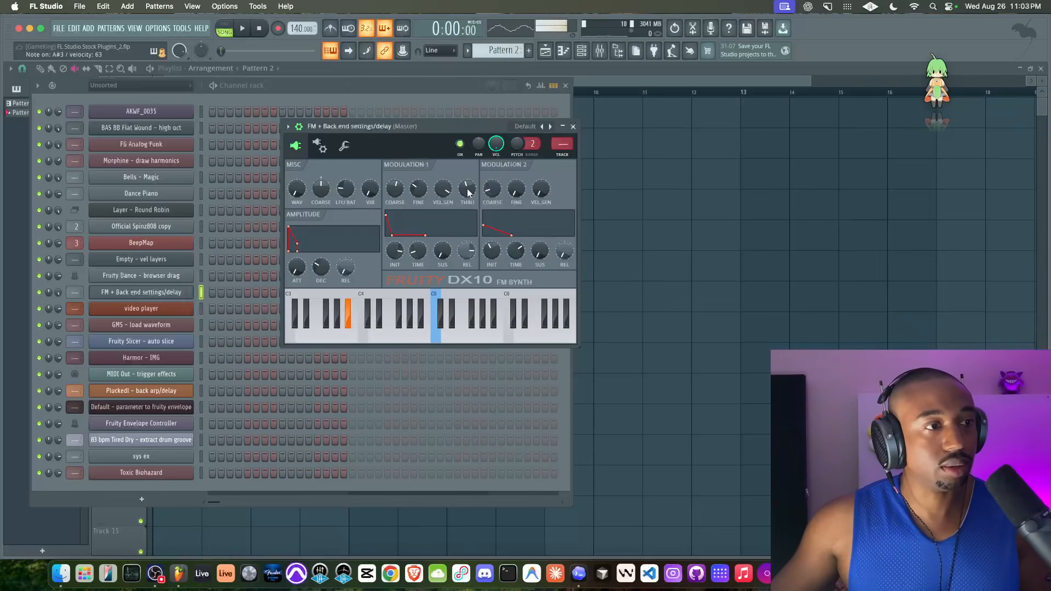
mouse_move(467, 193)
left_mouse_down()
mouse_move(468, 236)
mouse_move(467, 189)
left_mouse_up()
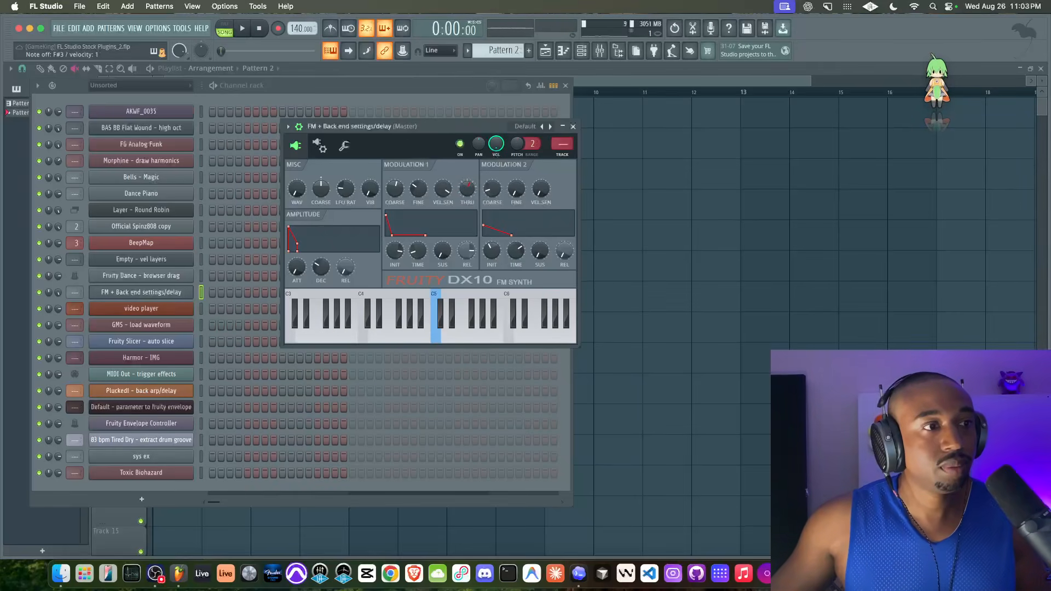
left_click(573, 127)
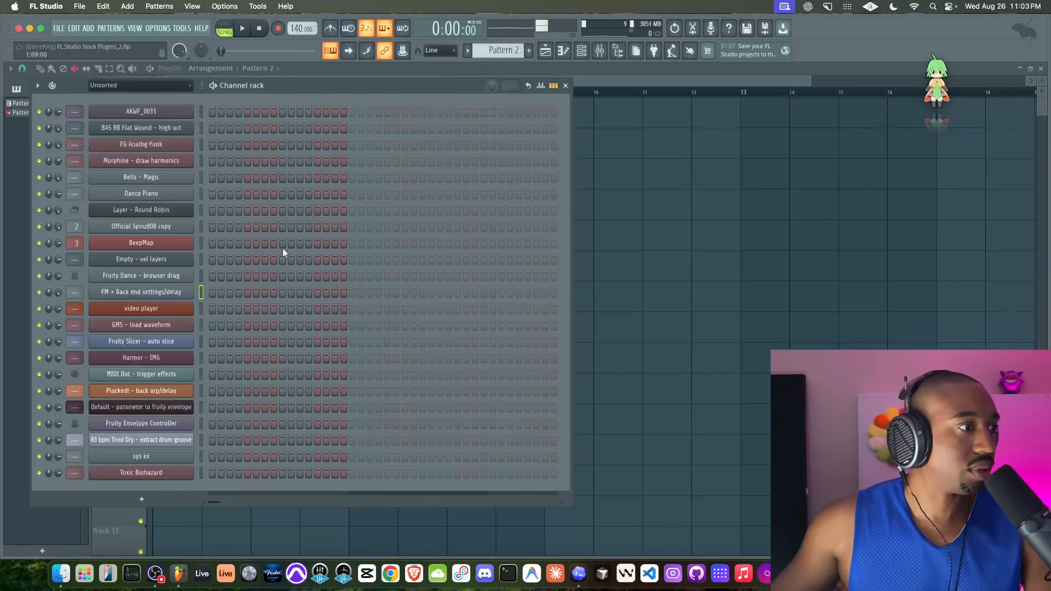
Step: Open the video player channel beside the channel names, play the song to preview the synced video, and stop playback
left_click(155, 308)
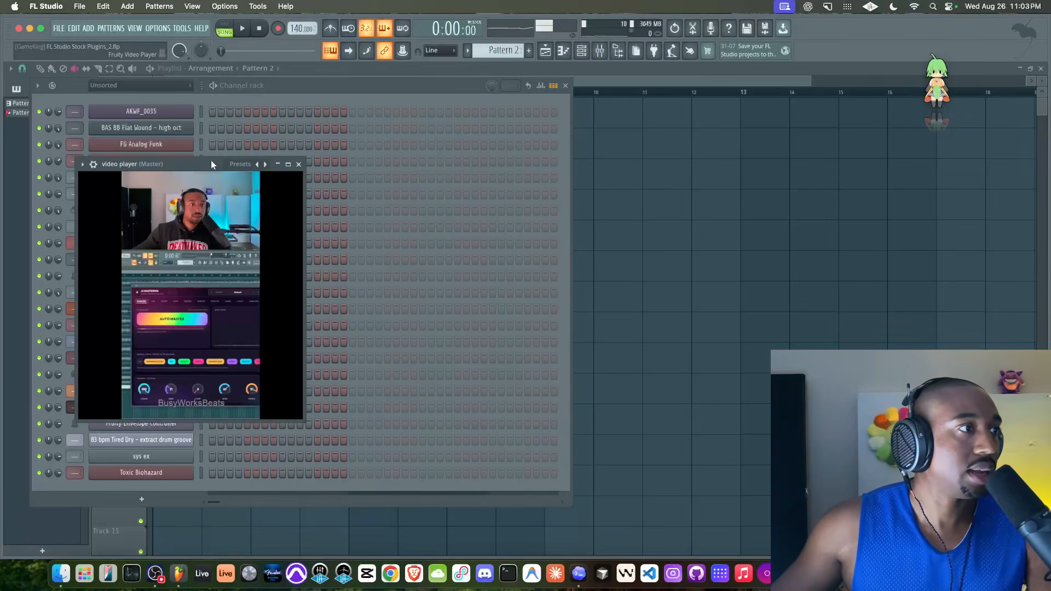
left_click_drag(212, 160, 474, 160)
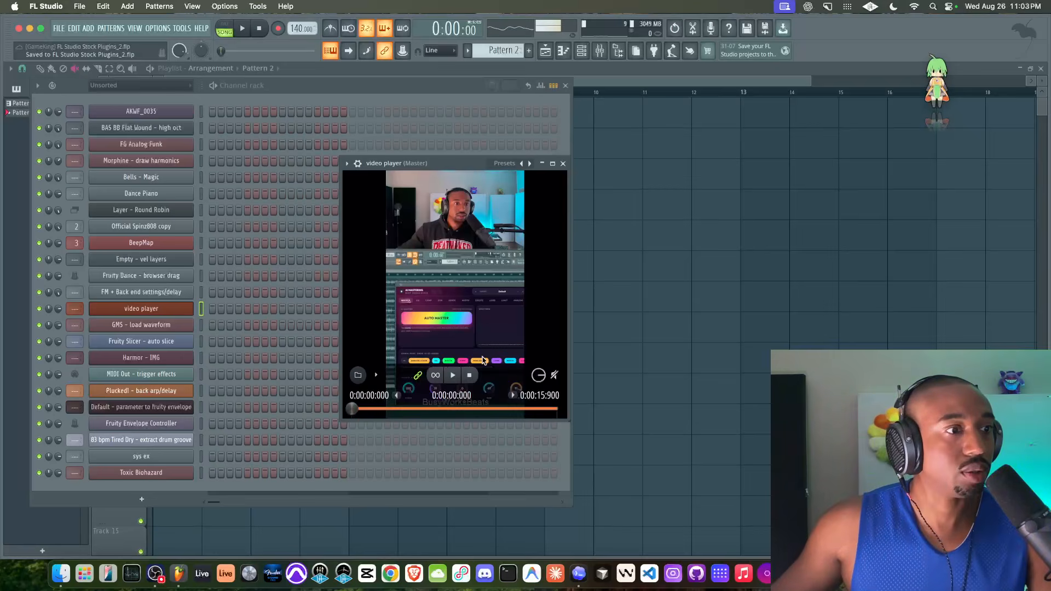
left_click(242, 28)
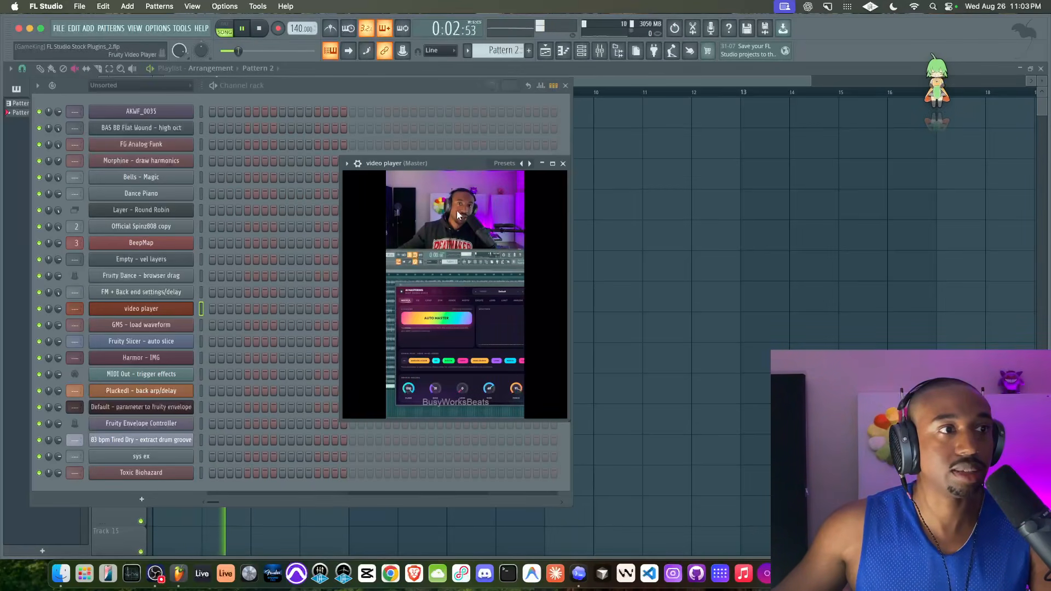
key("space")
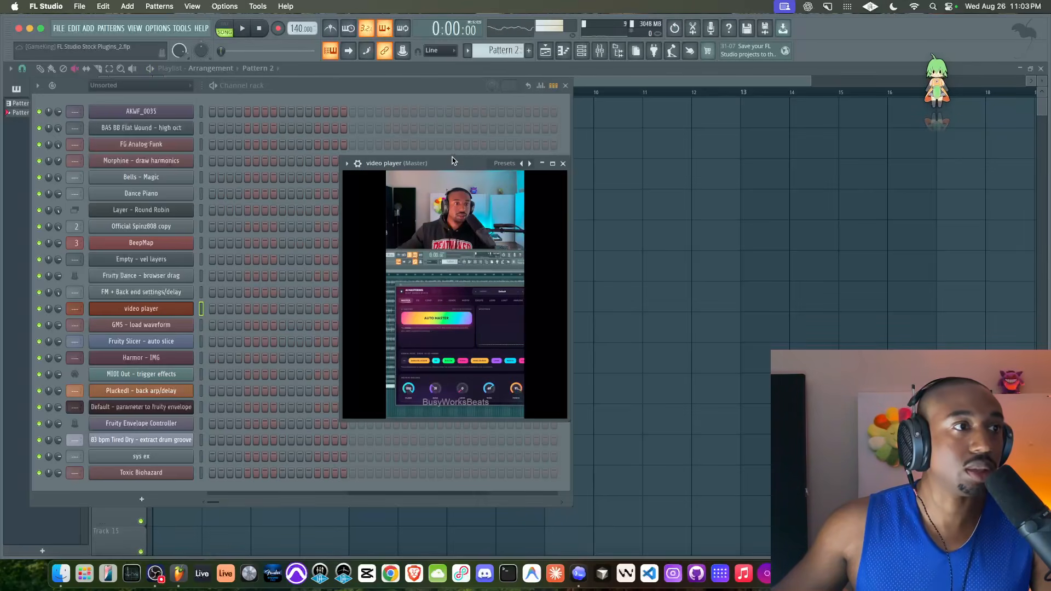
Step: Enlarge the video player window, play the song while moving the window higher, and stop playback
left_click_drag(453, 161, 452, 136)
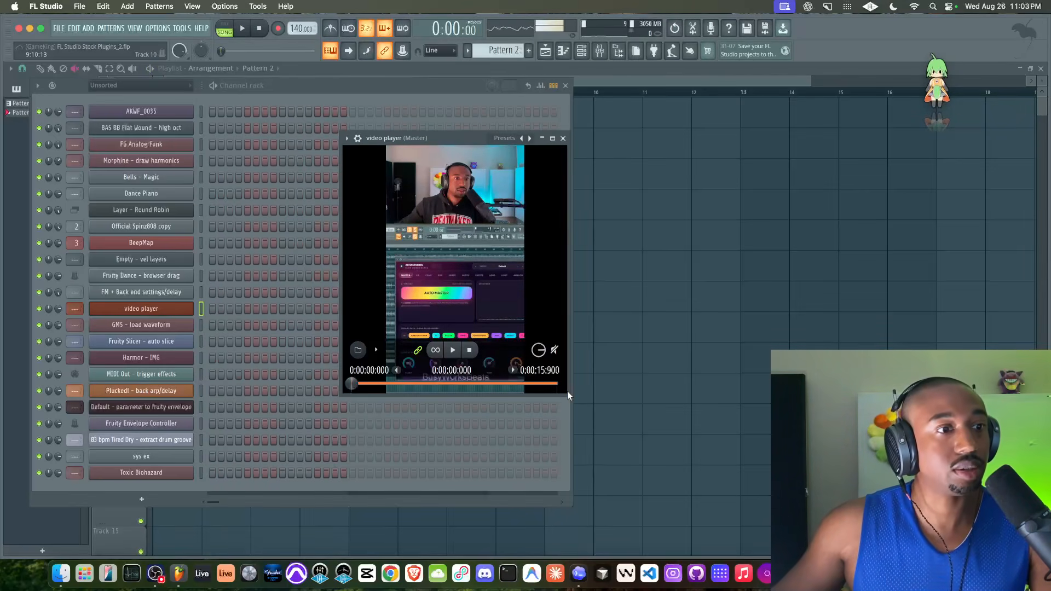
left_click_drag(567, 394, 723, 446)
key("space")
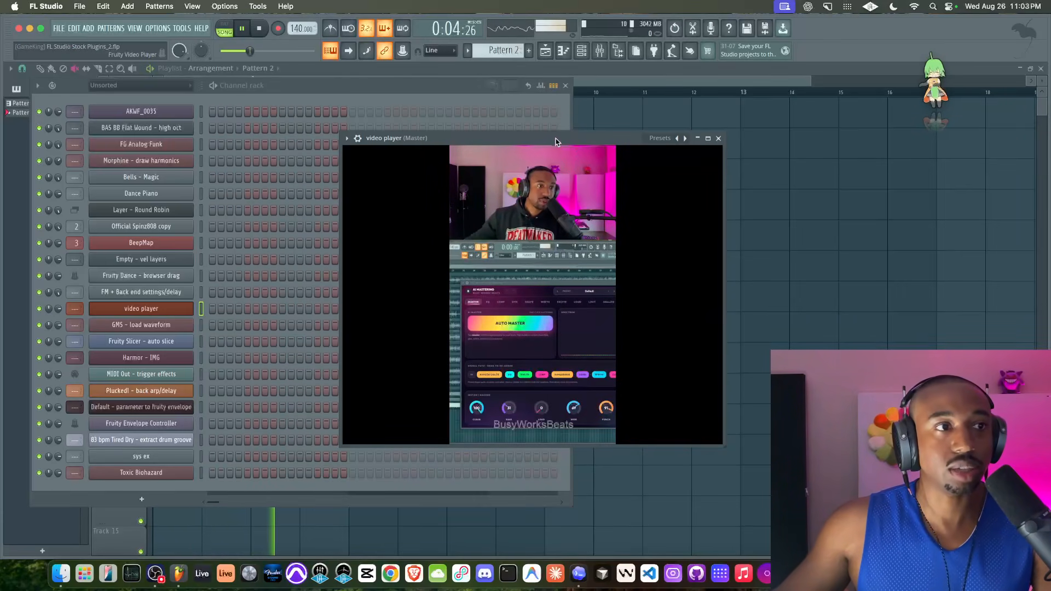
left_click_drag(556, 139, 506, 82)
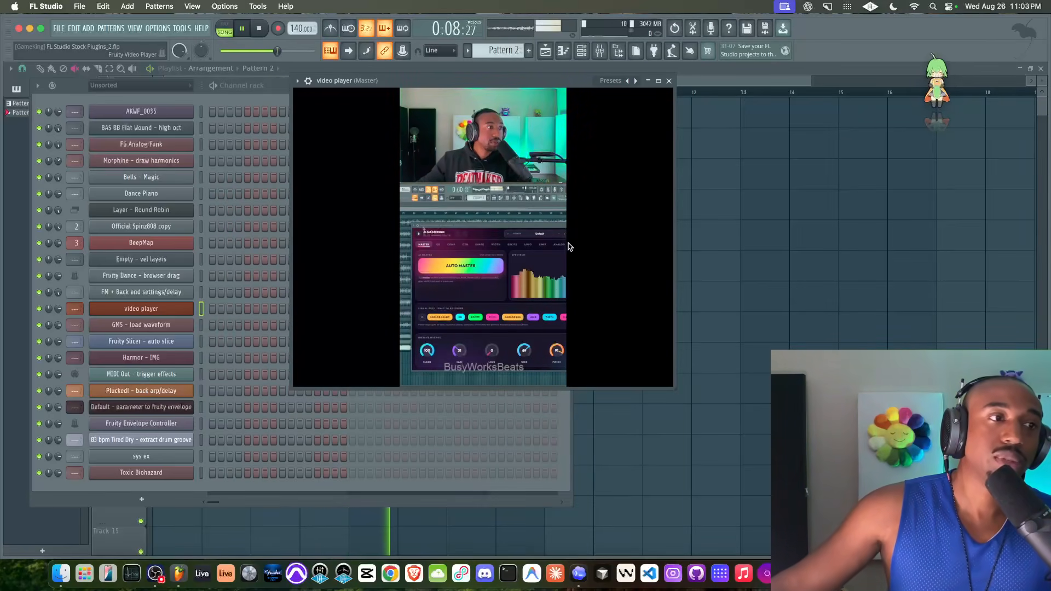
key("space")
Step: Play the song again with the video's controls showing, run the video from its own transport, and close the video player
mouse_move(642, 345)
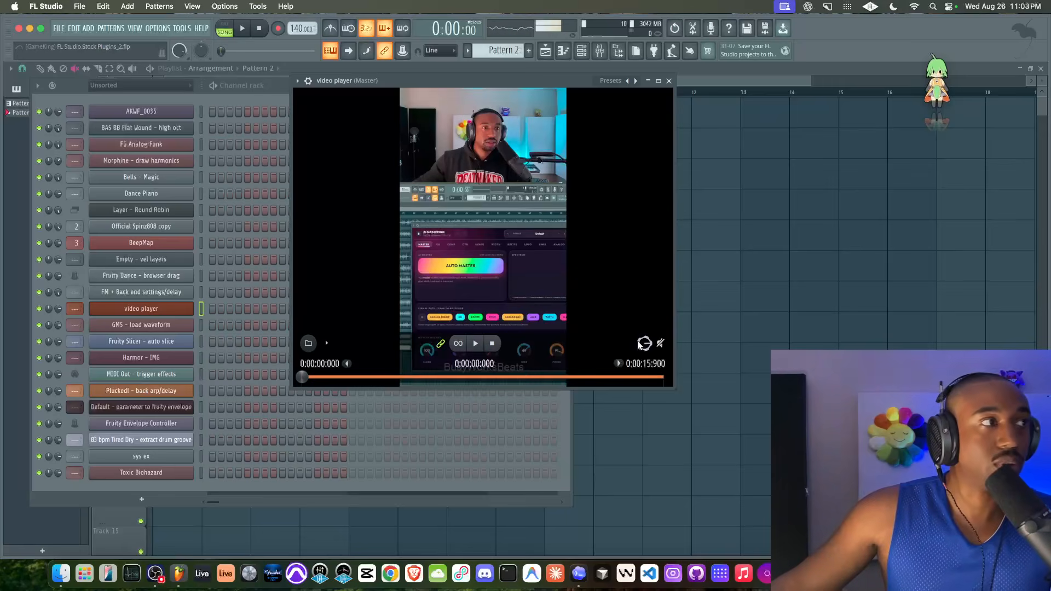
key("space")
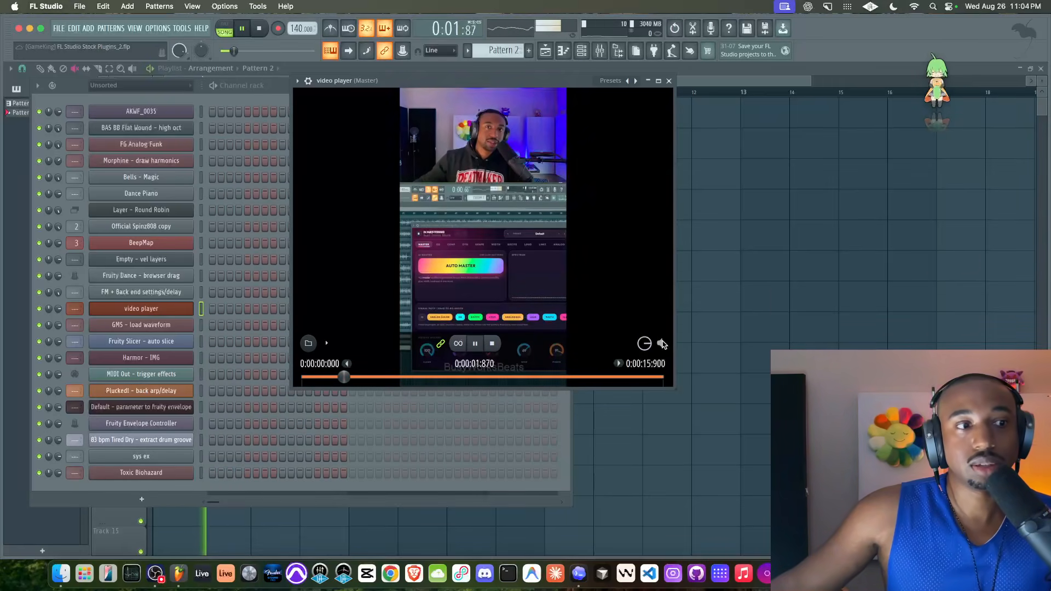
key("space")
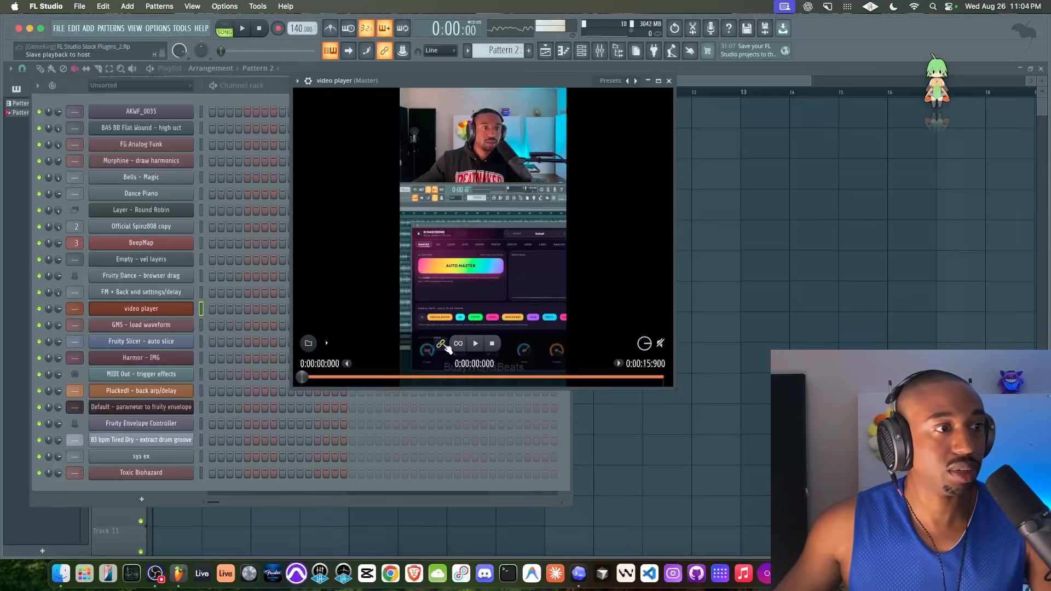
left_click(476, 343)
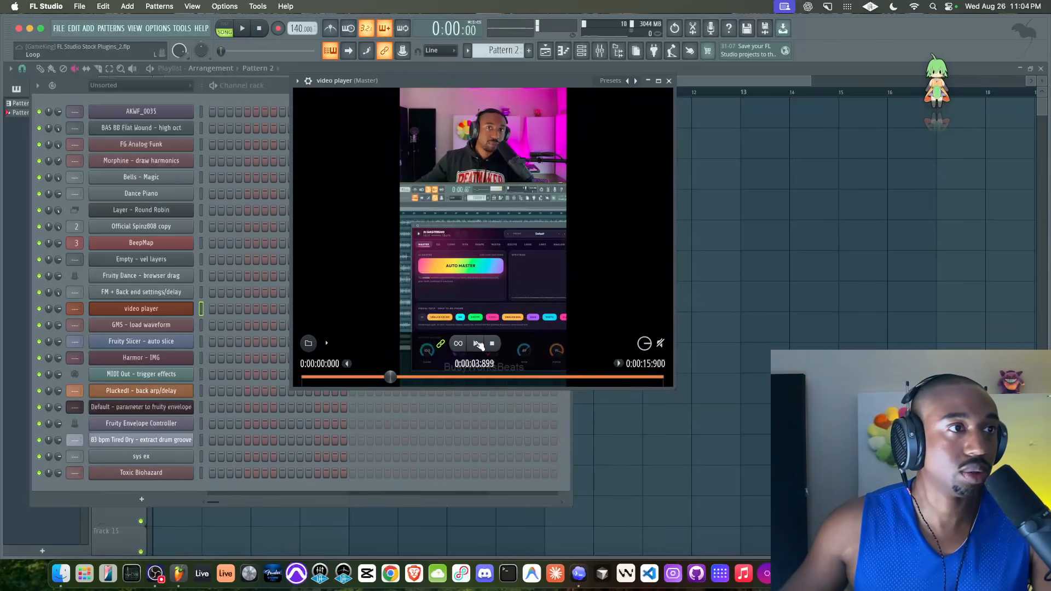
left_click(669, 81)
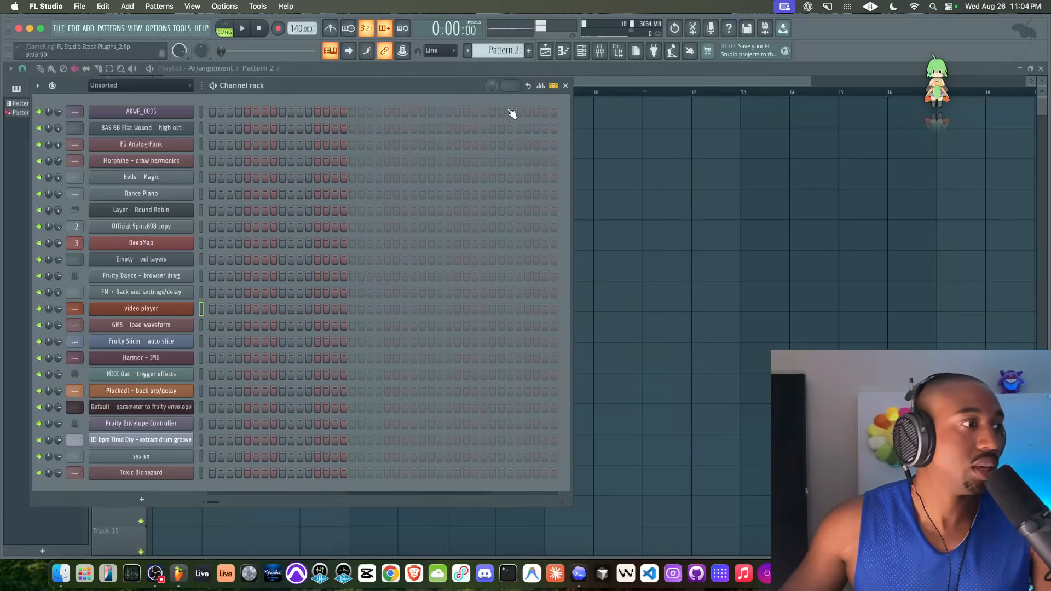
Step: Open the GMS - load waveform channel, move its window clear of the channel names, and show the browser
left_click(178, 325)
left_click_drag(252, 192, 407, 188)
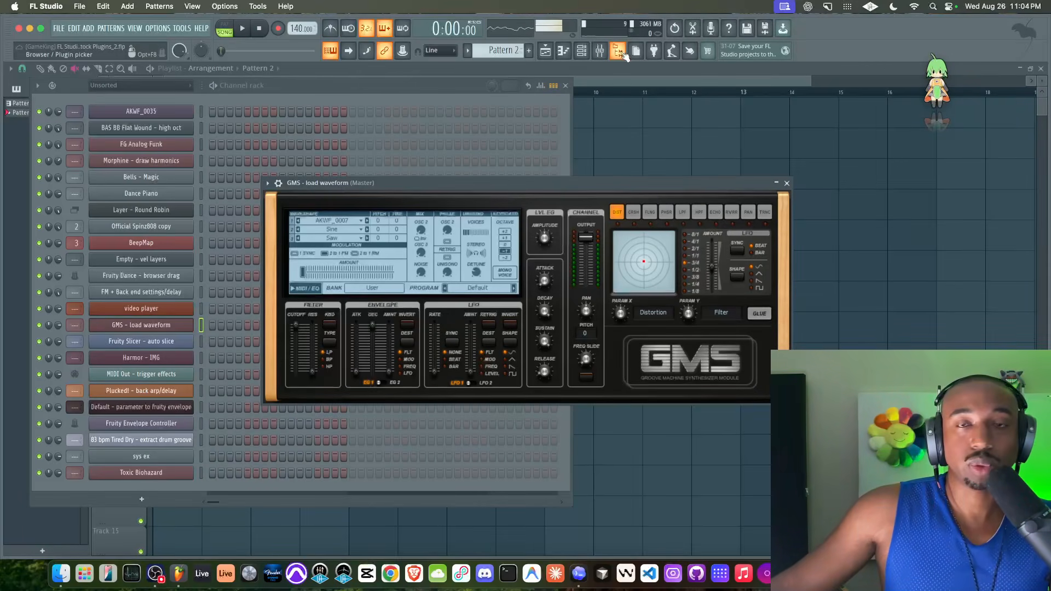
left_click(619, 51)
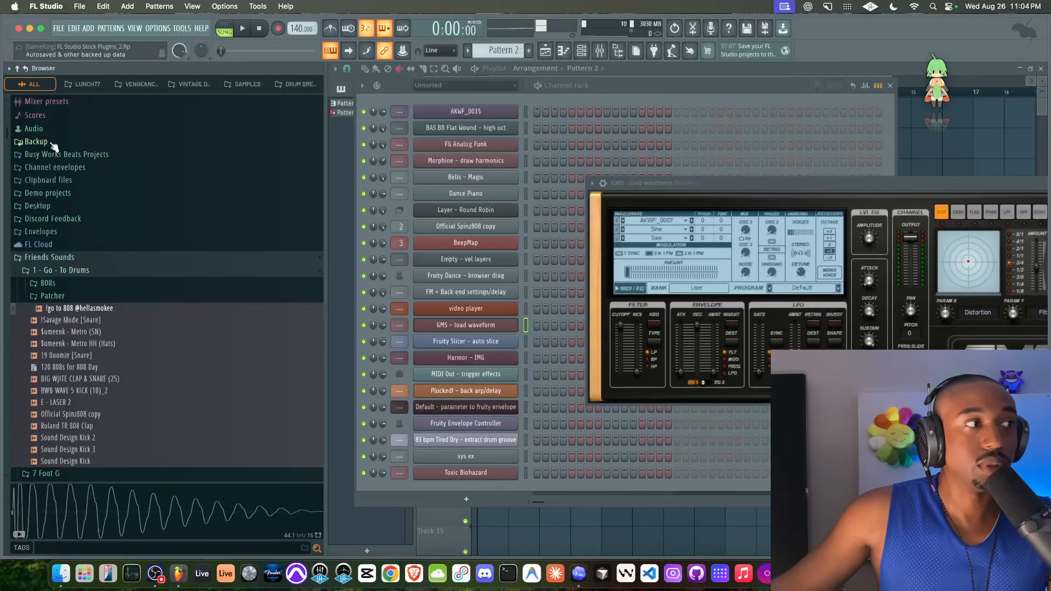
Step: Collapse the 1 - Go - To Drums folder and open the AKWF_0001 folder inside Wavetables, AKWF-FREE-master, AKWF
left_click(58, 270)
scroll(58, 358, "down", 5)
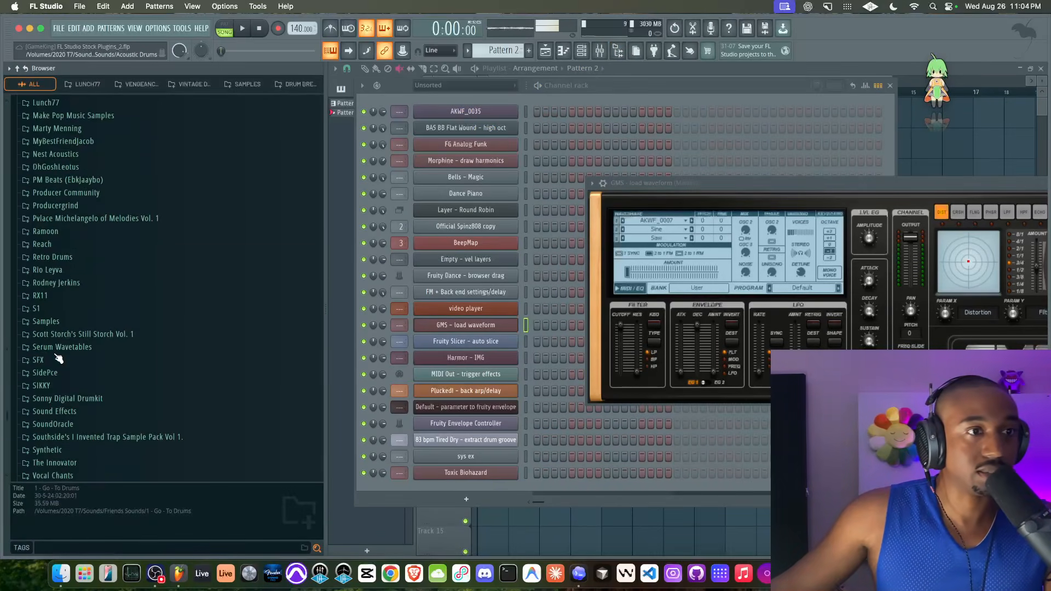
scroll(59, 358, "down", 5)
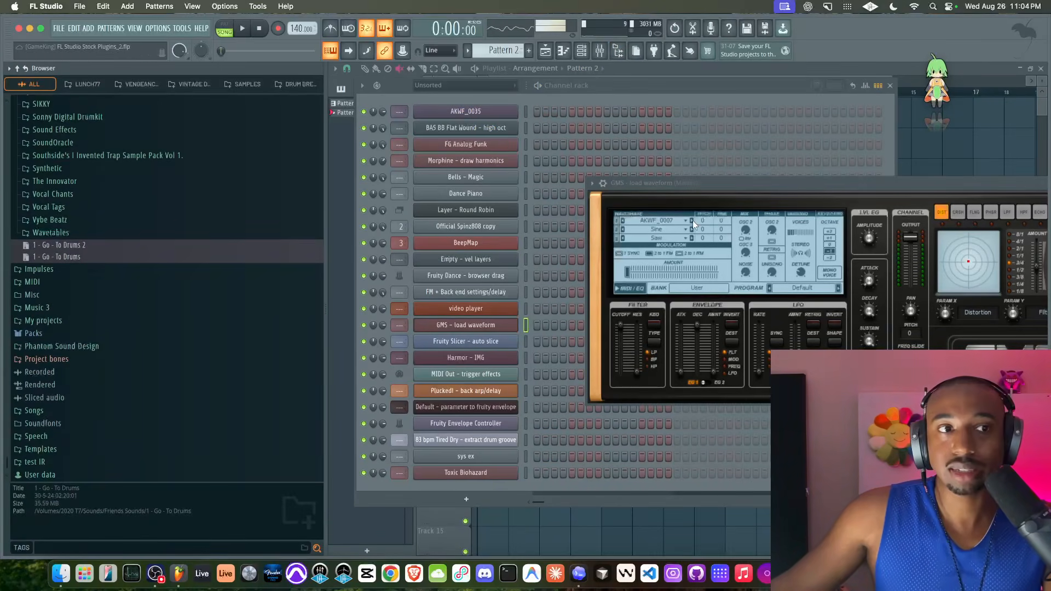
left_click(87, 233)
left_click(90, 245)
left_click(91, 258)
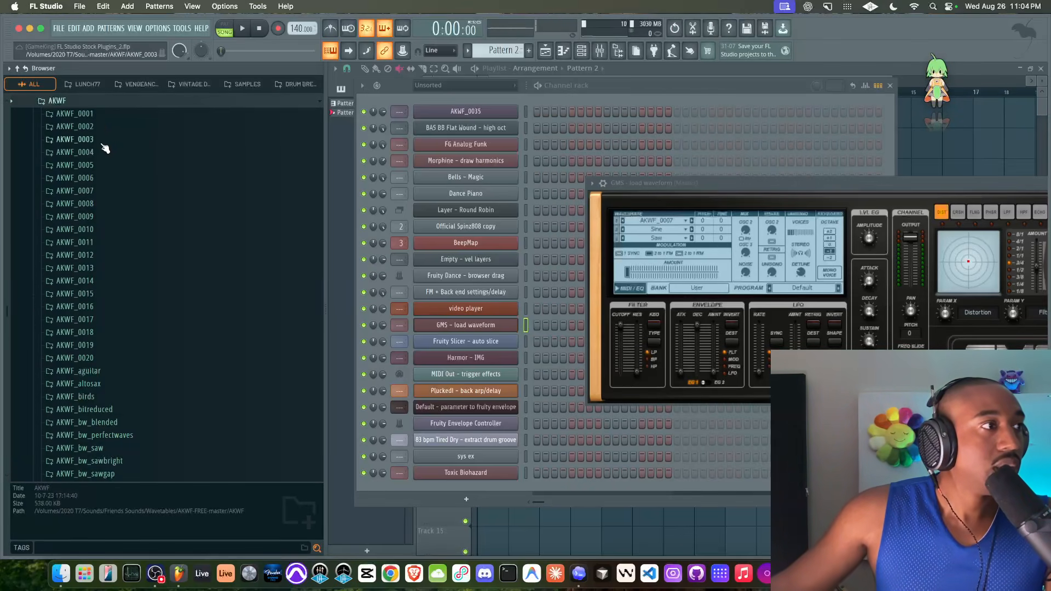
left_click(99, 113)
Step: Try dropping AKWF waveforms from the browser onto GMS's first oscillator, and open and cancel its Load Waveform file dialog
left_click_drag(104, 126, 656, 220)
left_click_drag(109, 149, 673, 222)
left_click(687, 221)
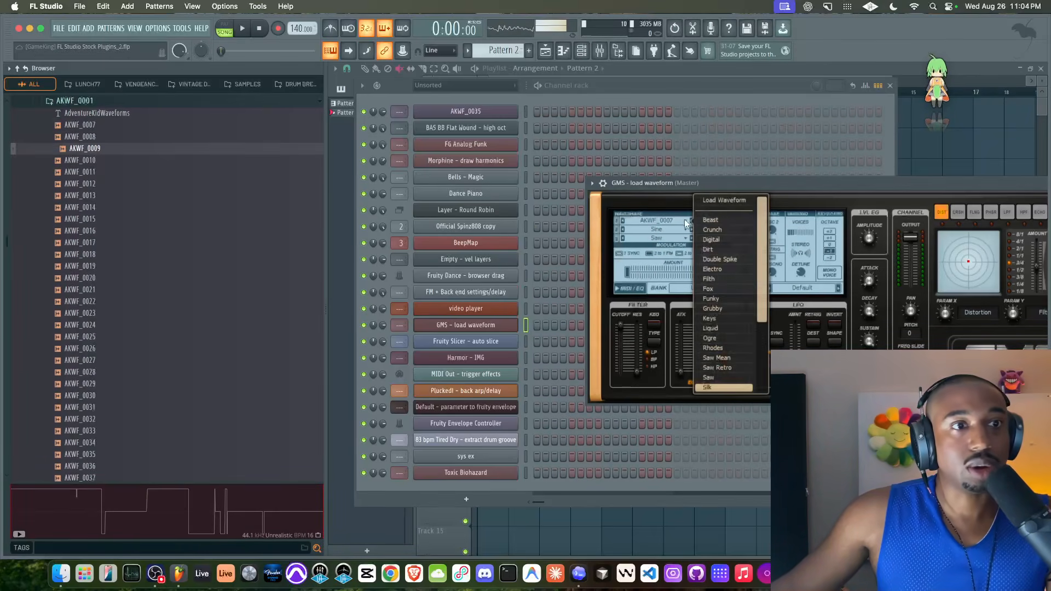
left_click(716, 199)
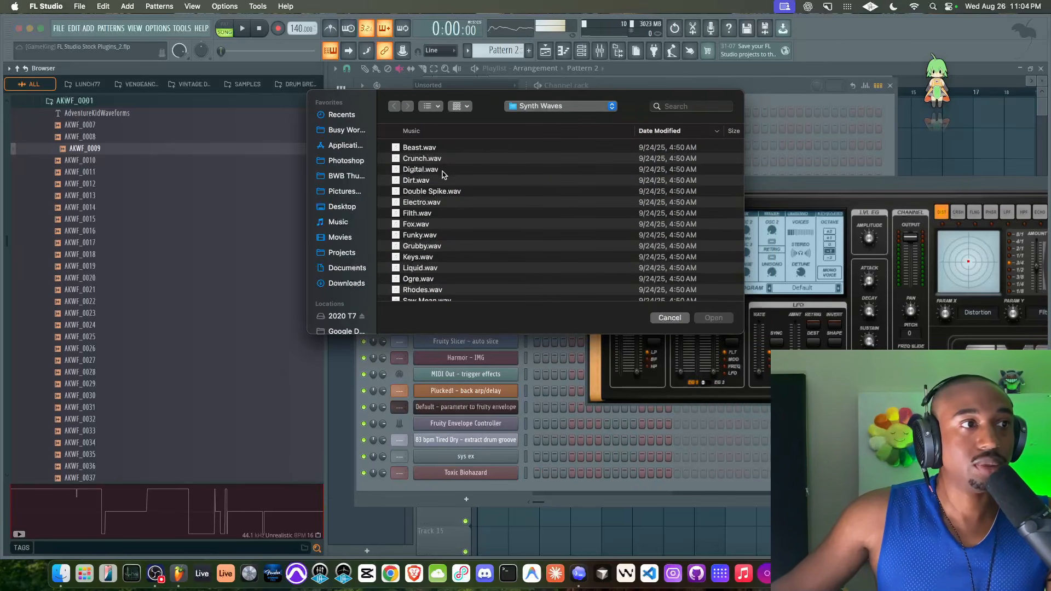
left_click(676, 324)
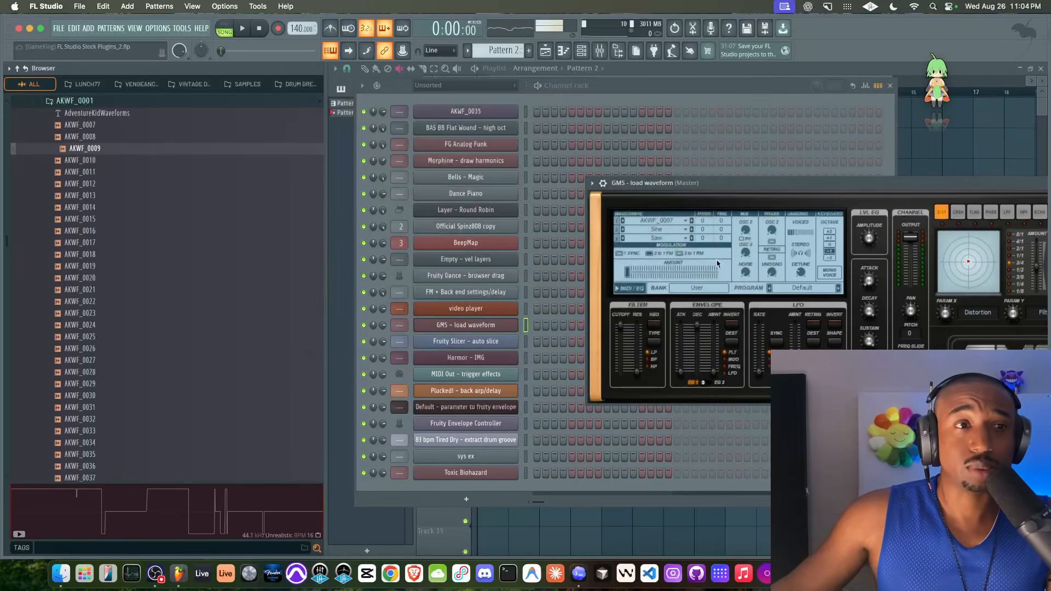
Step: Move the GMS window next to the browser and raise its modulation amount to about one third of the range
left_click_drag(770, 194, 591, 182)
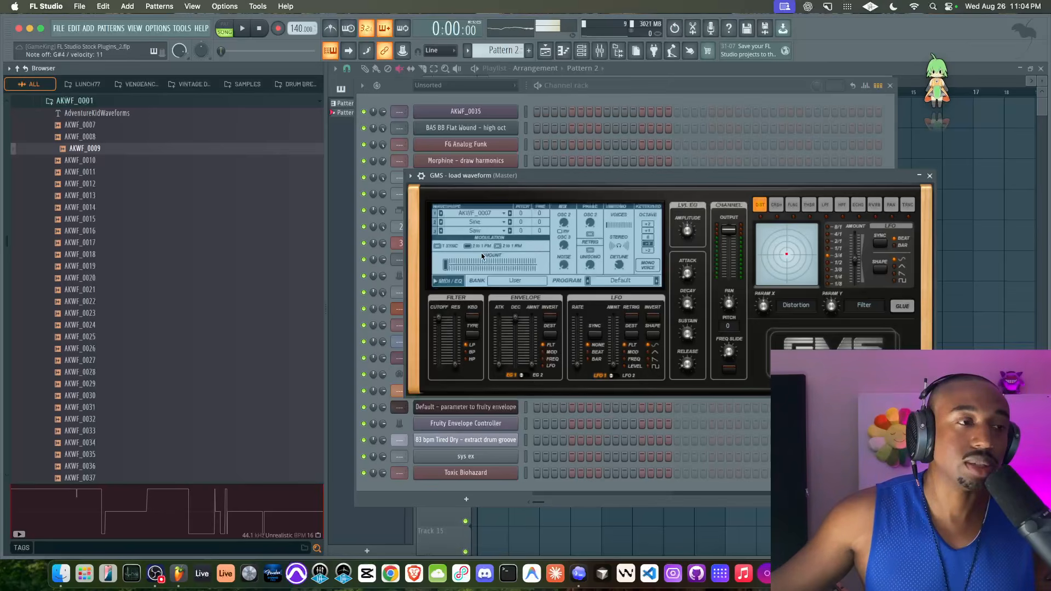
left_click(447, 267)
left_click_drag(475, 266, 477, 266)
left_click_drag(114, 135, 491, 220)
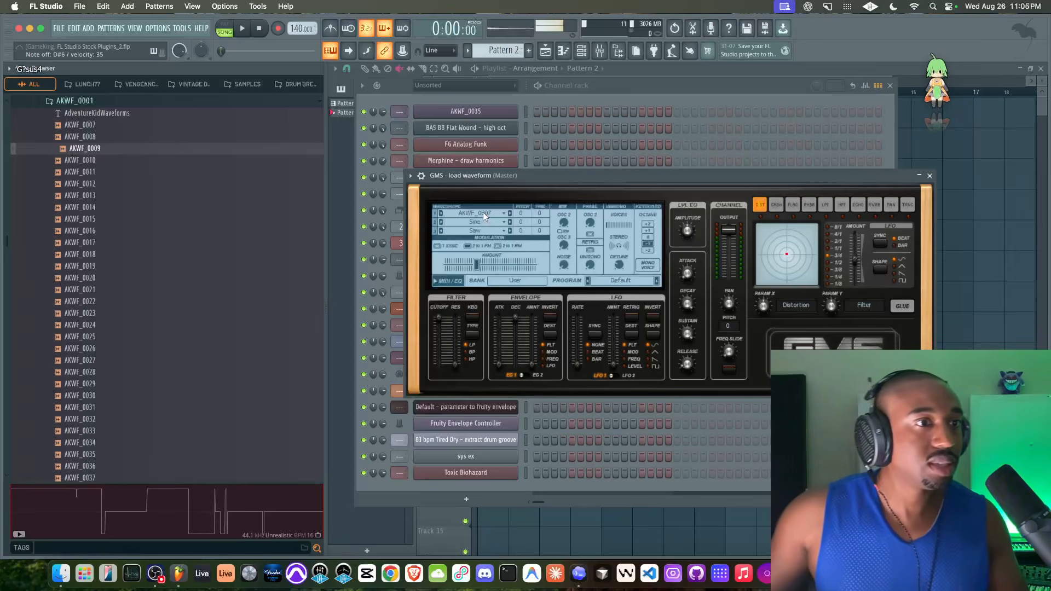
Step: Raise GMS's unison voices and detune, and increase the modulation amount to about 0.65 %
left_click(611, 225)
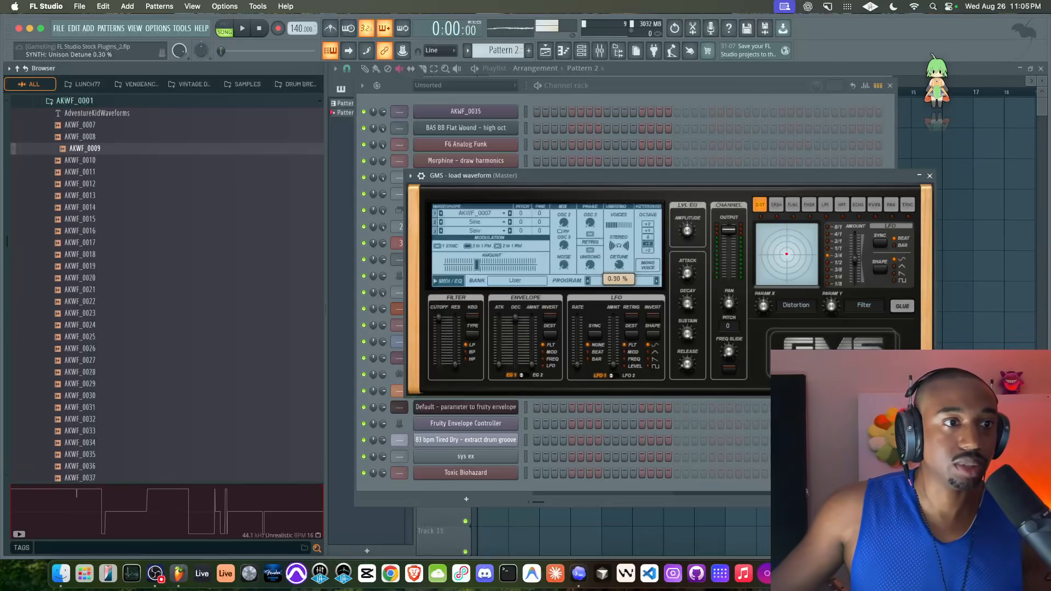
left_click_drag(618, 265, 618, 264)
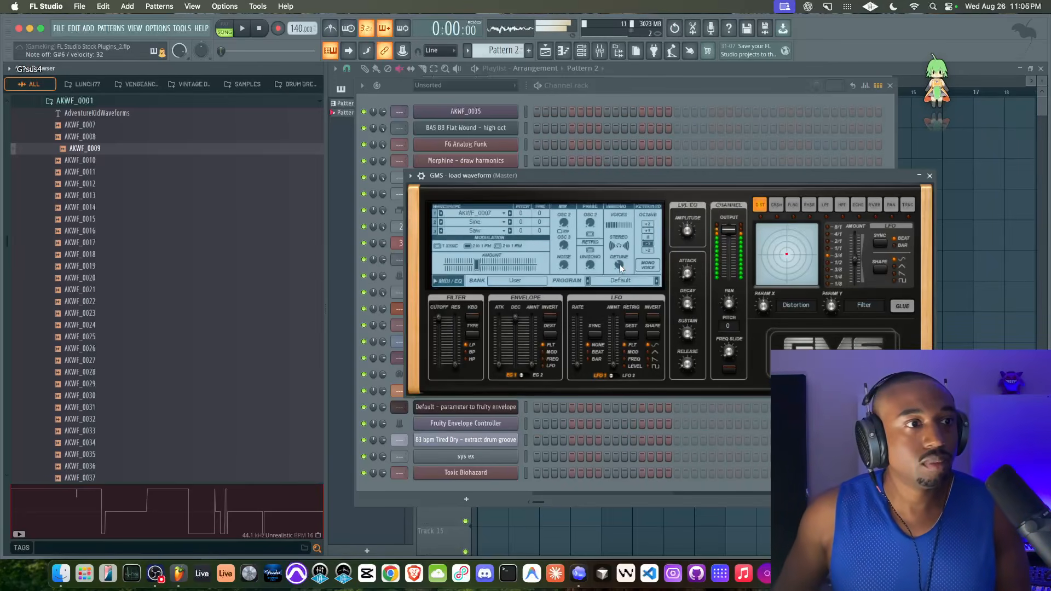
left_click_drag(494, 263, 498, 262)
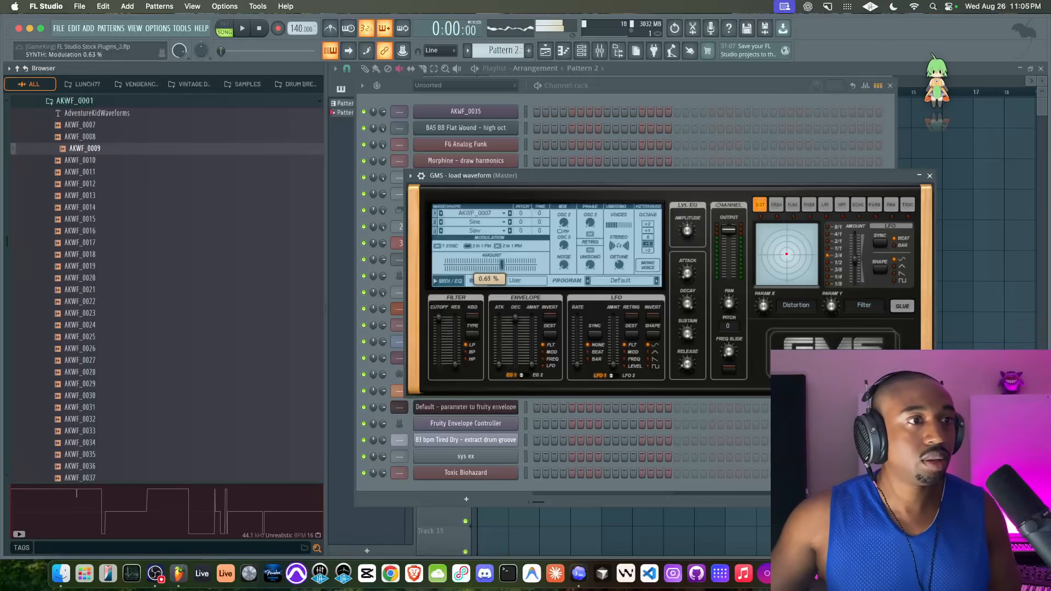
mouse_move(528, 265)
left_mouse_down()
mouse_move(482, 259)
mouse_move(522, 258)
left_mouse_up()
Step: Set oscillator 2's pitch to 12 and reduce the modulation amount to about half
right_click(474, 262)
left_click(525, 253)
left_click_drag(520, 222, 520, 226)
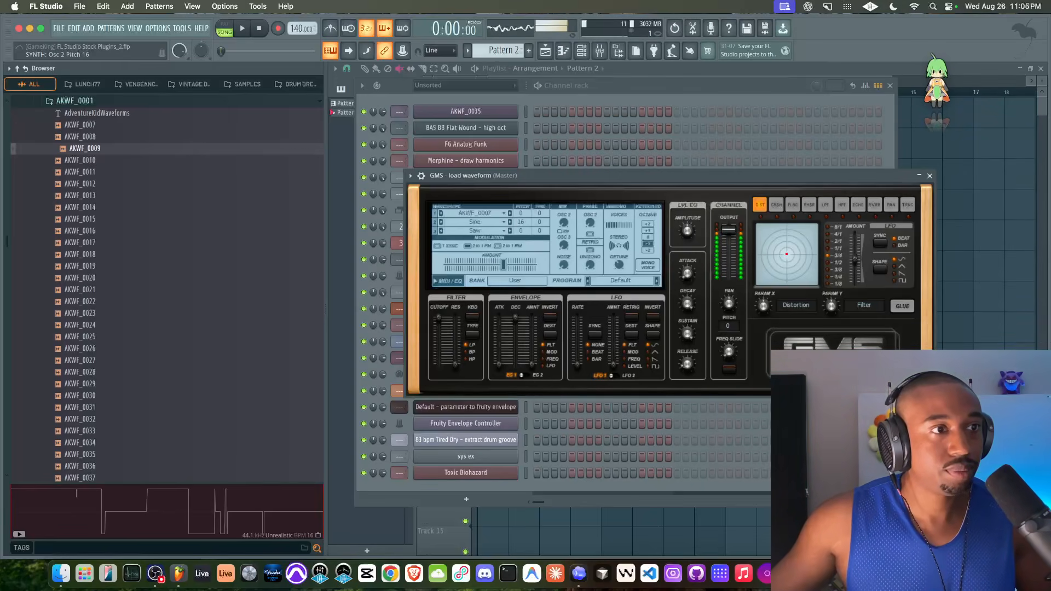
left_click_drag(501, 264, 488, 263)
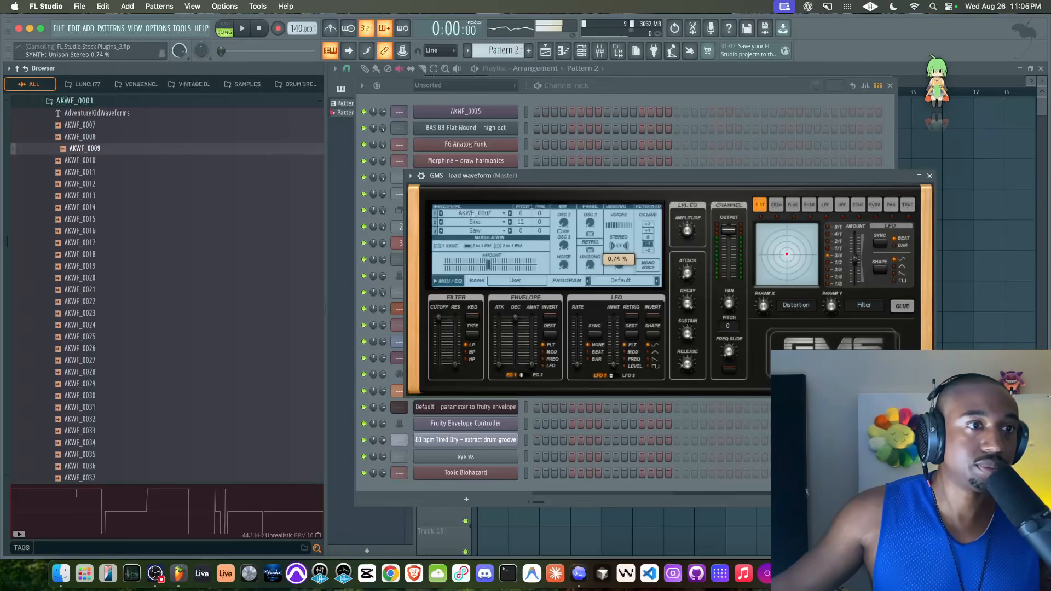
Step: Lower GMS's unison voices, set the modulation amount to 0.43 %, and reset oscillator 2's pitch to 0
left_click_drag(619, 264, 618, 226)
left_click_drag(489, 265, 489, 262)
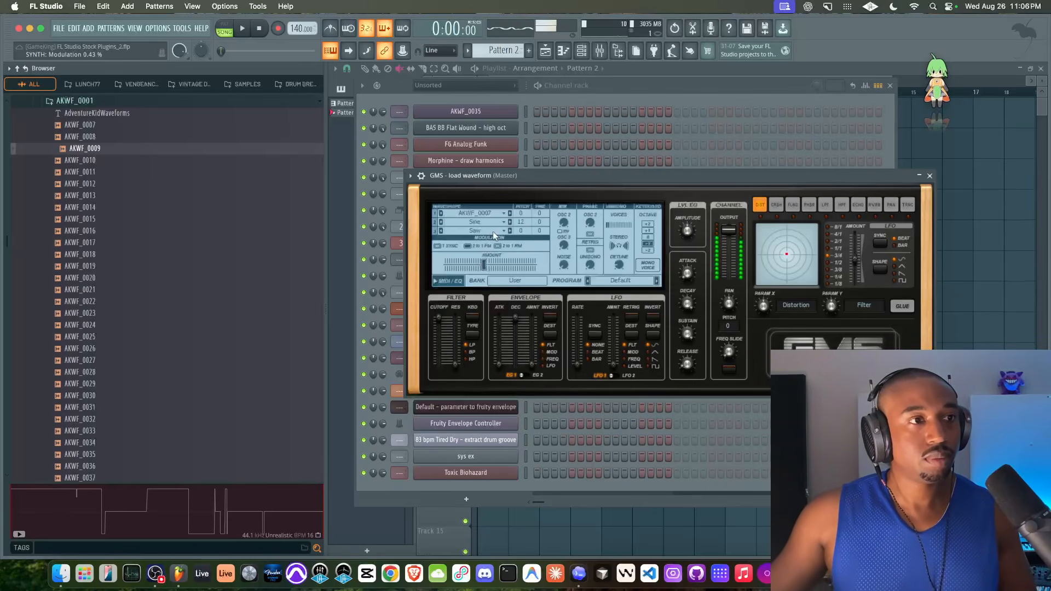
left_click(524, 219, "alt")
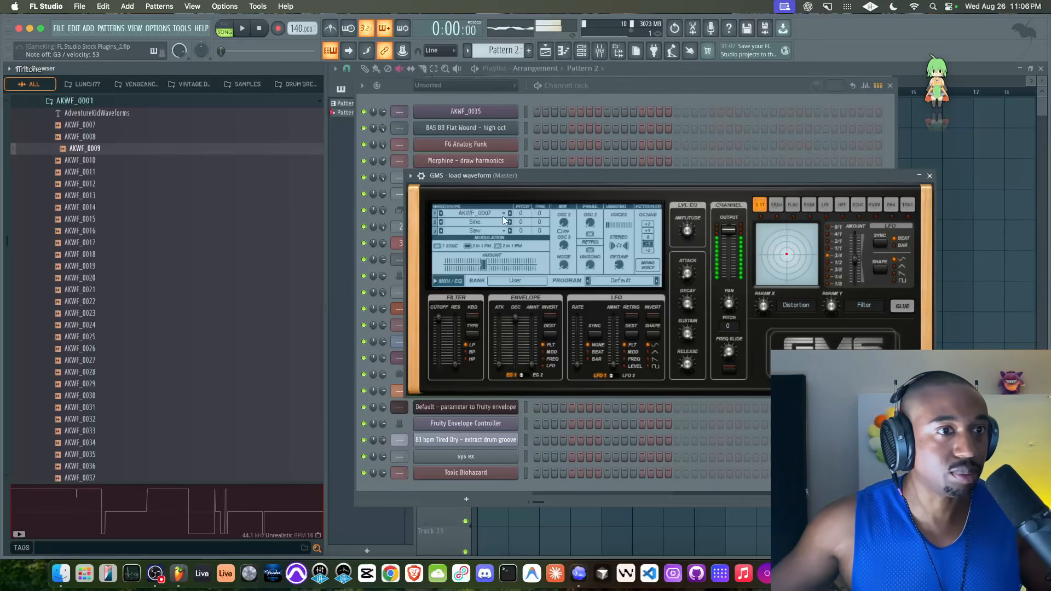
left_click_drag(729, 229, 728, 224)
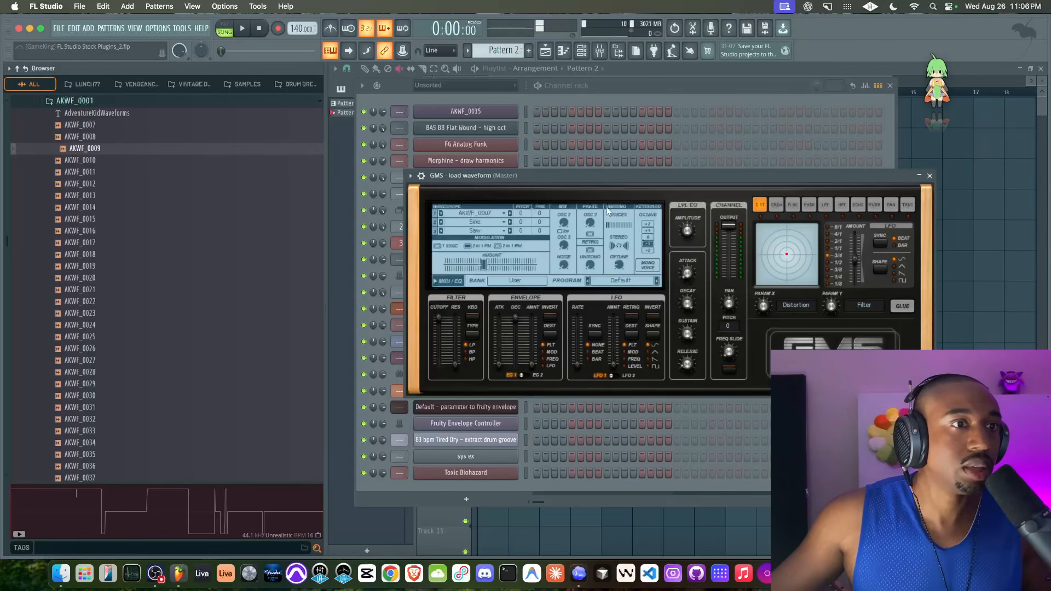
Step: Show GMS's miscellaneous channel settings with the mono and glide options, and return to the synth controls
left_click(421, 175)
left_click(442, 195)
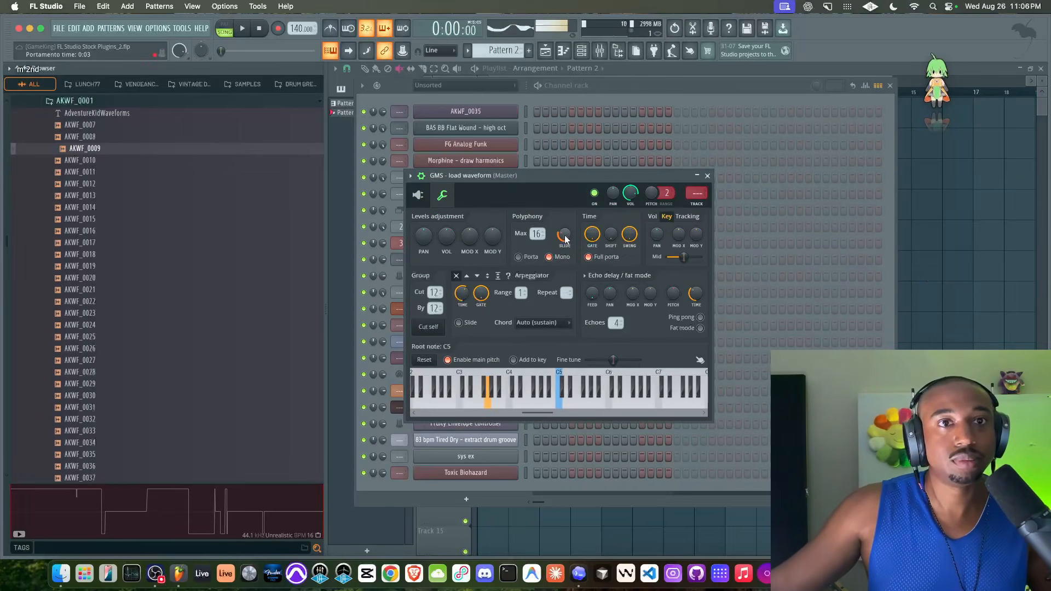
left_click(419, 195)
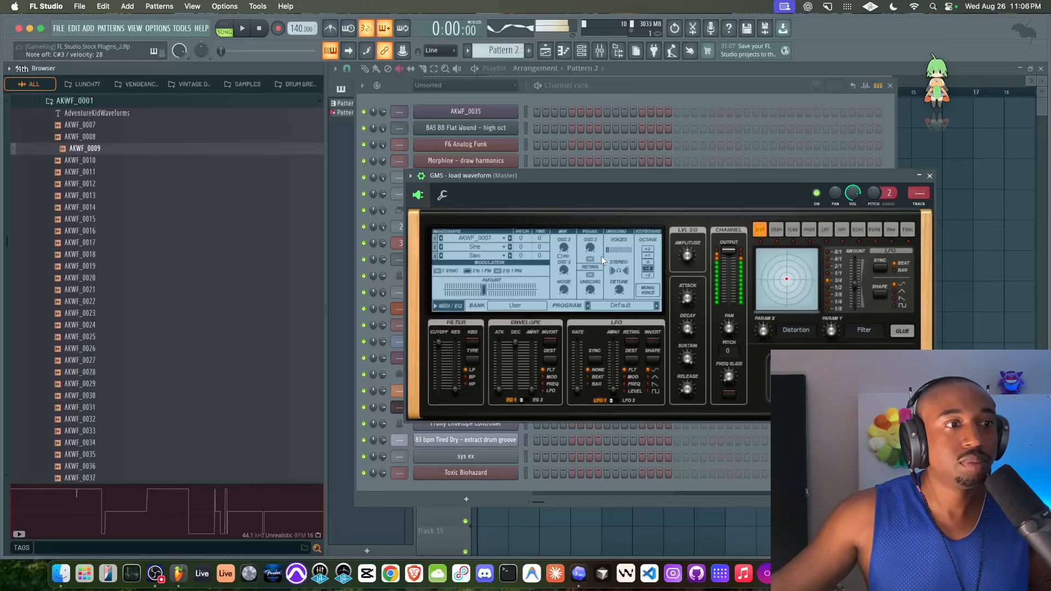
Step: Lower GMS's filter cutoff, set the resonance to 0.66 %, and reduce the envelope decay while raising its amount
left_click_drag(438, 342, 455, 358)
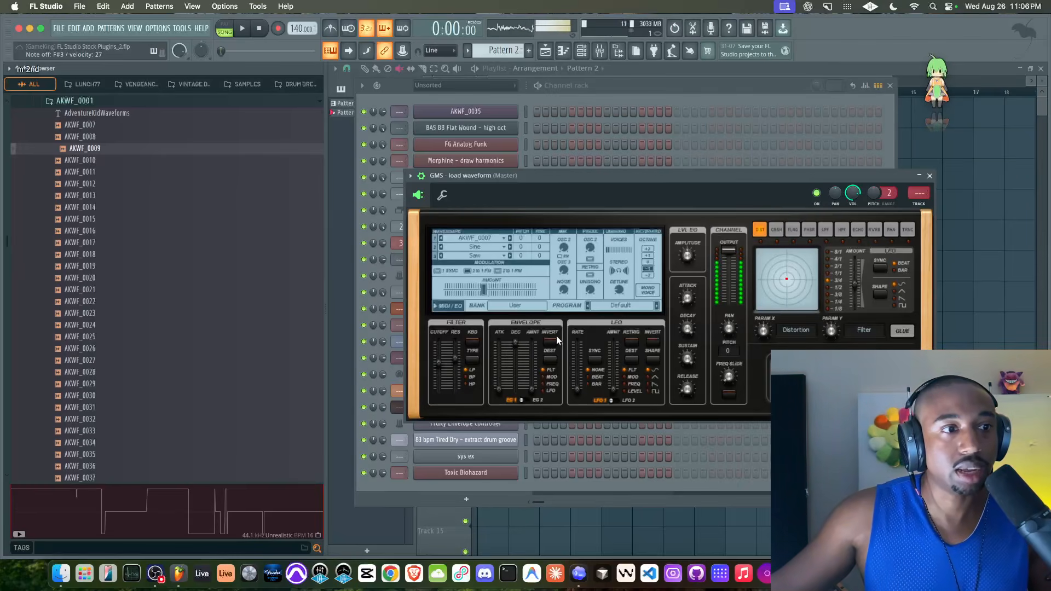
left_click_drag(533, 358, 535, 388)
left_click_drag(515, 343, 532, 361)
left_click_drag(438, 363, 439, 371)
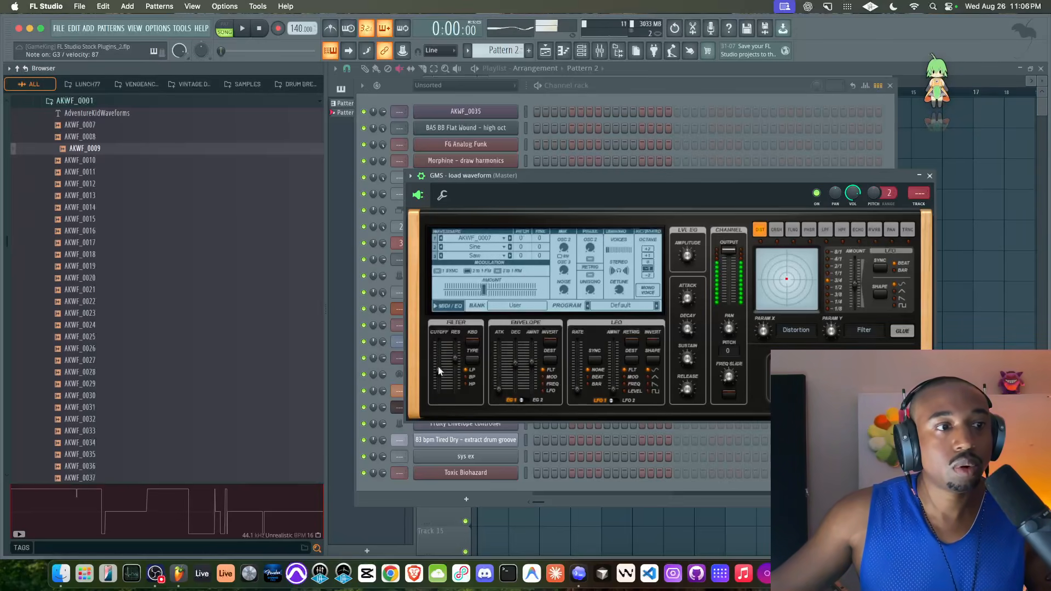
left_click(456, 358)
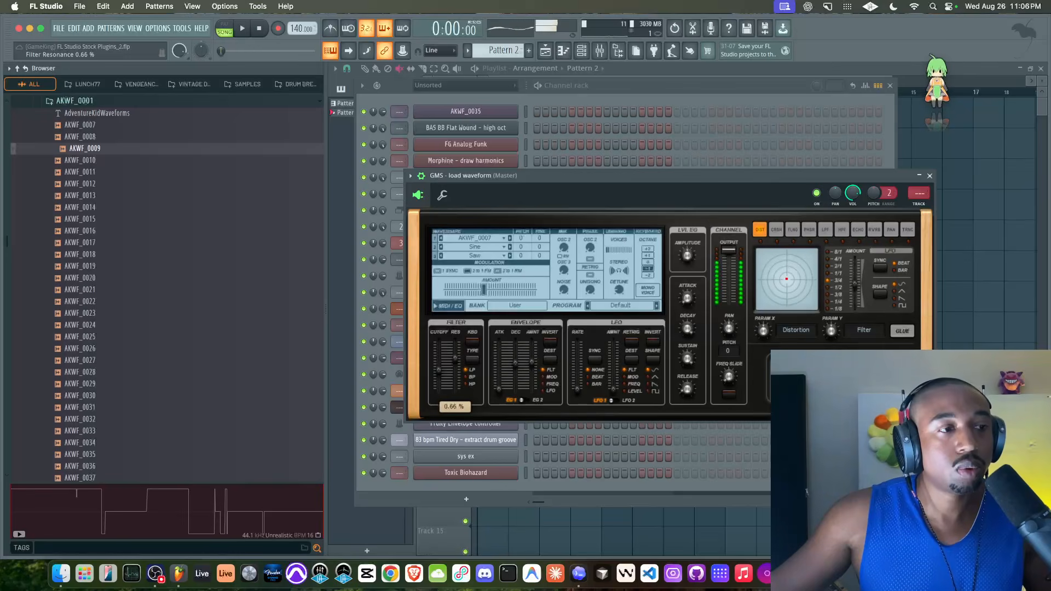
left_click(533, 359)
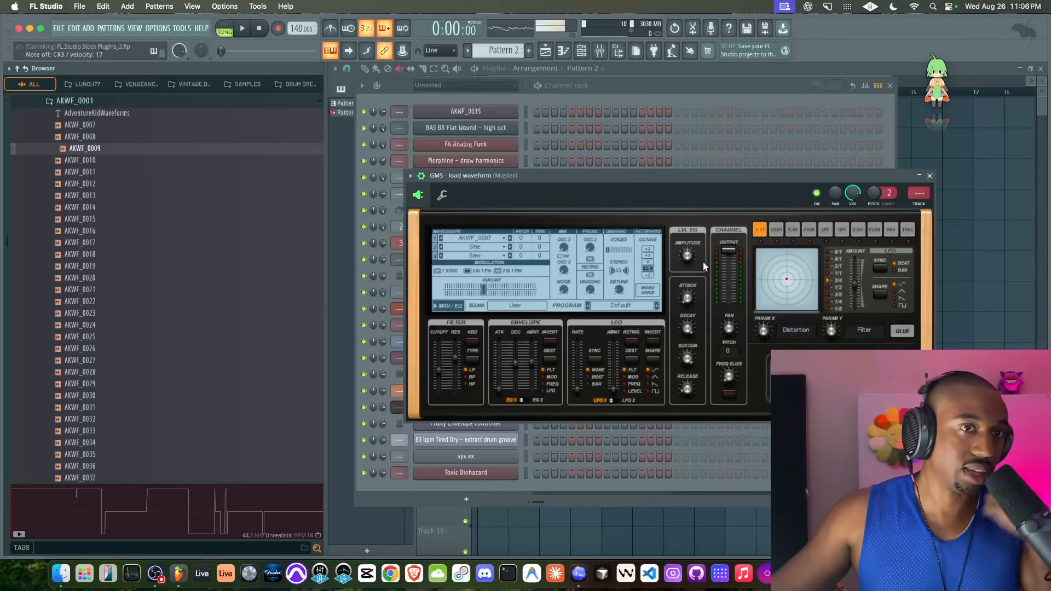
Step: Close GMS and open the Fruity Slicer - auto slice channel
left_click(929, 175)
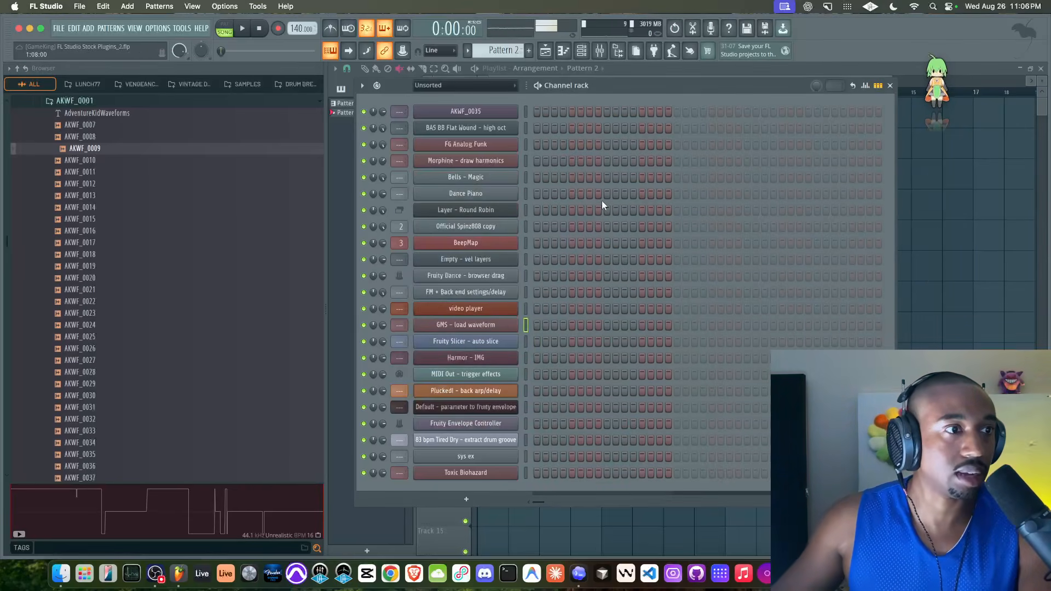
left_click(491, 341)
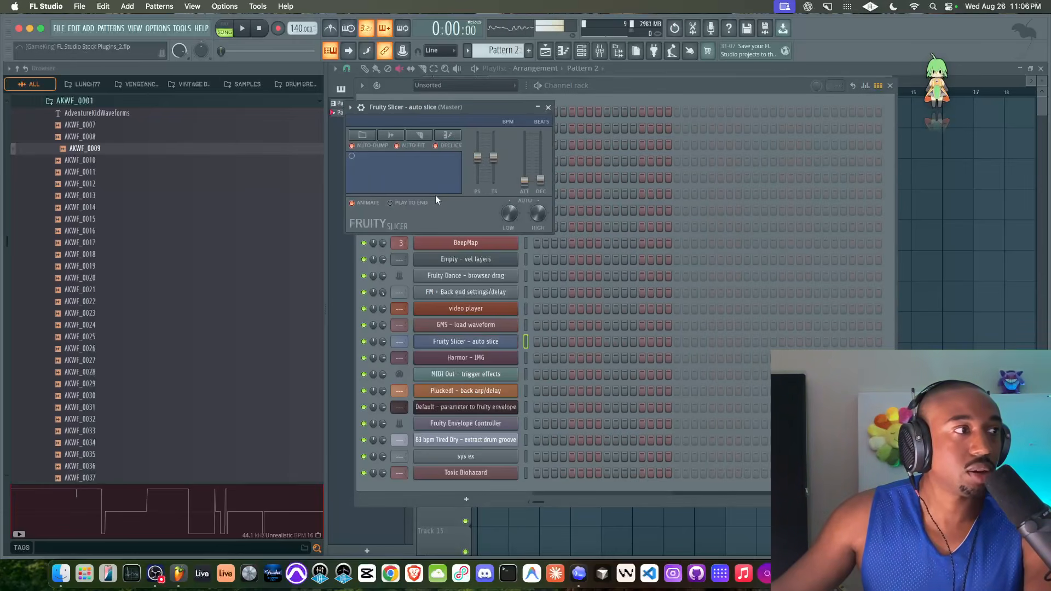
scroll(137, 181, "up", 3)
Step: Load Adieu - Cascade Drum Break - 65 BPM from the Adieu - Rhythm Drum Breaks folder in Drum Breaks into Fruity Slicer
left_click(295, 84)
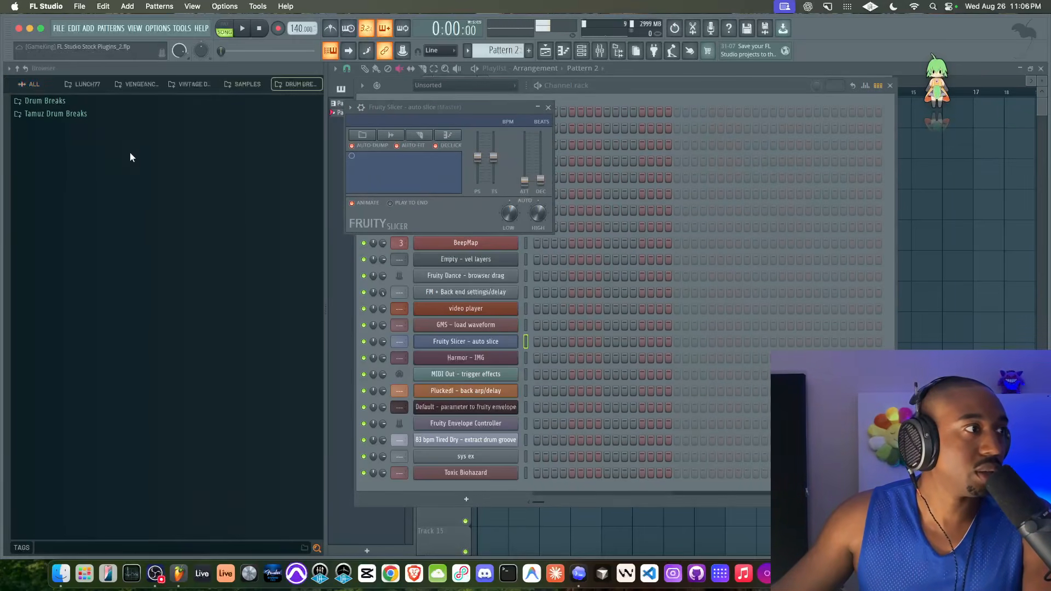
left_click(44, 101)
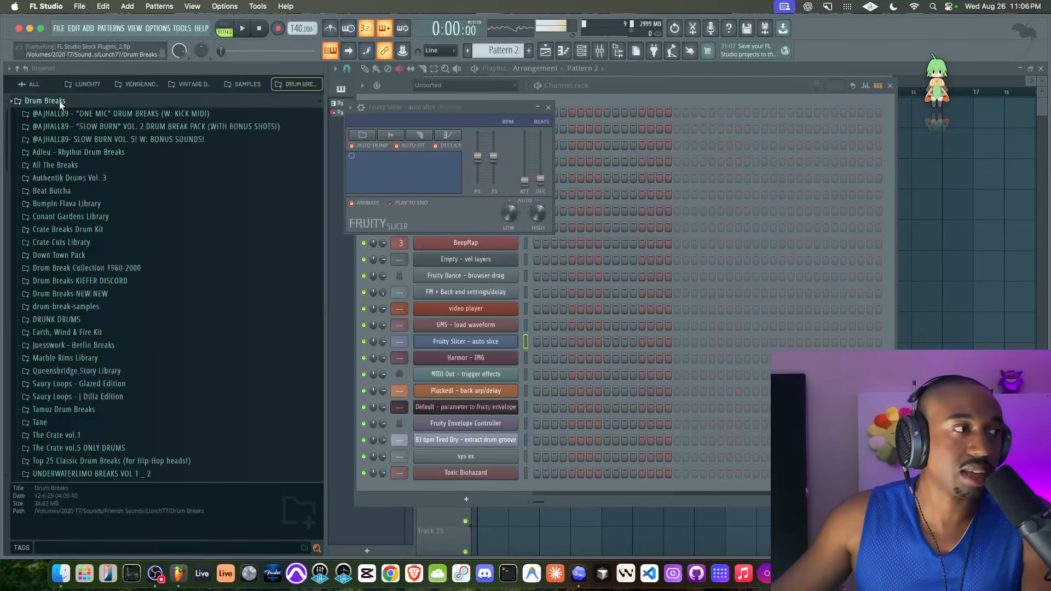
left_click(71, 153)
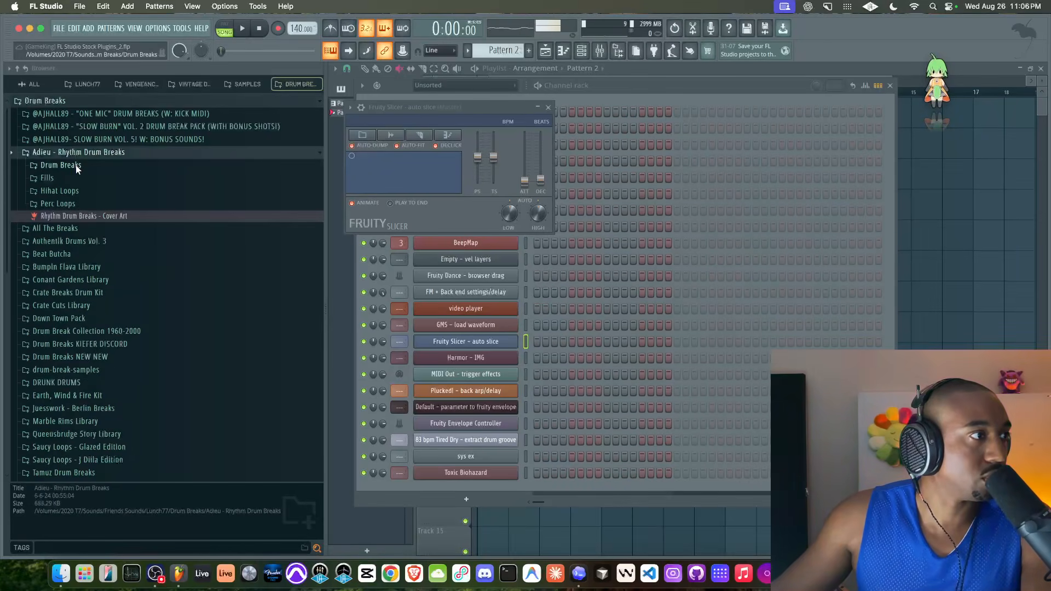
left_click(77, 166)
left_click(95, 189)
left_click_drag(96, 188, 408, 124)
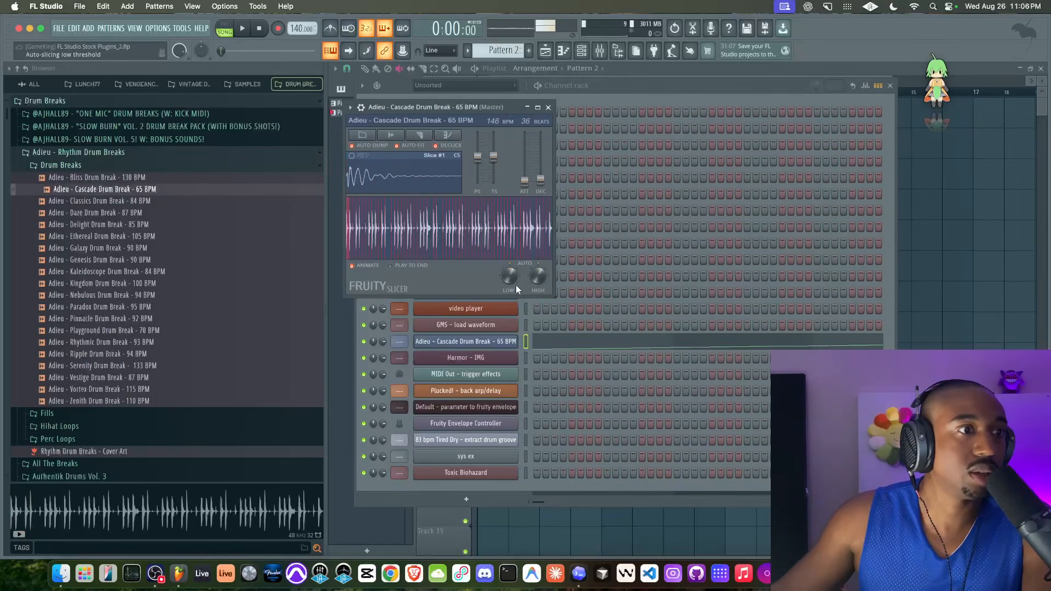
Step: Adjust Fruity Slicer's low and high auto-slicing thresholds and turn on Play to End
left_click_drag(507, 275, 510, 270)
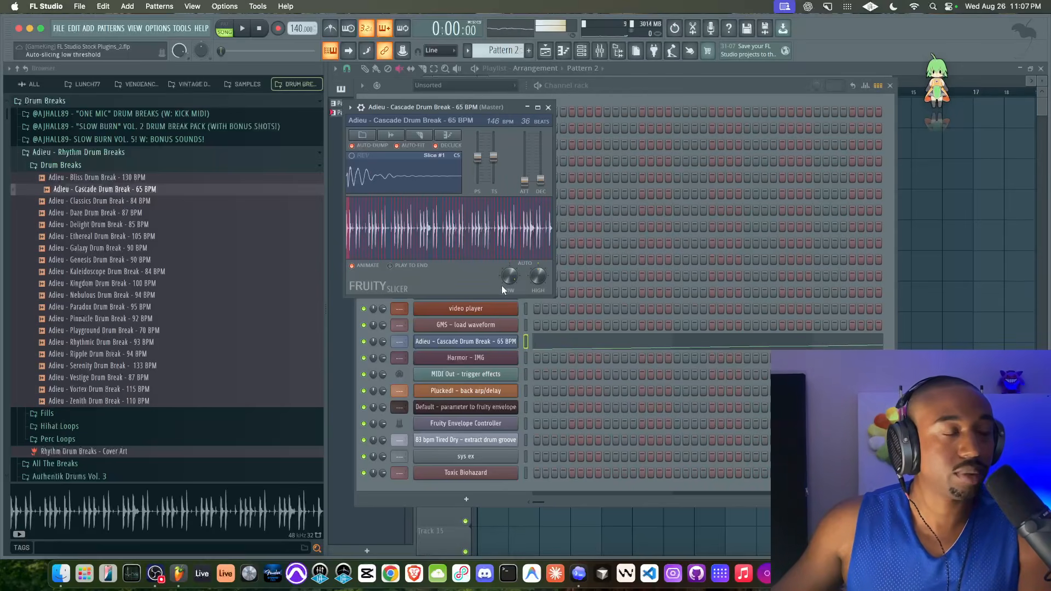
left_click_drag(509, 280, 541, 270)
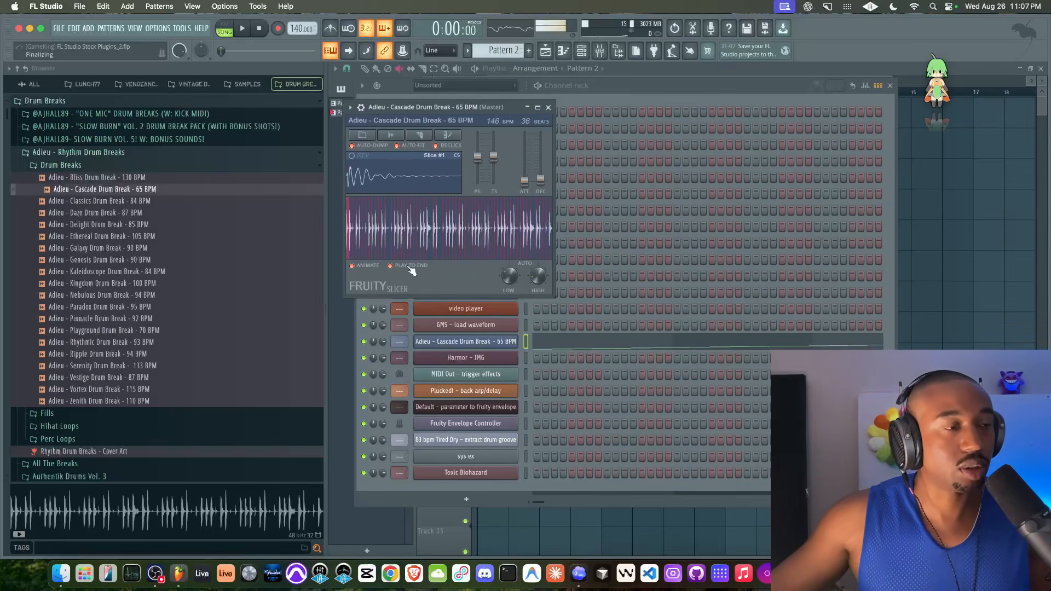
left_click(402, 266)
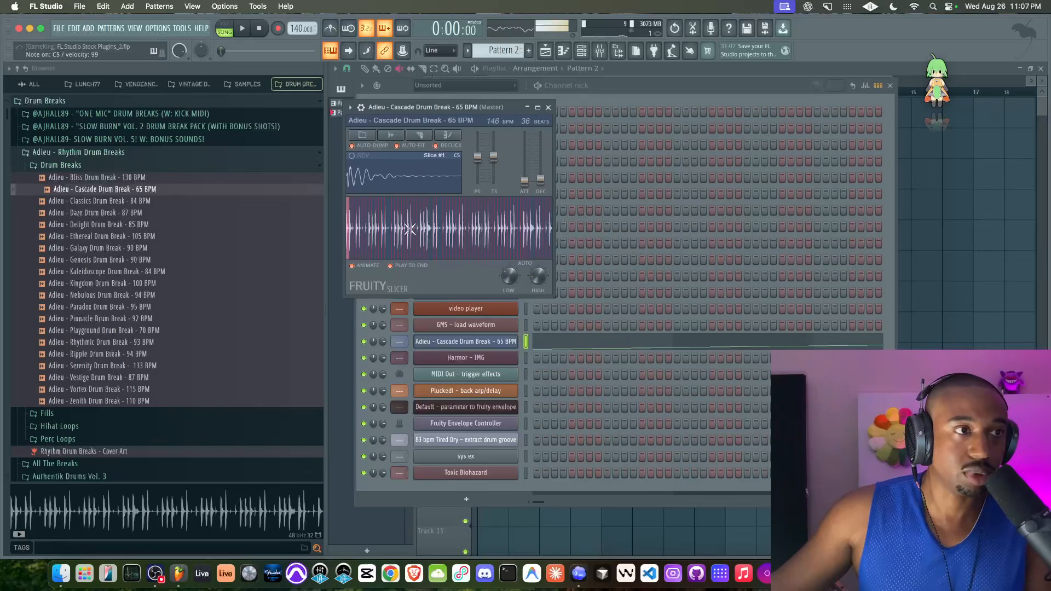
Step: Raise the slicer channel's volume multiplier to 126% in its miscellaneous functions and return to the slicer view
left_click(360, 107)
left_click(405, 127)
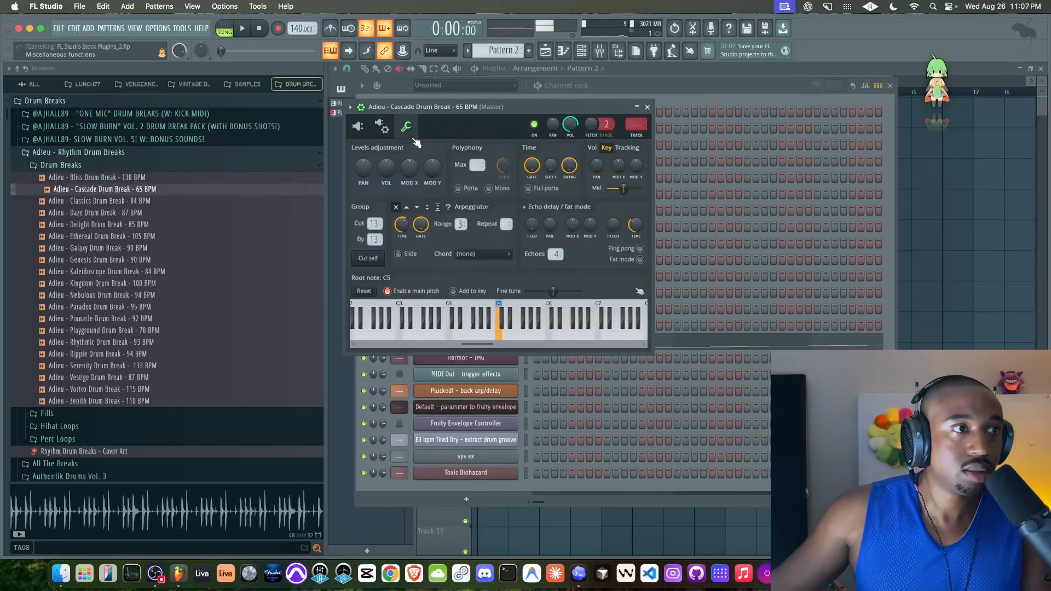
left_click_drag(375, 165, 375, 163)
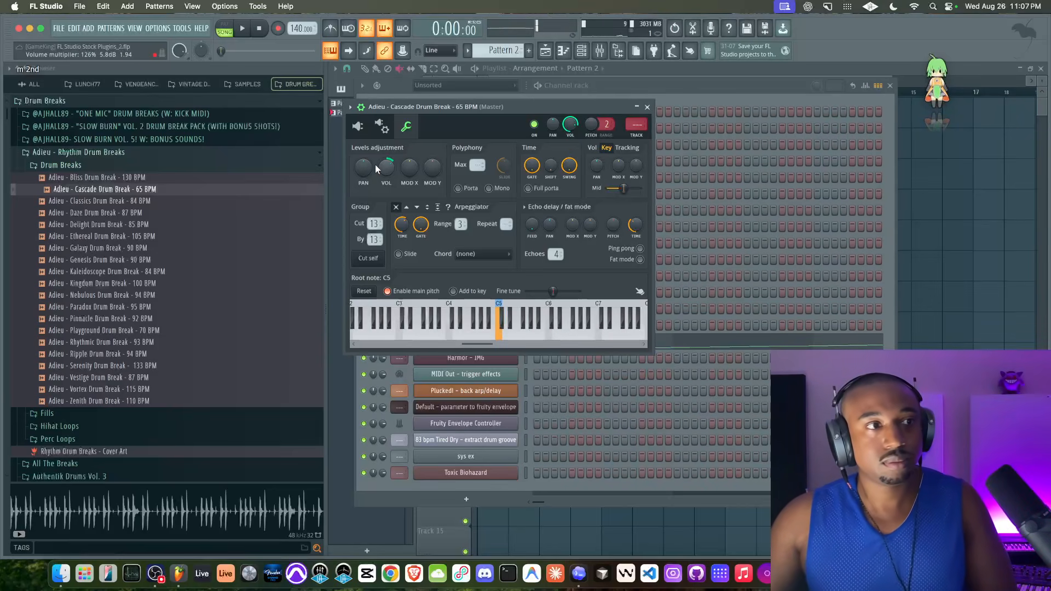
left_click(362, 131)
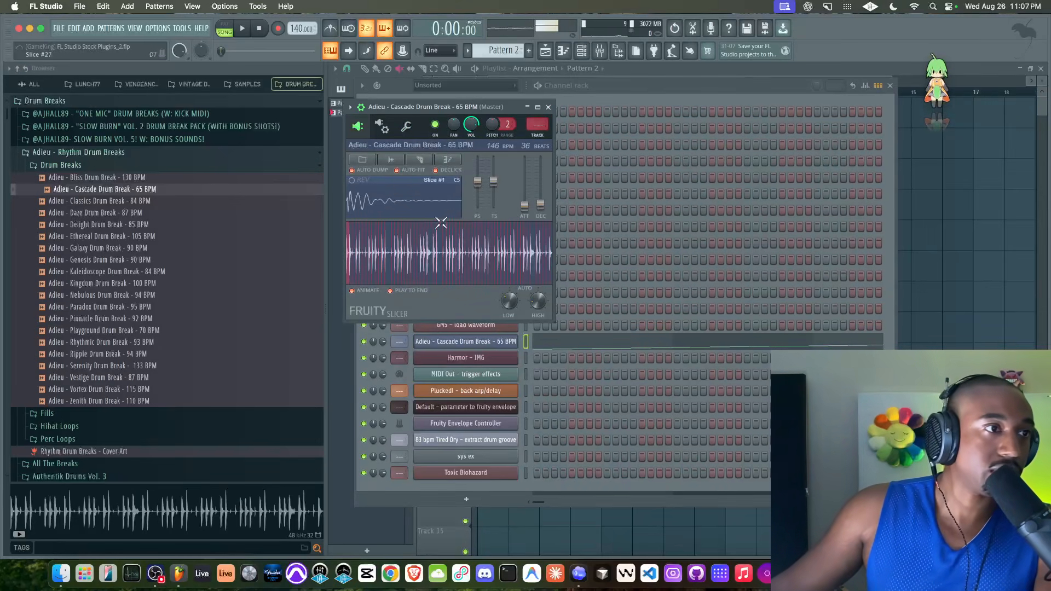
Step: Audition individual slices of the Cascade drum break in Fruity Slicer's waveform with Play to End on
left_click(377, 252)
left_click(393, 245)
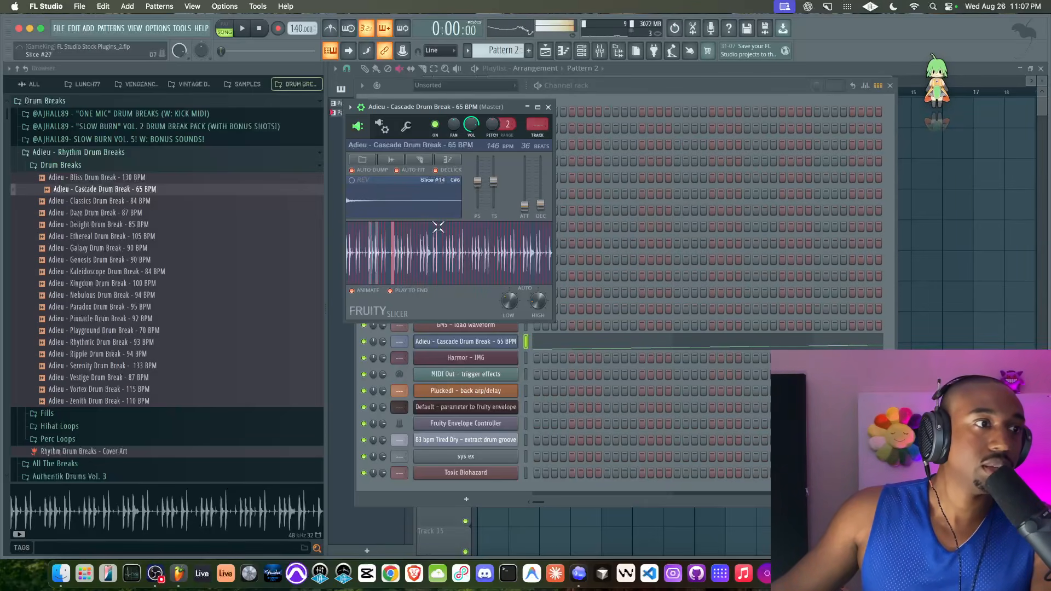
left_click(391, 291)
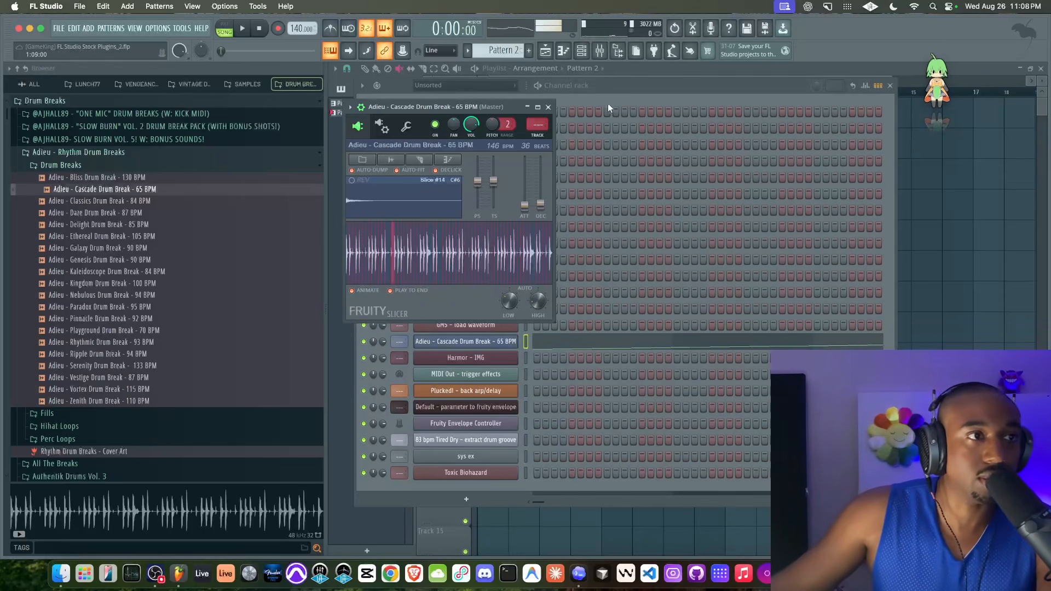
Step: Open the Harmor - IMG channel in place of the Fruity Slicer window and reset it to the Default preset
left_click(548, 108)
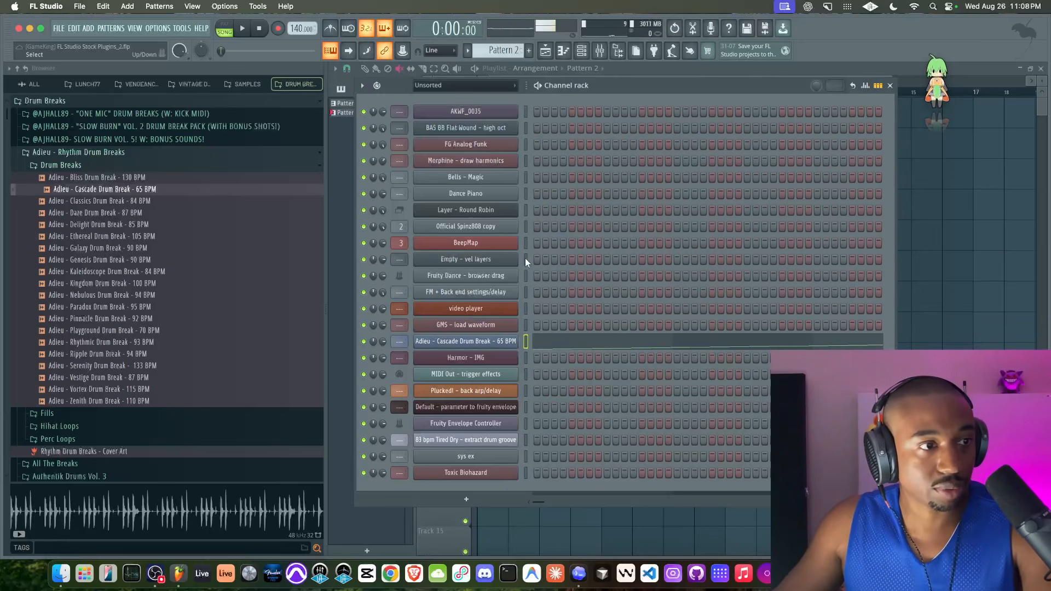
left_click(483, 357)
left_click_drag(579, 147, 539, 97)
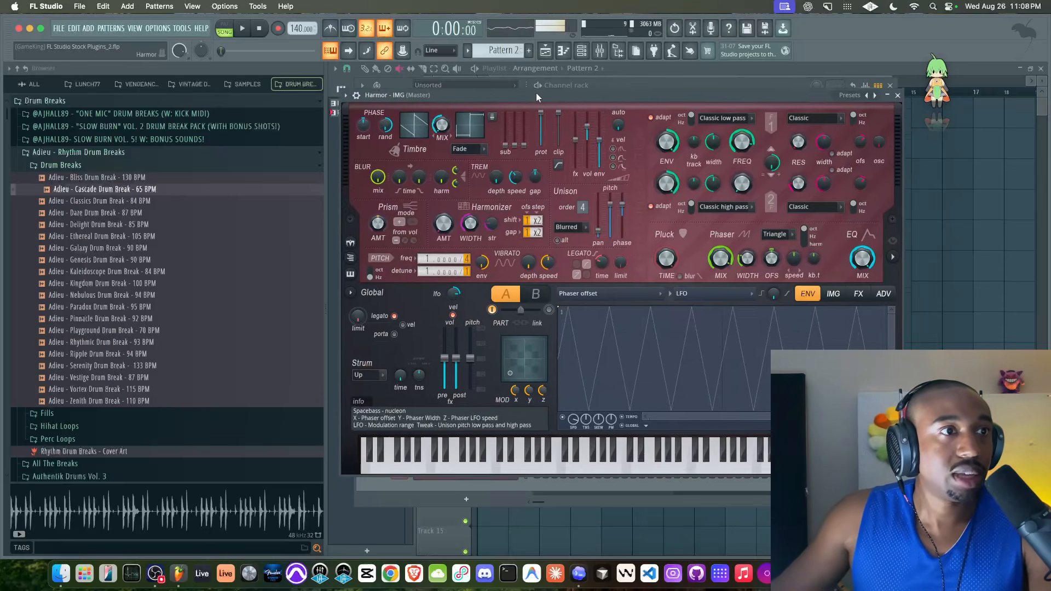
left_click(825, 286)
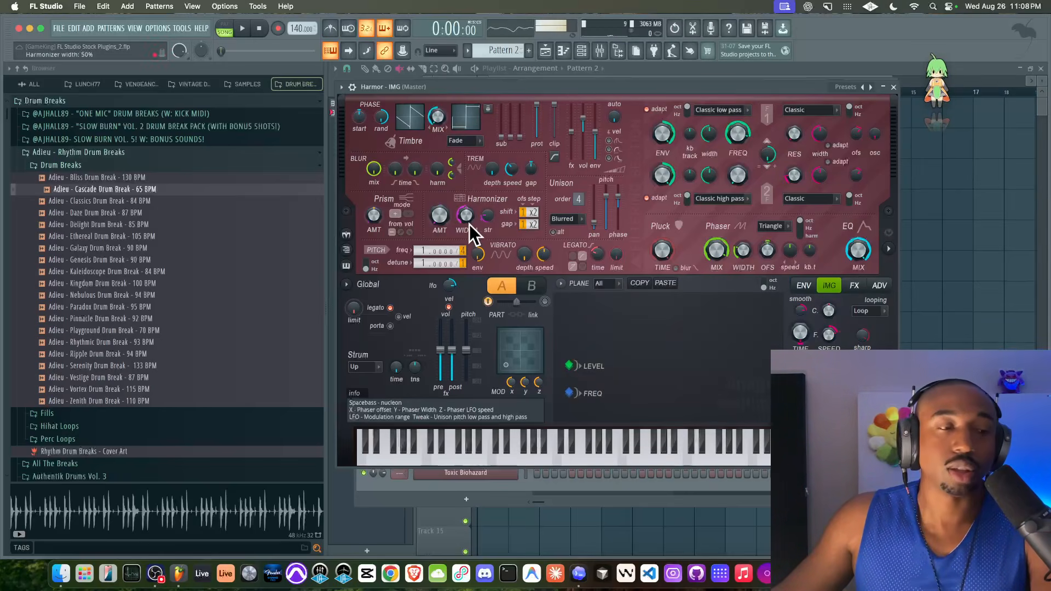
left_click(575, 343)
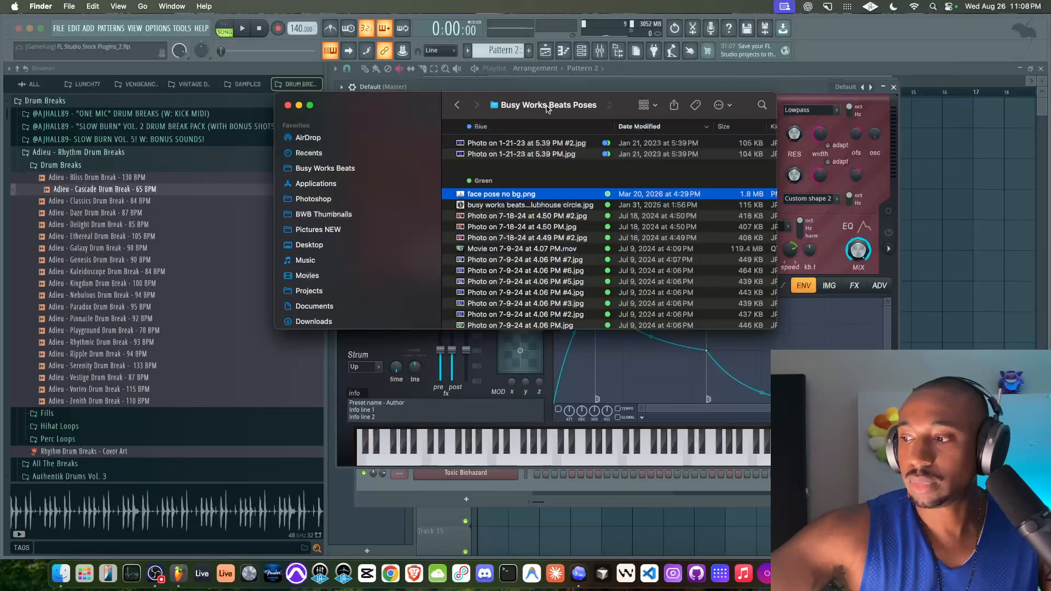
Step: Preview the image face pose no bg.png in Finder and move the Finder window clear of Harmor
key("space")
key("space")
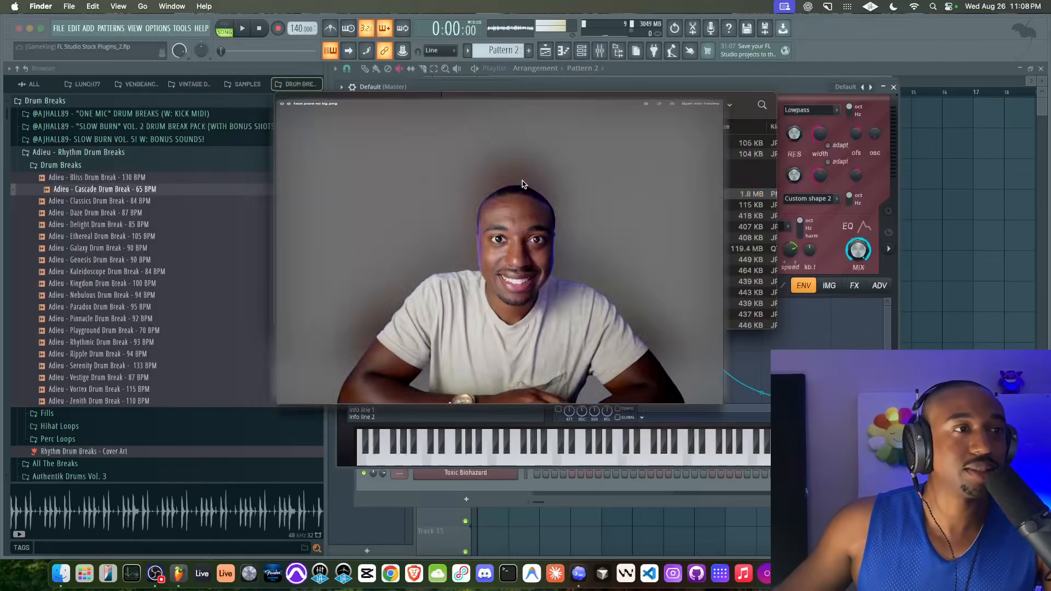
left_click_drag(624, 105, 362, 116)
Step: Load face pose no bg.png from Finder into Harmor's image synthesis area and put the Finder window away
left_click(829, 286)
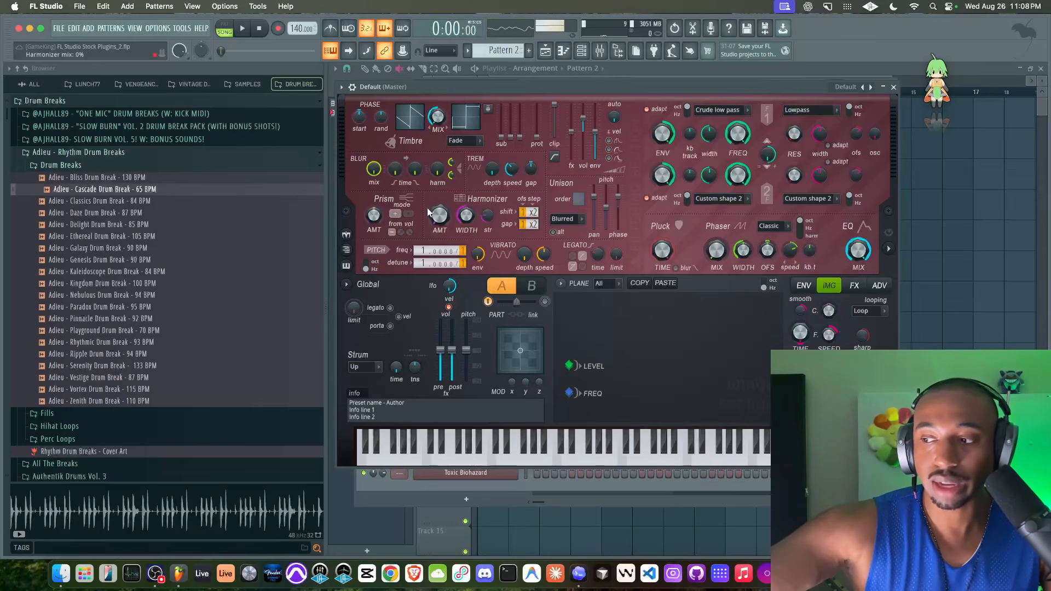
key("super+Tab")
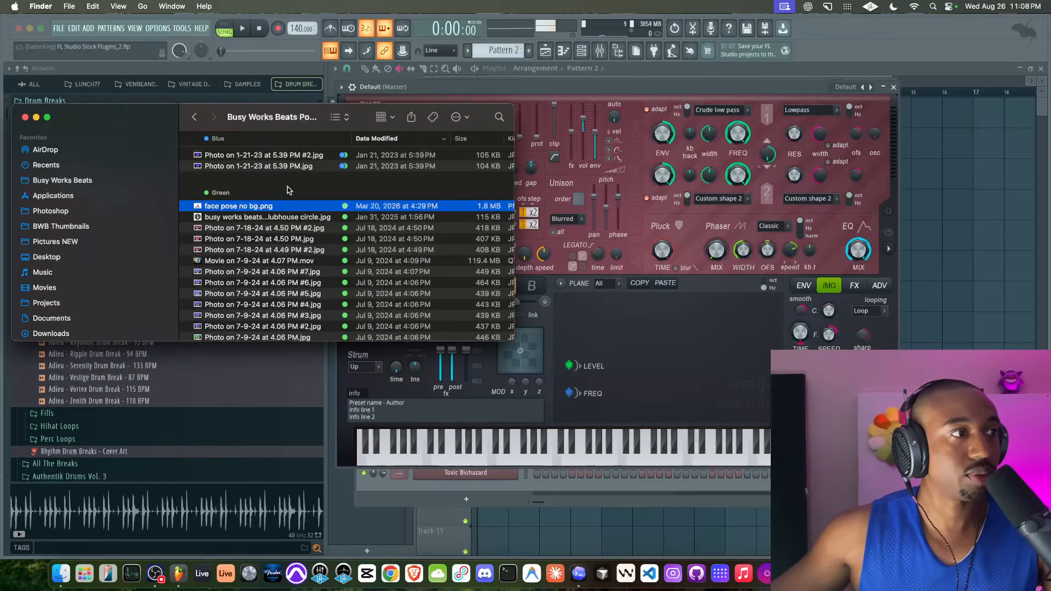
left_click_drag(249, 204, 635, 334)
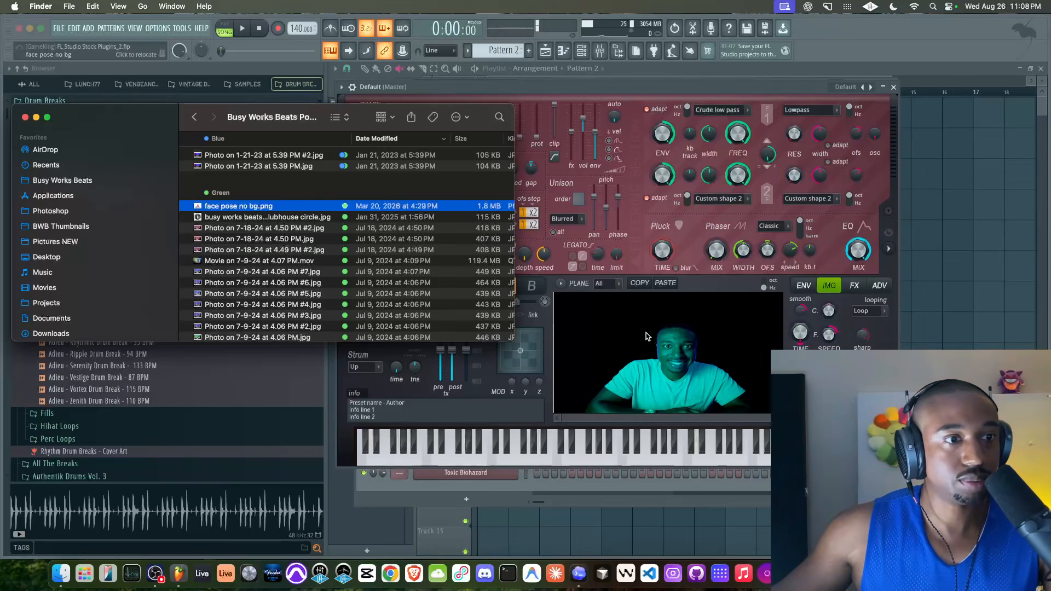
left_click(36, 119)
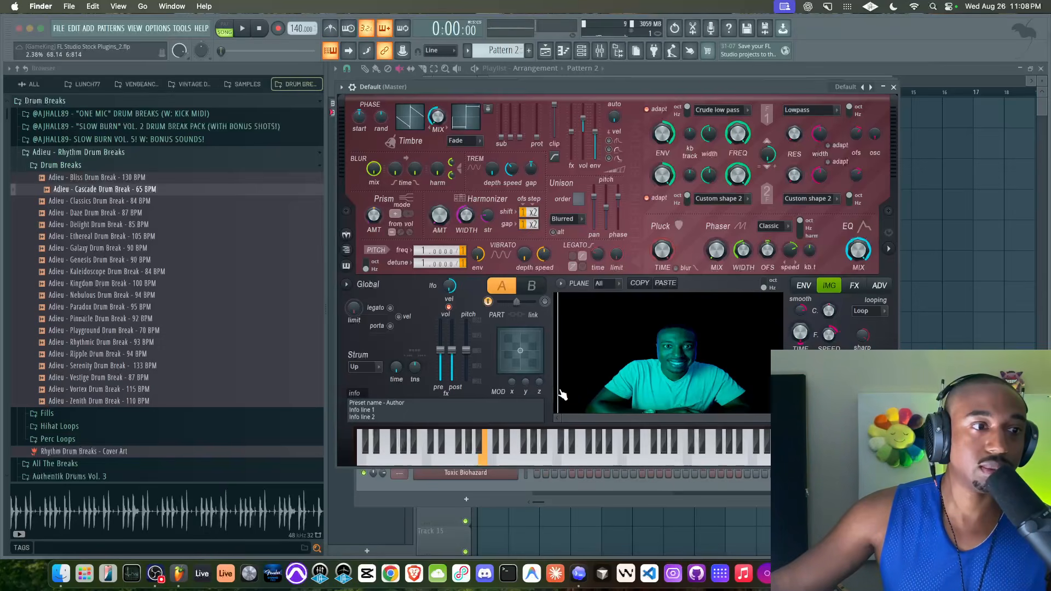
Step: Switch the looping mode of Harmor's image to Ping pong and adjust the image playback settings, including the coarse speed
left_click_drag(804, 327, 804, 319)
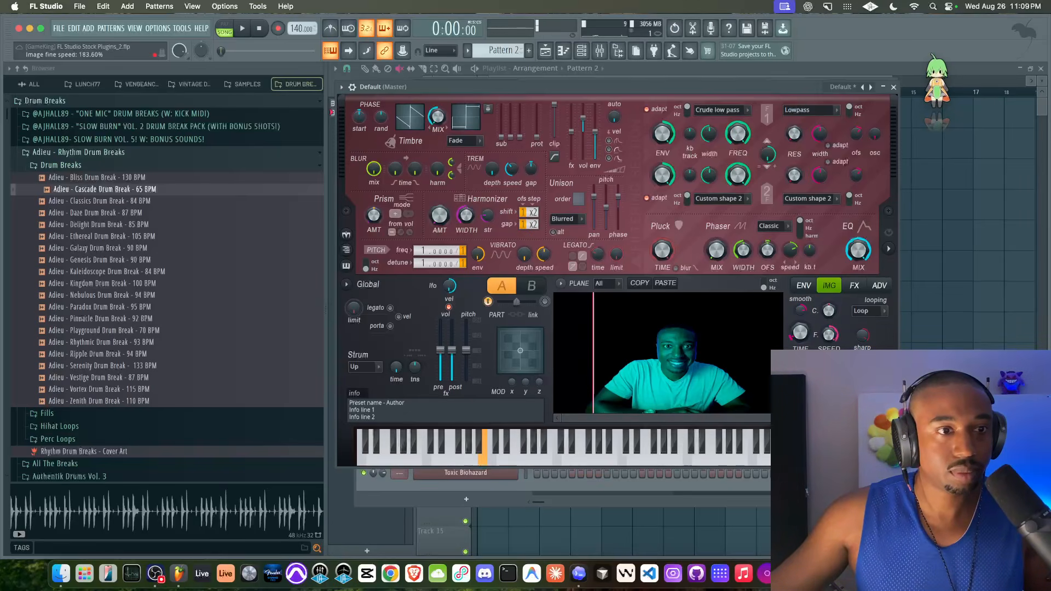
left_click(879, 312)
left_click(870, 345)
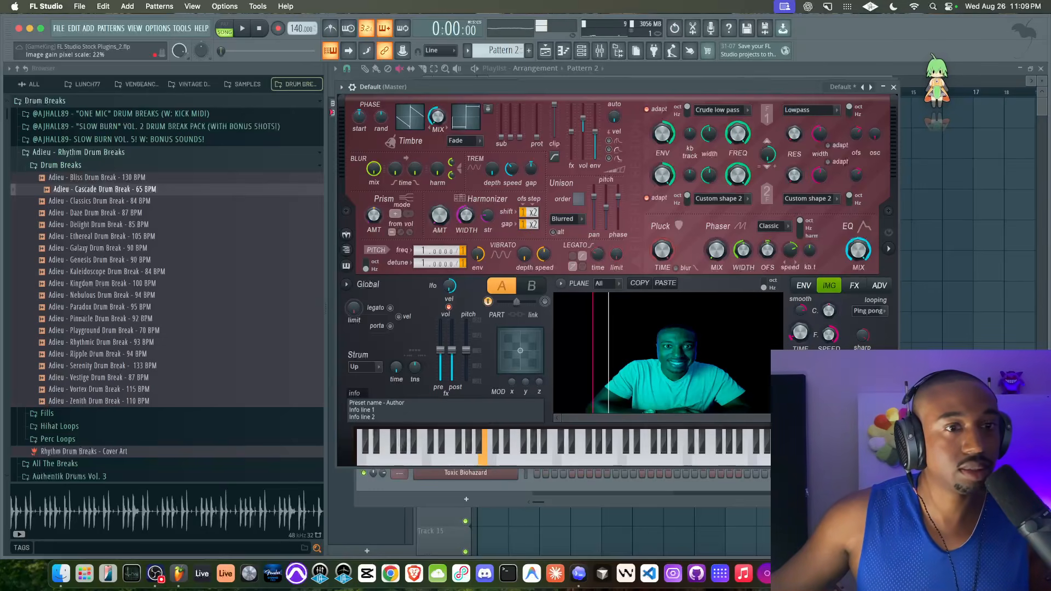
left_click_drag(800, 372, 800, 358)
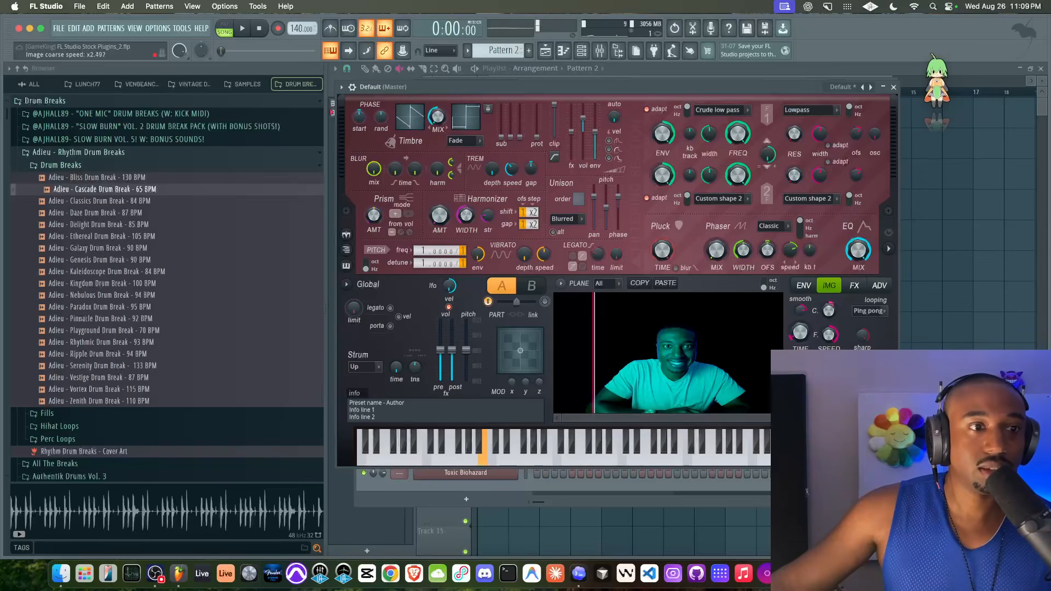
left_click_drag(829, 310, 827, 307)
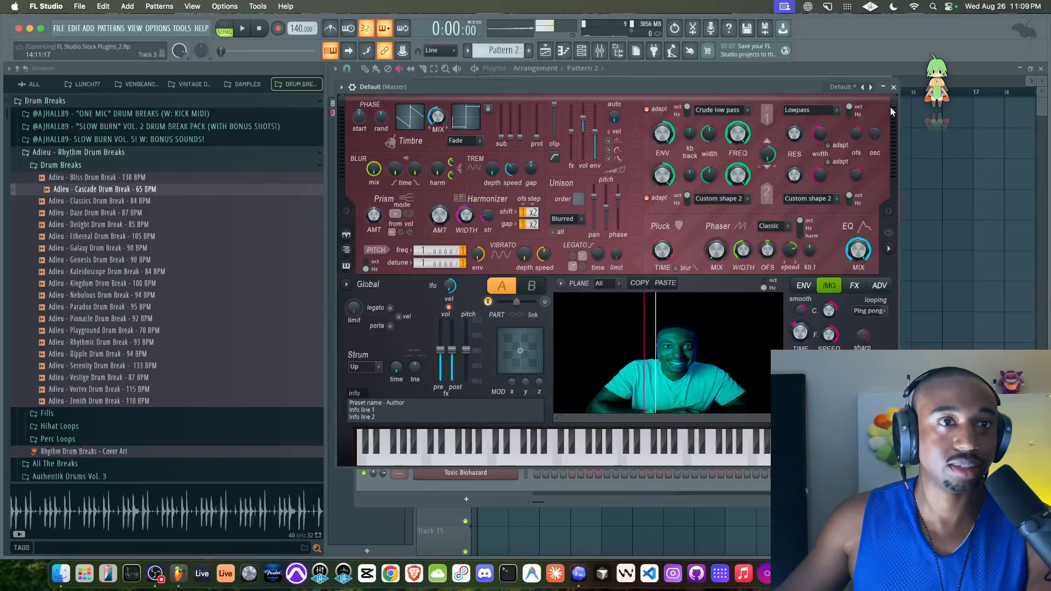
Step: Expand Harmor's spectrum visualizer to view the sound it produces, and close the plugin
left_click(888, 250)
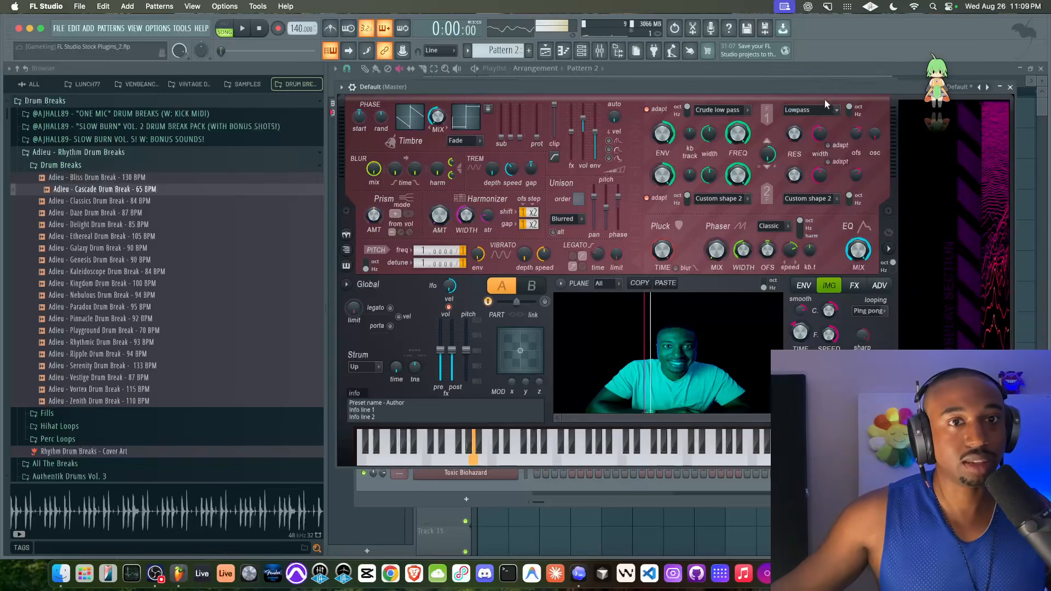
left_click_drag(799, 87, 693, 89)
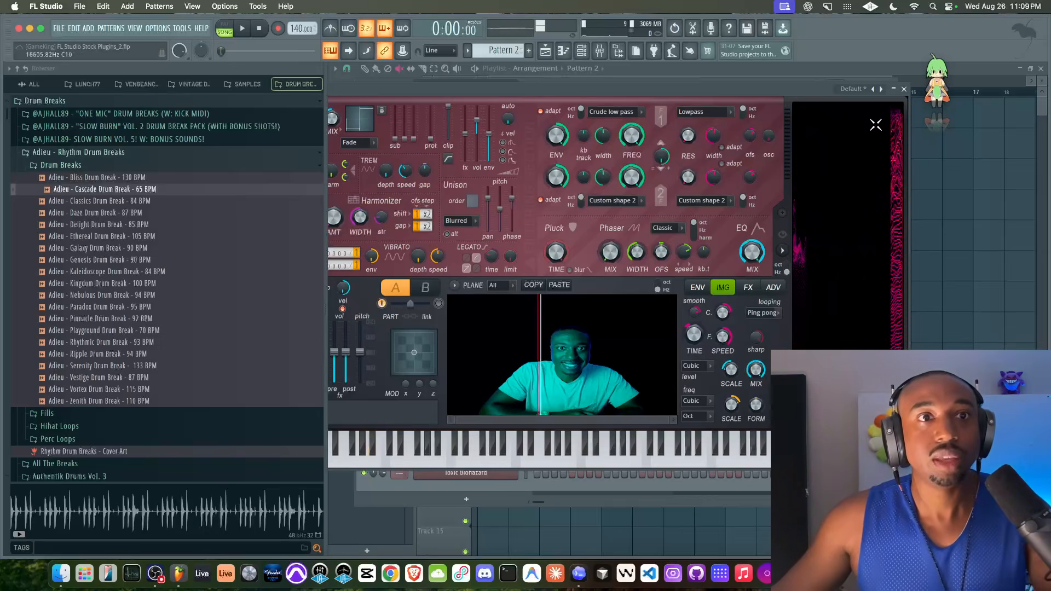
left_click(904, 90)
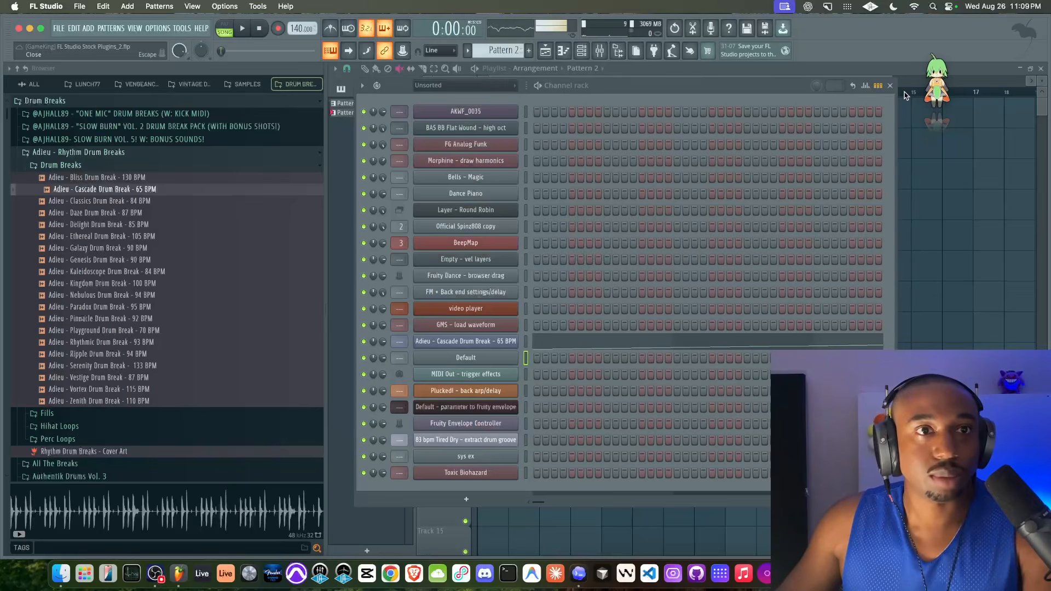
Step: Inspect the port setting of the MIDI Out - trigger effects channel and close its window
left_click(500, 374)
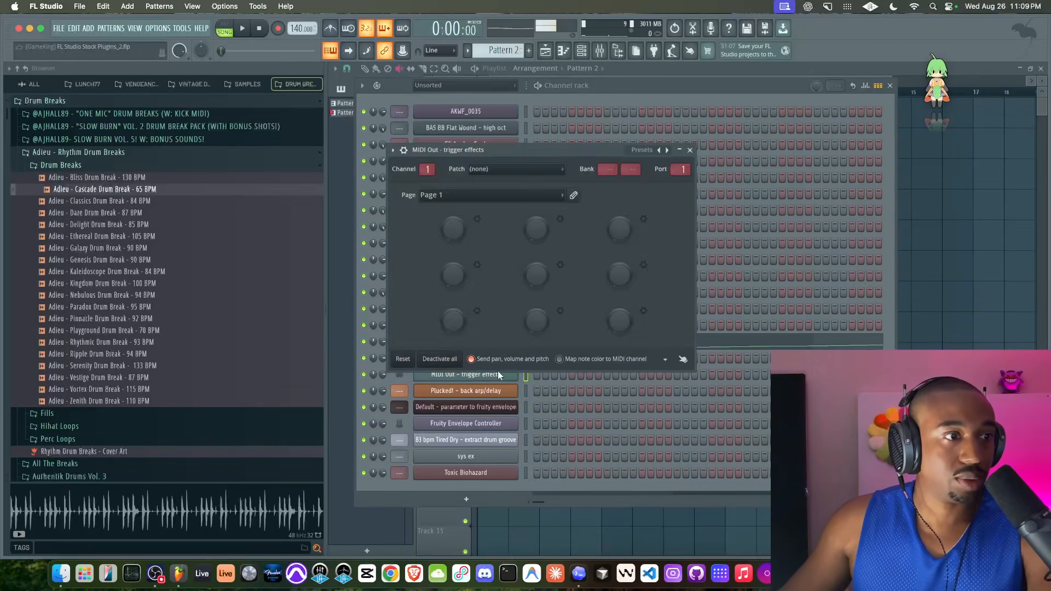
left_click(690, 150)
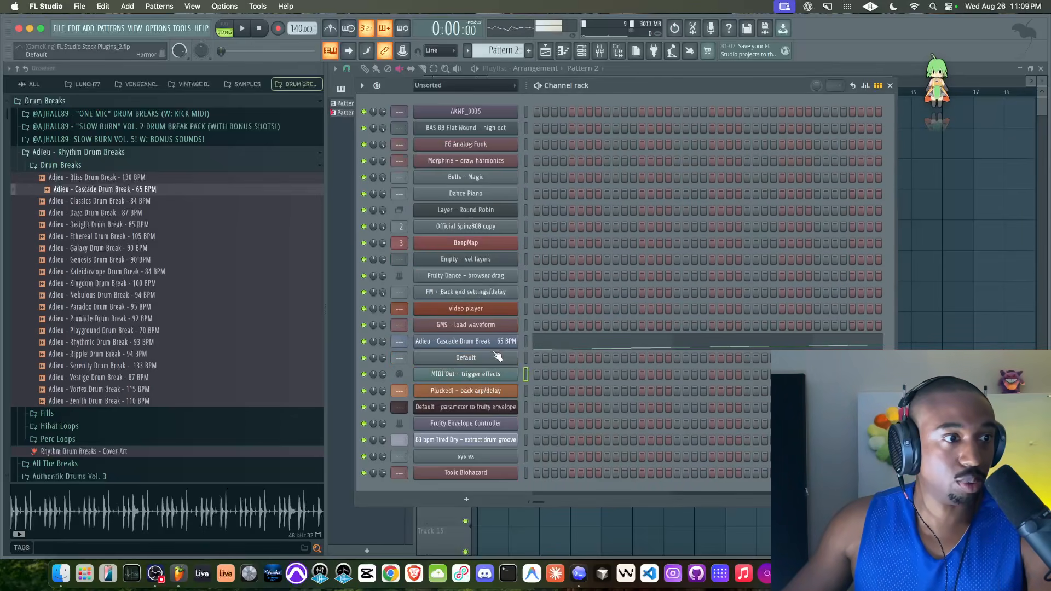
left_click(501, 374)
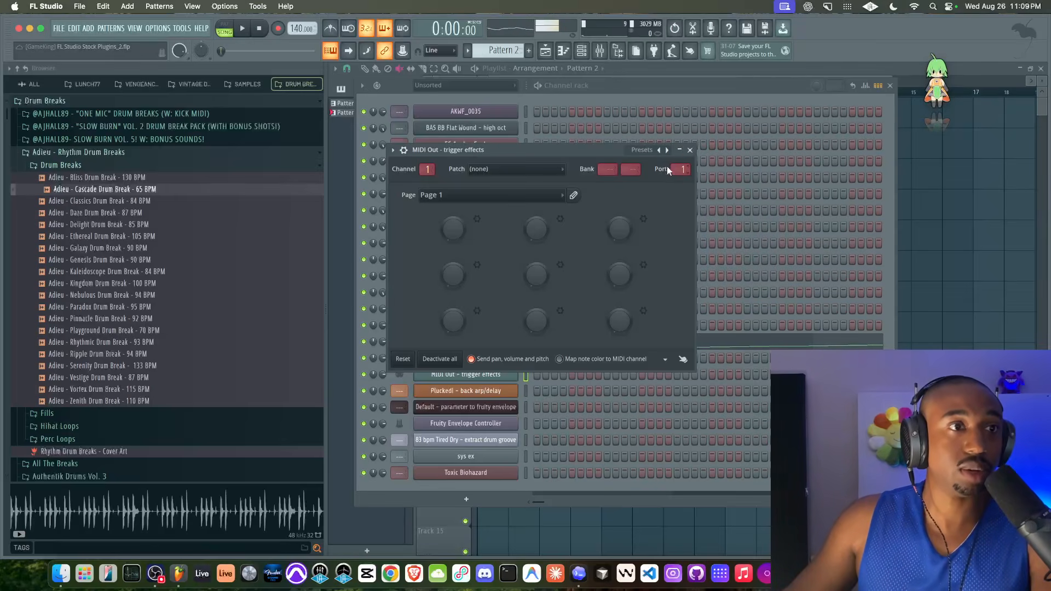
left_click(690, 150)
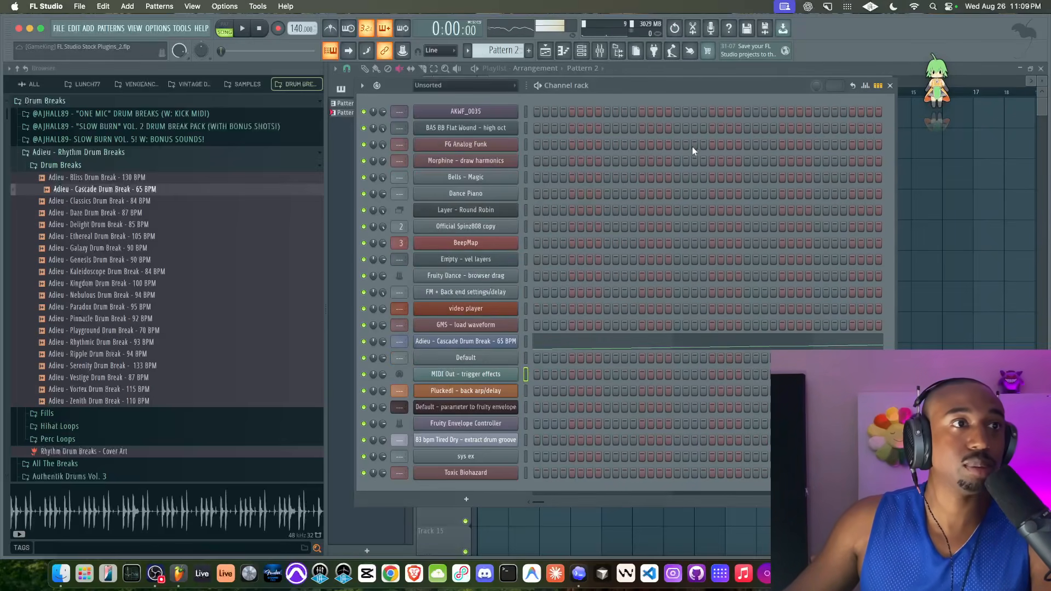
Step: Open Harmony Engine 4x from the Autotune mixer track and view its MIDI input port in the wrapper settings
left_click(600, 51)
left_click(469, 174)
left_click(728, 164)
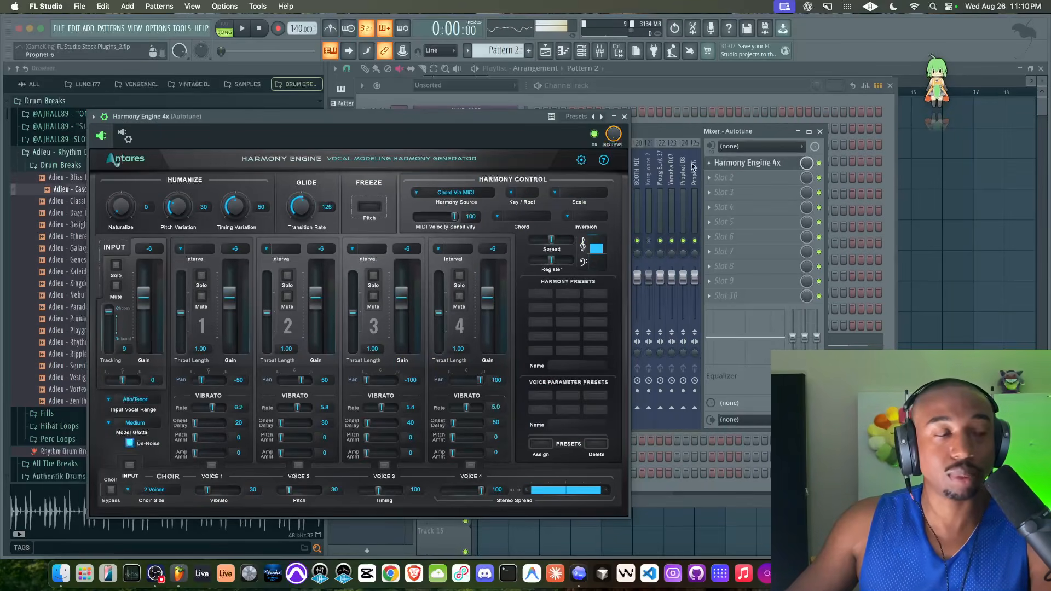
left_click(125, 135)
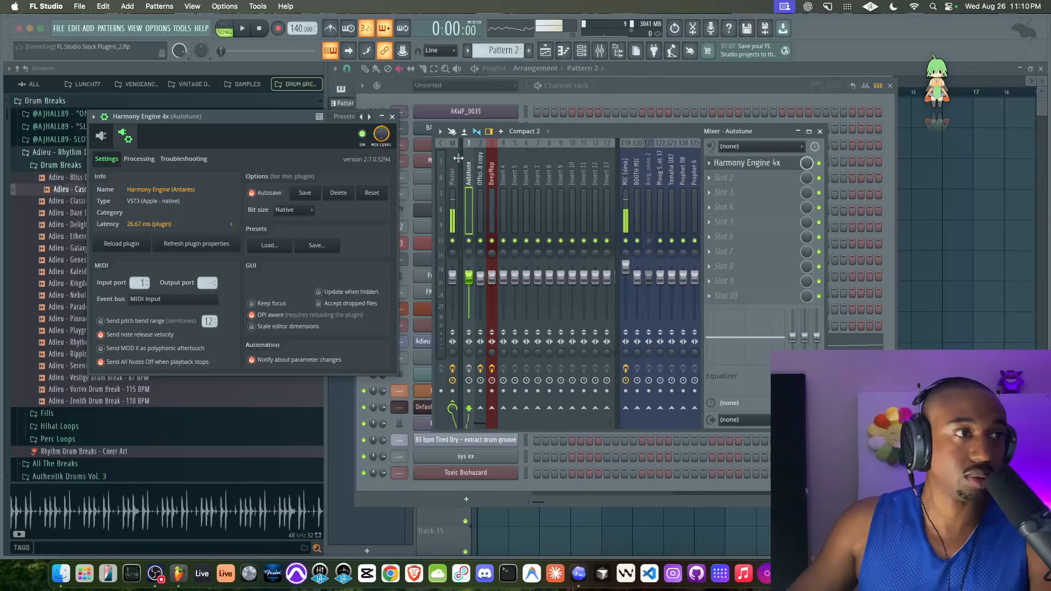
Step: Compare the MIDI Out channel's port with Harmony Engine's input port, then close both plugins and return to the playlist
left_click(594, 99)
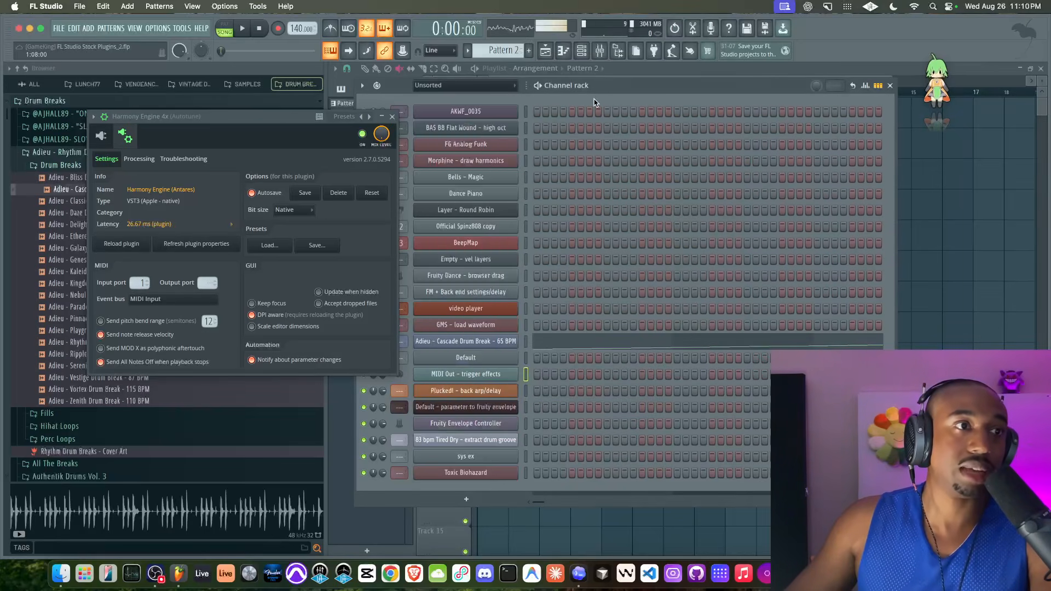
left_click(499, 375)
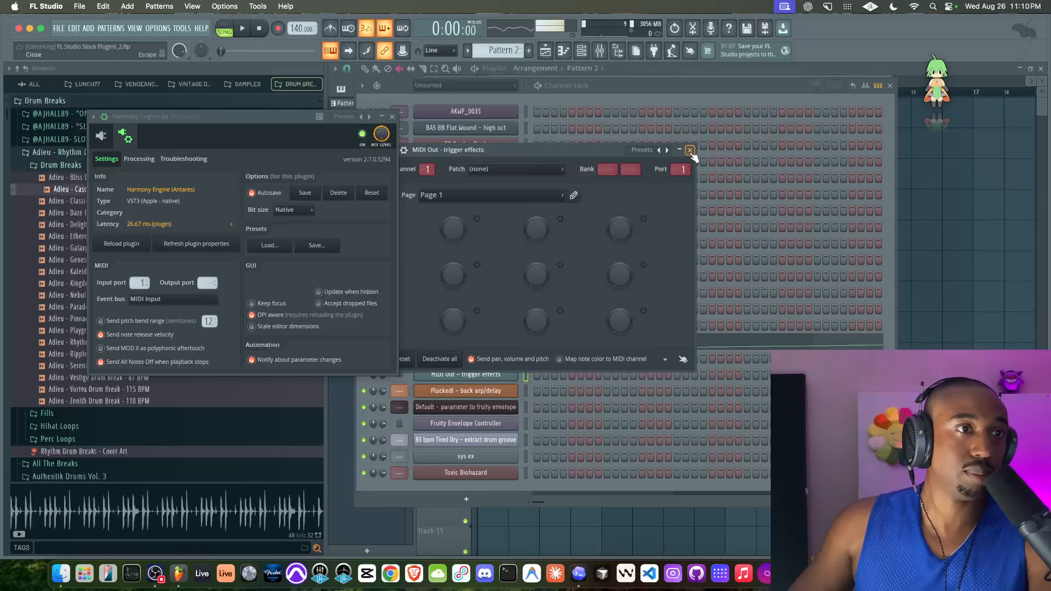
left_click(690, 151)
left_click(101, 136)
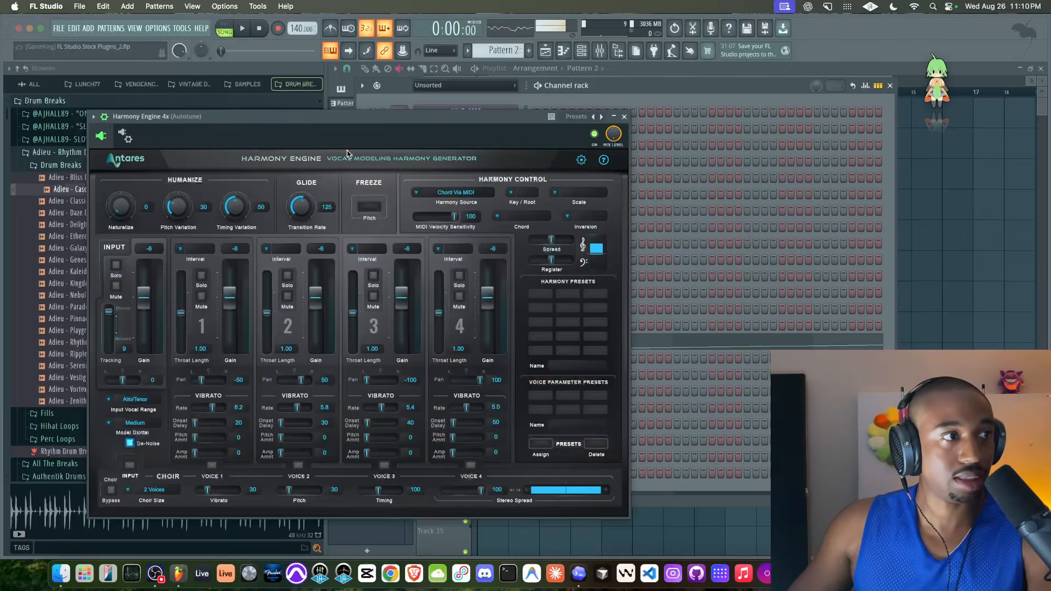
left_click(624, 117)
left_click(962, 220)
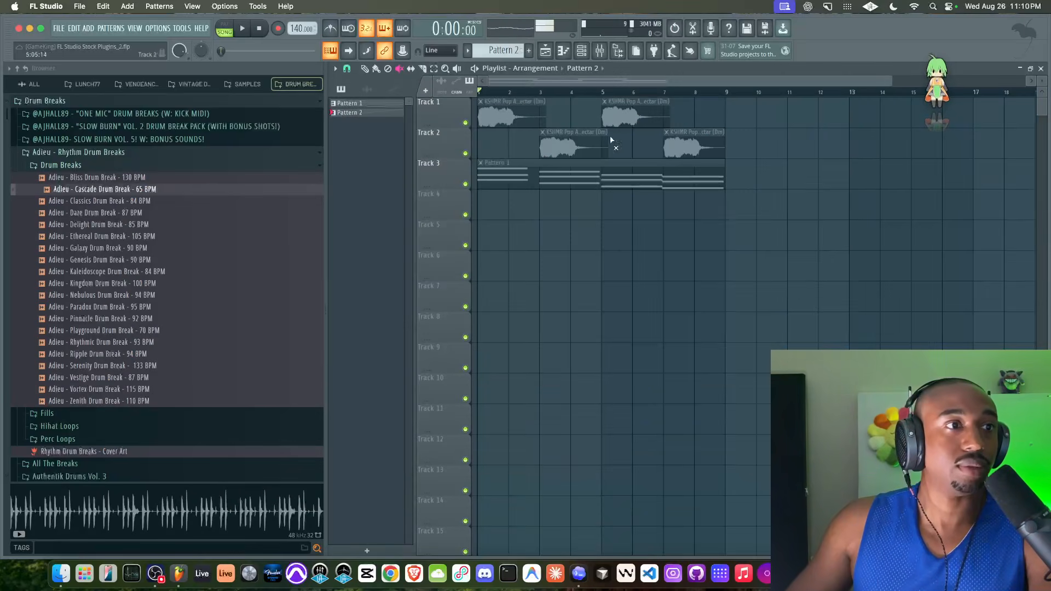
Step: Review the Harmony Source options of Harmony Engine 4x on the Autotune track and select Chord Via MIDI
left_click(599, 50)
left_click(747, 162)
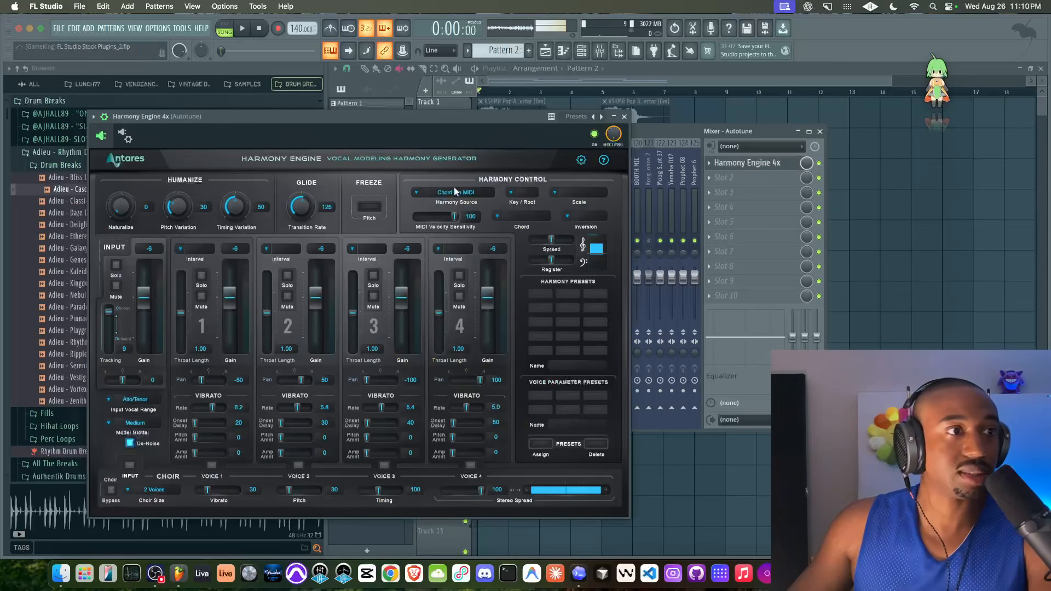
left_click(480, 195)
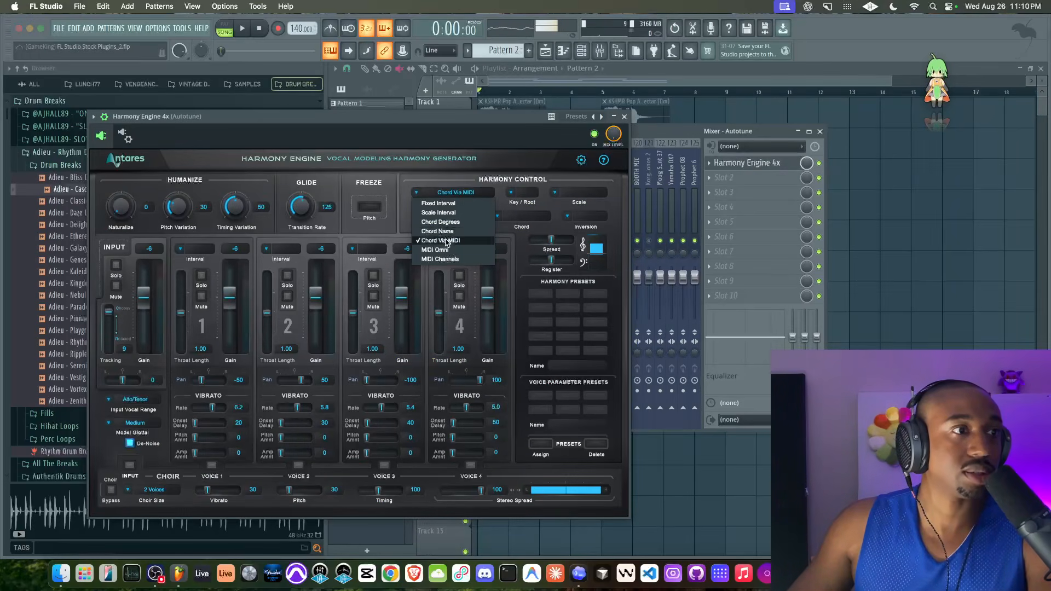
left_click(458, 193)
left_click(459, 190)
left_click(455, 193)
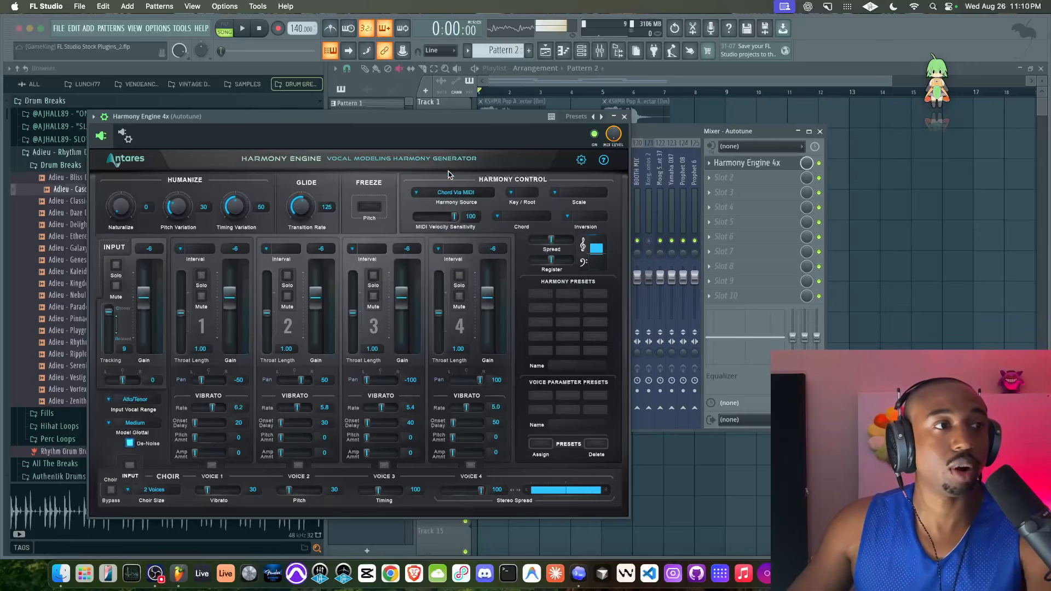
left_click(454, 194)
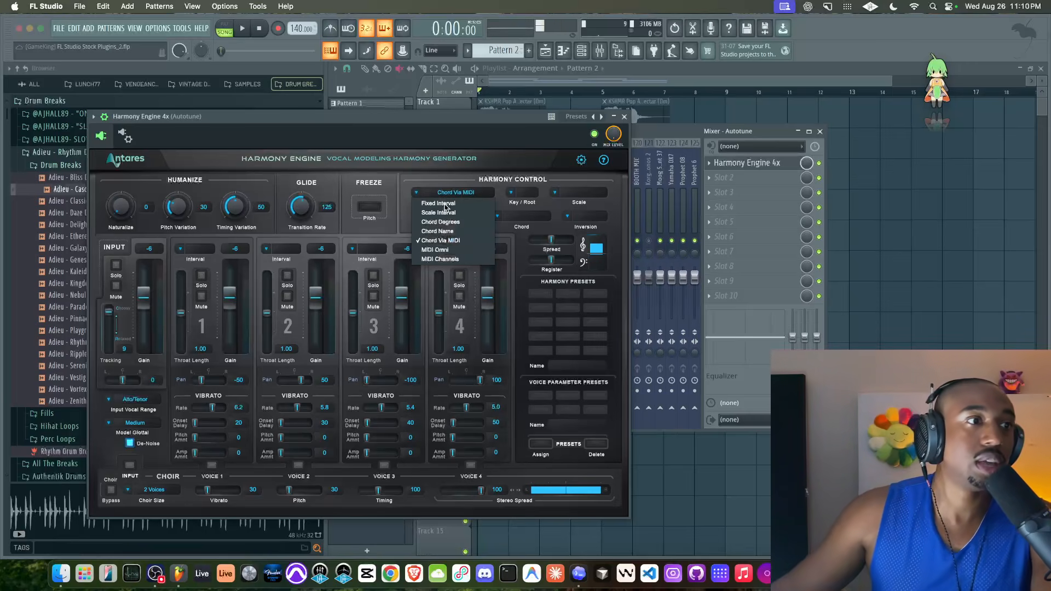
left_click(435, 242)
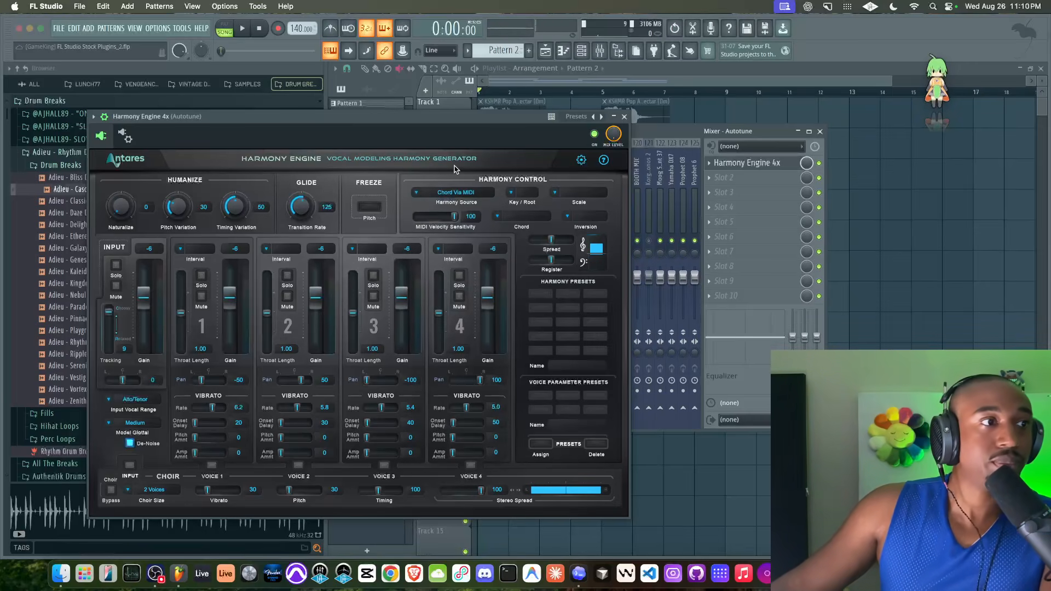
Step: Close Harmony Engine and unmute the vocal clips on Tracks 1 and 2 and the Pattern 1 clip on Track 3
left_click(624, 117)
left_click(898, 201)
left_click_drag(531, 116, 684, 163)
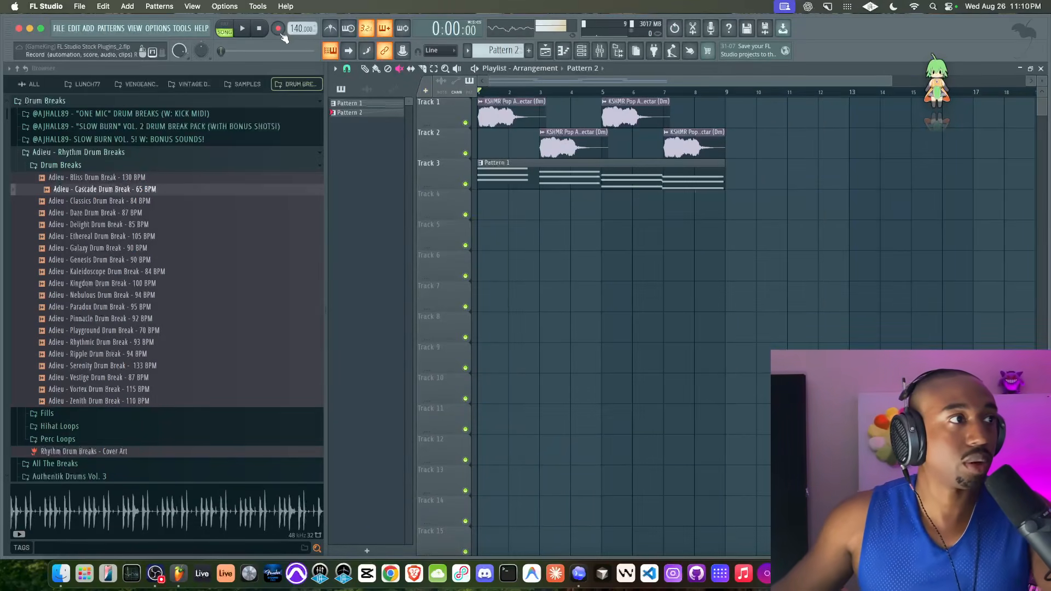
Step: Check the Autotune track in the mixer and play the arrangement to hear the vocals harmonized by the MIDI chords
left_click(244, 30)
key("space")
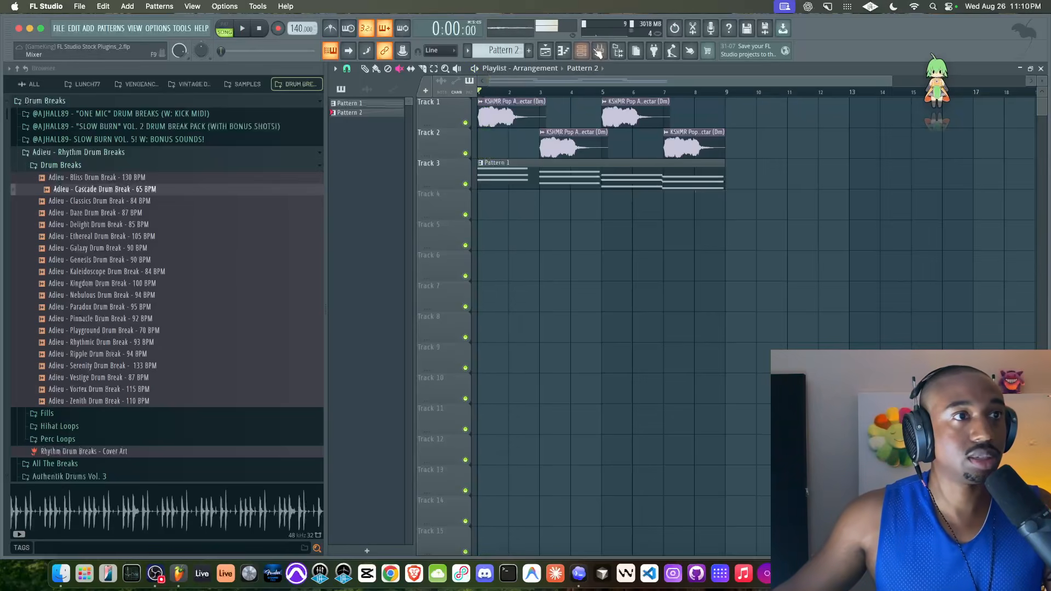
left_click(600, 51)
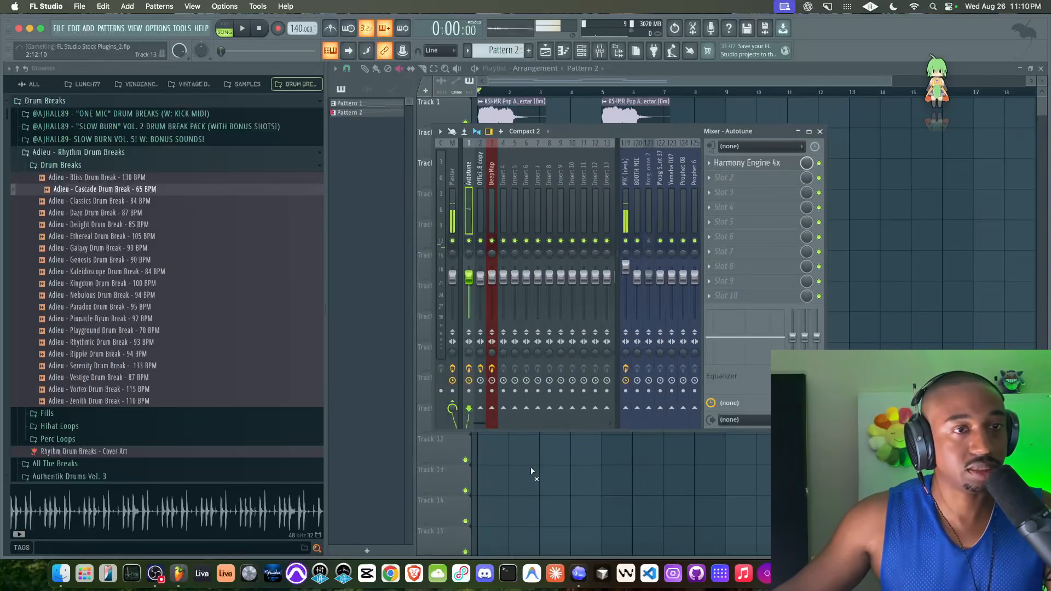
key("F9")
key("space")
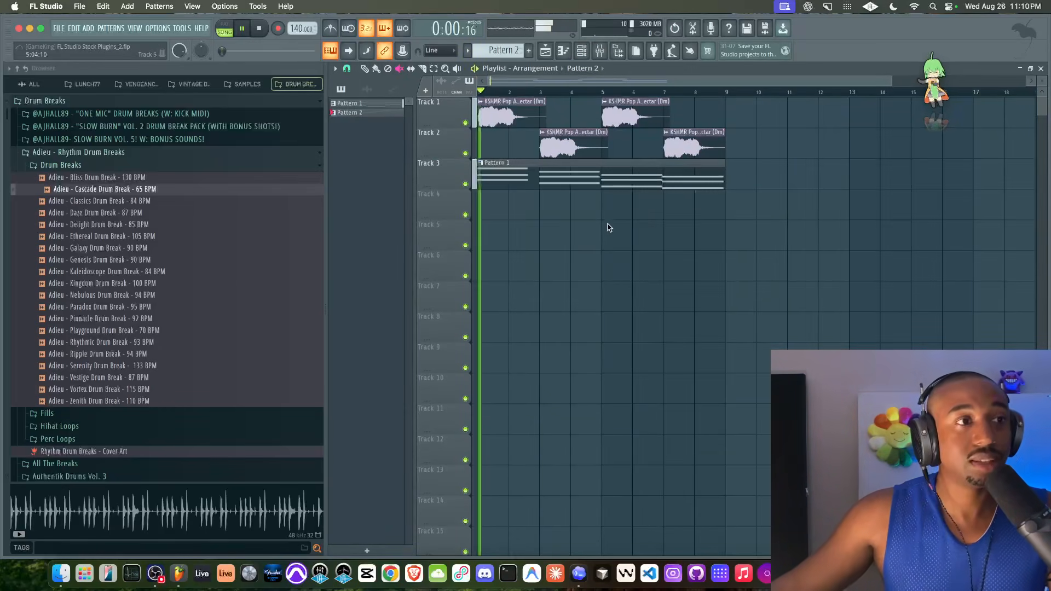
Step: Play the arrangement with the Pattern 1 clip muted and again unmuted, checking the Autotune track in the mixer
key("space")
left_click(520, 178)
key("space")
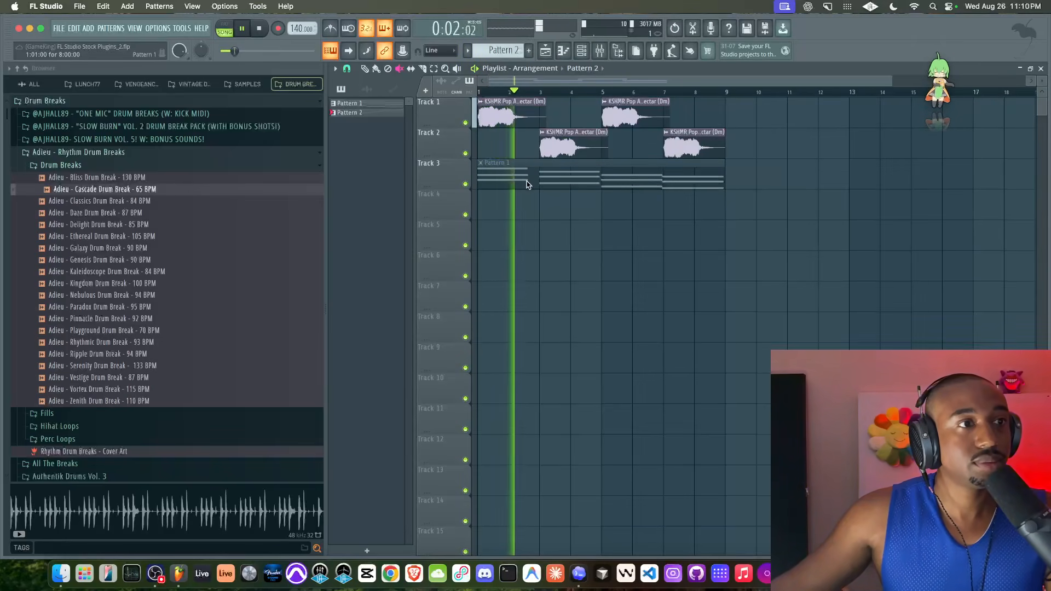
left_click(519, 178)
key("space")
key("space")
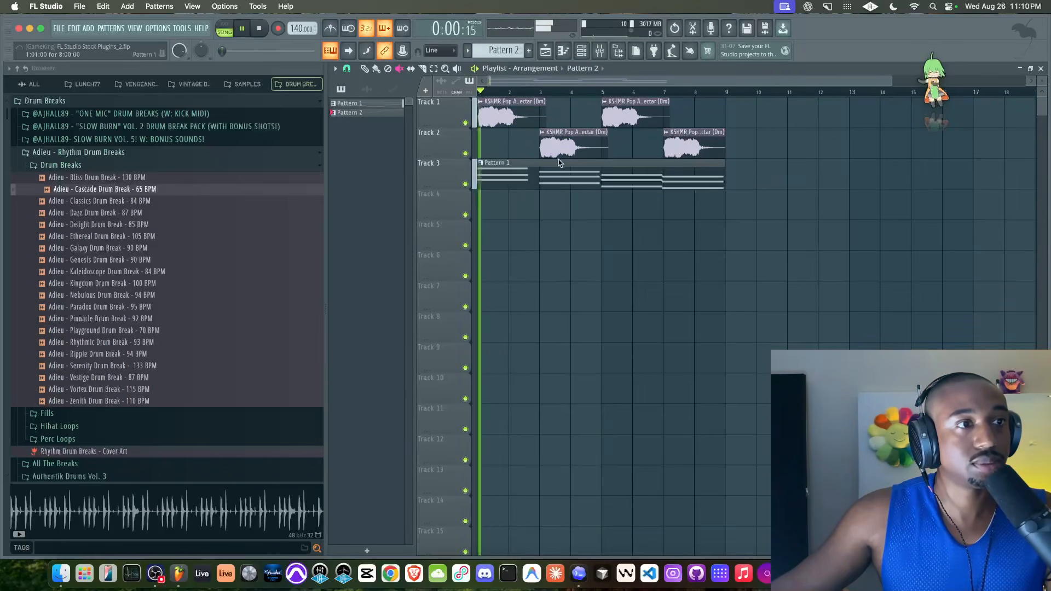
left_click(600, 50)
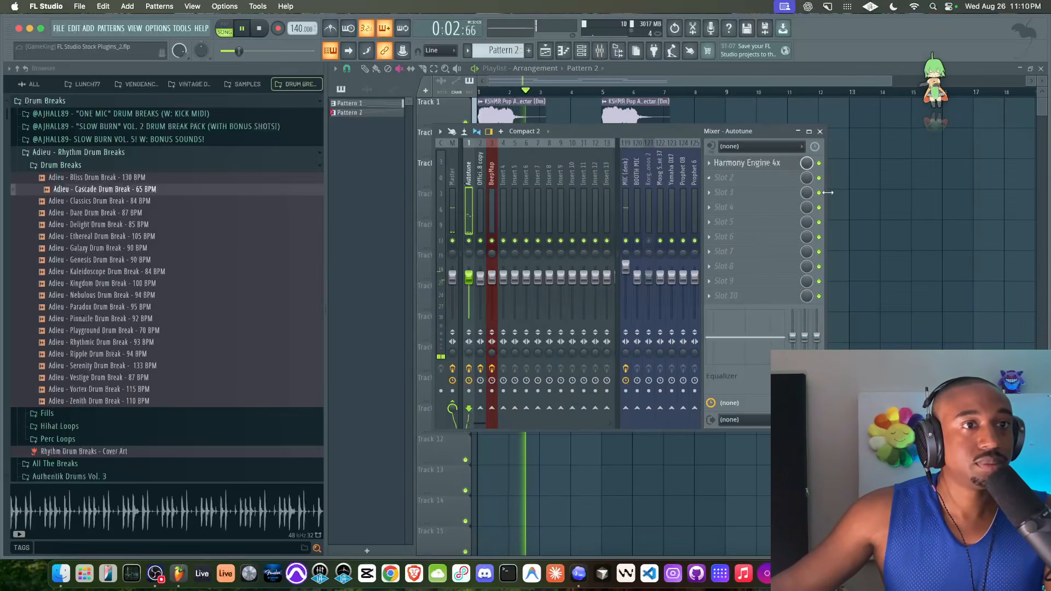
key("F9")
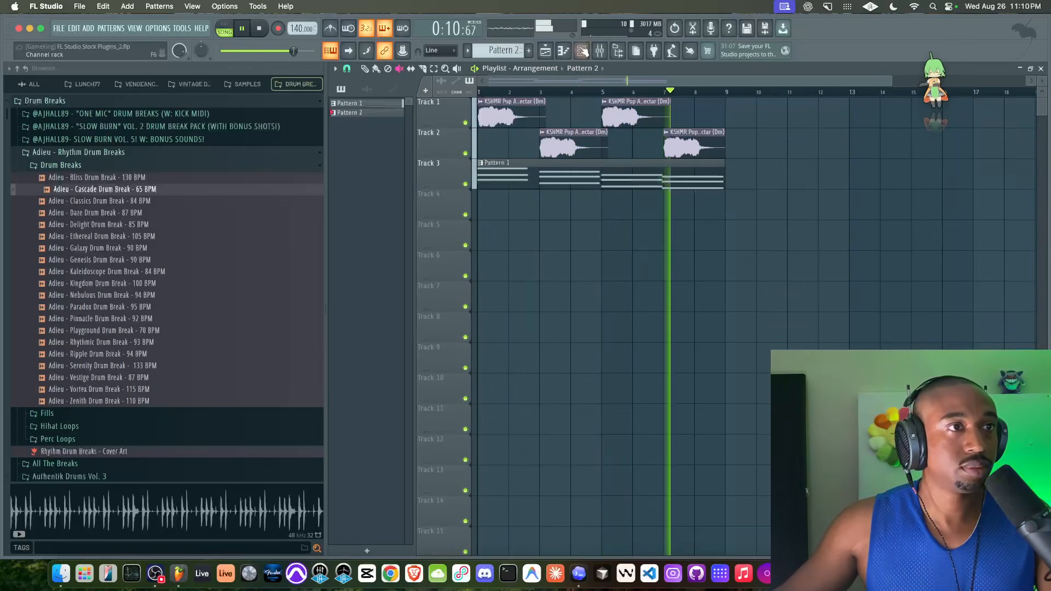
Step: Stop playback, recheck the MIDI Out port and Harmony Engine 4x's MIDI settings, and close both plugins to return to the playlist
key("F6")
key("space")
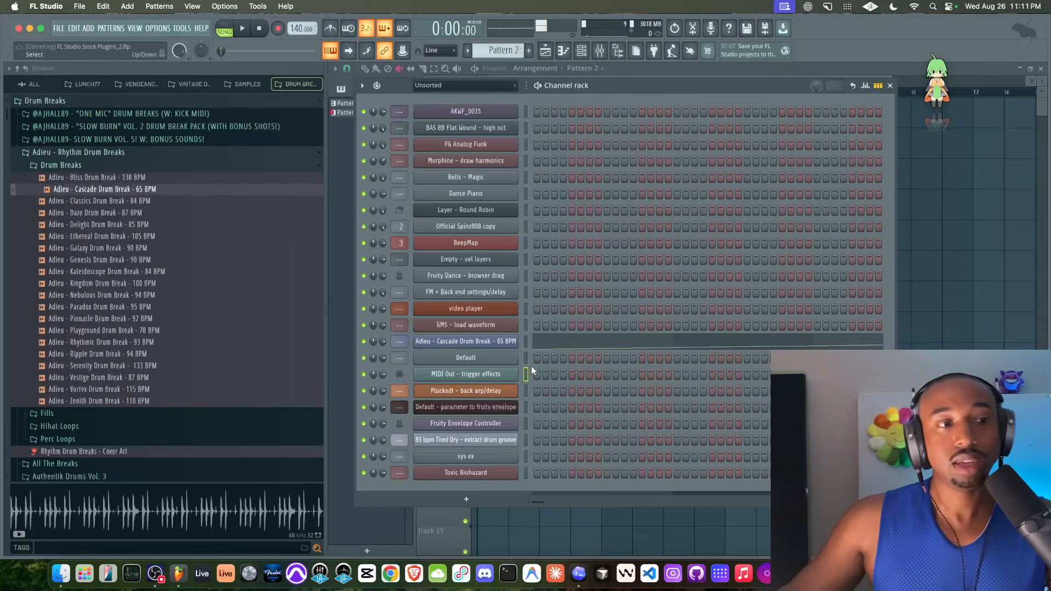
left_click(506, 375)
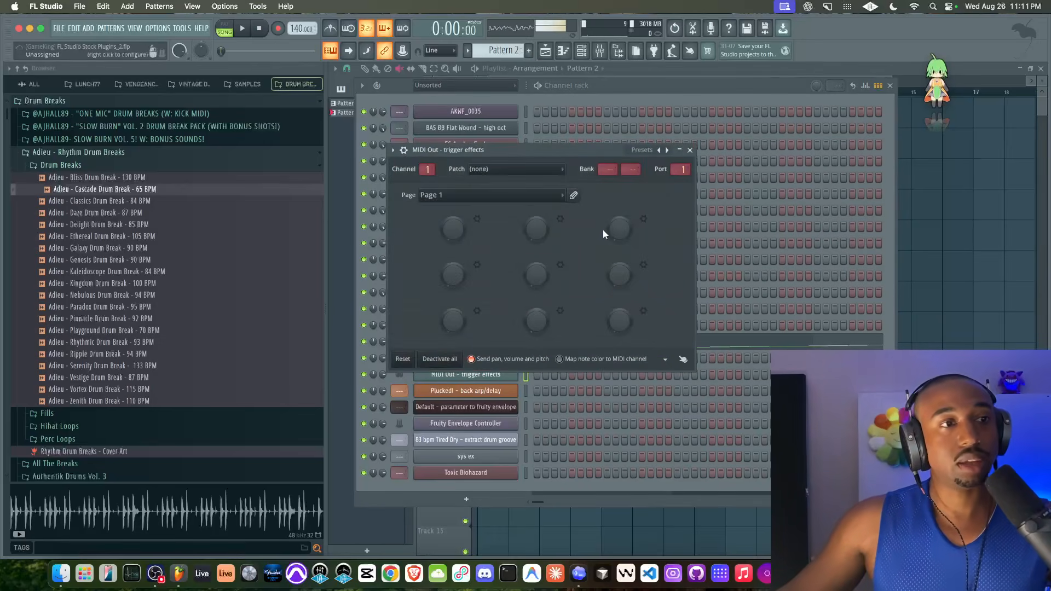
left_click(689, 150)
key("F9")
left_click(791, 164)
left_click(127, 137)
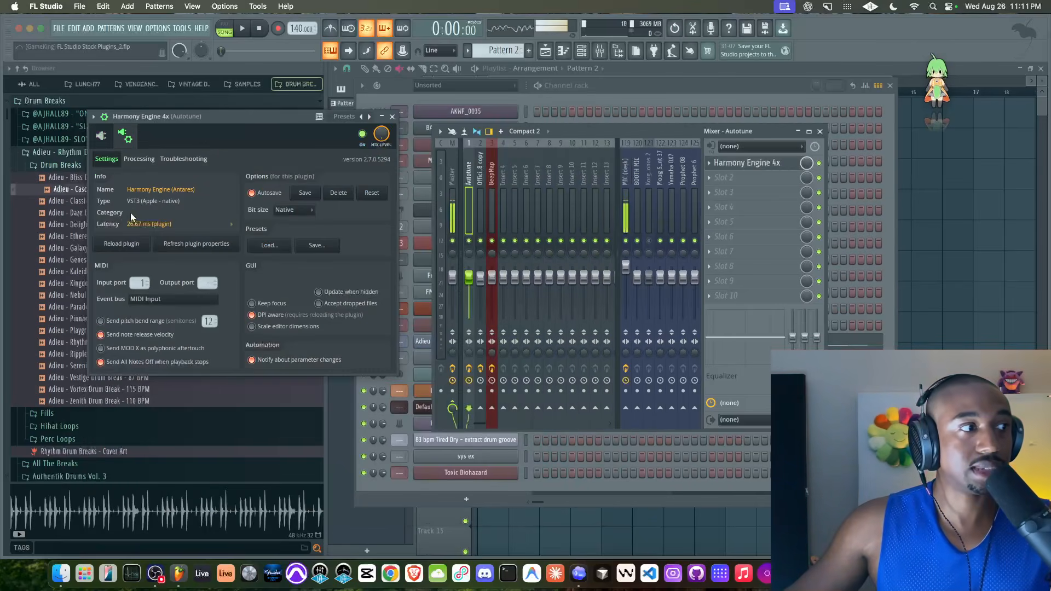
left_click(124, 139)
left_click(625, 116)
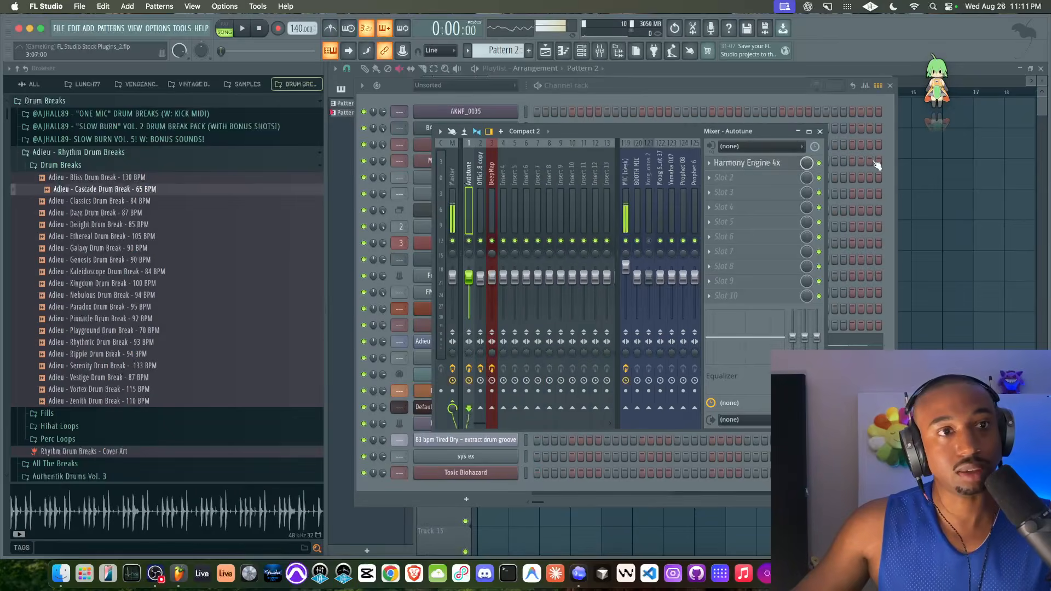
left_click(961, 211)
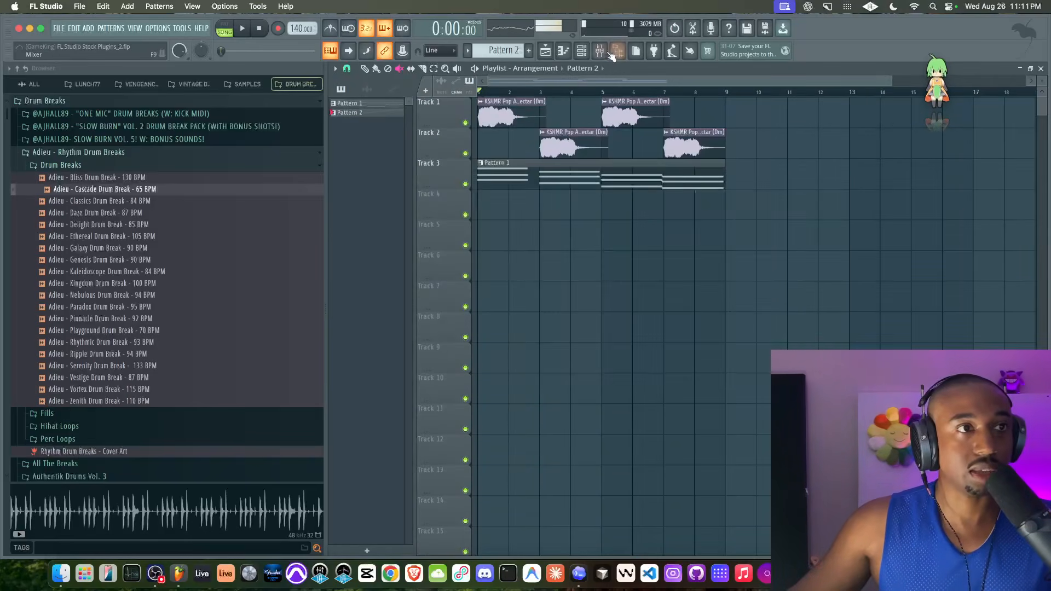
Step: Mute the vocal clips on Tracks 1 and 2 and the Pattern 1 clip on Track 3
key("space")
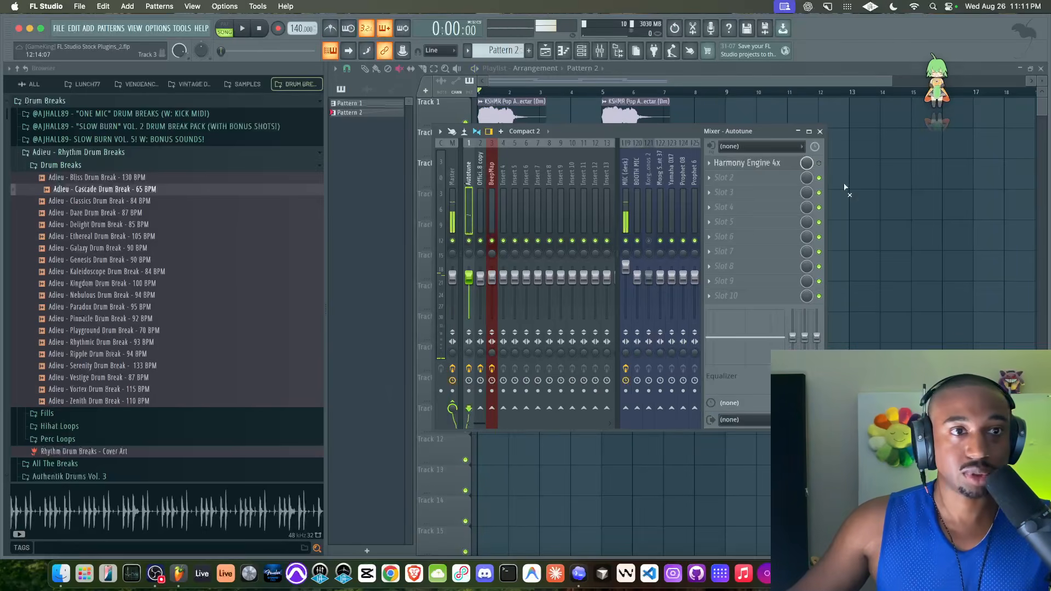
key("F9")
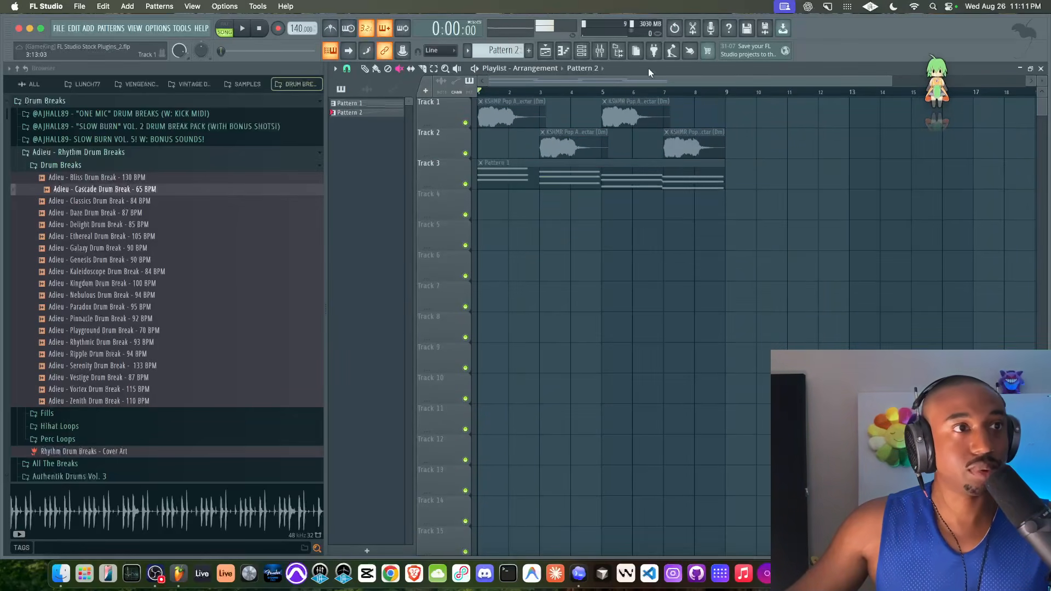
key("F9")
key("F9")
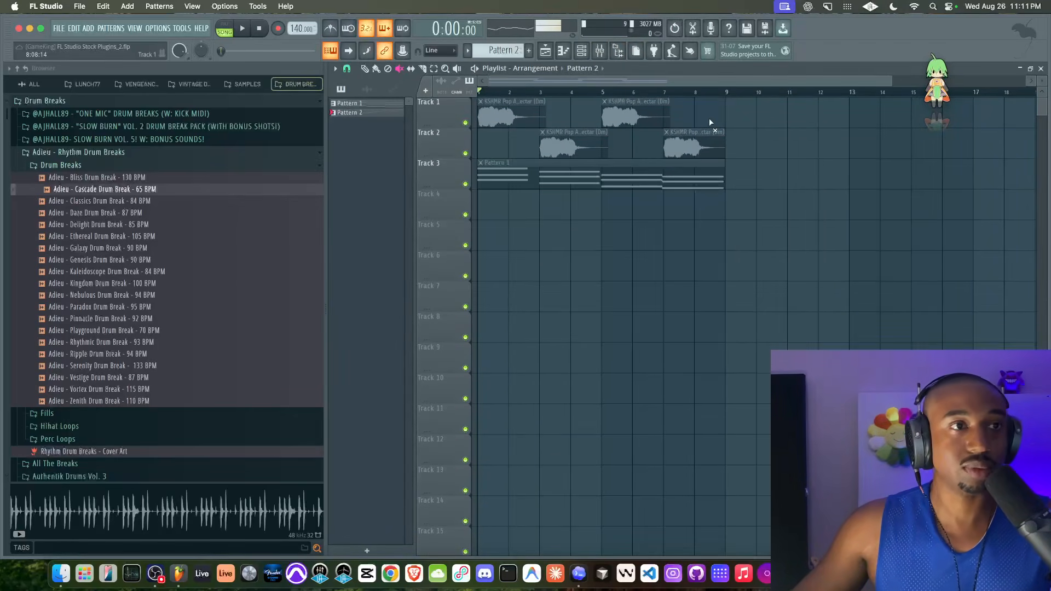
key("F9")
key("F9")
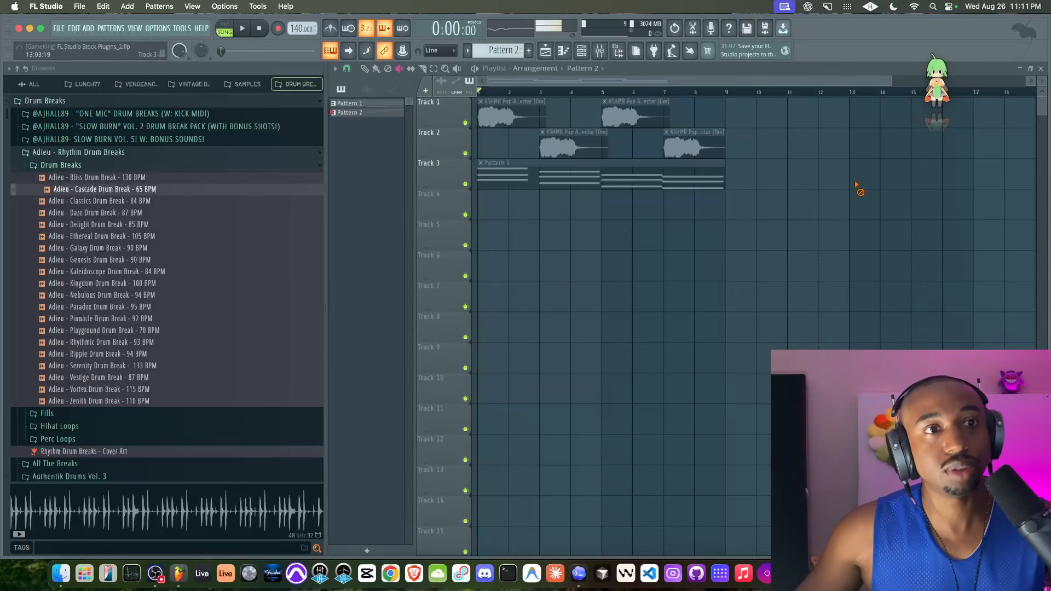
Step: Create a new empty pattern and open the Plucked! - back arp/delay channel from the channel rack
left_click(615, 55)
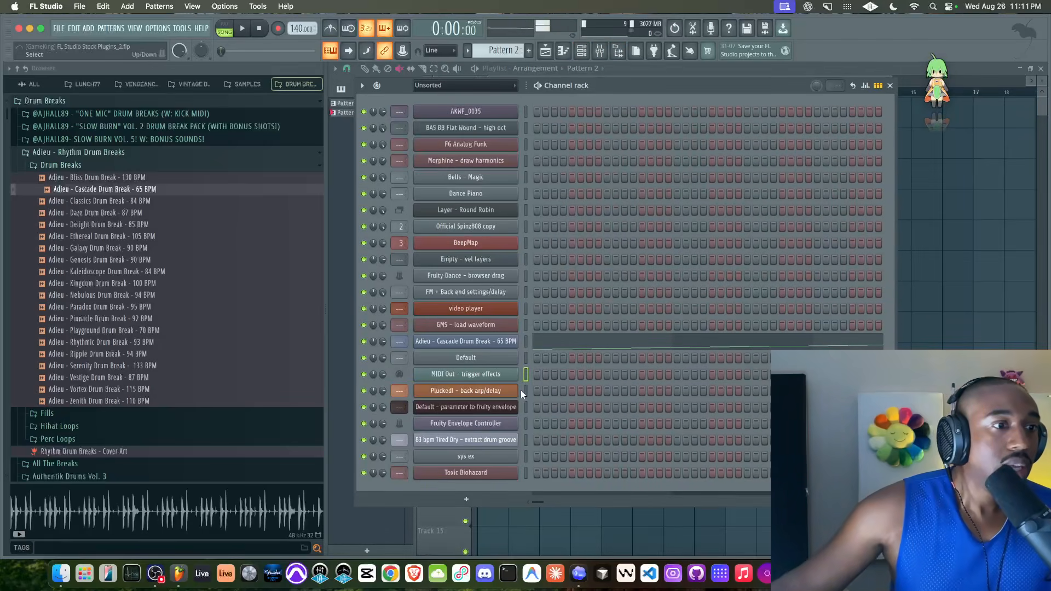
key("F4")
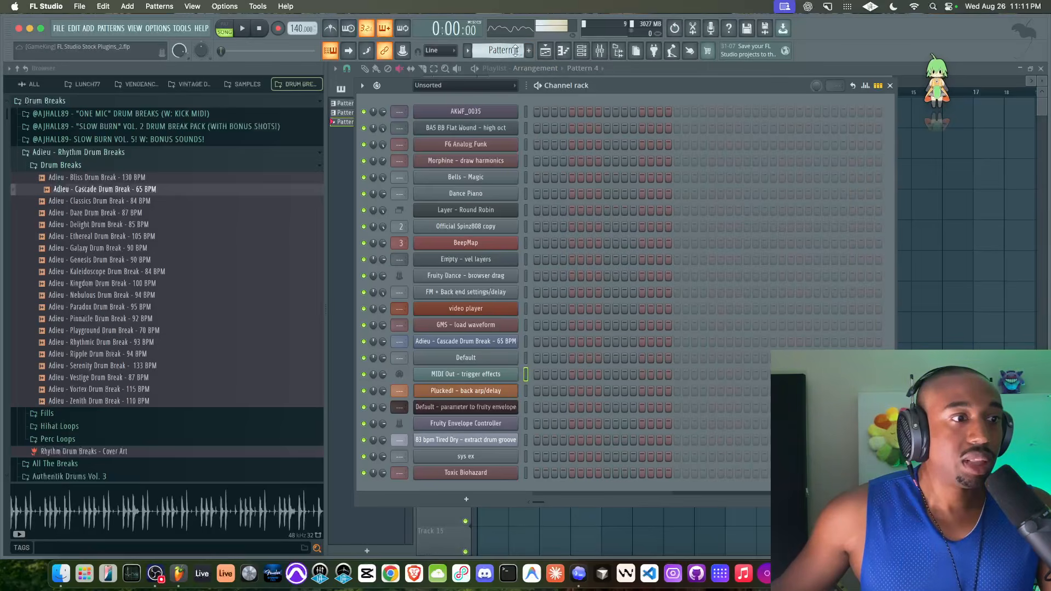
left_click(501, 391)
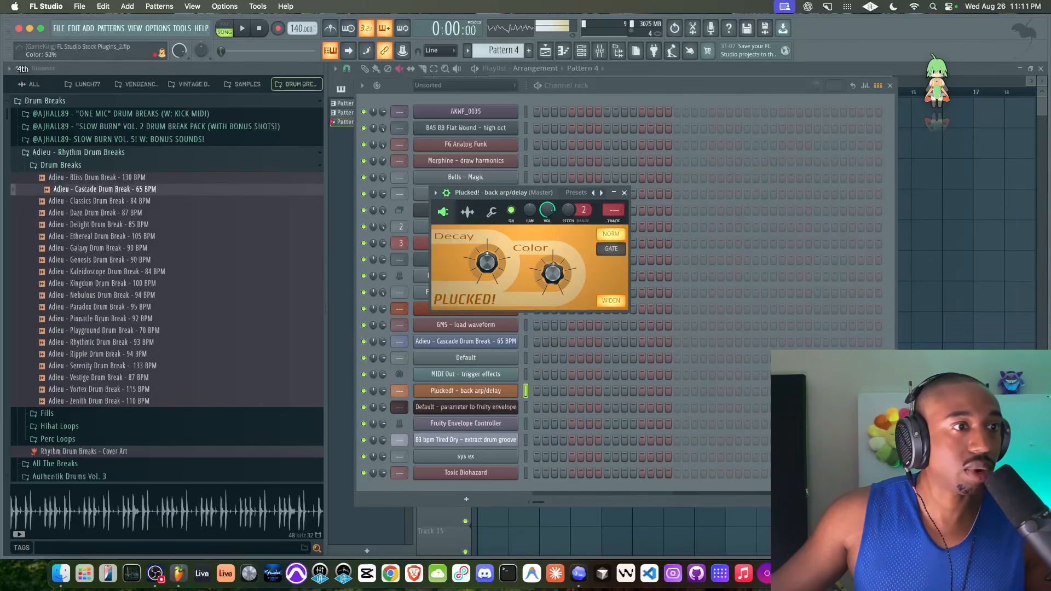
Step: Adjust Plucked!'s Color and Decay and switch Widen off and back on while auditioning notes
left_click_drag(551, 275, 551, 272)
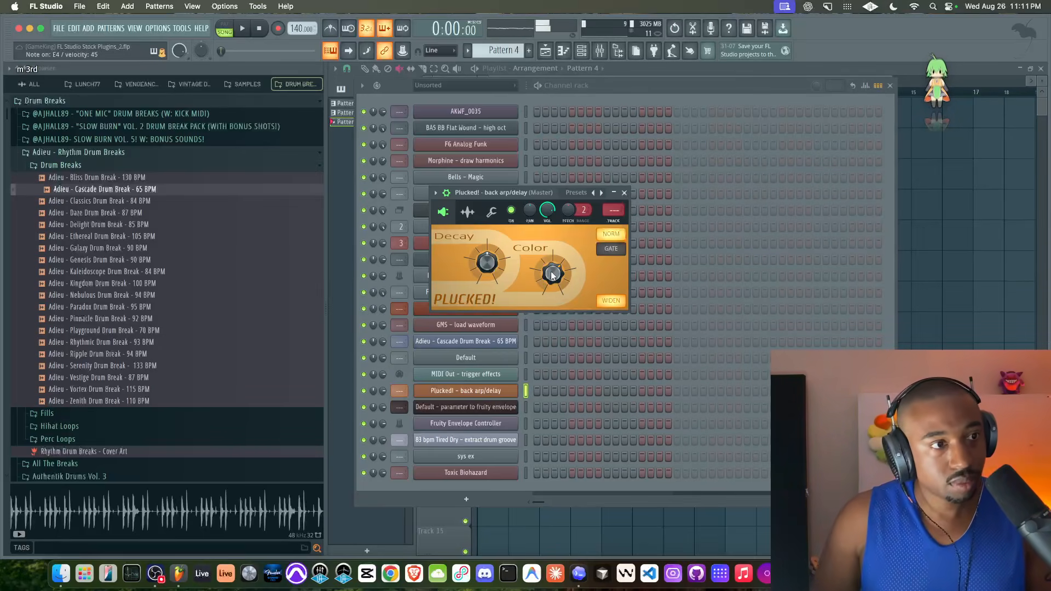
left_click(616, 300)
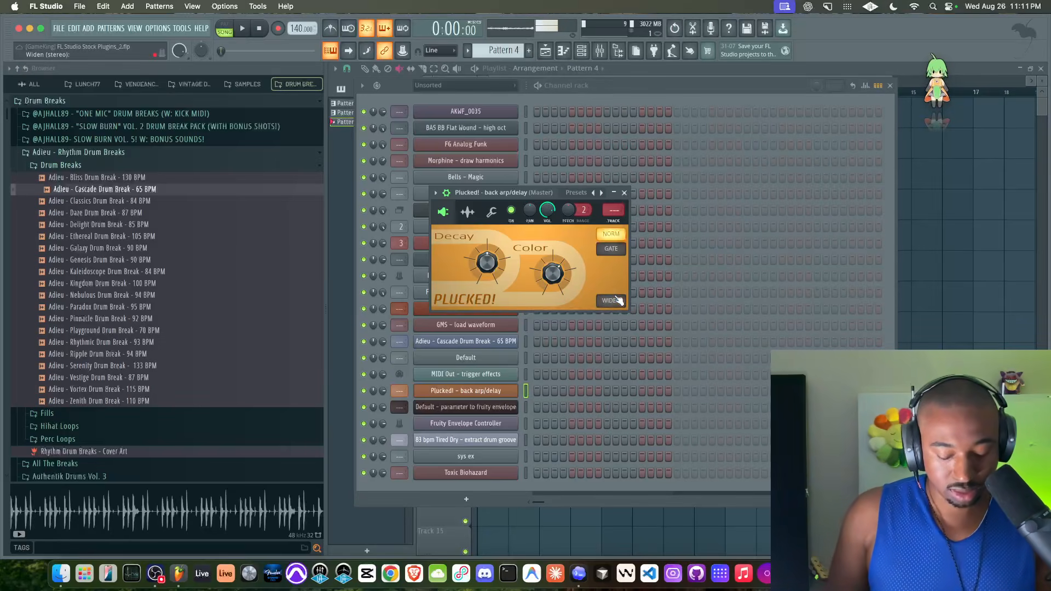
left_click(617, 300)
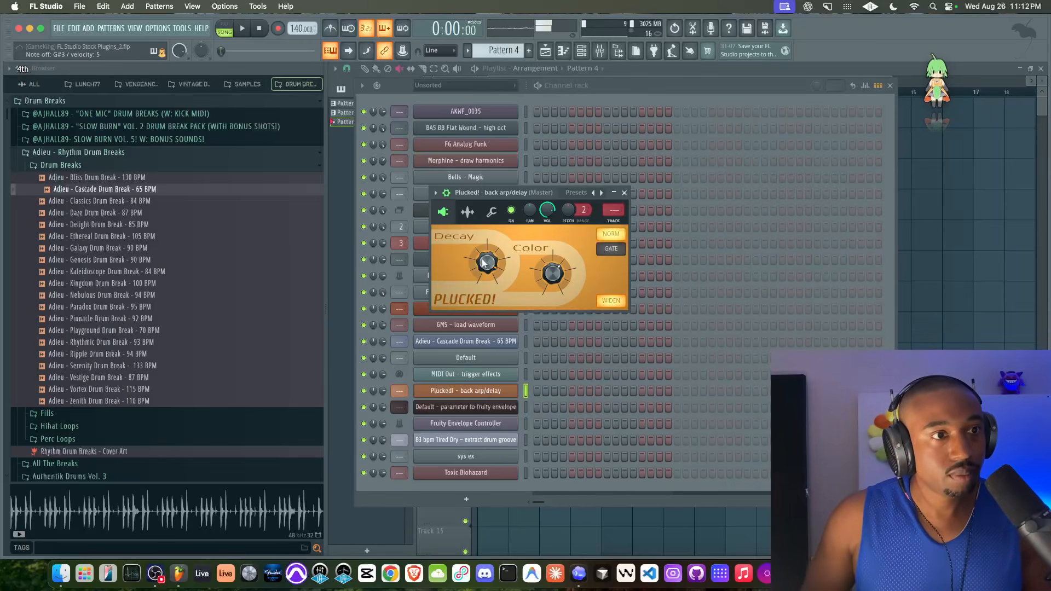
left_click_drag(484, 264, 483, 249)
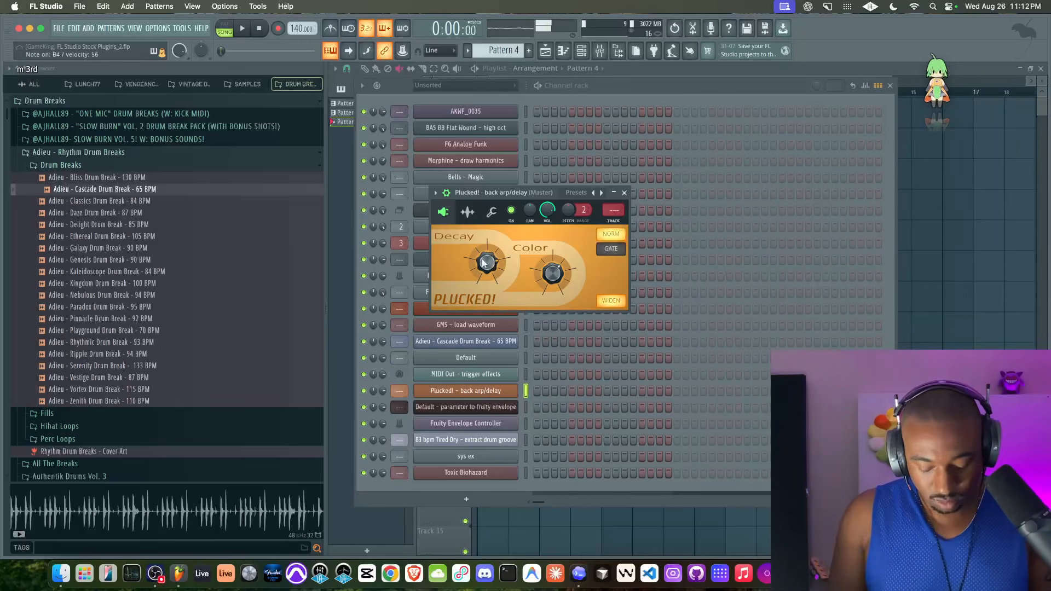
Step: Turn up the feedback and pitch of Plucked!'s echo delay and set its echoes to 2
left_click(491, 211)
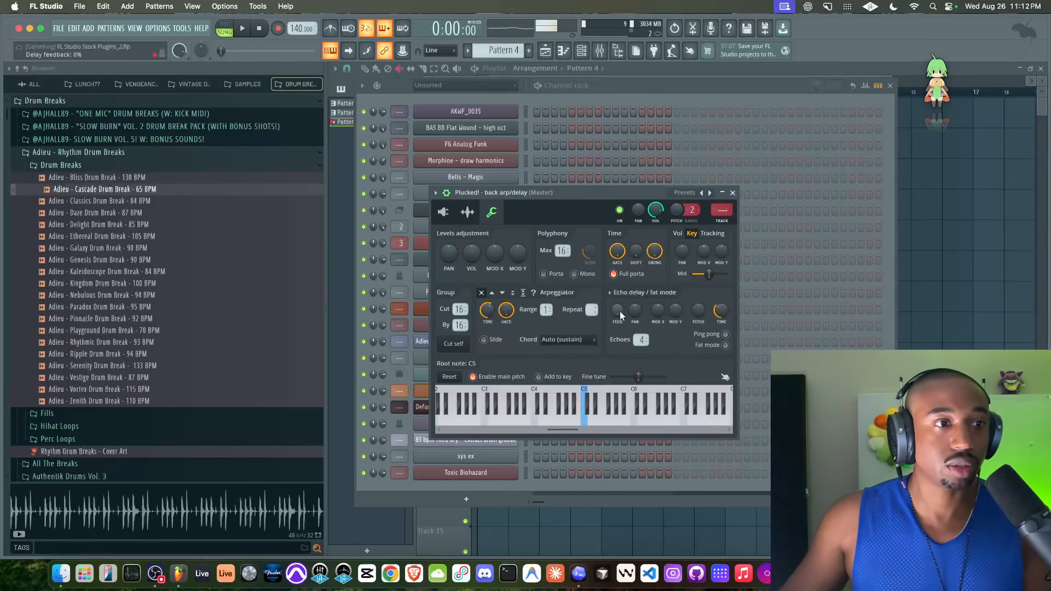
left_click_drag(626, 193, 568, 144)
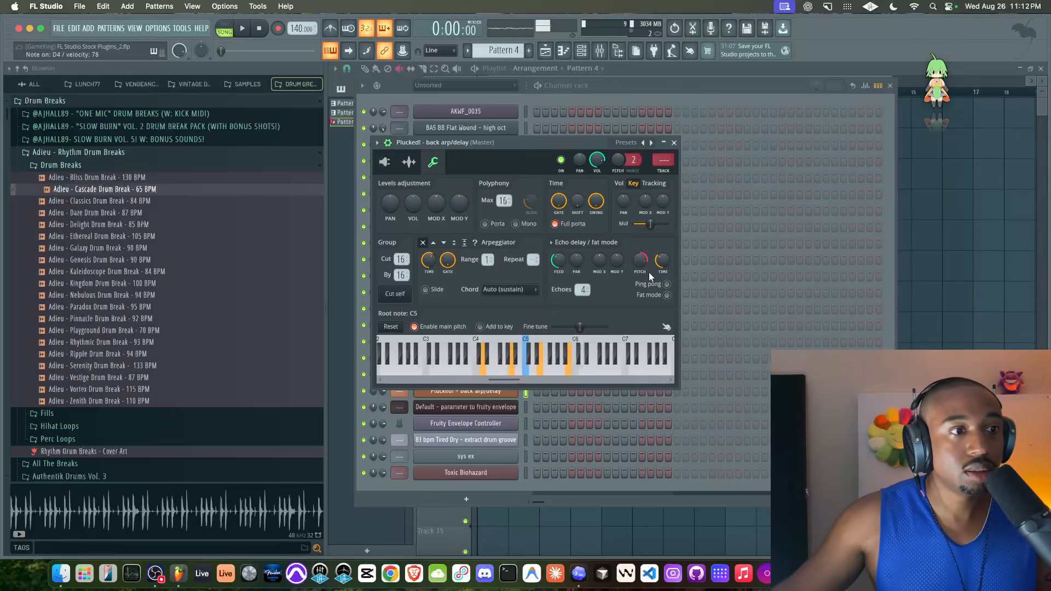
left_click_drag(582, 289, 582, 295)
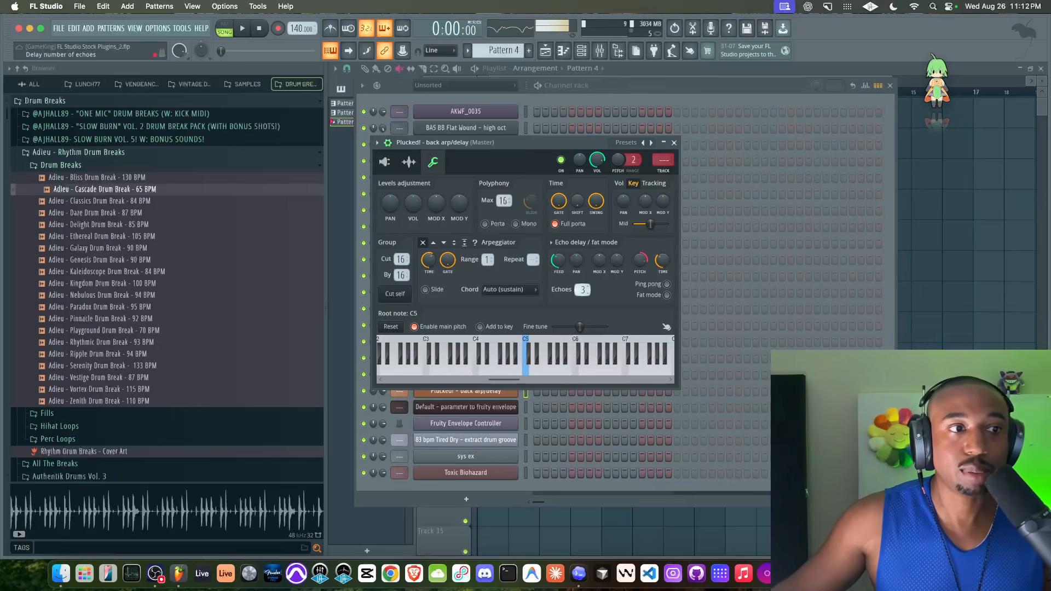
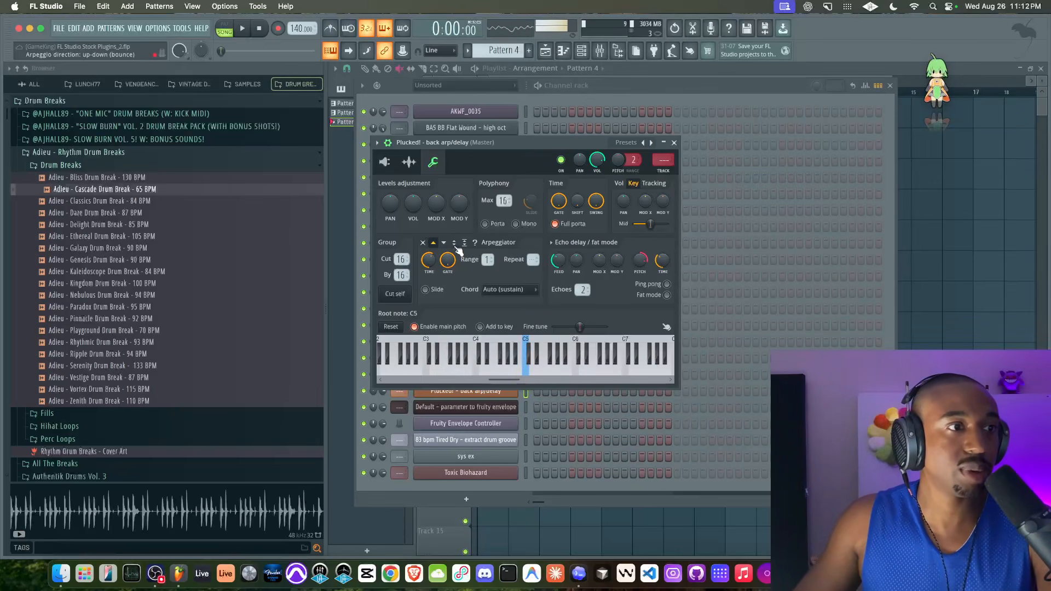
Step: Set Plucked!'s arpeggiator direction to up with range 3 and repeat 3, and adjust the arpeggio time
left_click(433, 242)
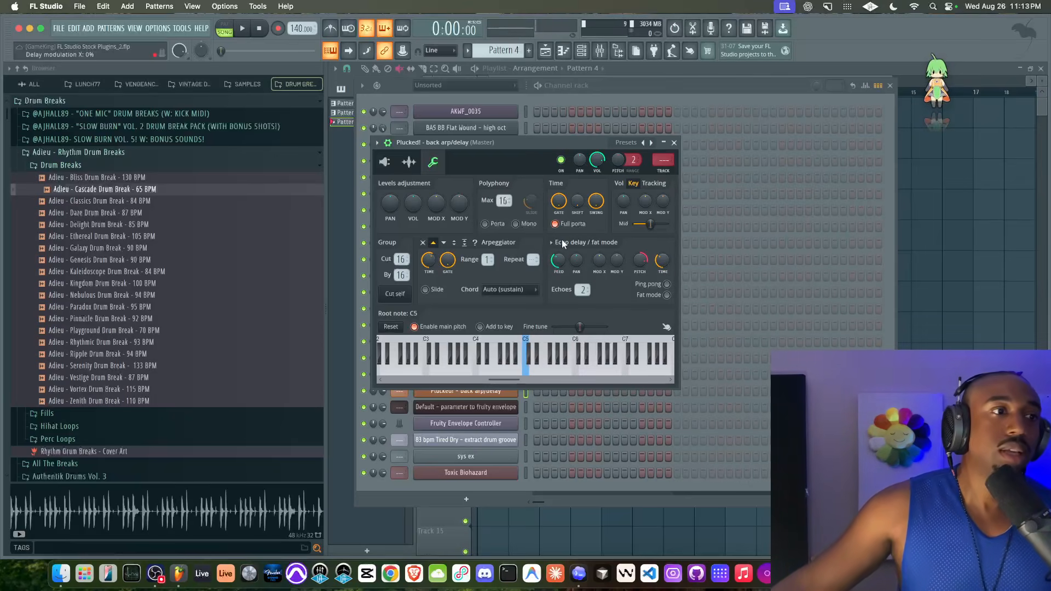
scroll(533, 260, "up", 2)
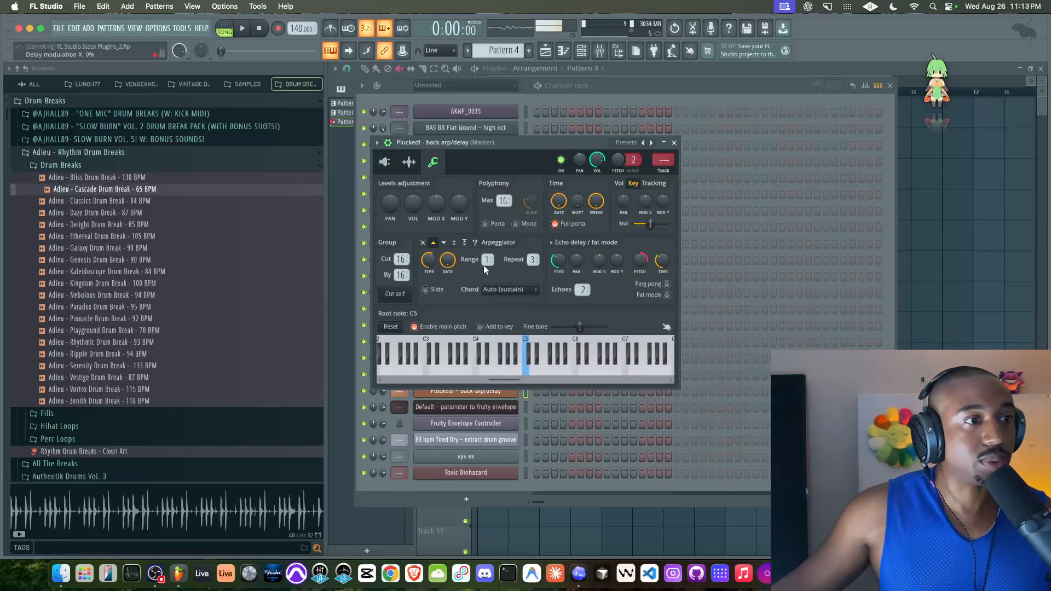
left_click_drag(481, 259, 481, 249)
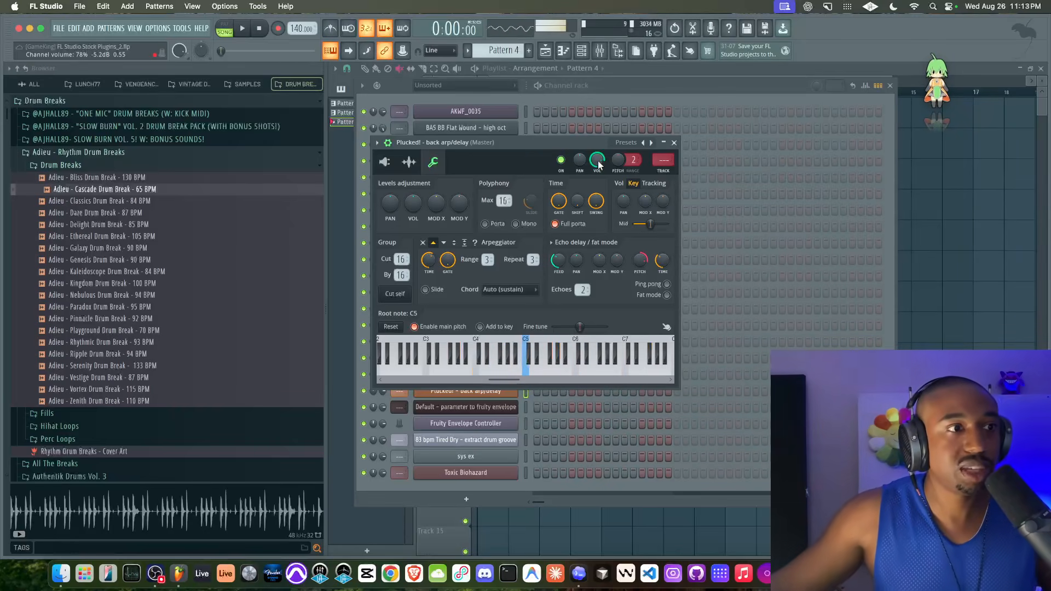
left_click_drag(429, 260, 428, 257)
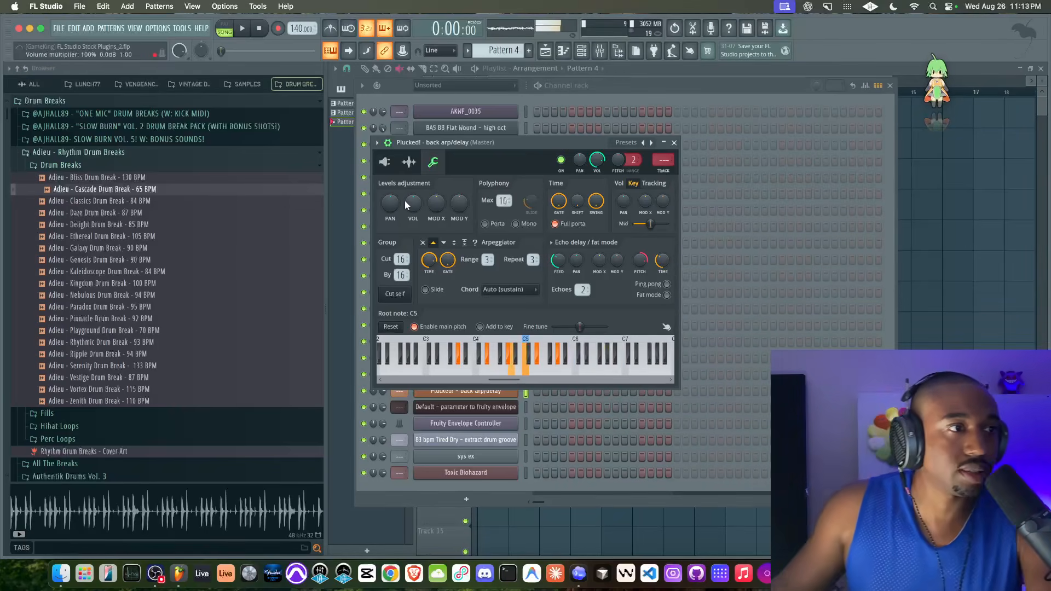
Step: Try the Auto chord mode on Plucked!'s arpeggiator and switch back to Auto (sustain)
left_click(513, 289)
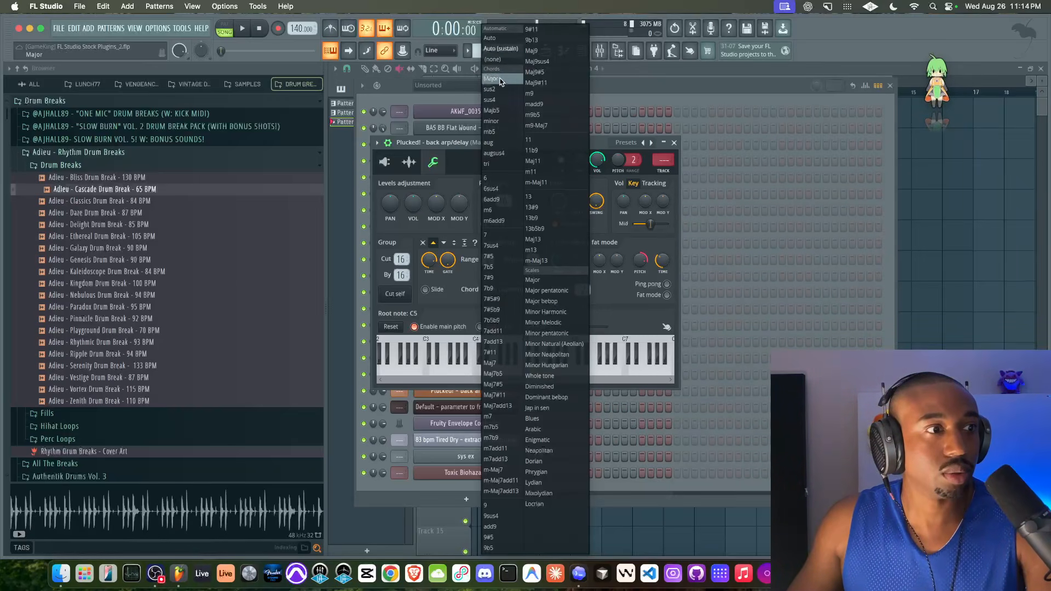
left_click(449, 307)
left_click(493, 292)
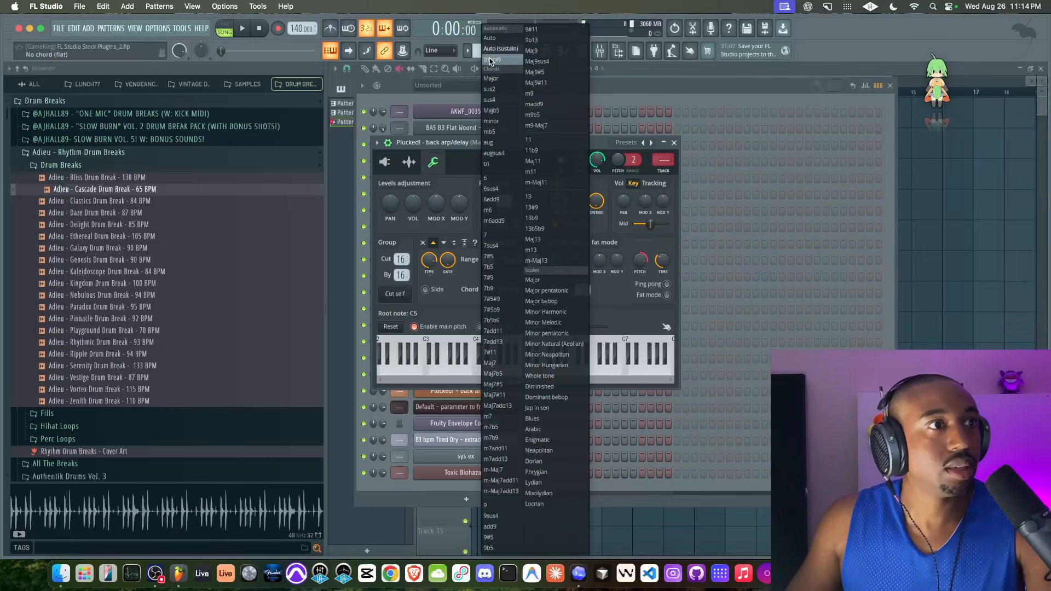
left_click(490, 38)
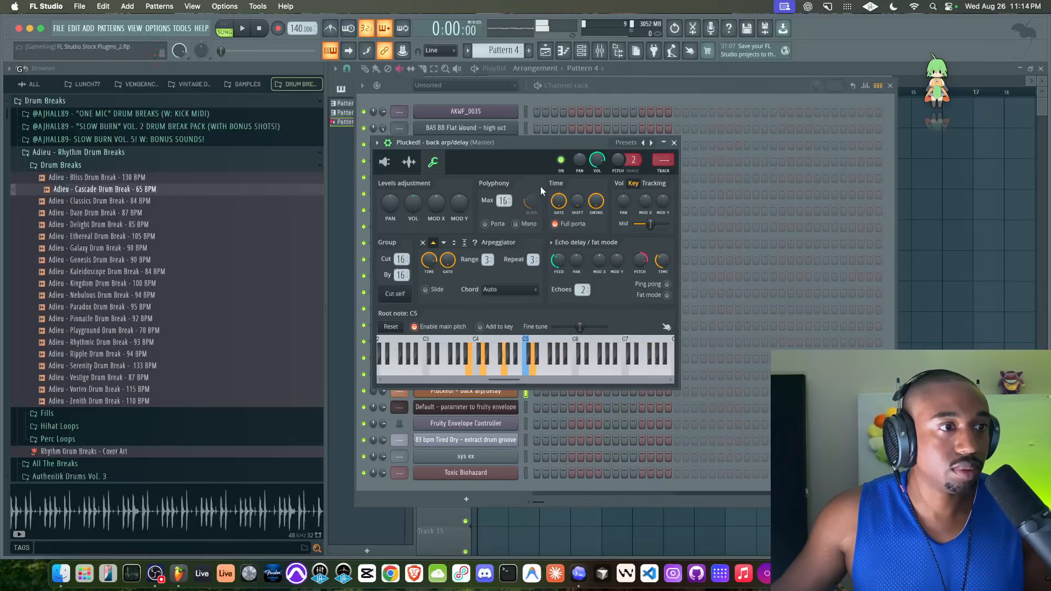
left_click(505, 289)
left_click(500, 48)
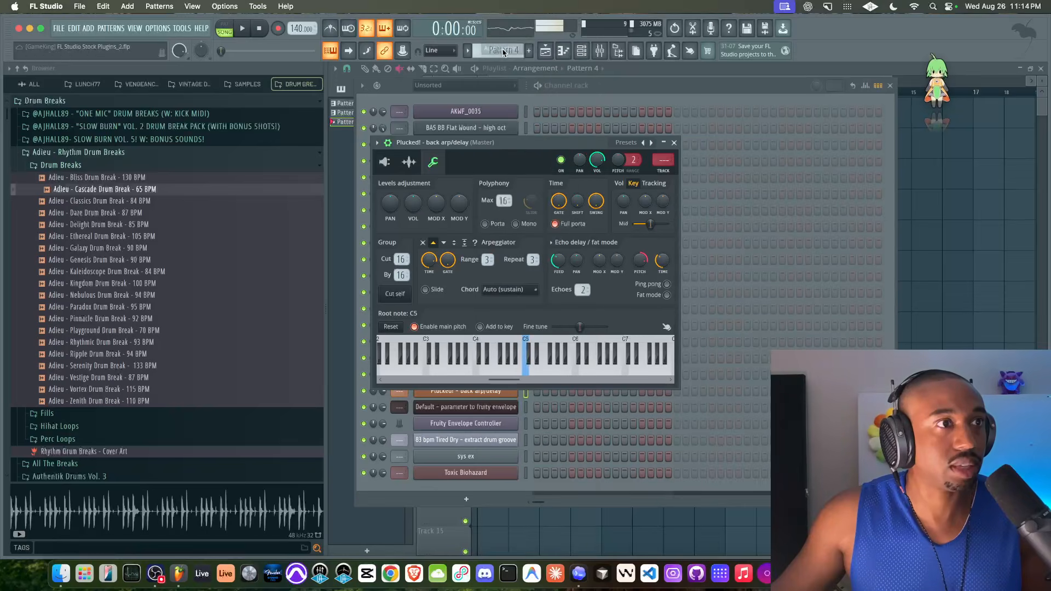
Step: Review the arpeggiator's available chords and scales without changing the selection, and close the Plucked! window
left_click(498, 289)
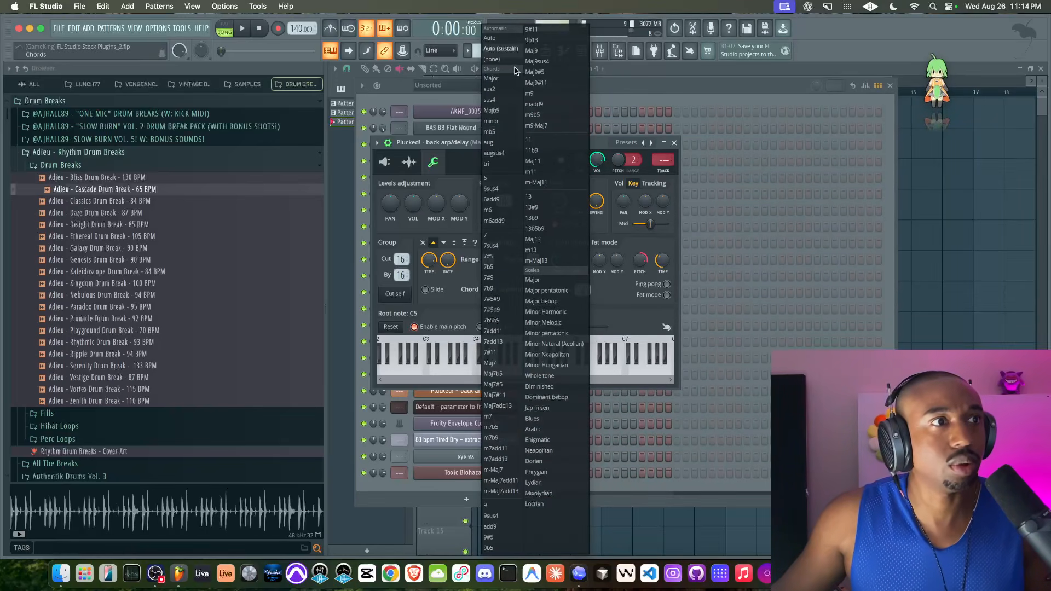
left_click(456, 165)
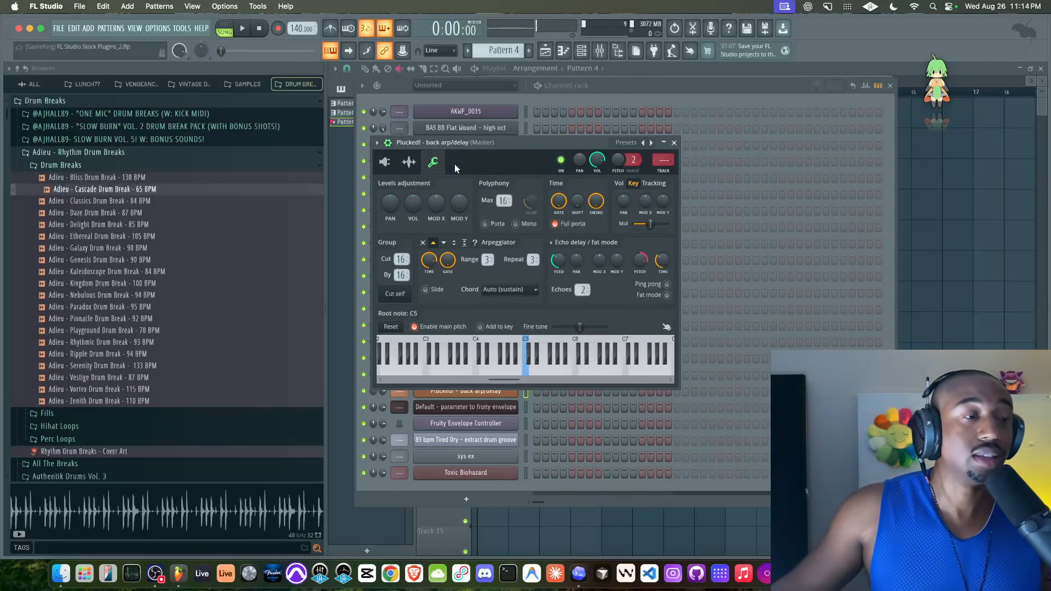
left_click(674, 142)
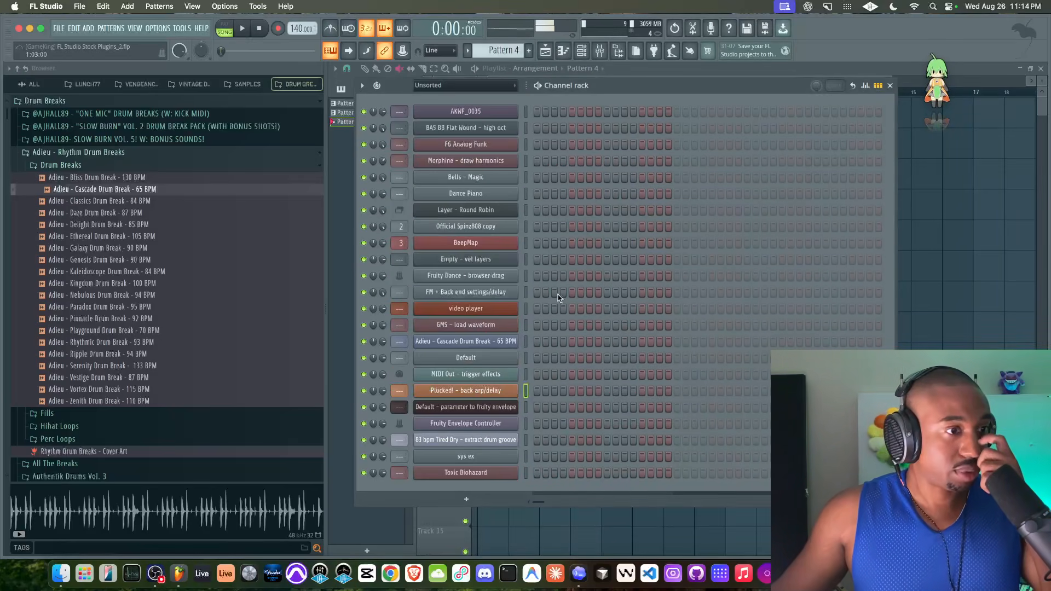
Step: Look over the PoiZone synth on the "Default - parameter to fruity envelope" channel and close it
left_click(485, 406)
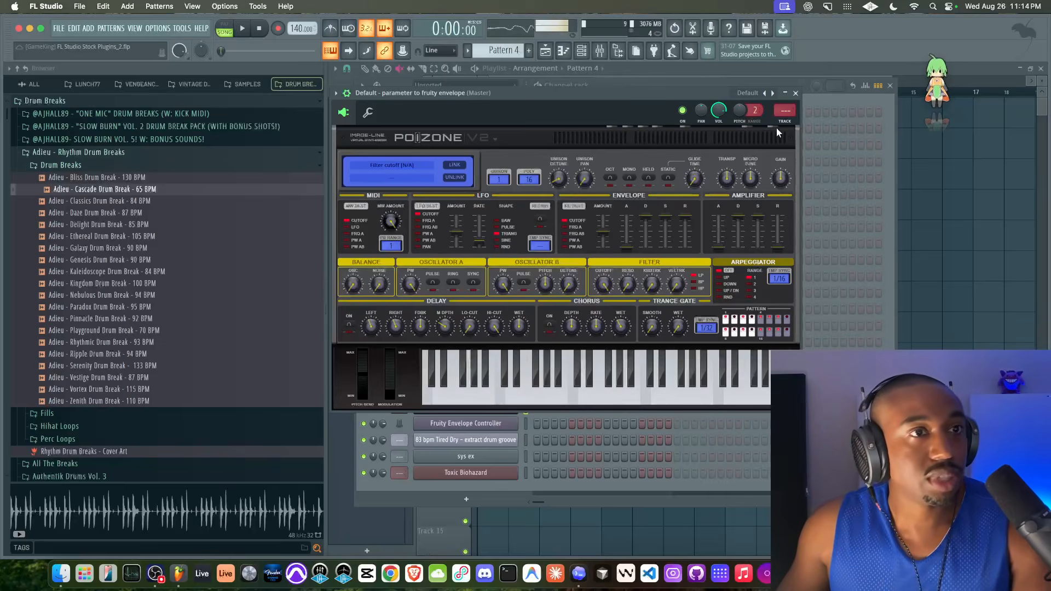
left_click(795, 93)
left_click(457, 407)
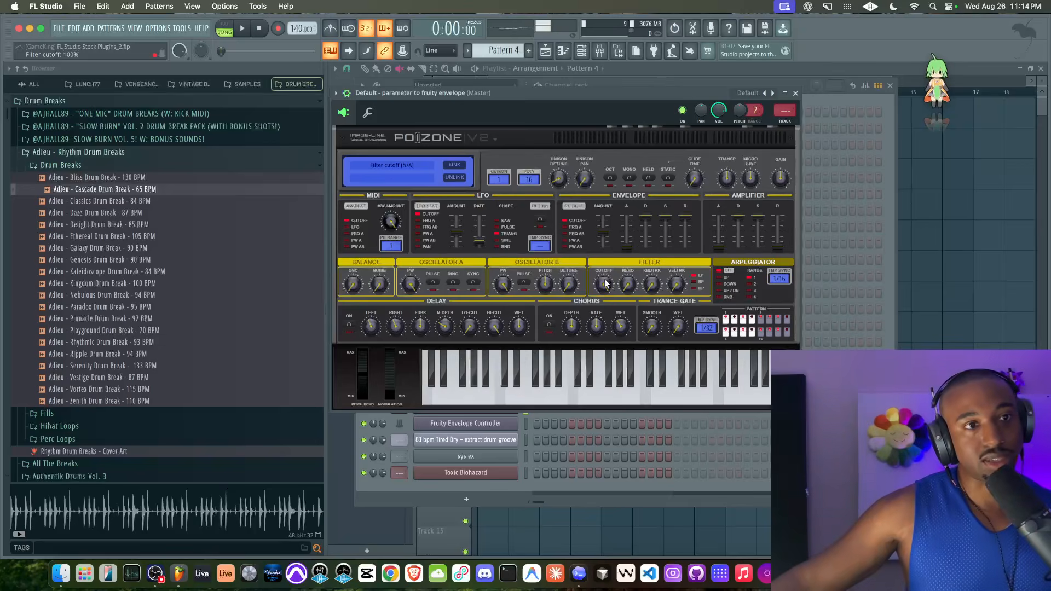
left_click(795, 93)
Step: Open the Fruity Envelope Controller channel and select Velocity mapping for articulator 1
left_click(496, 427)
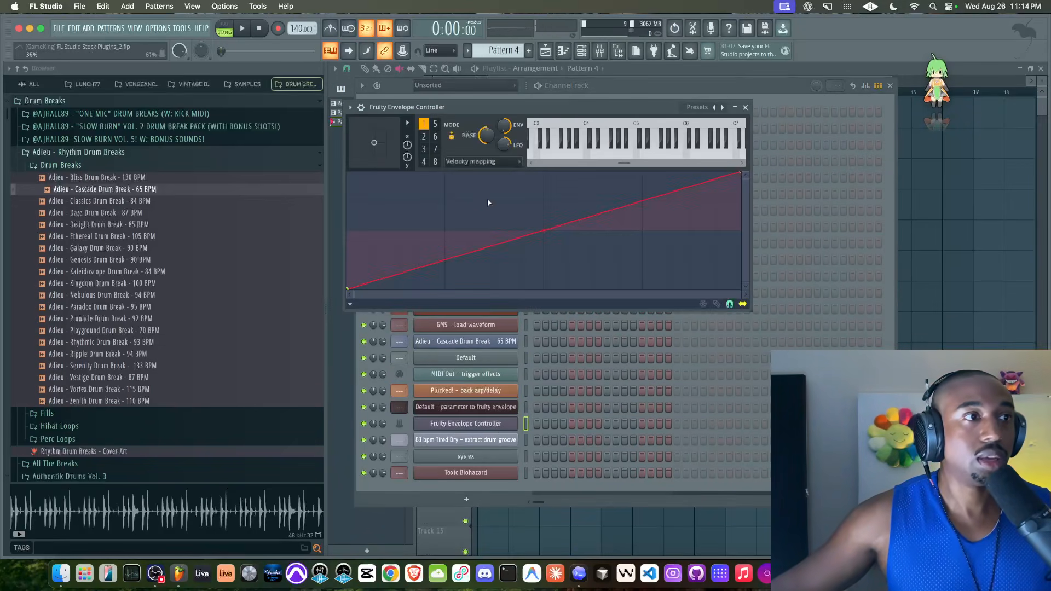
left_click(481, 161)
left_click(425, 124)
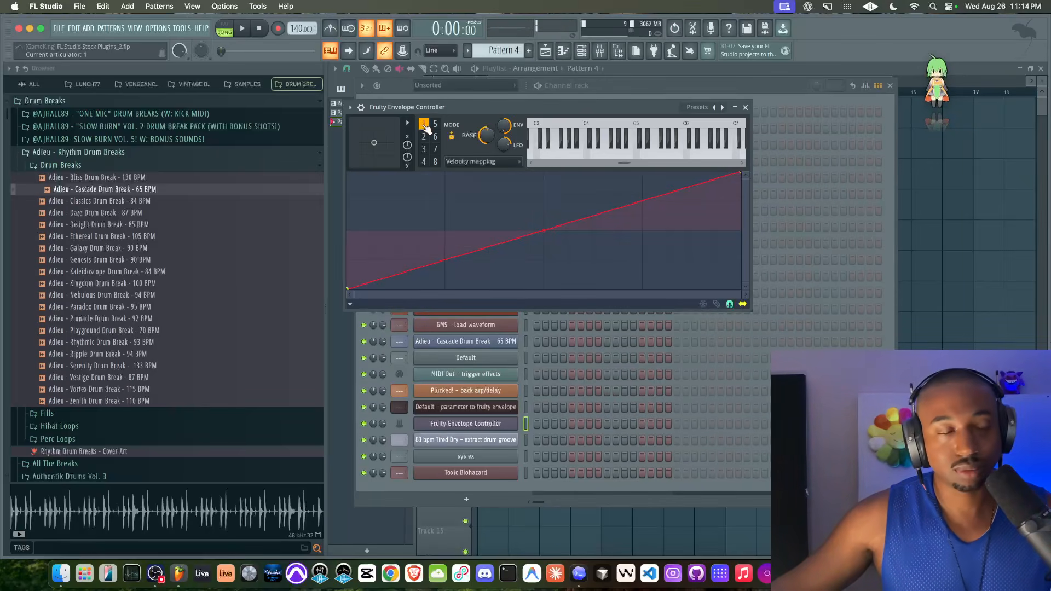
left_click(480, 162)
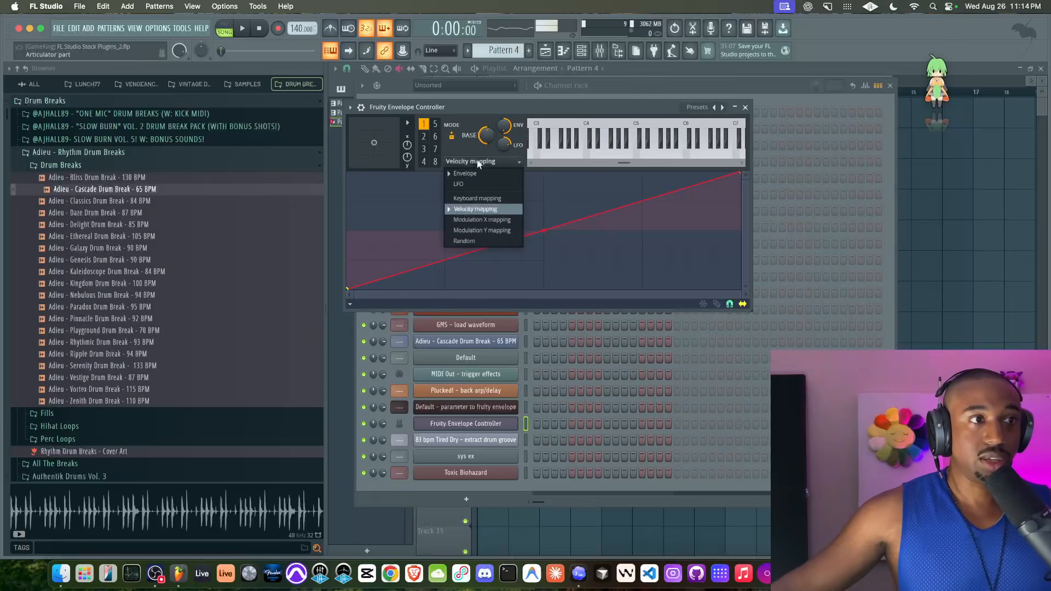
left_click(471, 211)
Step: Lower the velocity curve's end point to the centre line, and raise it back to the maximum
left_click_drag(740, 176, 743, 215)
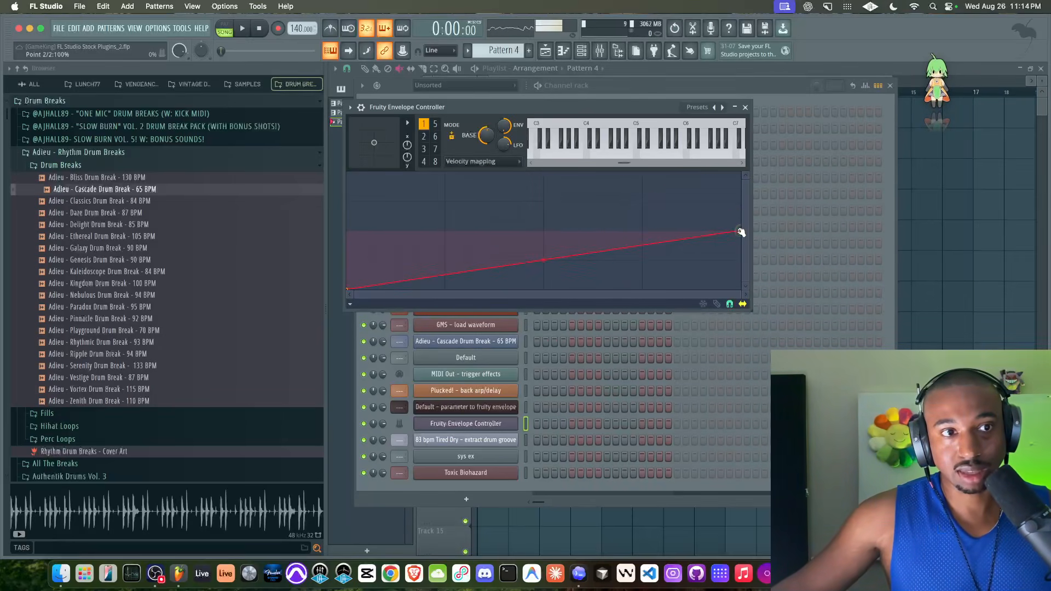
mouse_move(353, 286)
left_mouse_down()
mouse_move(348, 228)
mouse_move(348, 286)
left_mouse_up()
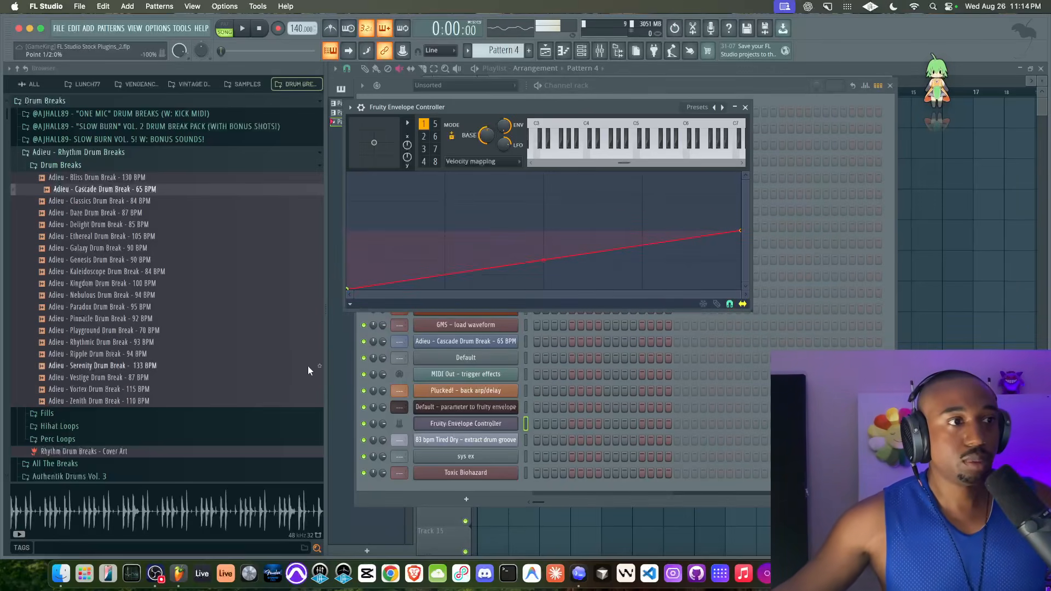
left_click_drag(742, 232, 740, 174)
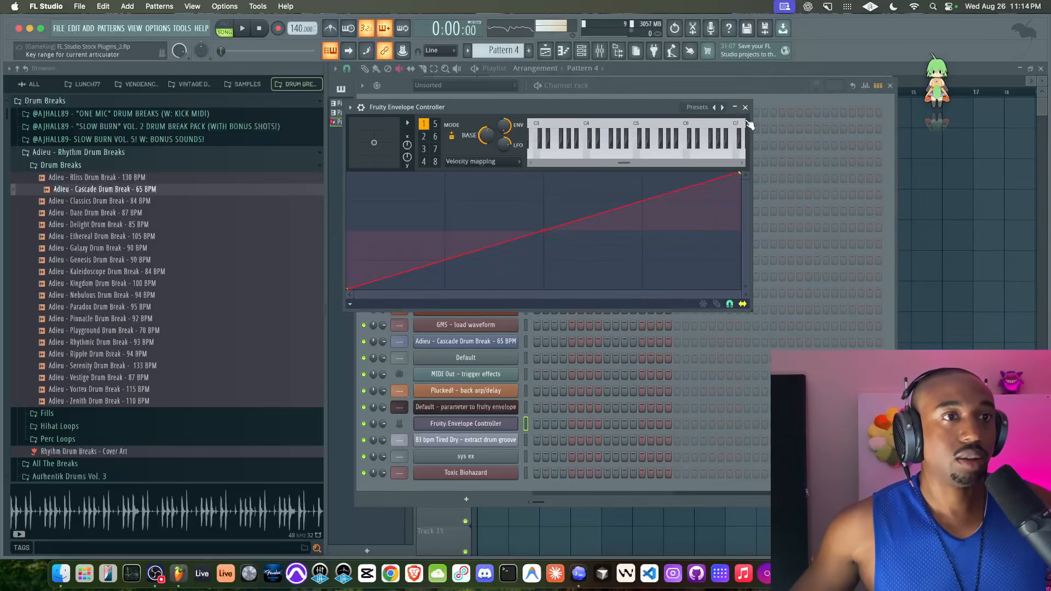
Step: Try to link PoiZone's filter cutoff to the internal controller Fruity Envelope Controller - Articulator 1, and close the synth
left_click(486, 407)
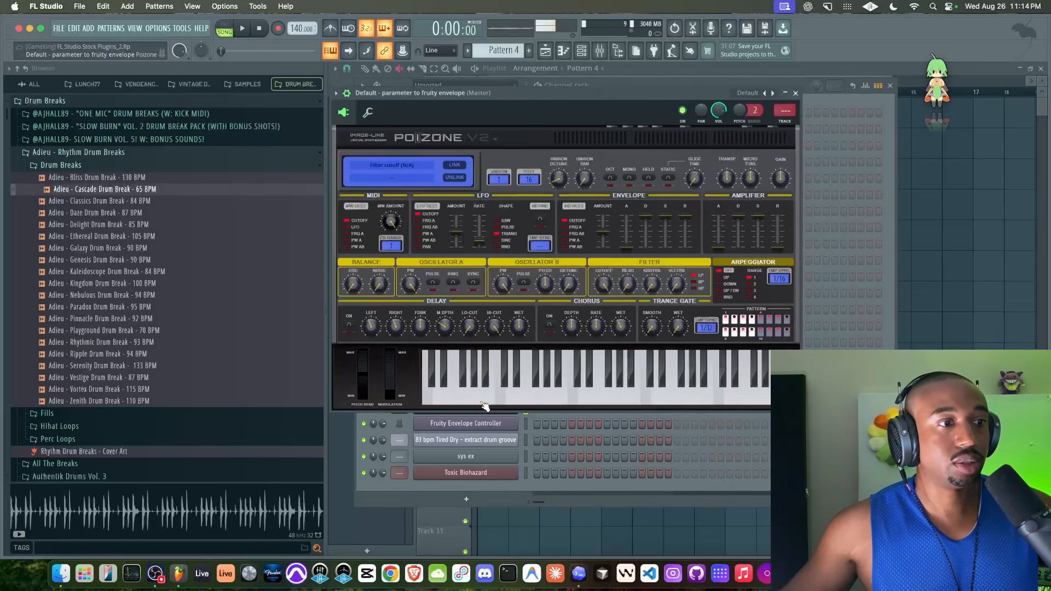
right_click(605, 286)
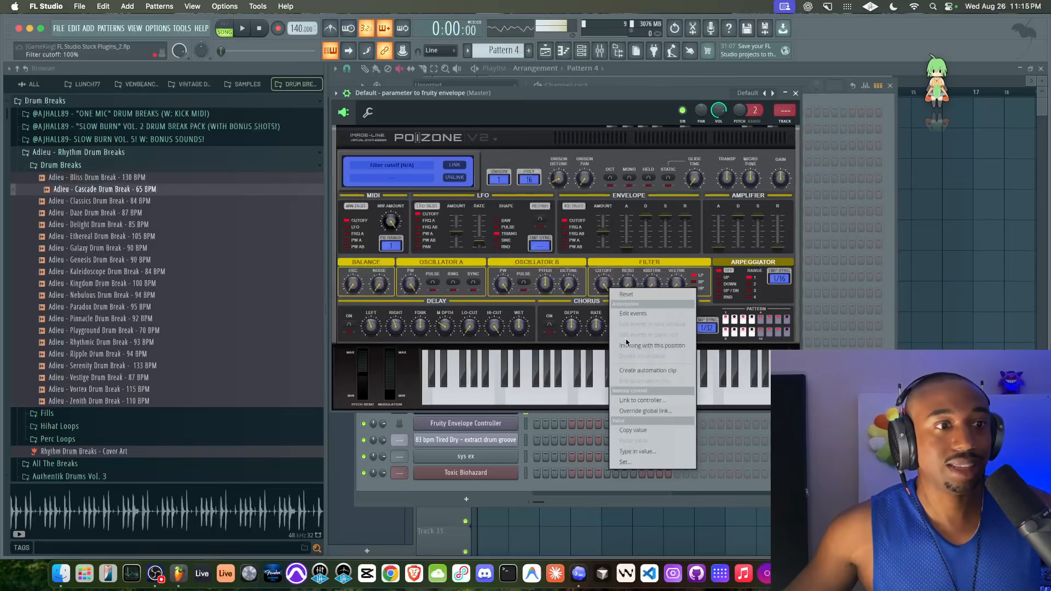
left_click(640, 400)
left_click(513, 275)
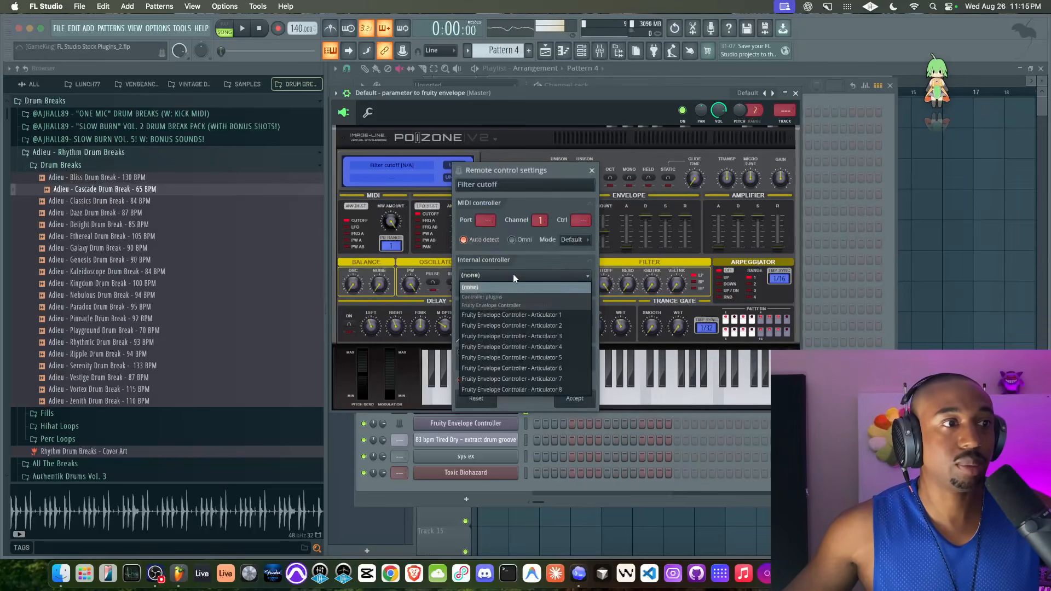
left_click(512, 317)
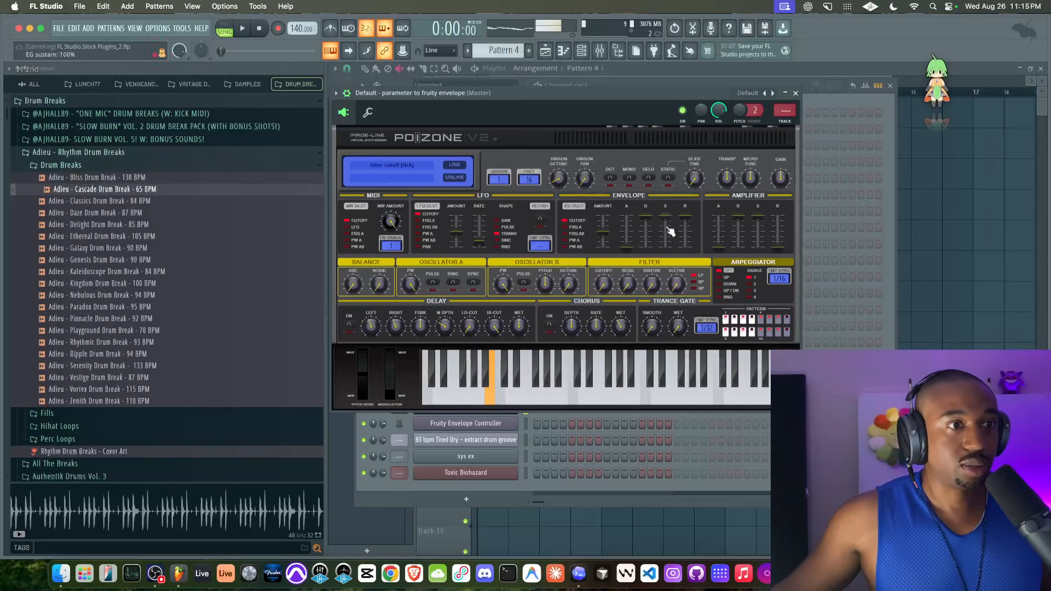
left_click(795, 93)
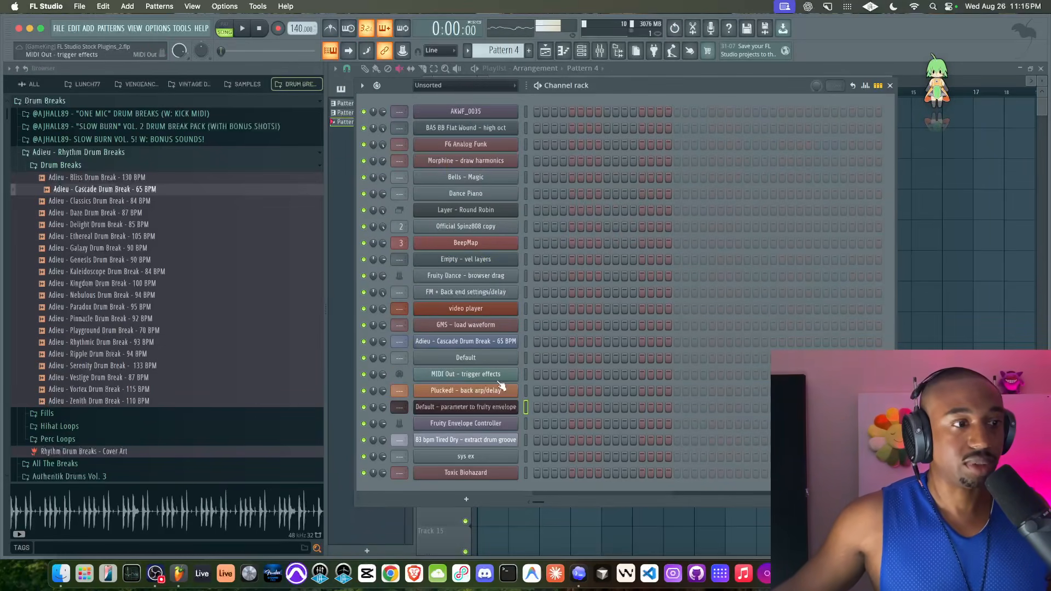
Step: Check how the Fruity Envelope Controller's velocity curve responds to played notes, and close its window
left_click(465, 423)
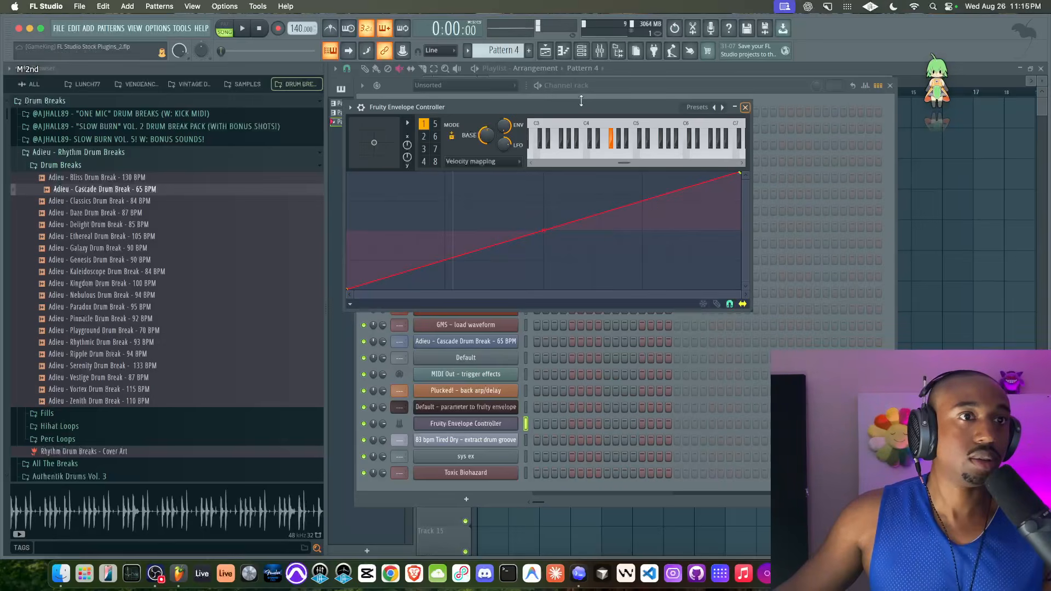
left_click(745, 107)
left_click(465, 391)
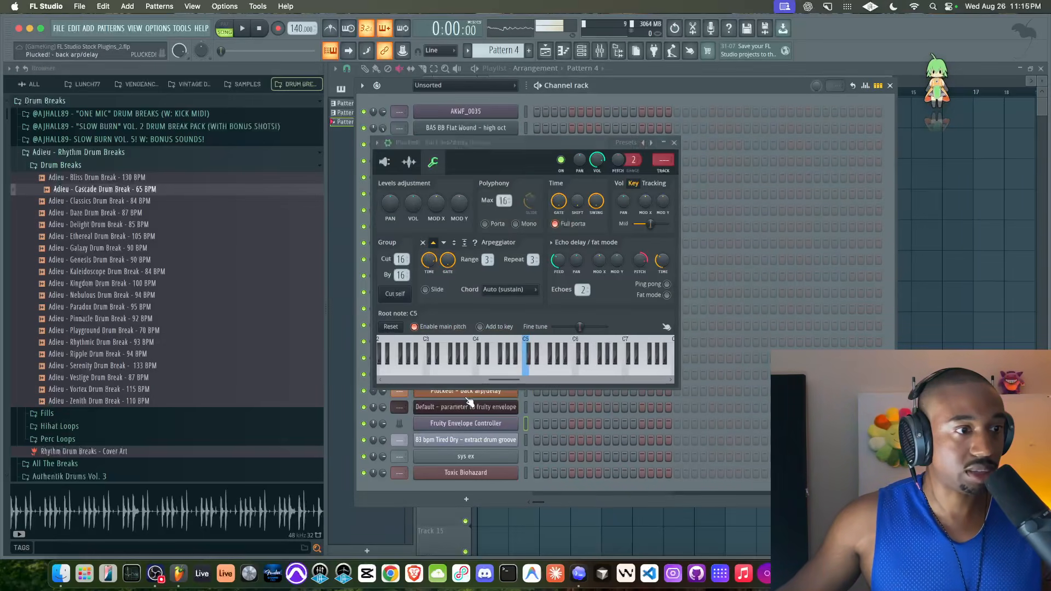
Step: Reopen PoiZone and assign Fruity Envelope Controller - Articulator 1 as the internal controller of its filter cutoff
left_click(465, 406)
right_click(603, 283)
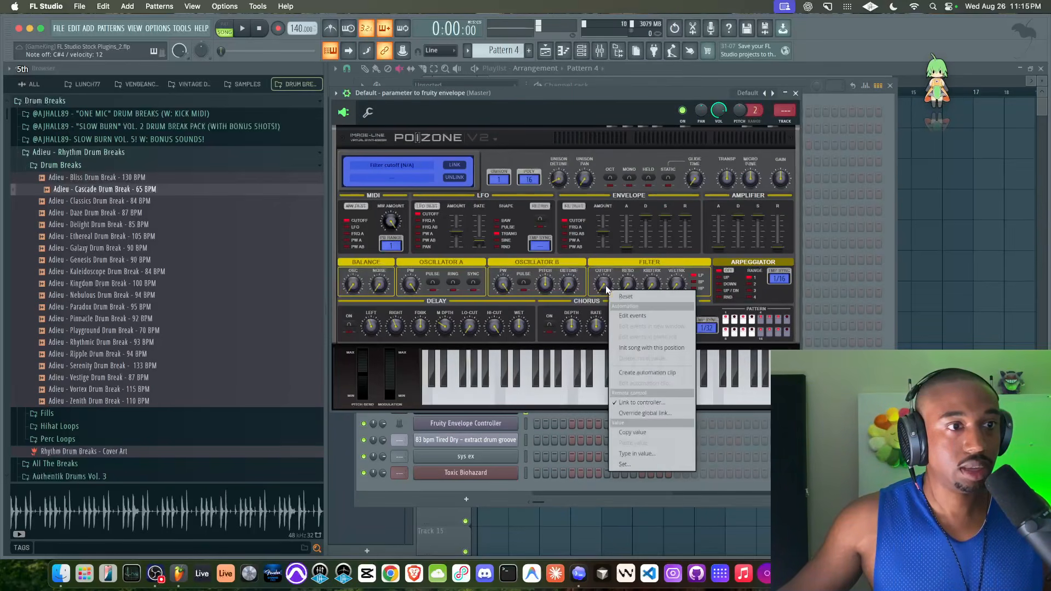
left_click(642, 402)
left_click(524, 283)
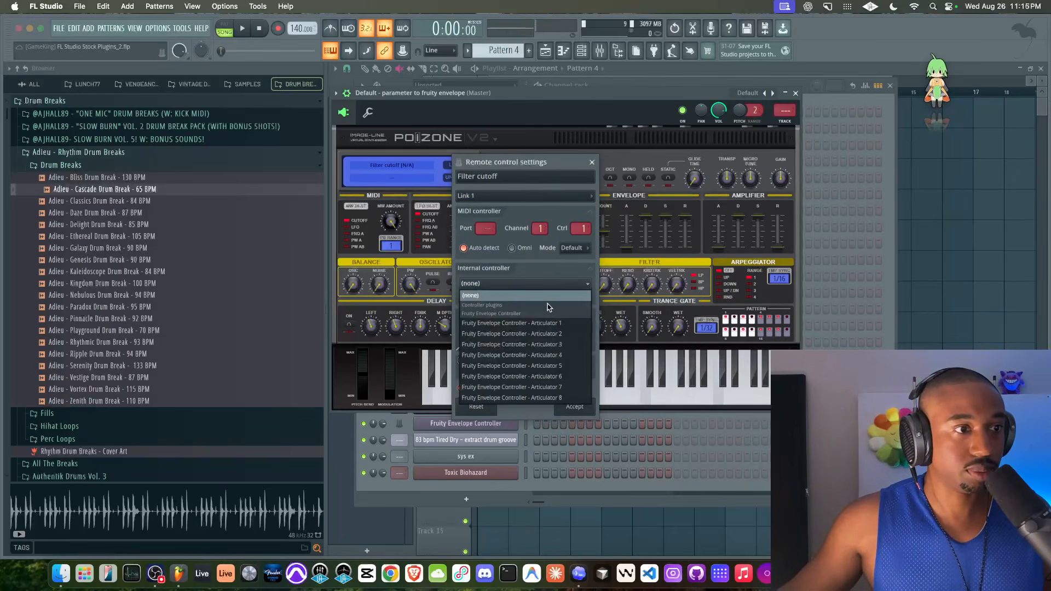
left_click(535, 325)
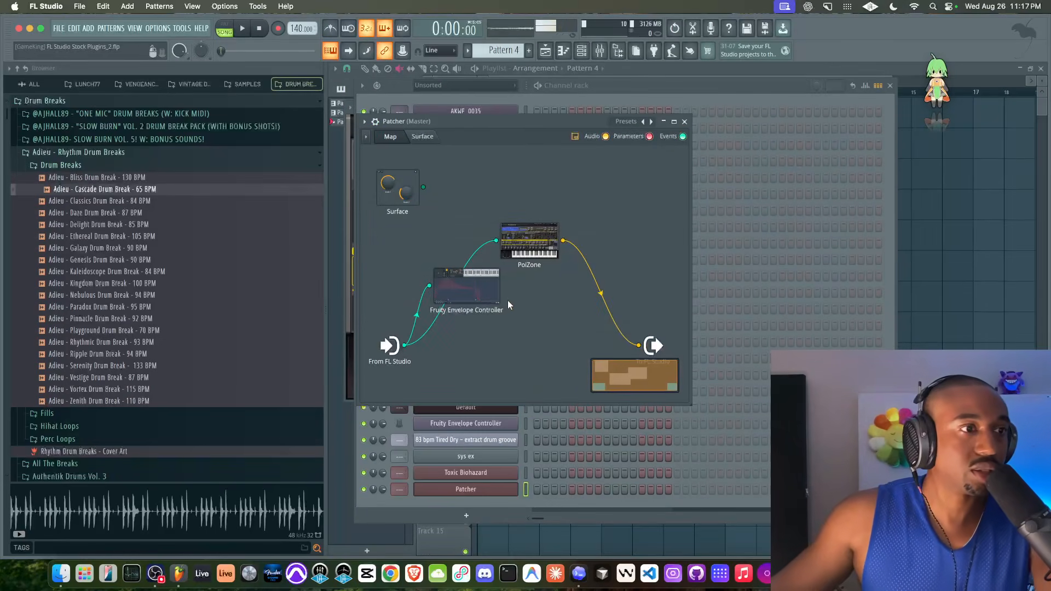
Step: Space out the Fruity Envelope Controller and PoiZone modules side by side in Patcher's map
left_click_drag(477, 288, 448, 253)
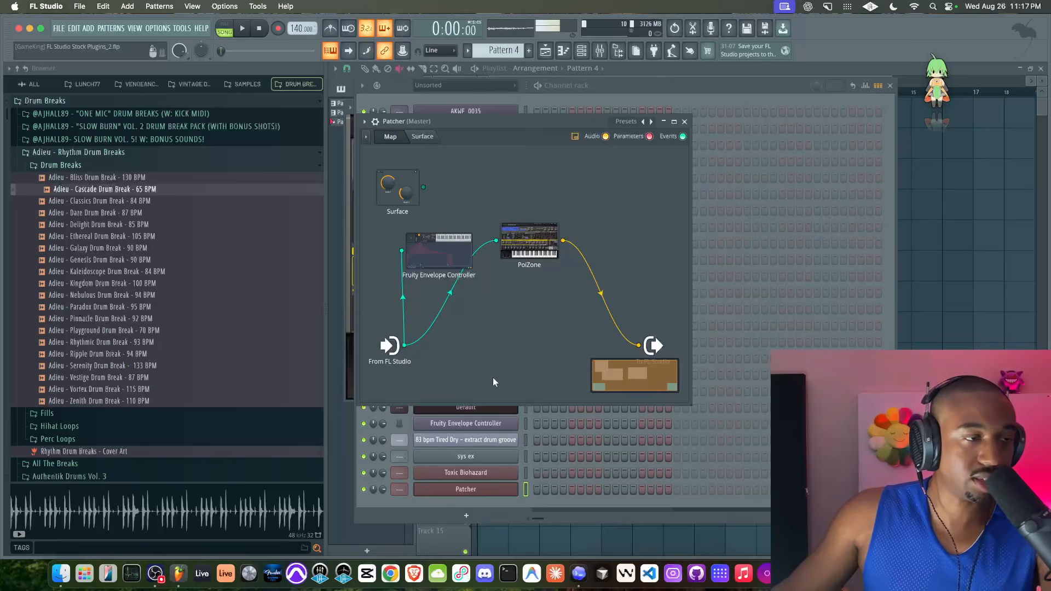
left_click_drag(513, 235, 573, 242)
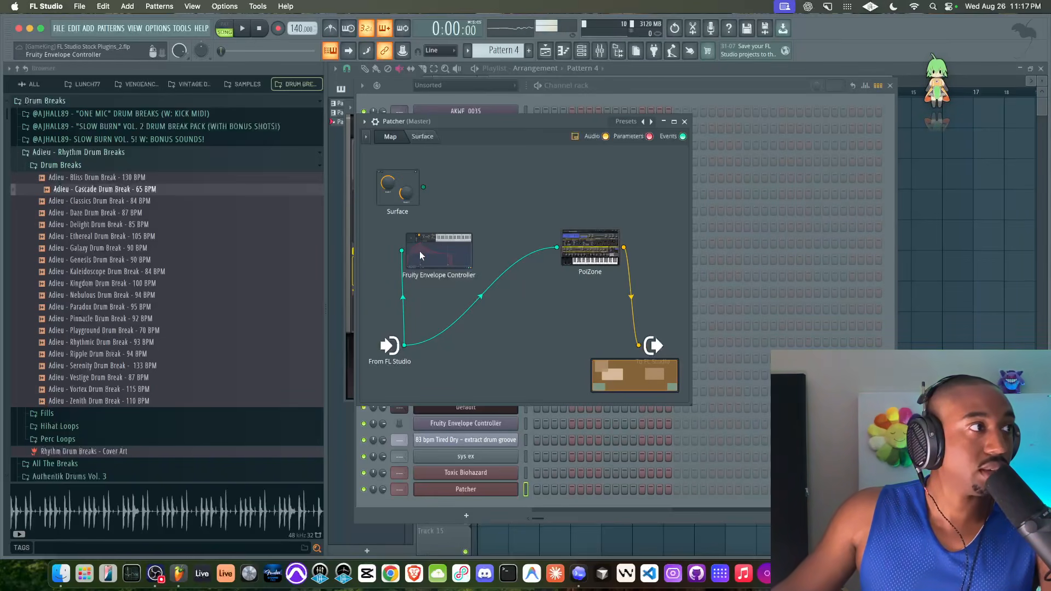
left_click_drag(433, 252, 442, 248)
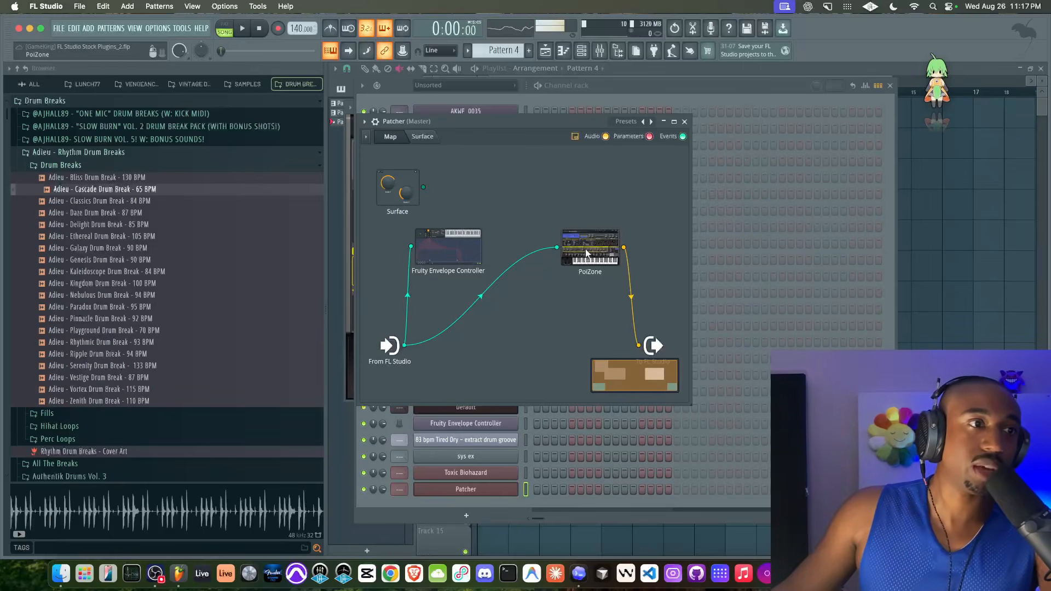
double_click(459, 241)
left_click(722, 202)
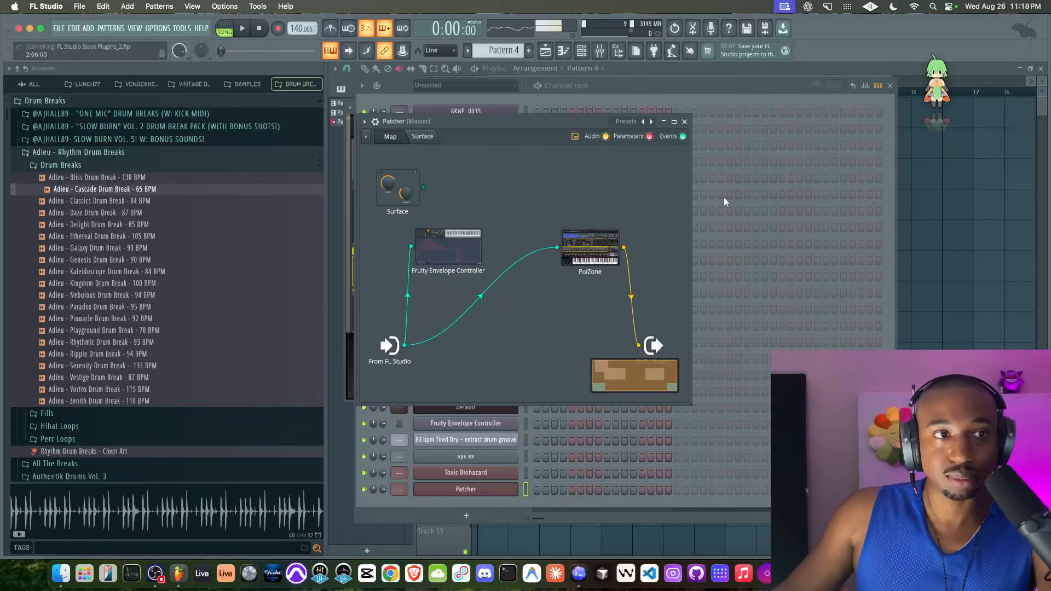
left_click_drag(591, 244, 571, 263)
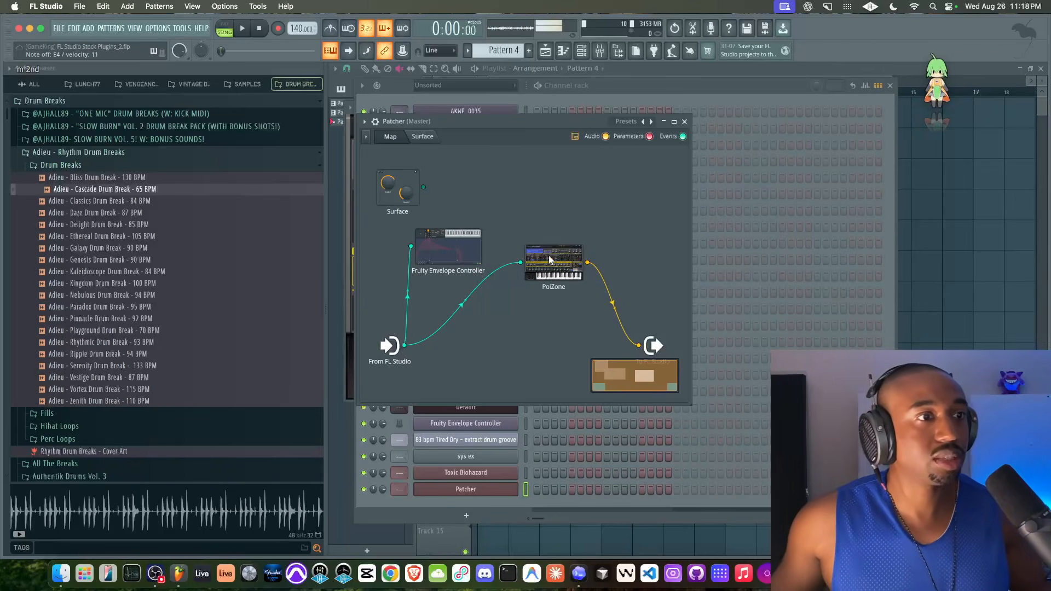
Step: Expose the filter cutoff of Patcher's PoiZone as a parameter input, keeping the Default preset, and close the synth
double_click(569, 270)
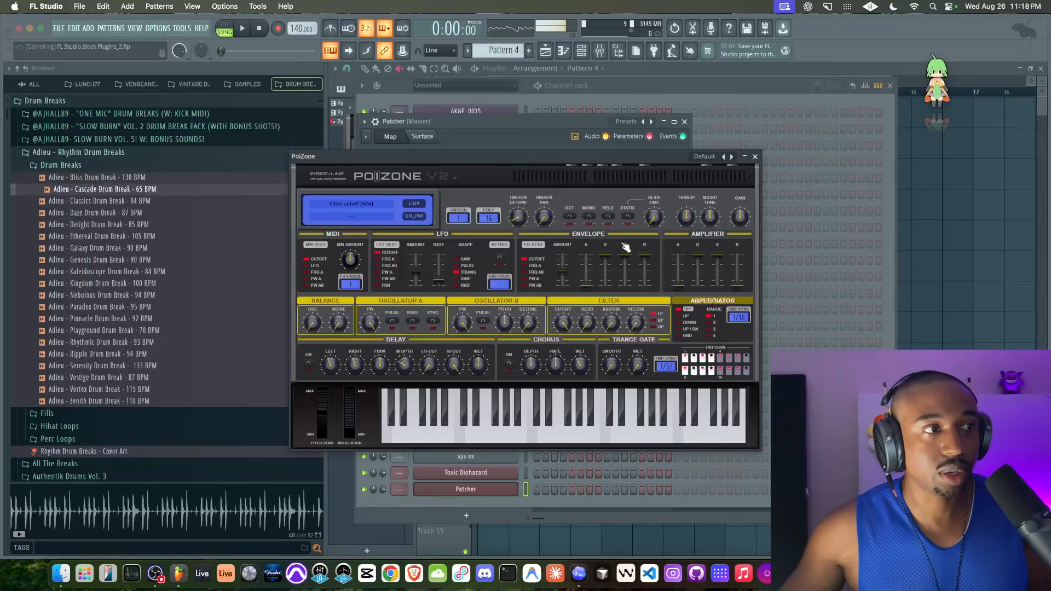
left_click(706, 159)
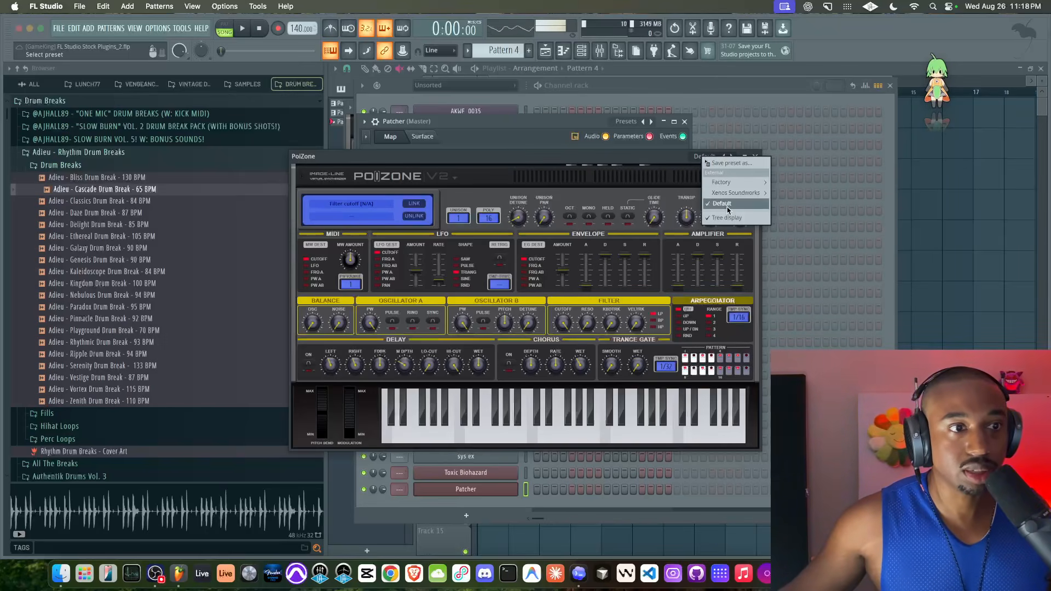
left_click(578, 315)
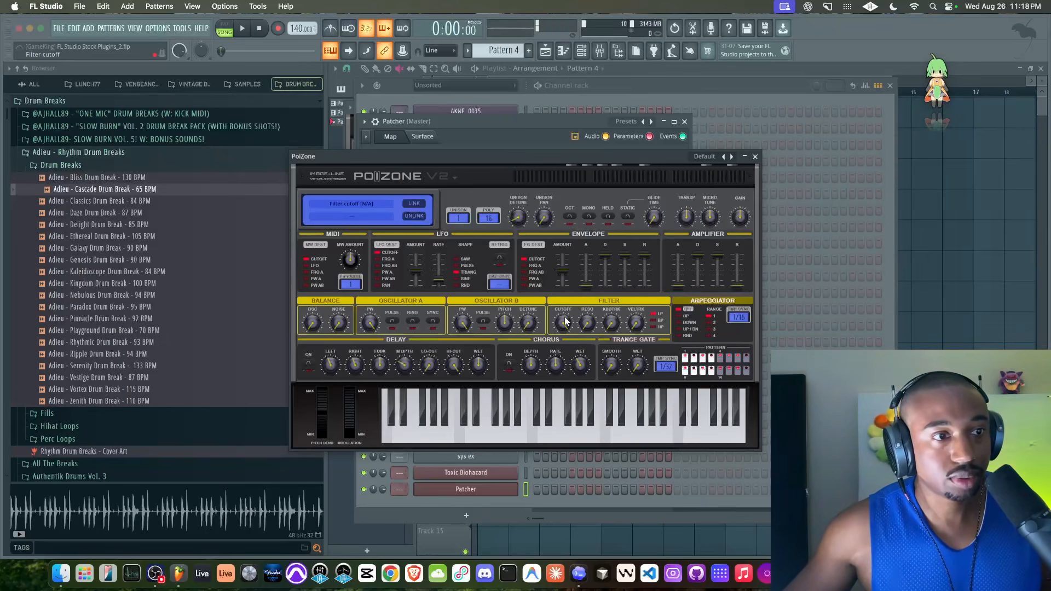
right_click(566, 321)
left_click(578, 339)
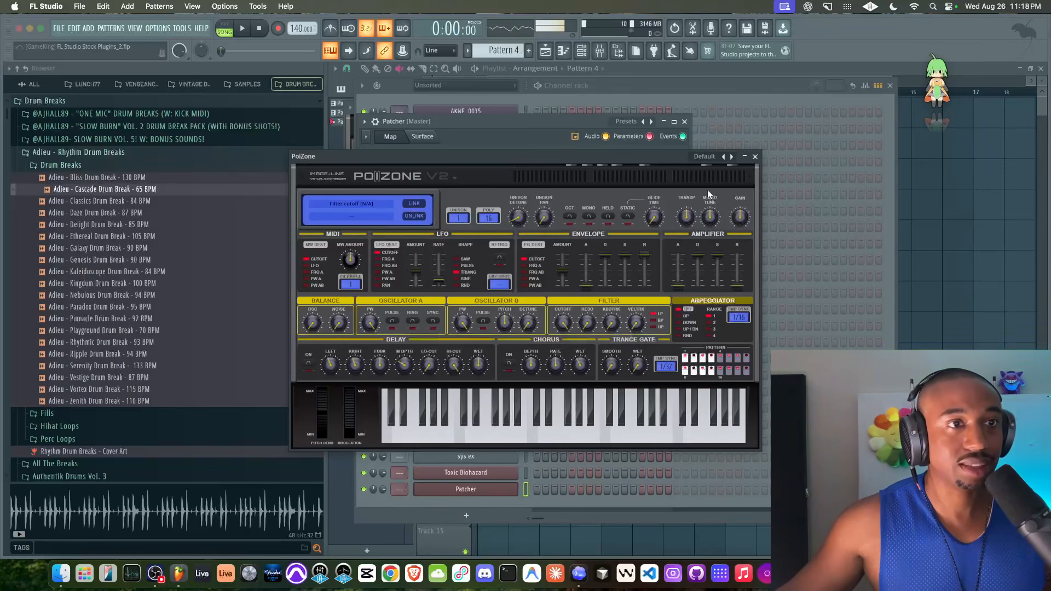
left_click(755, 157)
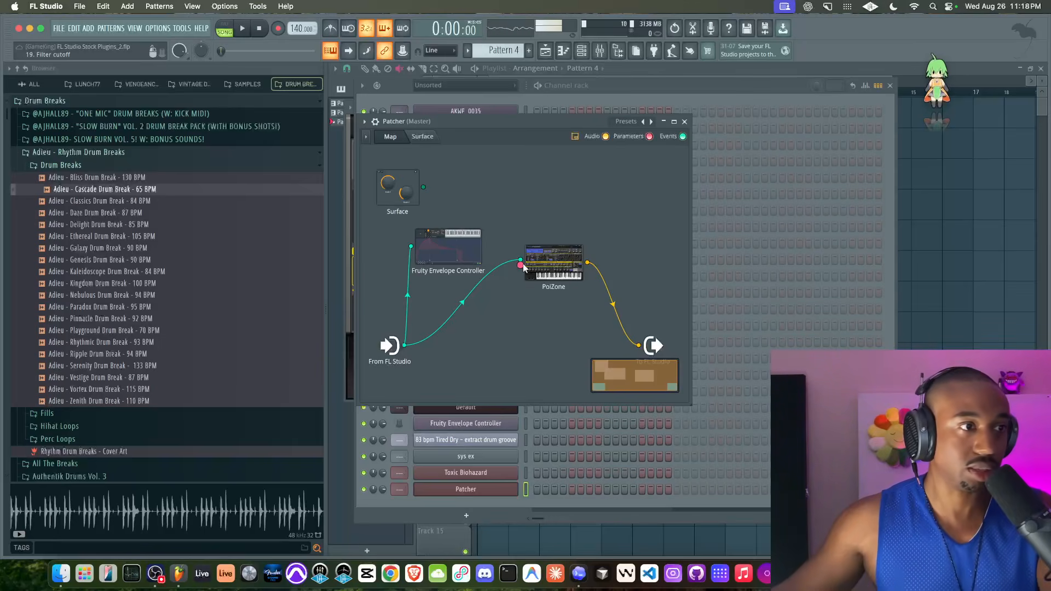
Step: Set articulator 1 of Patcher's Fruity Envelope Controller to Velocity mapping with a line rising from minimum to maximum
left_click(446, 246)
left_click(435, 256)
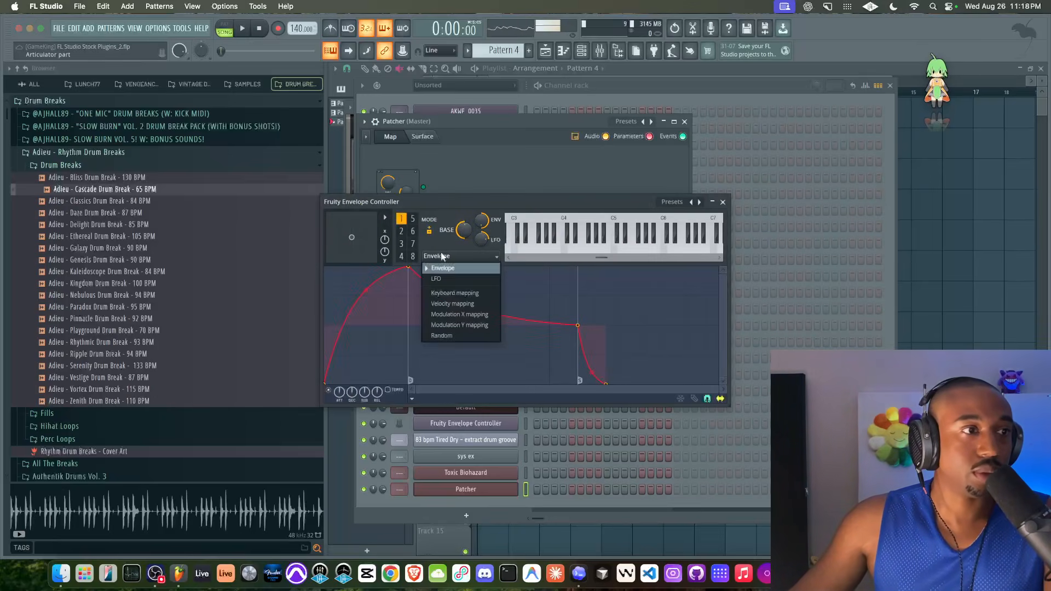
left_click(455, 291)
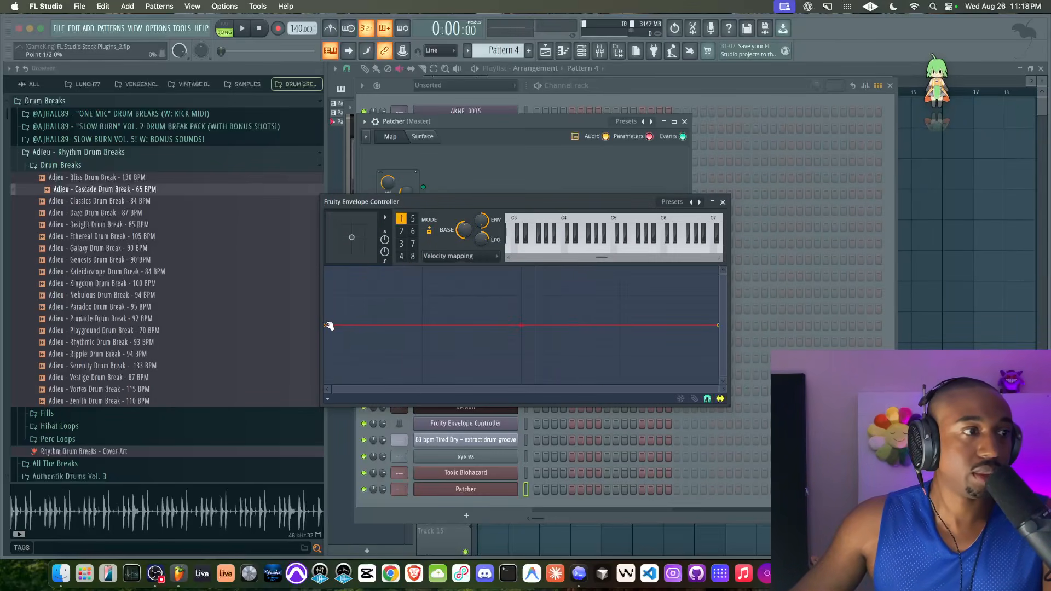
left_click_drag(324, 363, 318, 416)
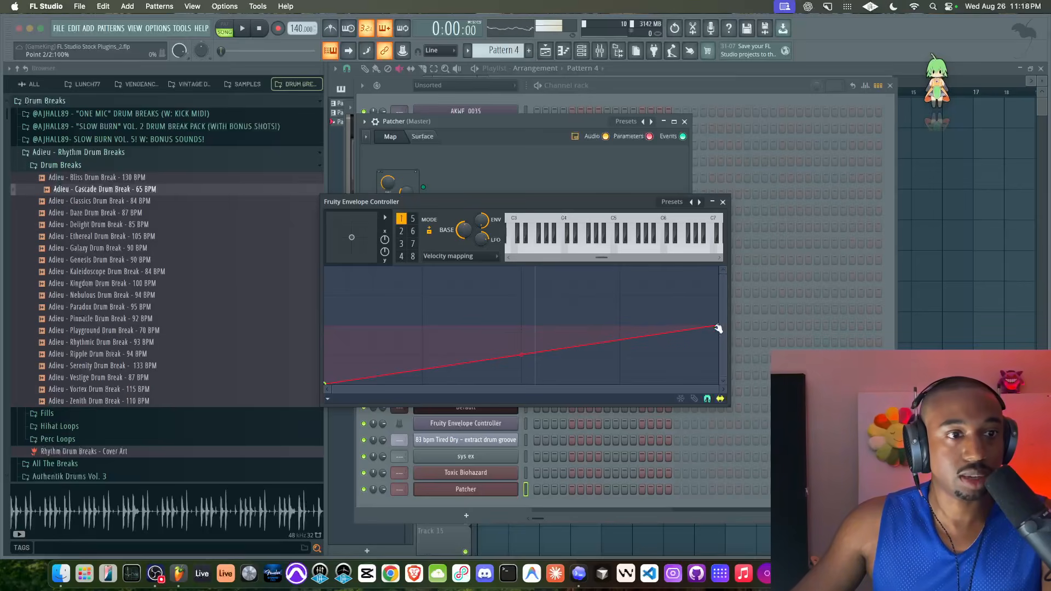
left_click_drag(714, 327, 717, 268)
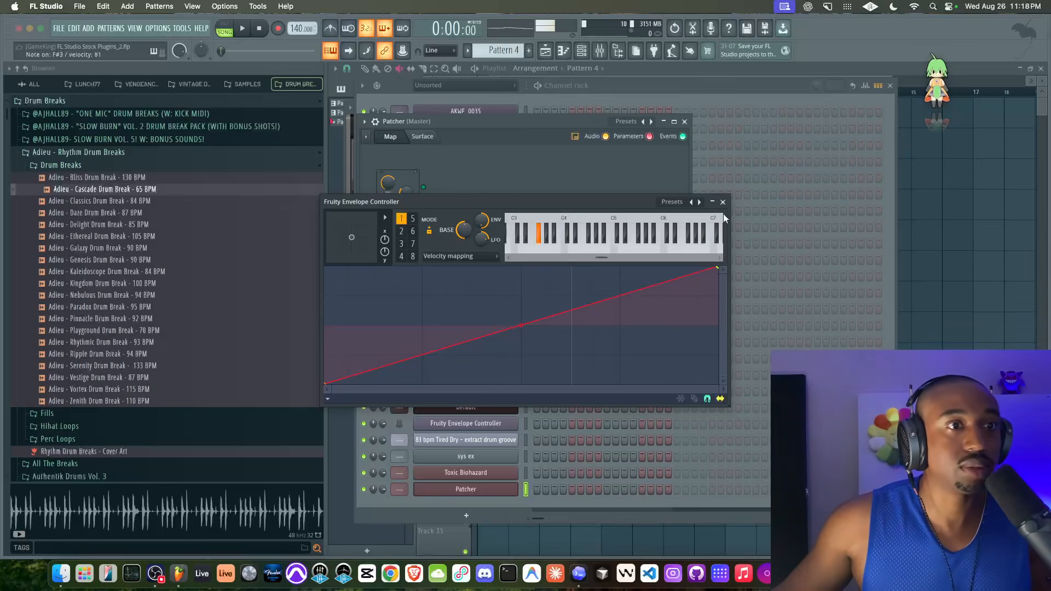
Step: Enable Continuous output in the Fruity Envelope Controller and close its window
left_click(385, 217)
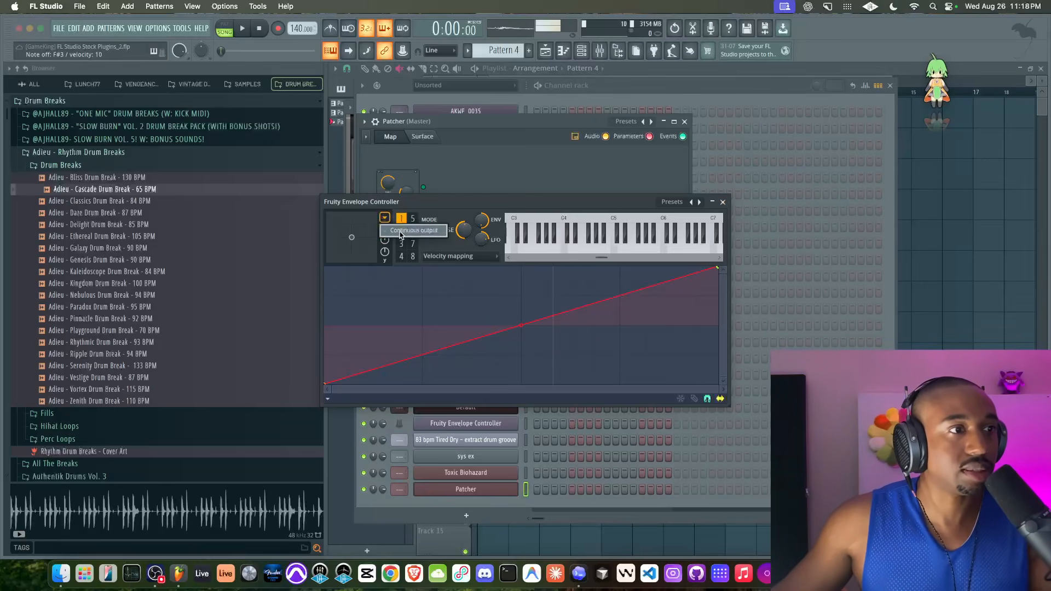
left_click(394, 230)
left_click(722, 202)
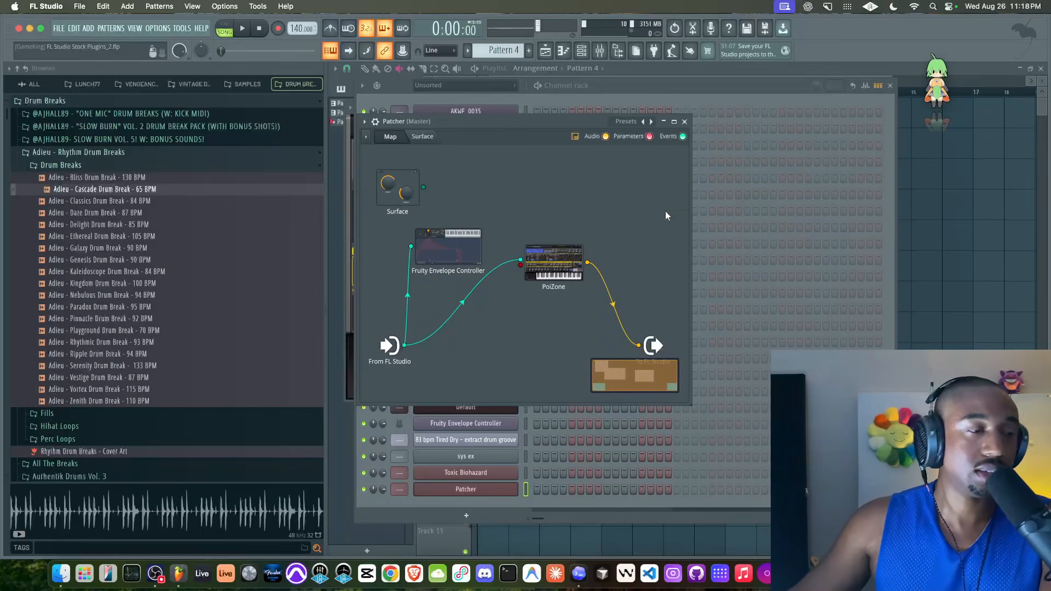
Step: Activate the Articulator 1 output of Patcher's Fruity Envelope Controller and connect it to PoiZone's filter cutoff input
right_click(459, 245)
mouse_move(491, 350)
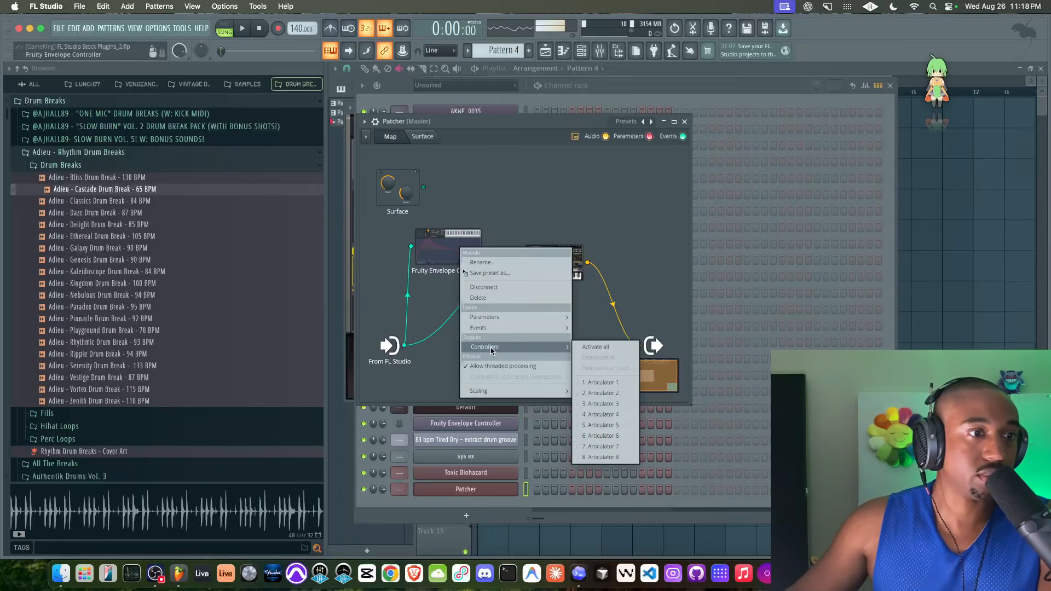
left_click(598, 383)
double_click(438, 247)
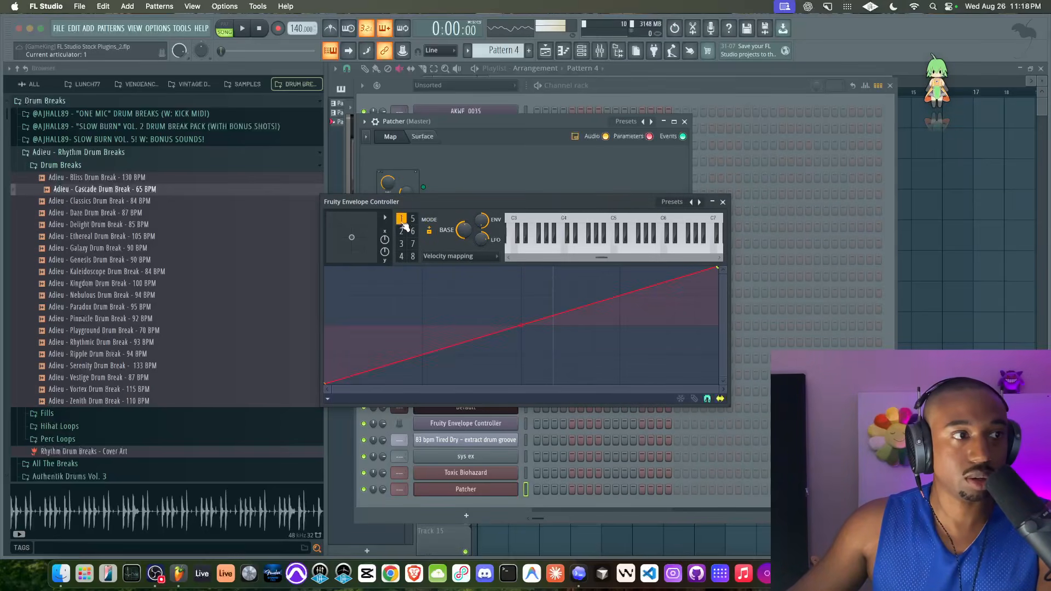
left_click(723, 202)
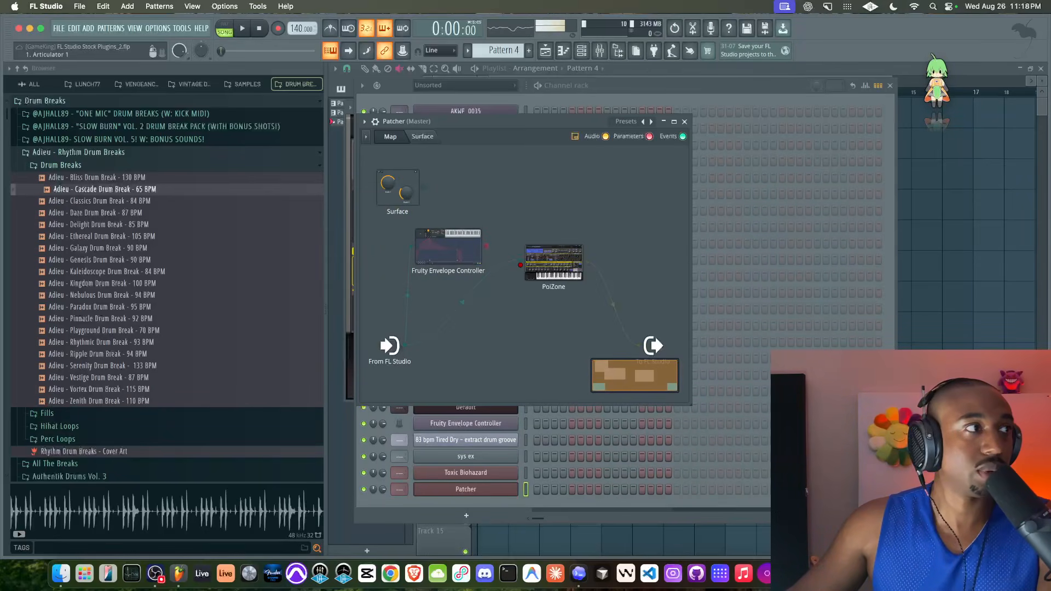
left_click_drag(486, 246, 520, 265)
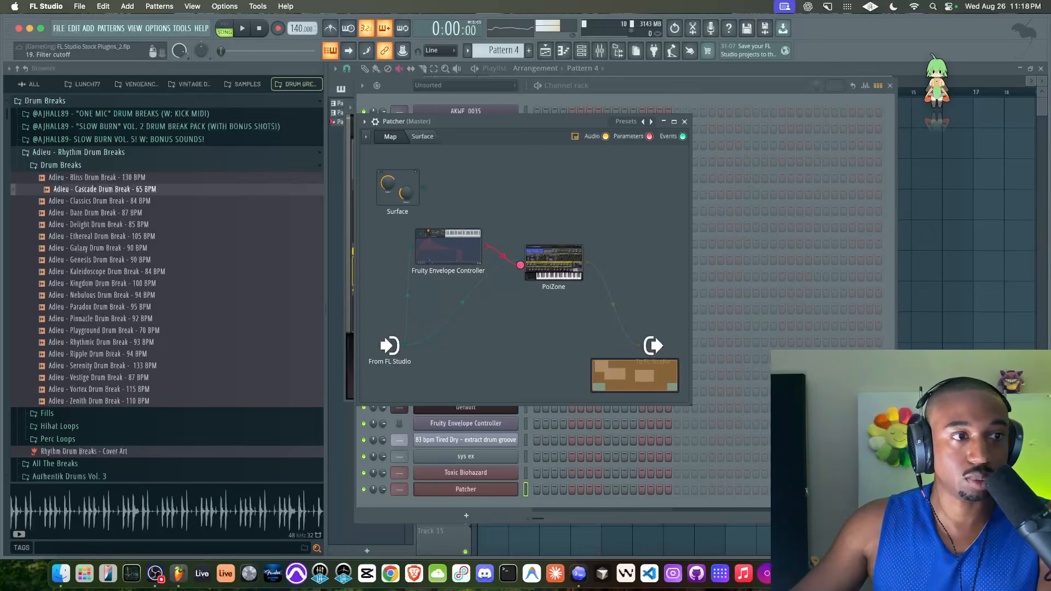
right_click(455, 256)
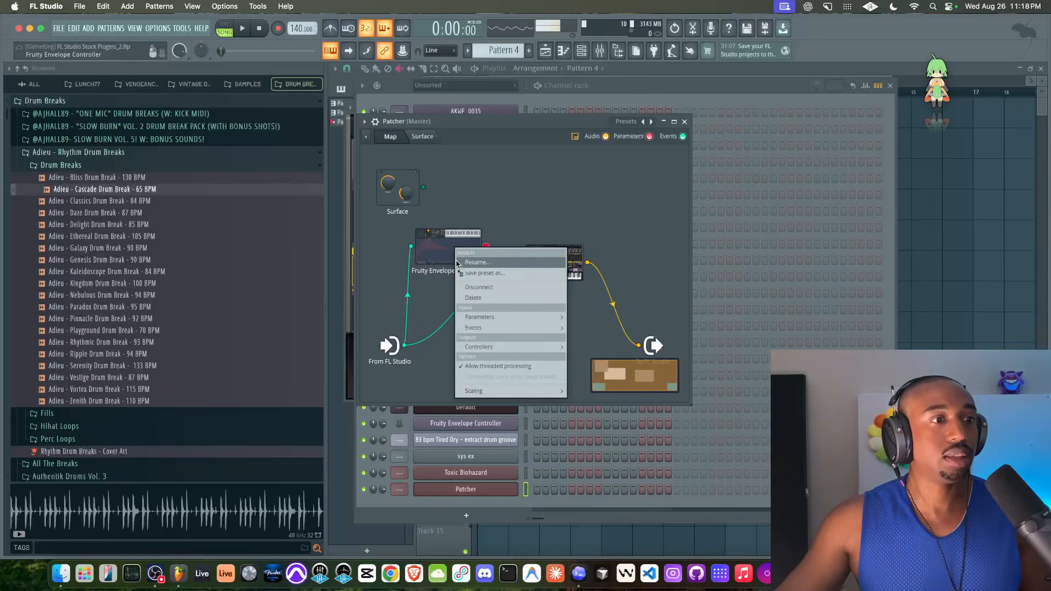
mouse_move(490, 316)
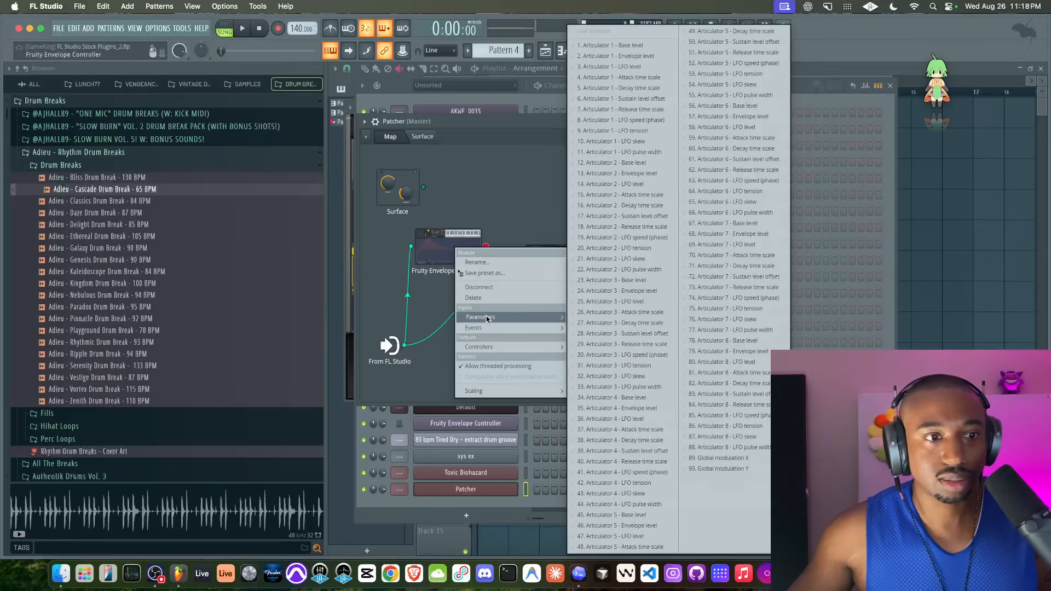
left_click(466, 238)
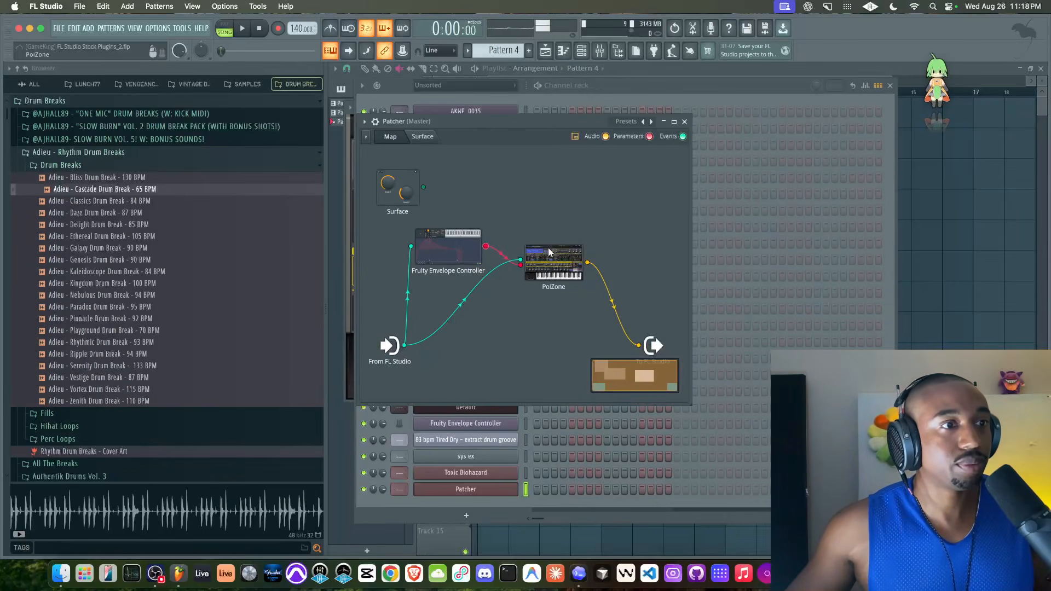
Step: Move the attack peak of articulator 1's envelope in the Fruity Envelope Controller to the very start, and close the plugin
left_click(471, 249)
left_click(445, 254)
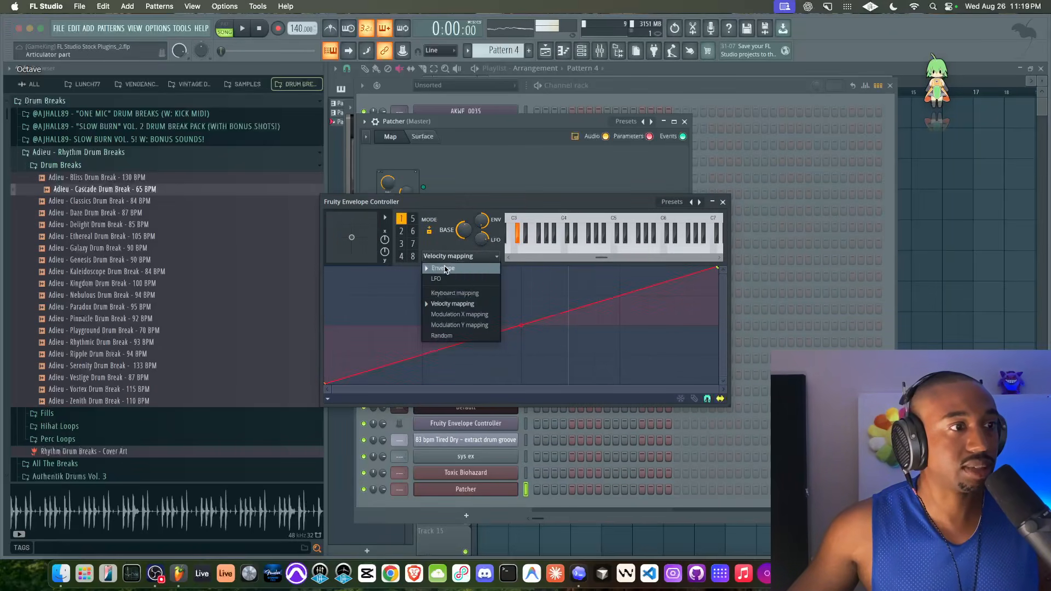
left_click(446, 268)
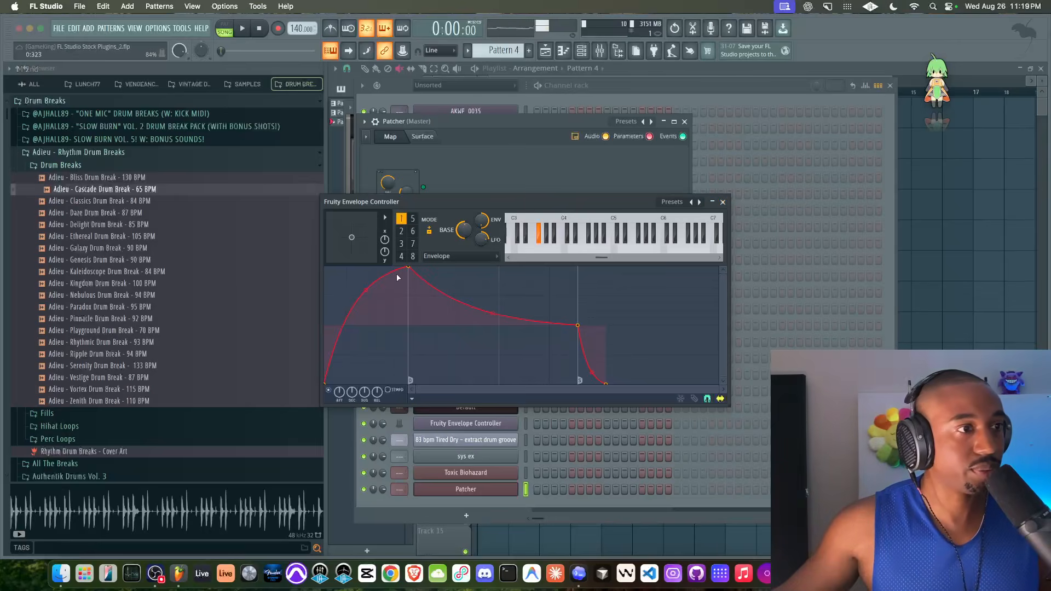
left_click_drag(411, 269, 325, 288)
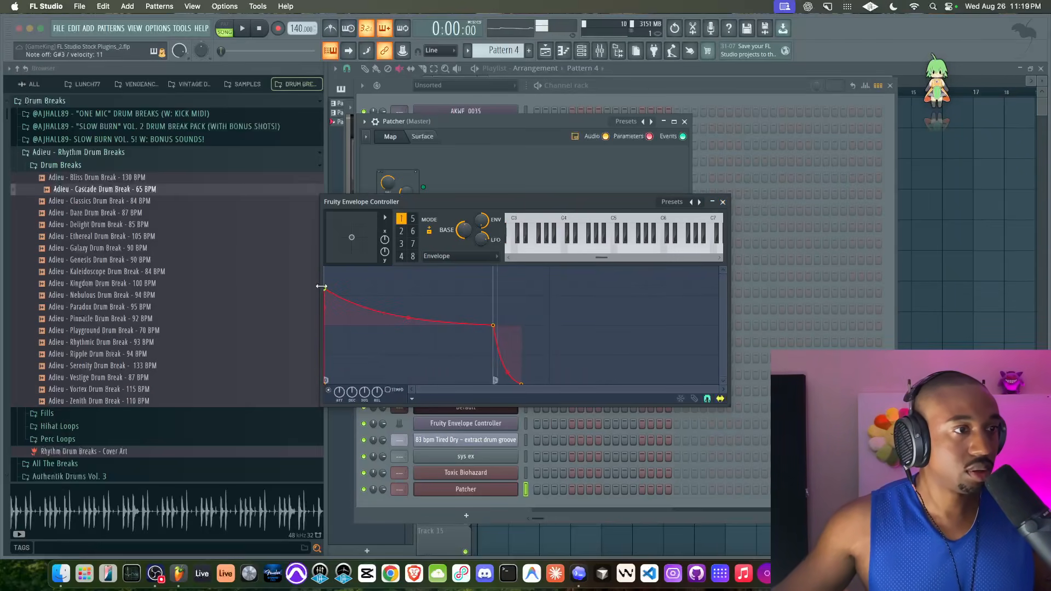
left_click(722, 201)
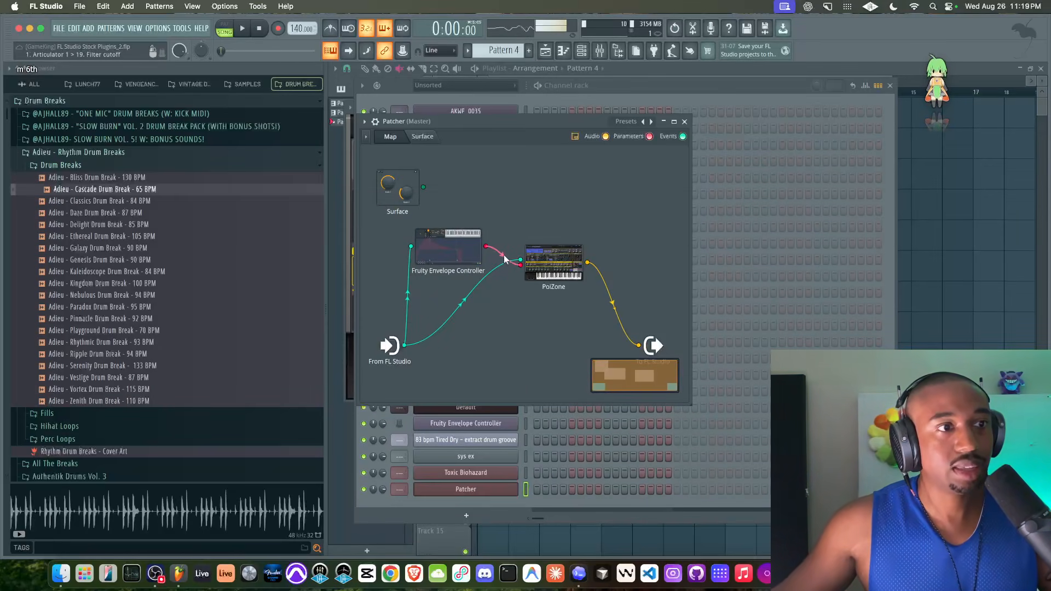
right_click(466, 254)
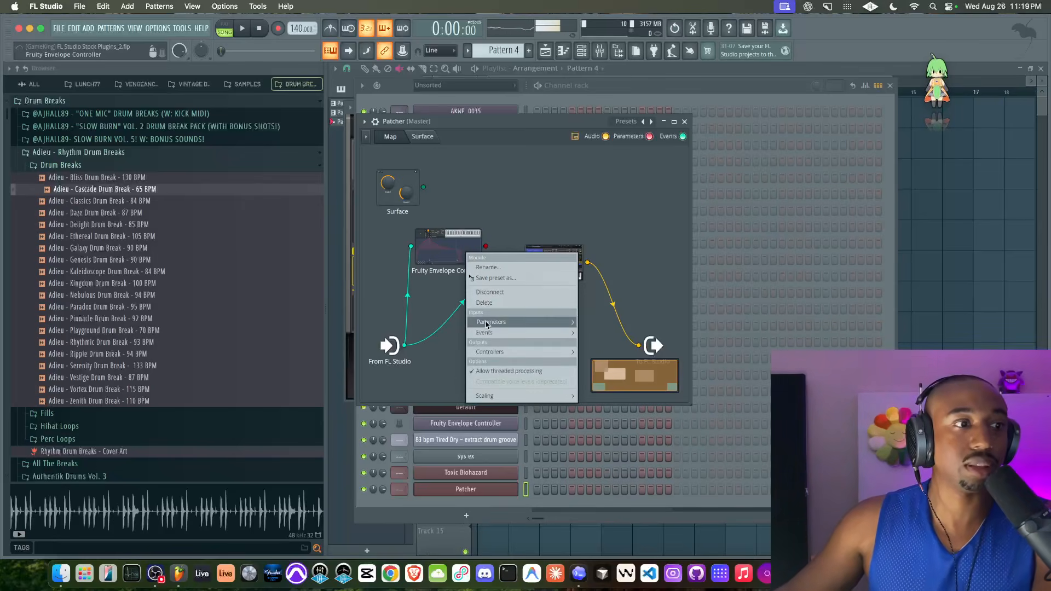
mouse_move(487, 324)
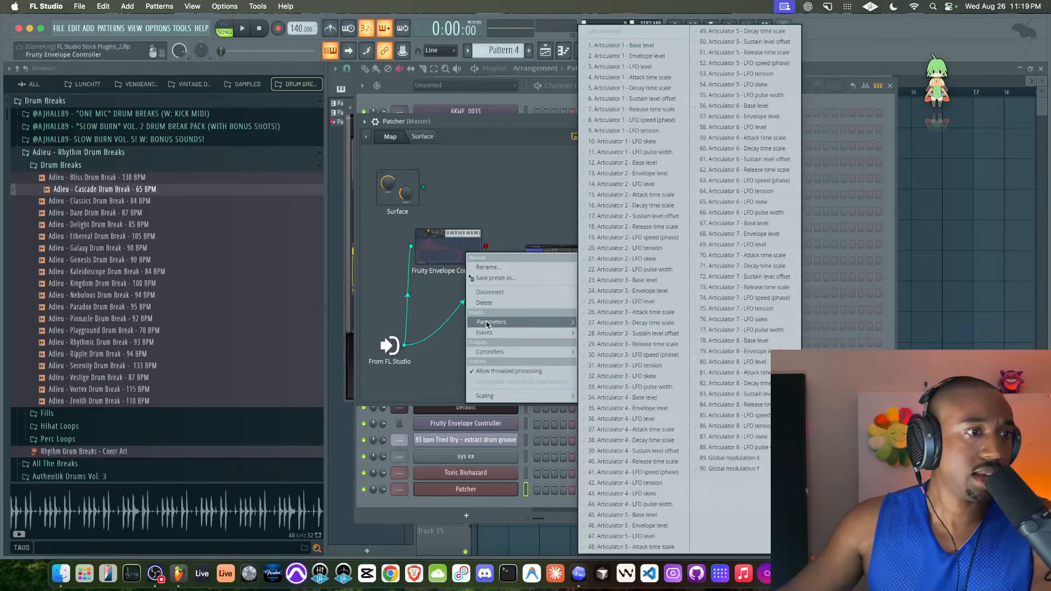
mouse_move(491, 352)
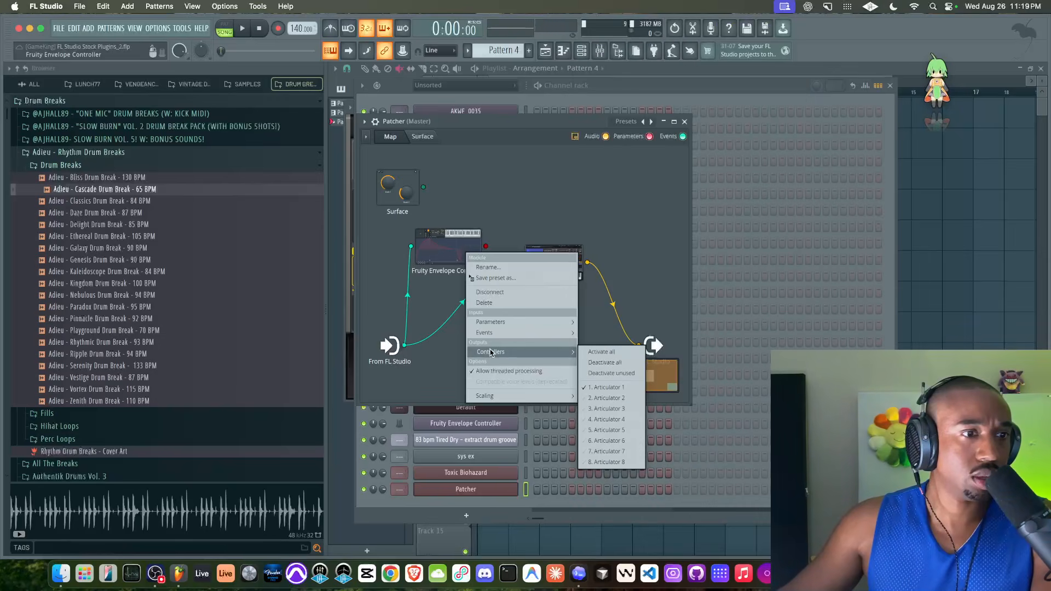
left_click(448, 268)
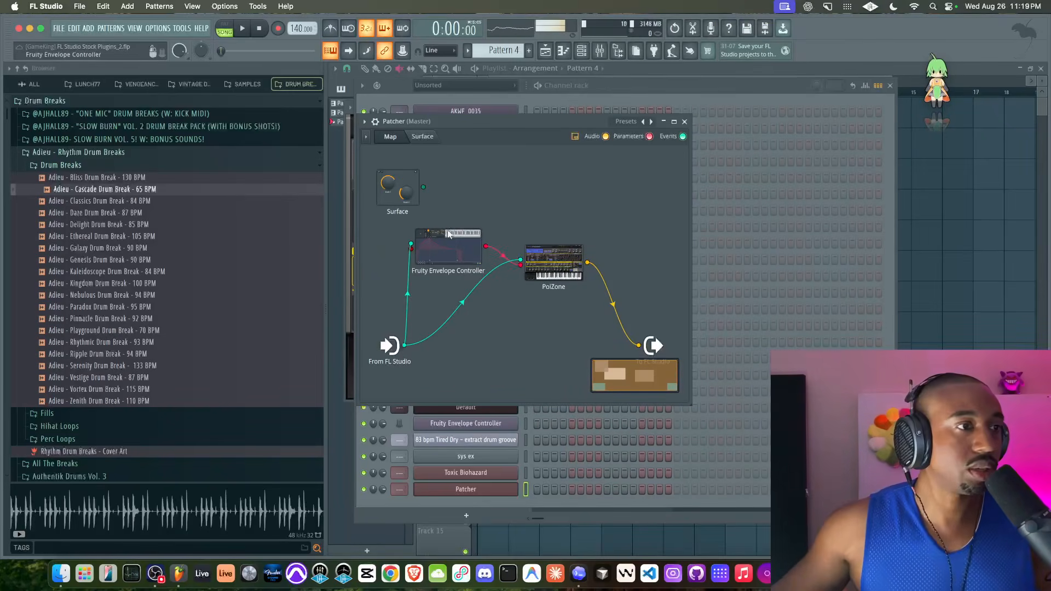
right_click(448, 249)
mouse_move(475, 349)
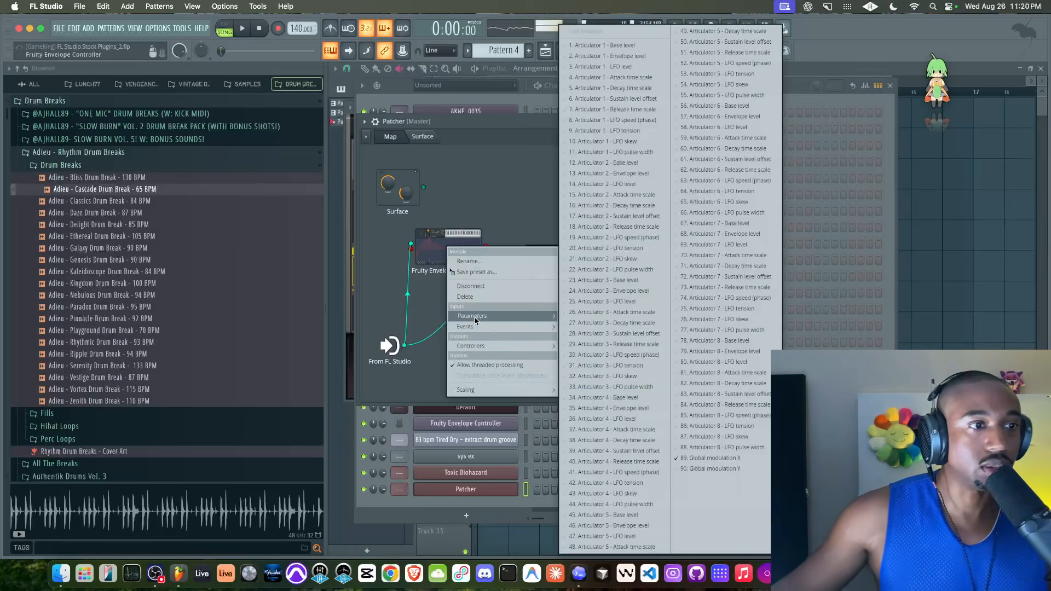
left_click(692, 459)
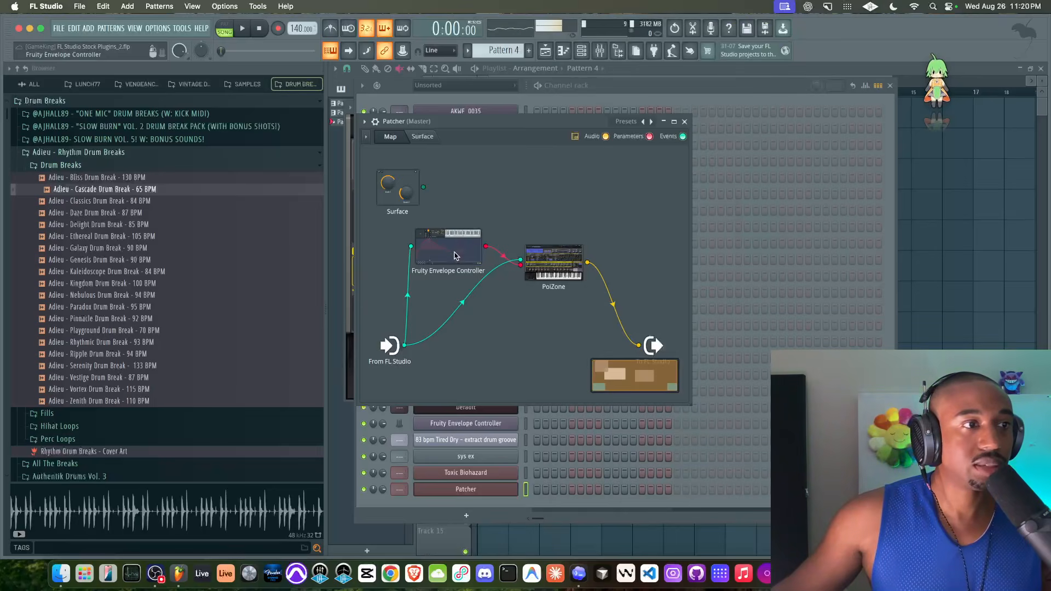
Step: Review the Envelope part of articulator 1 in Patcher's Fruity Envelope Controller and close the plugin
double_click(453, 251)
left_click(455, 255)
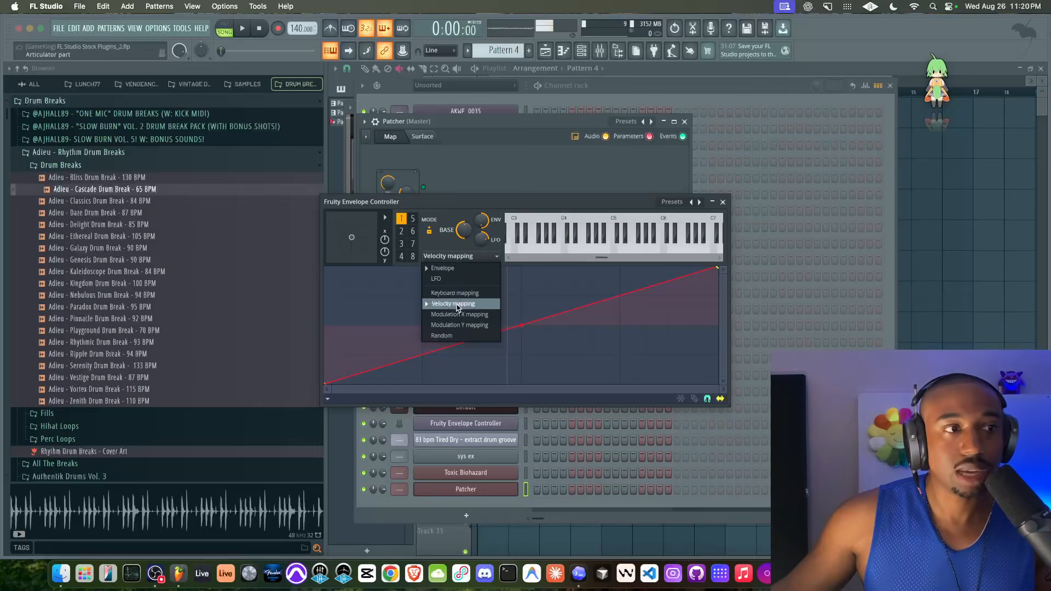
left_click(454, 268)
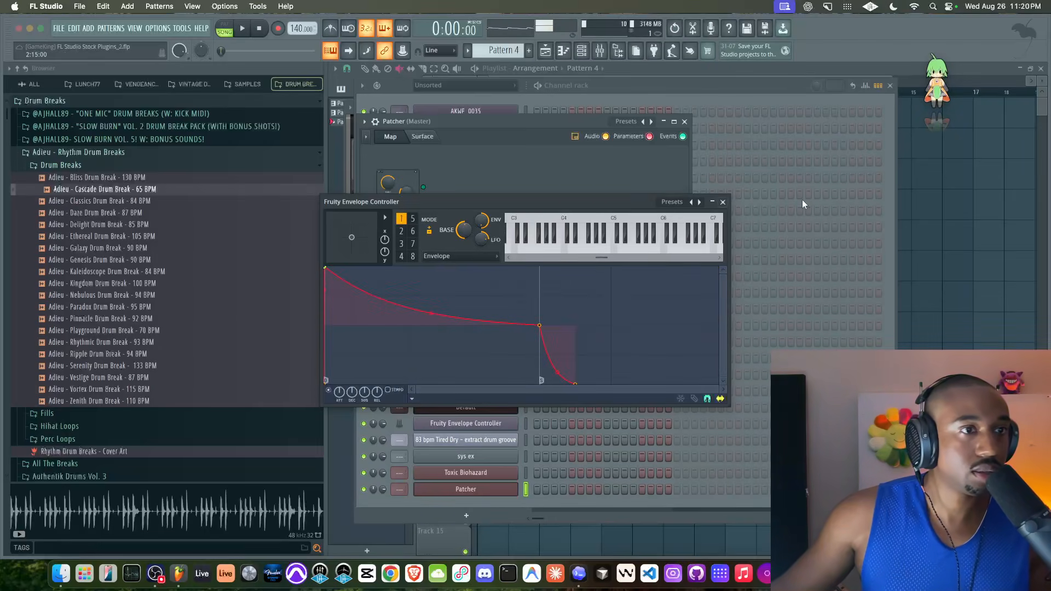
left_click(723, 202)
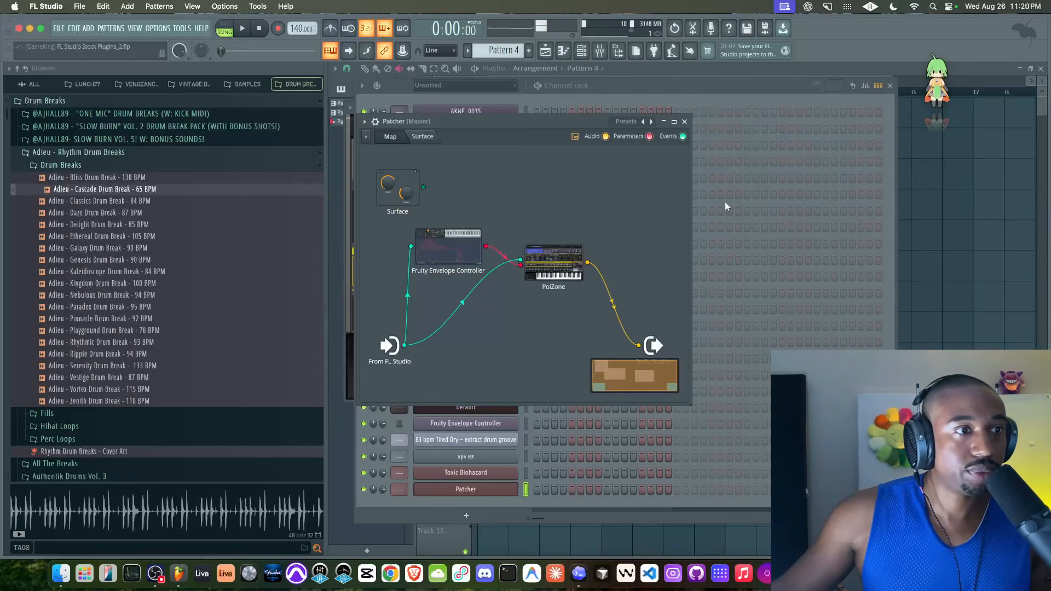
Step: Raise the filter cutoff in Patcher's PoiZone and close the synth
left_click(566, 268)
left_click_drag(564, 323, 564, 296)
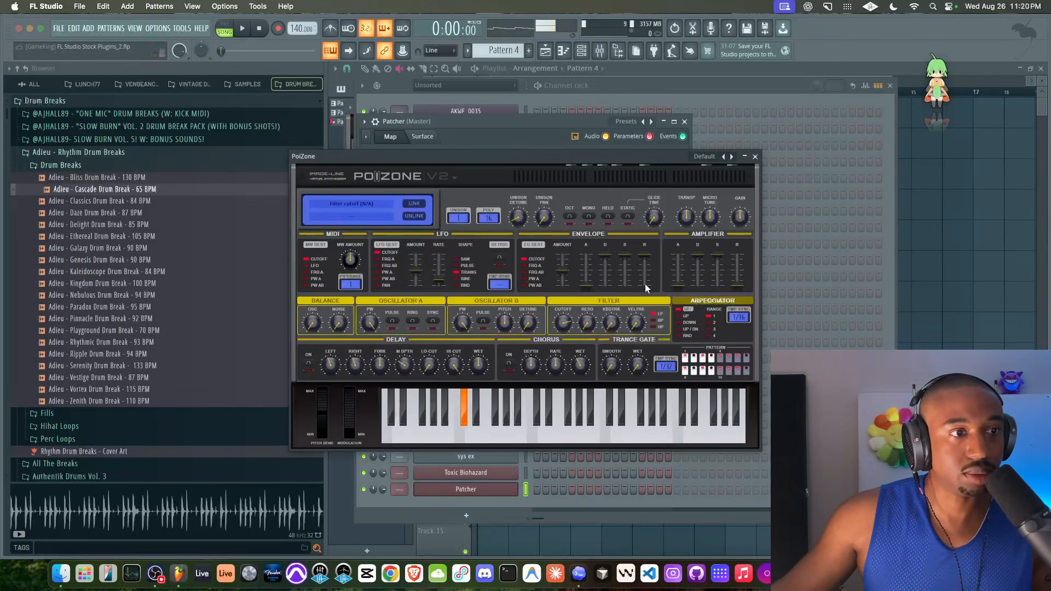
left_click(754, 157)
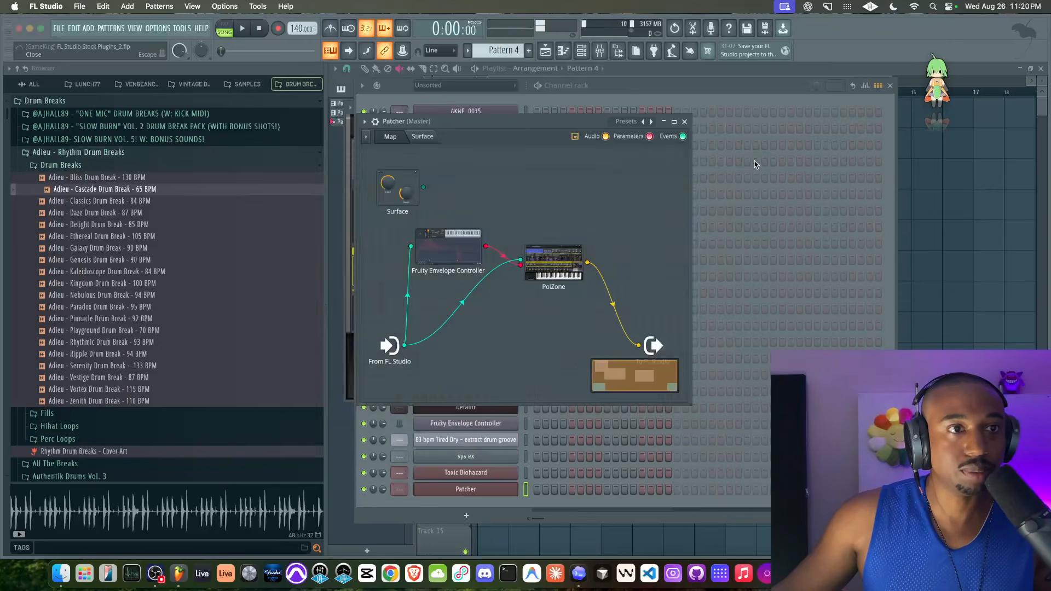
Step: View articulator 1's Velocity mapping in the Fruity Envelope Controller and inspect the linked filter cutoff in PoiZone
left_click(449, 256)
left_click(446, 261)
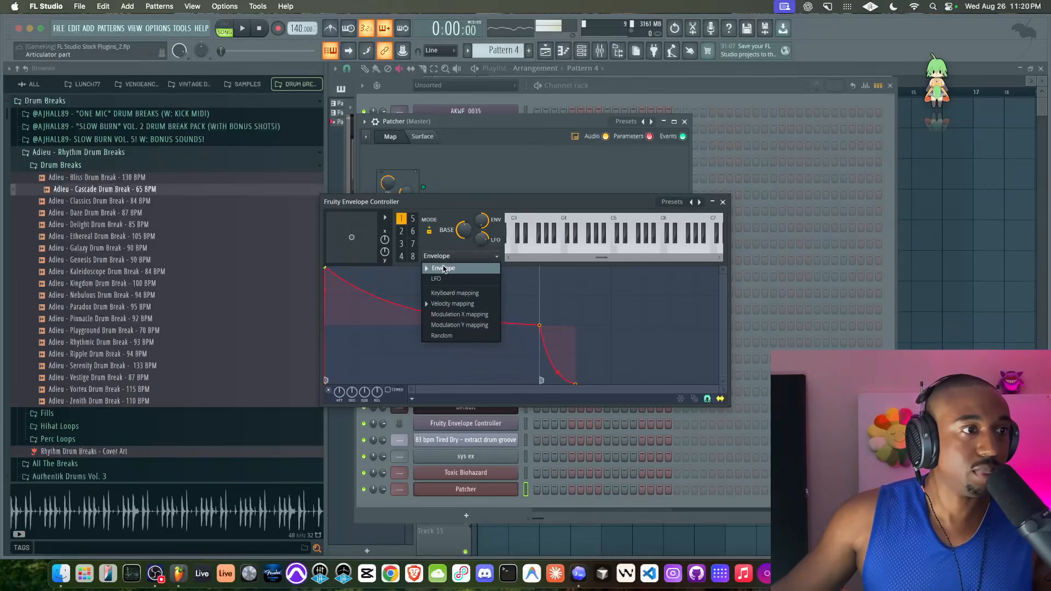
left_click(447, 305)
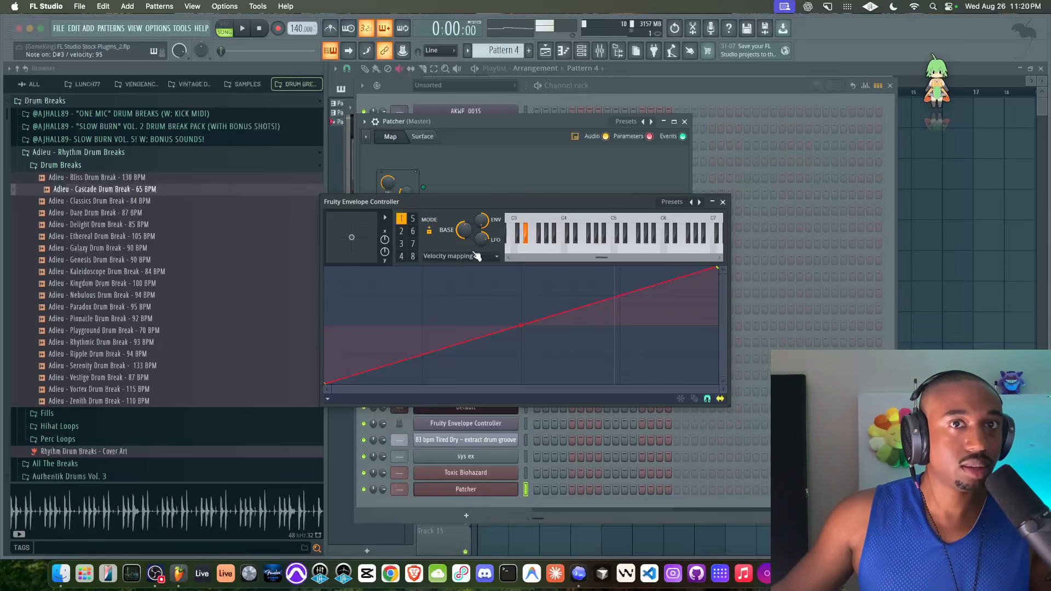
left_click(723, 202)
left_click(572, 272)
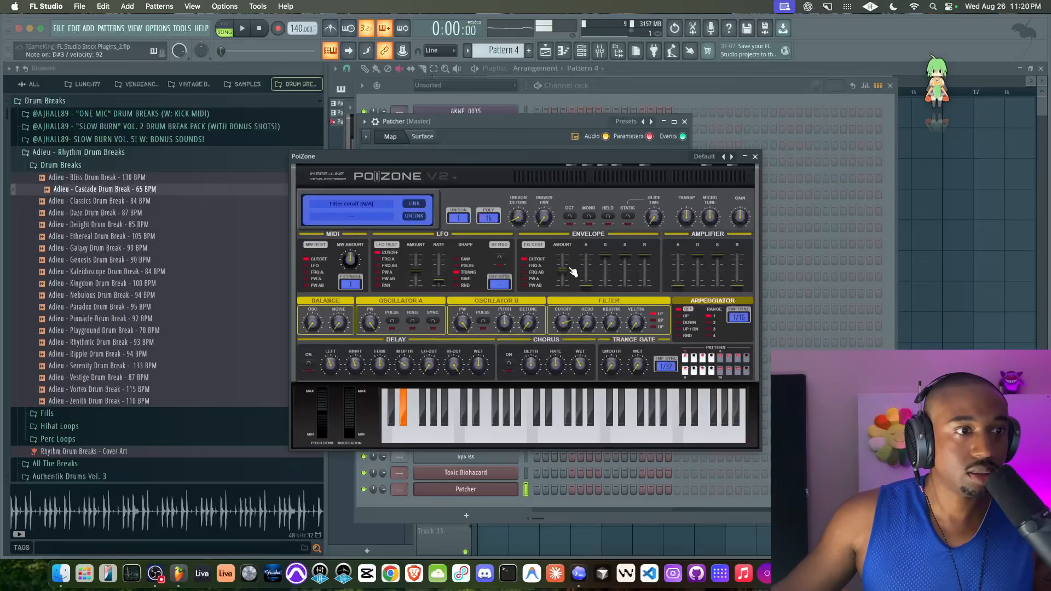
left_click(754, 156)
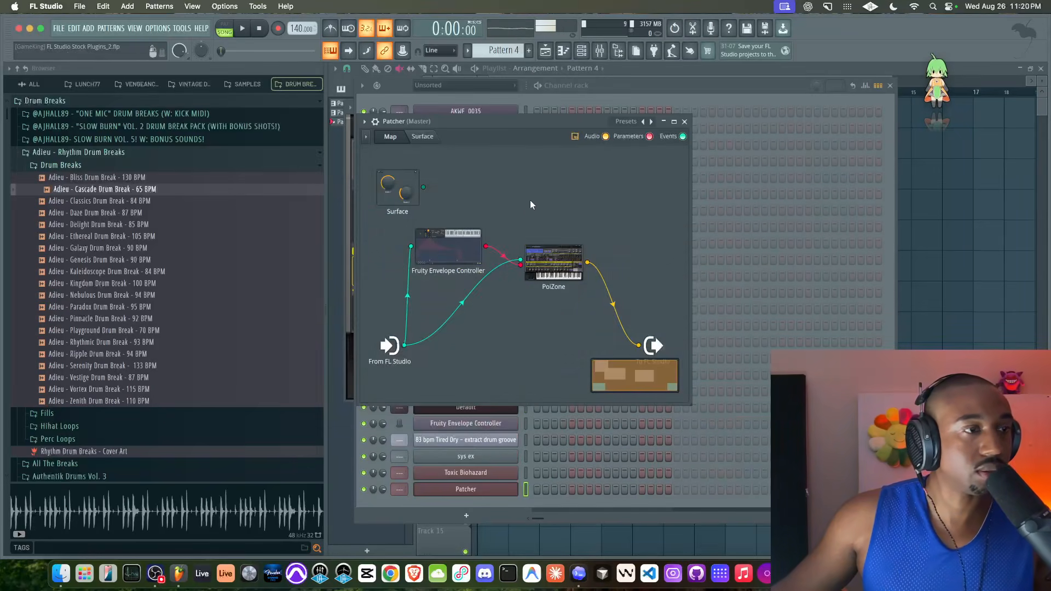
Step: Raise the sustain point of articulator 1's envelope in the Fruity Envelope Controller to the maximum level
left_click(453, 247)
left_click(441, 257)
left_click(440, 270)
left_click_drag(545, 327, 544, 258)
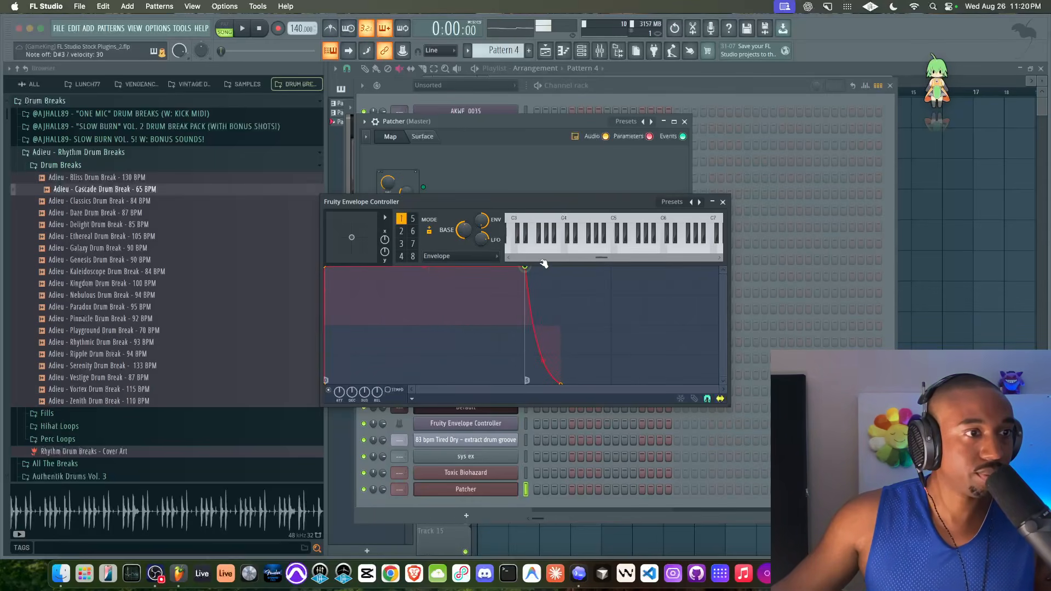
Step: Display articulator 1's Velocity mapping, close the Fruity Envelope Controller and check the filter cutoff in PoiZone
left_click(427, 257)
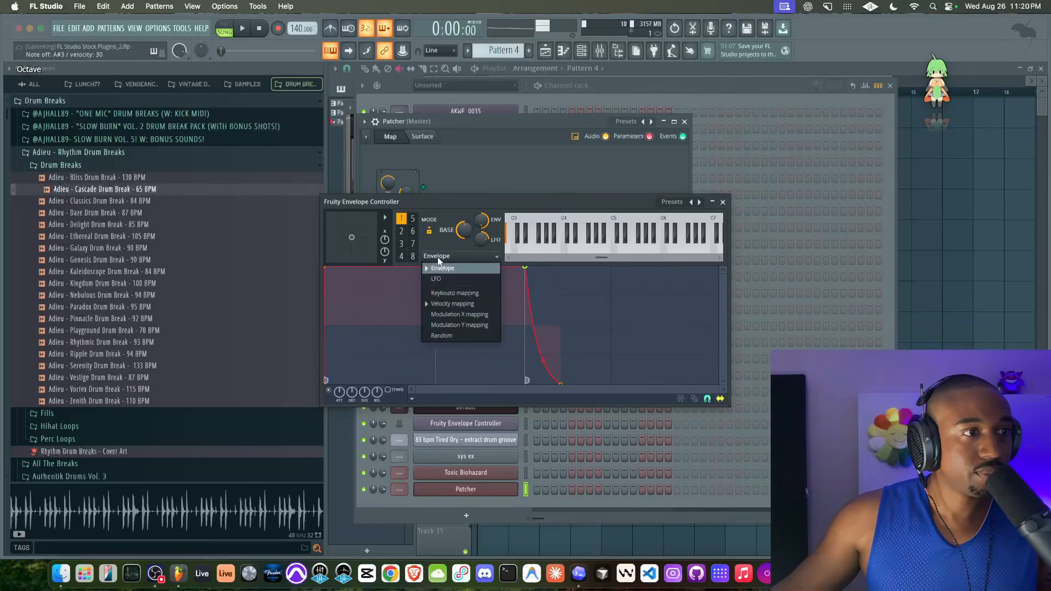
left_click(449, 304)
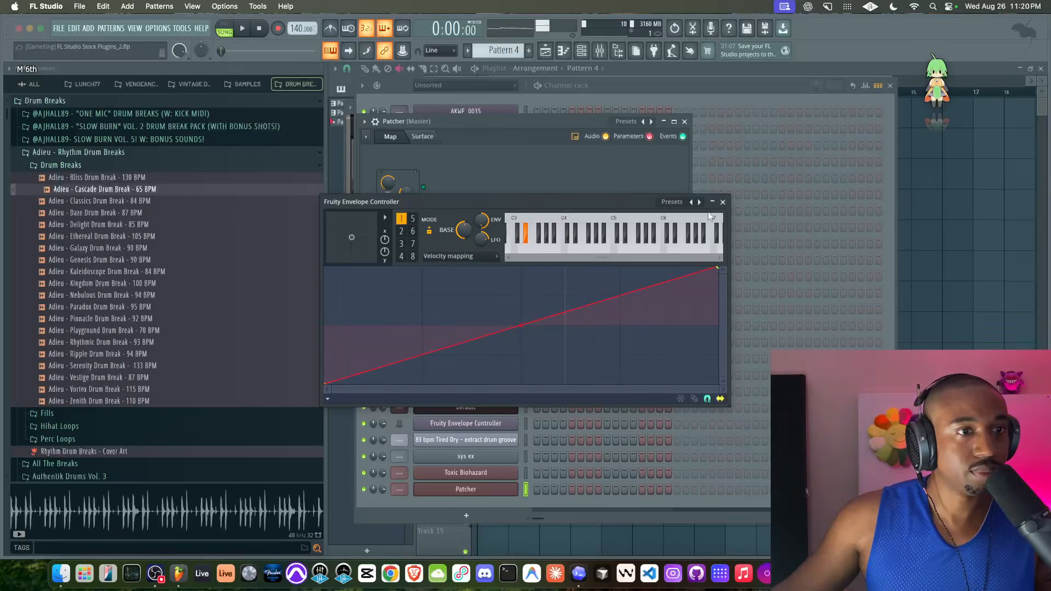
left_click(723, 202)
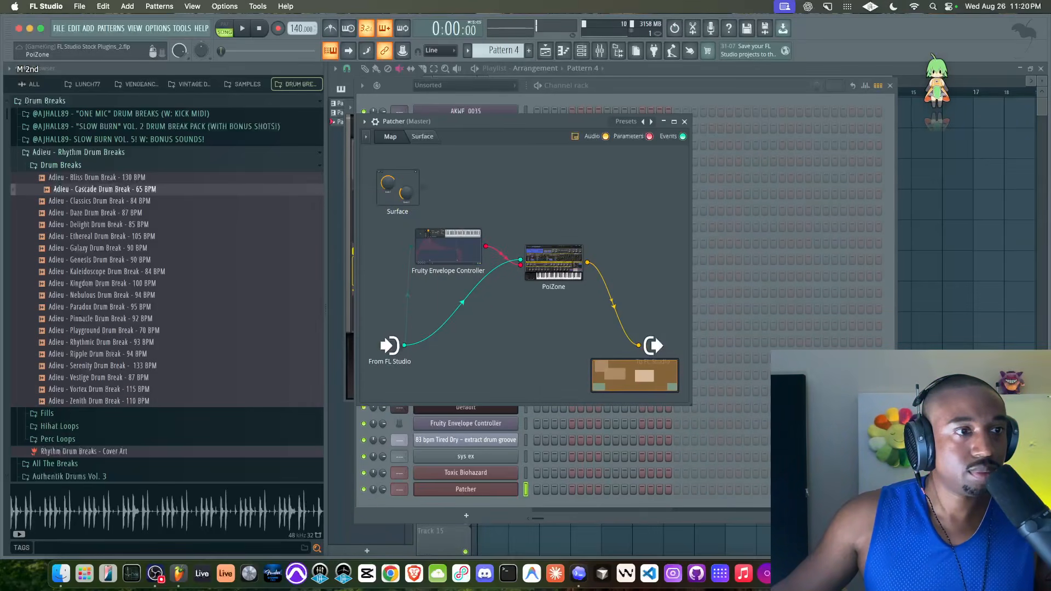
left_click(554, 261)
right_click(569, 323)
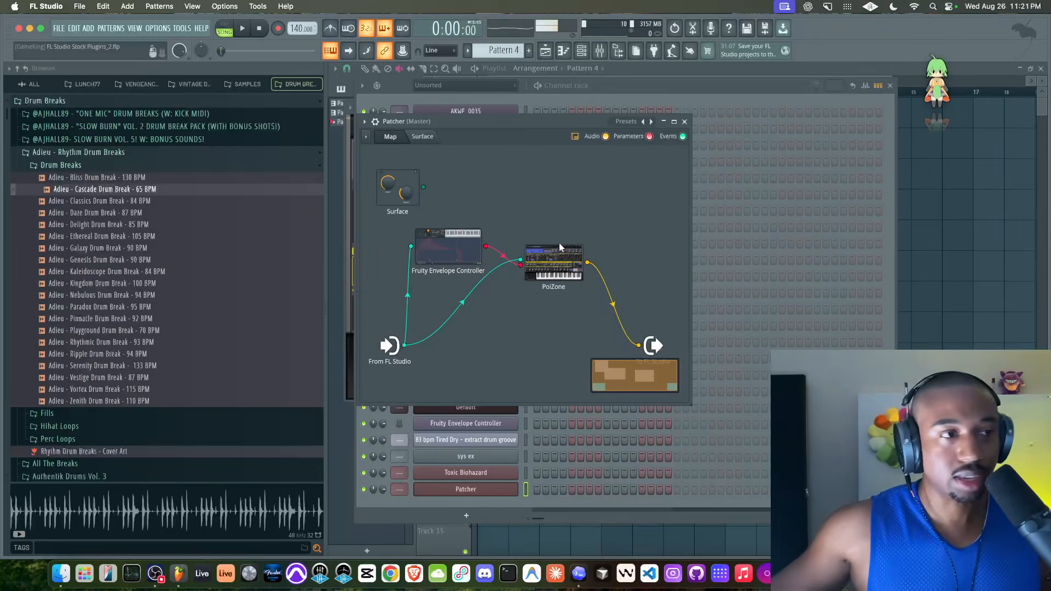
Step: Toggle articulator 1's envelope in the Fruity Envelope Controller to compare its active and inactive states, and display the Velocity mapping part
left_click(460, 247)
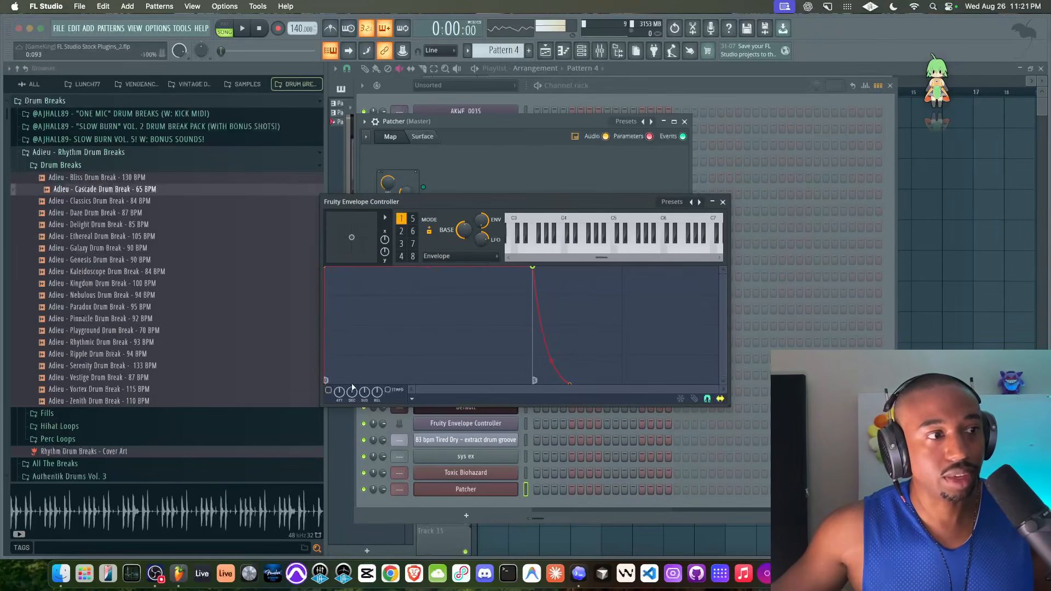
left_click(445, 255)
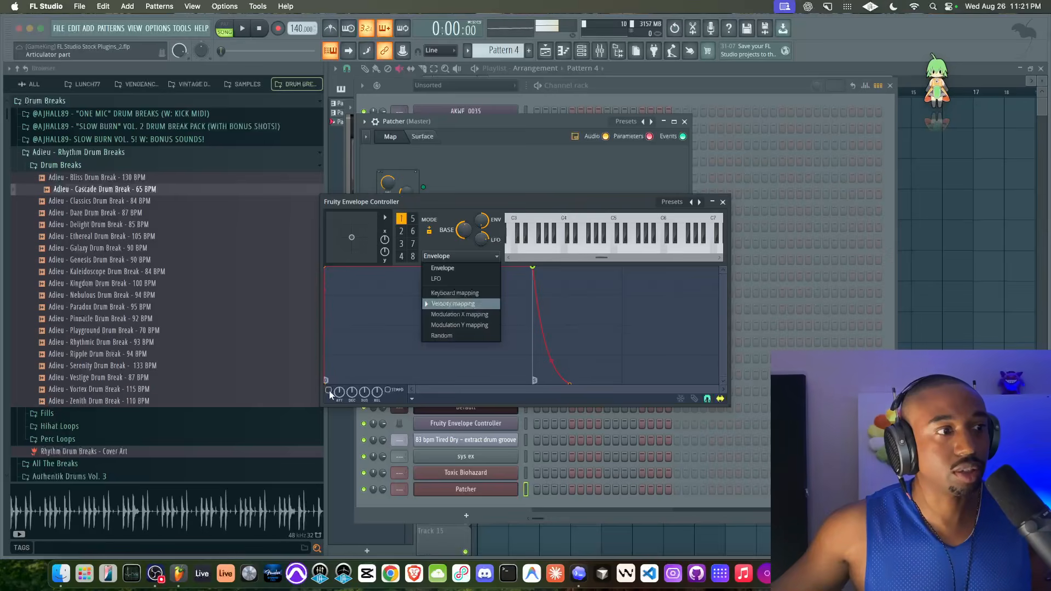
left_click(329, 391)
left_click(438, 256)
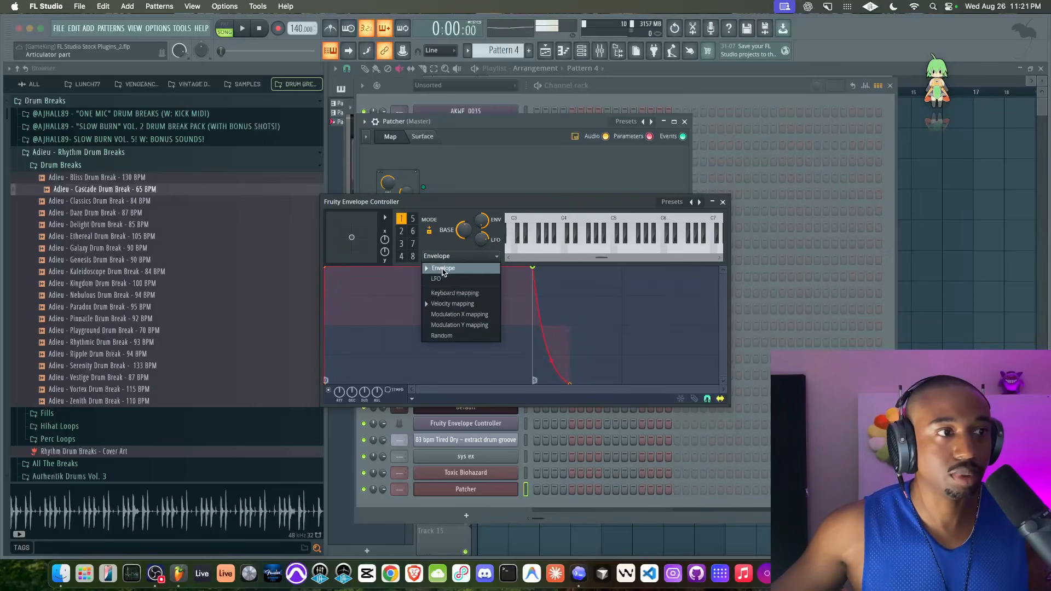
left_click(330, 391)
left_click(328, 391)
left_click(469, 259)
left_click(450, 302)
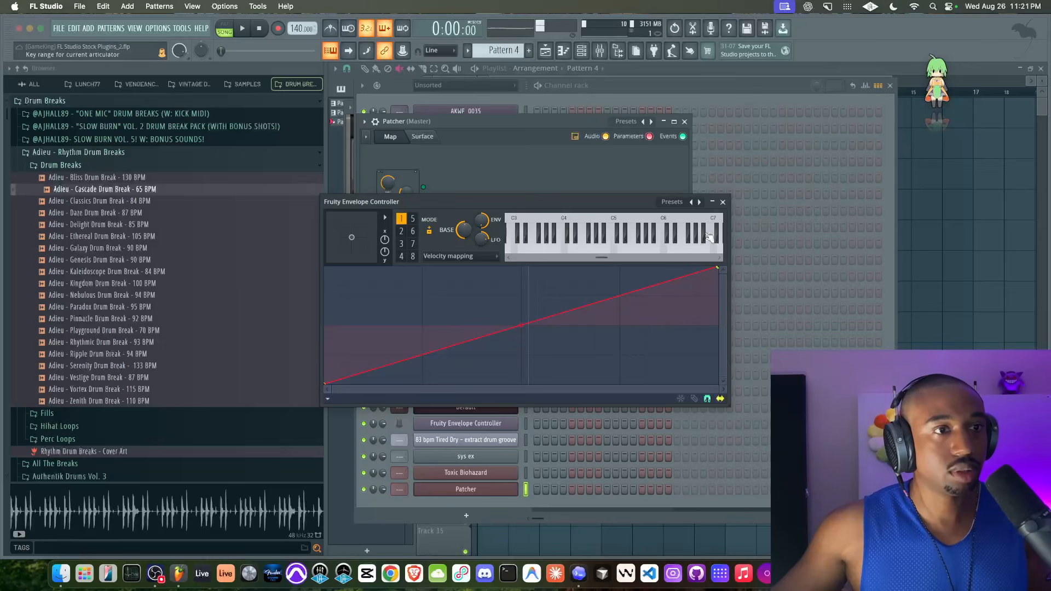
Step: Activate PoiZone's oscillator B detune as a Patcher parameter so the Fruity Envelope Controller can modulate it
left_click(723, 202)
left_click(541, 257)
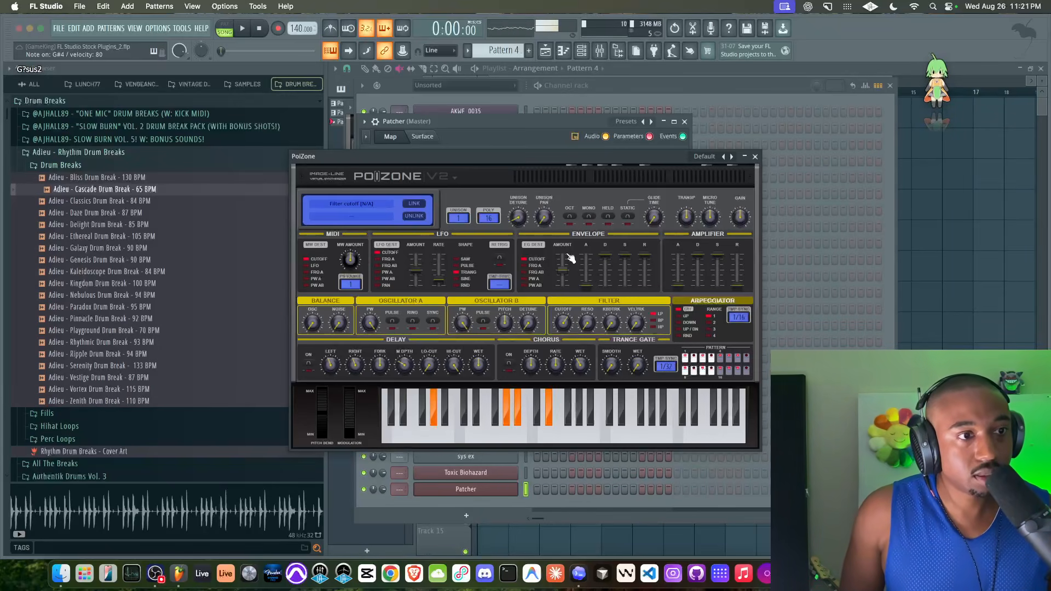
right_click(527, 324)
left_click(544, 331)
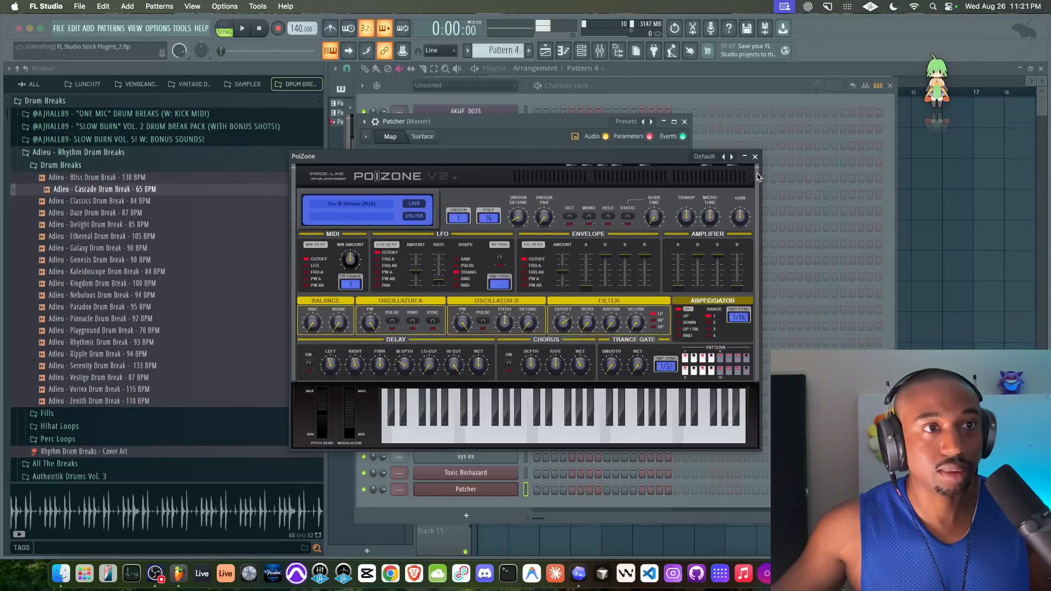
left_click(755, 157)
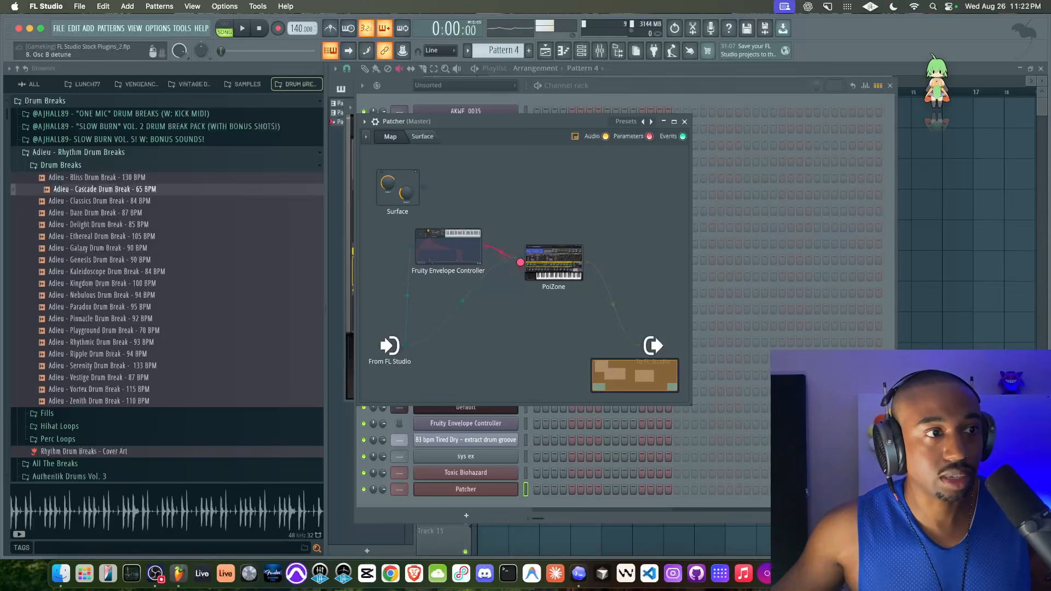
Step: Adjust PoiZone's oscillator balance, set its unison to 4 and raise the unison detune
double_click(563, 272)
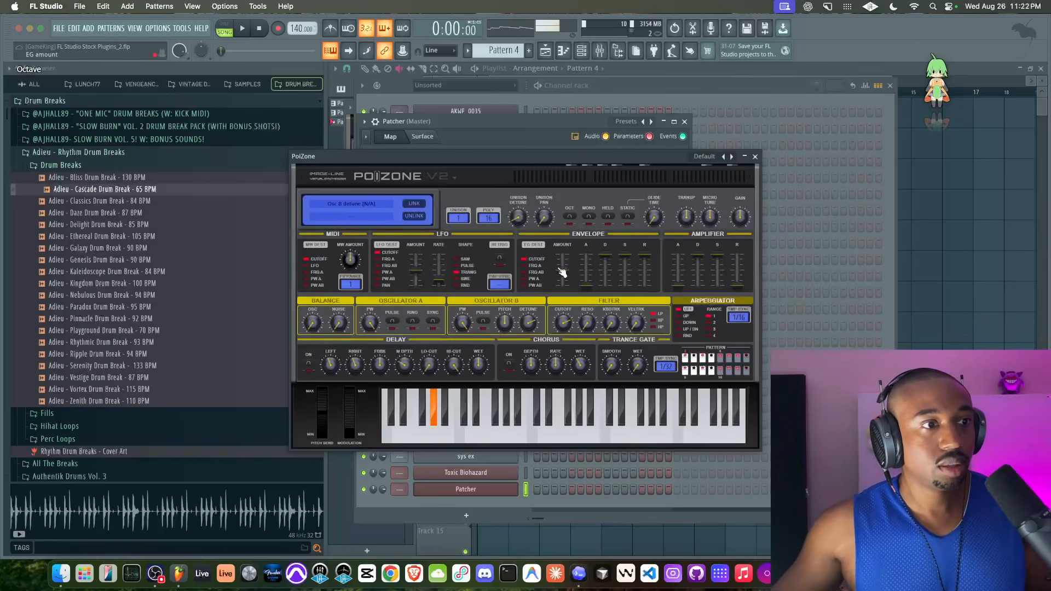
left_click_drag(320, 324, 320, 322)
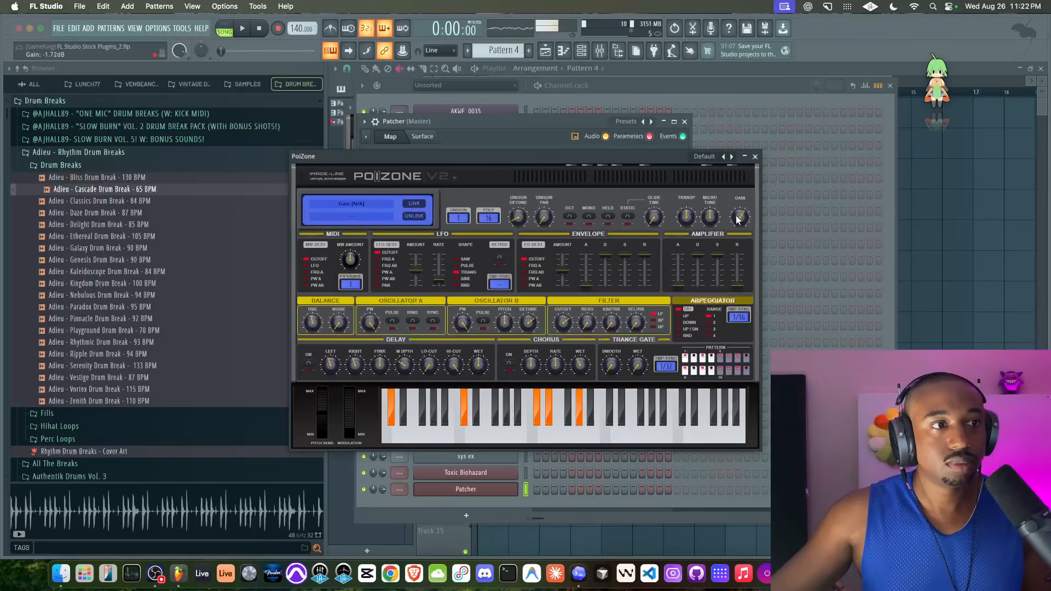
left_click_drag(458, 218, 458, 205)
left_click_drag(518, 217, 518, 209)
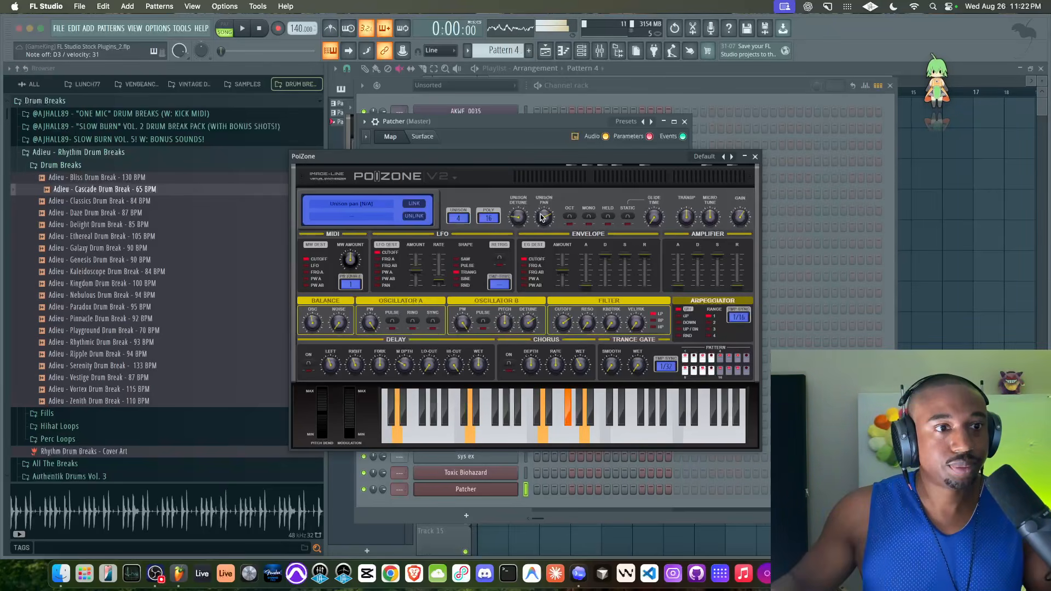
Step: Review the PoiZone and Fruity Envelope Controller windows inside Patcher once more, and close Patcher
left_click(755, 157)
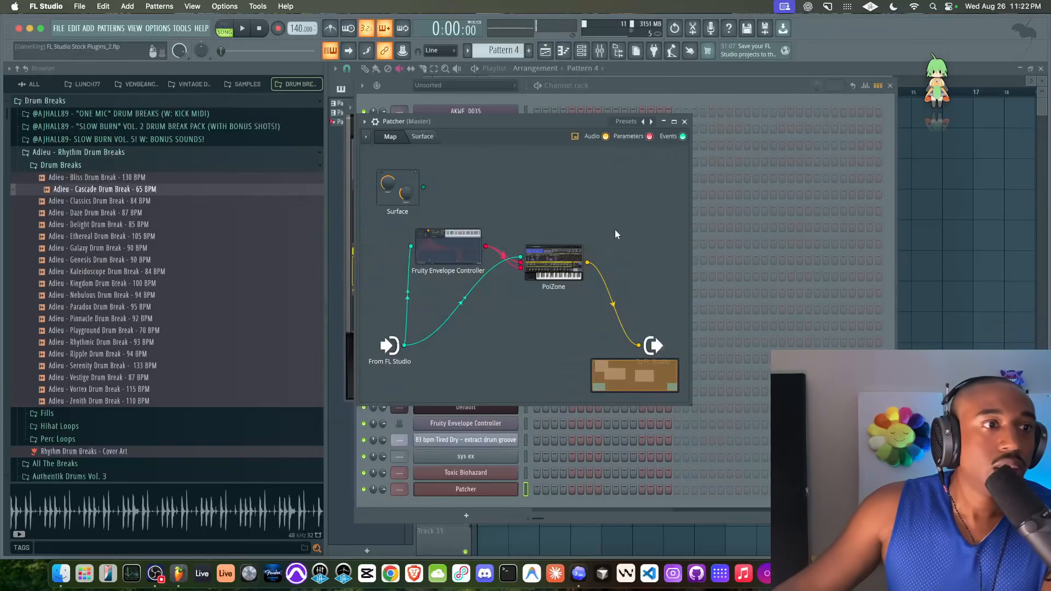
double_click(558, 248)
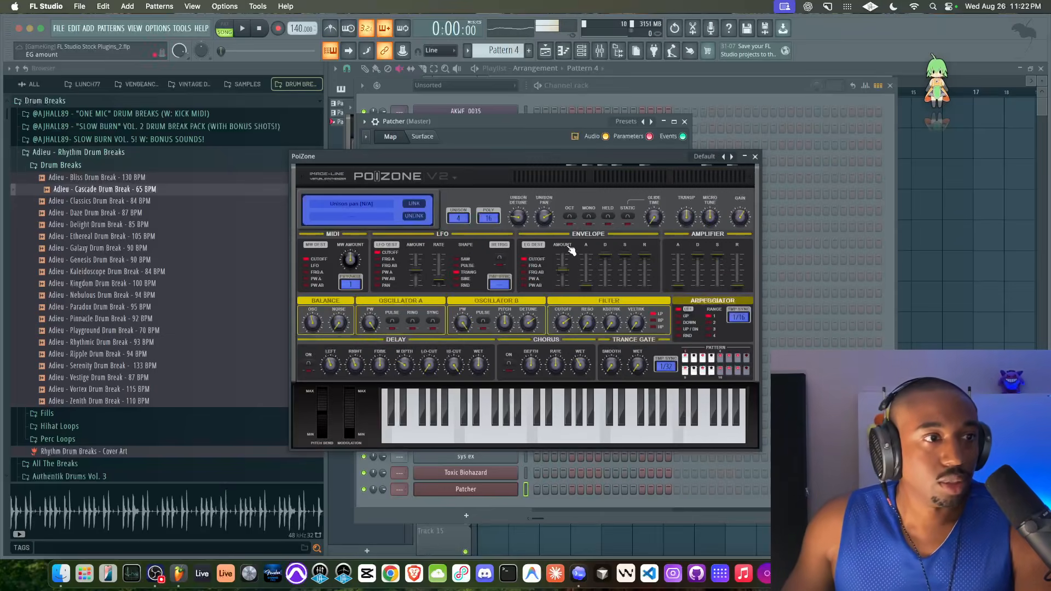
left_click(755, 158)
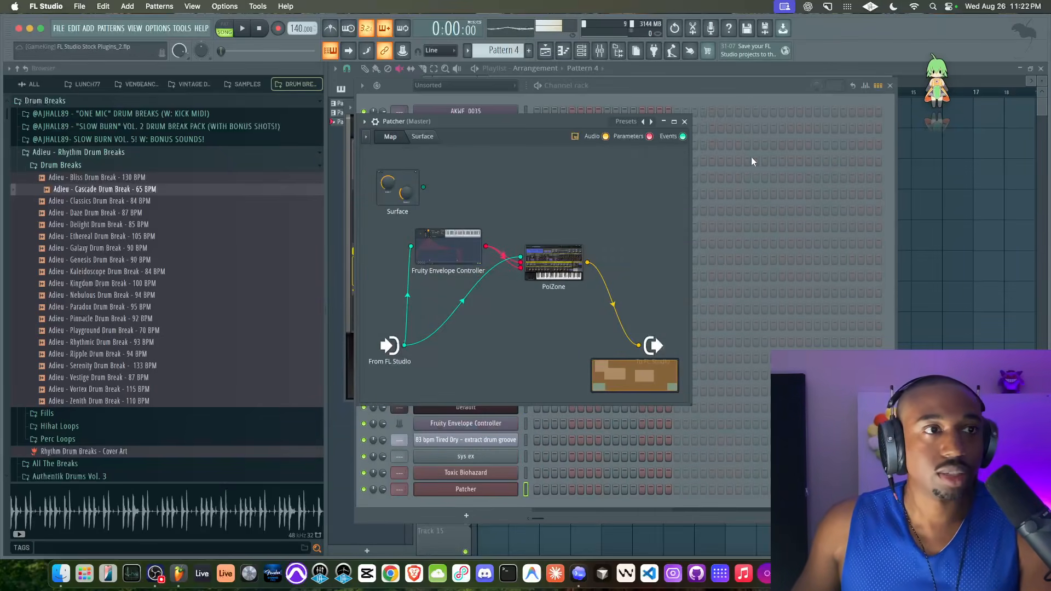
double_click(471, 248)
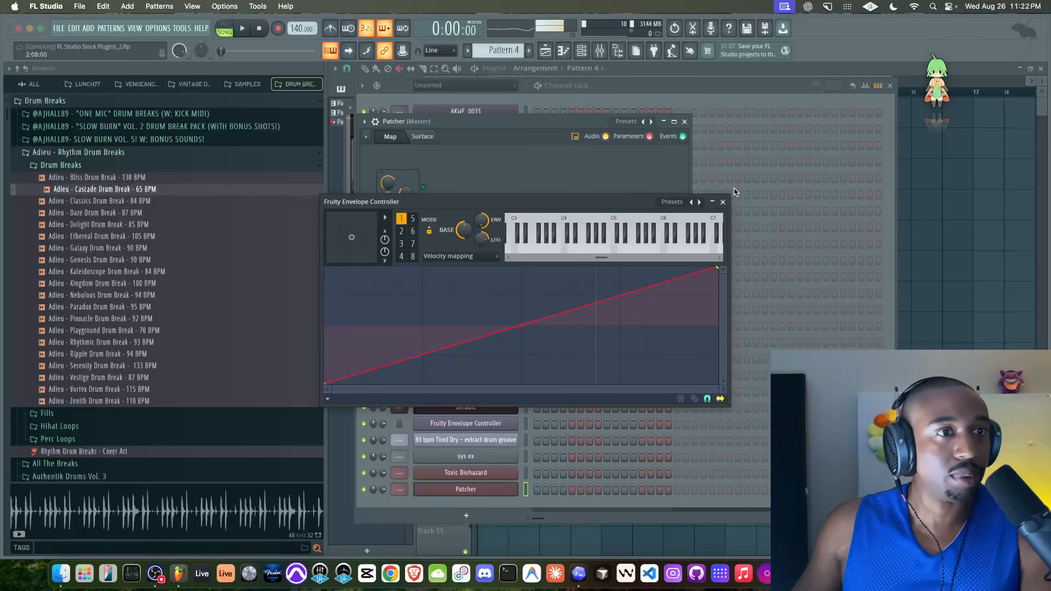
left_click(722, 202)
left_click(685, 122)
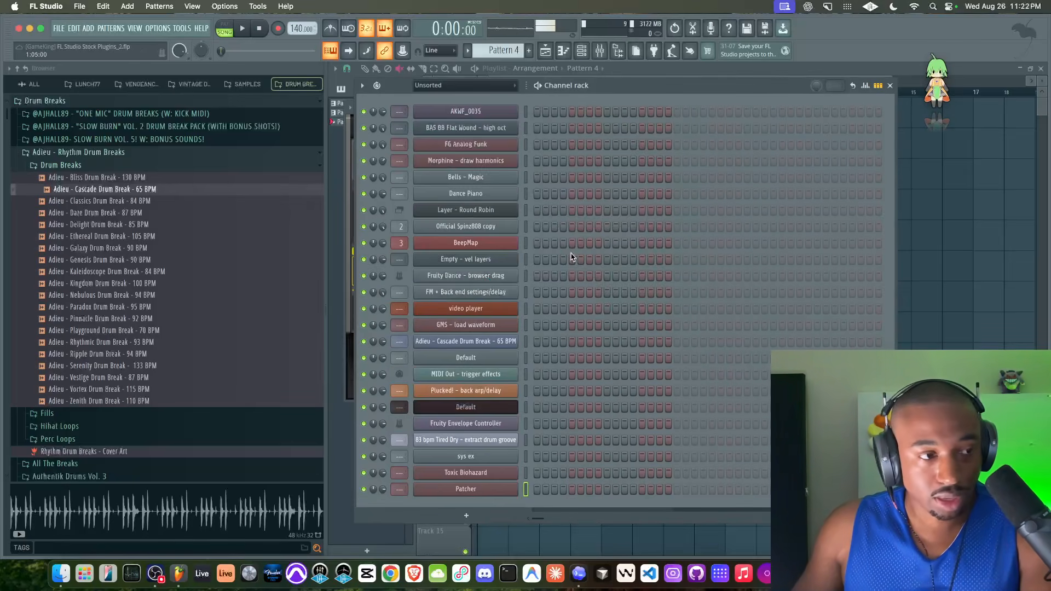
Step: Apply medium auto-slicing to the drum loop in the "83 bpm Tired Dry - extract drum groove" Slicex channel and close the plugin
left_click(504, 407)
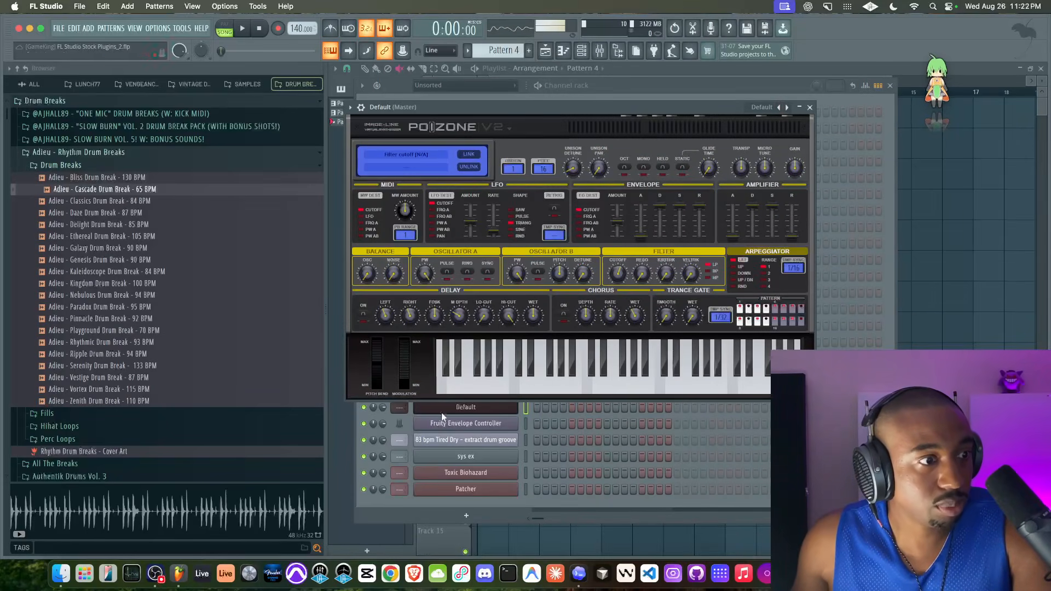
left_click(471, 439)
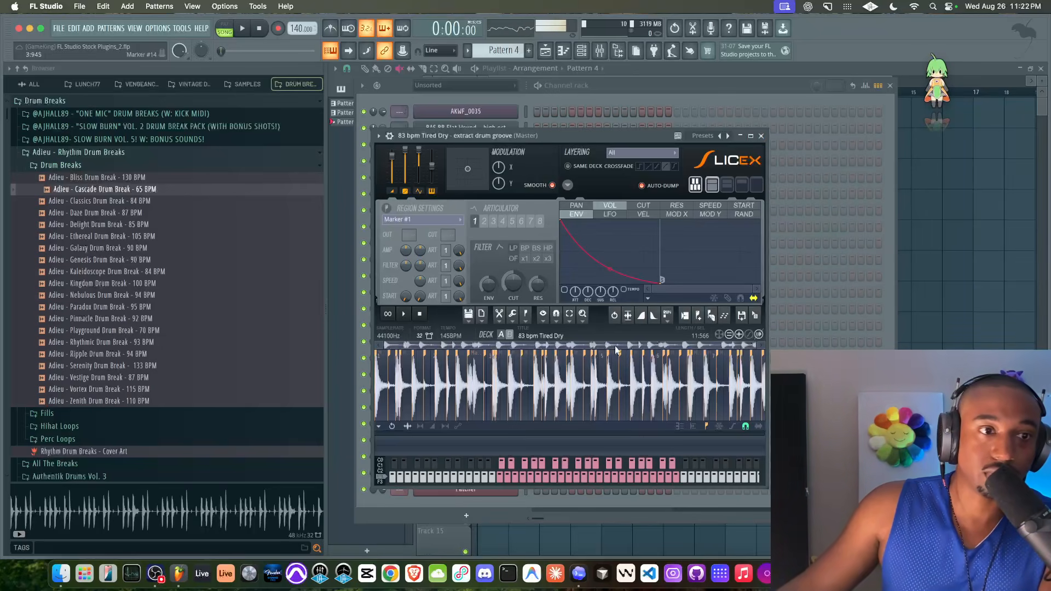
left_click(712, 318)
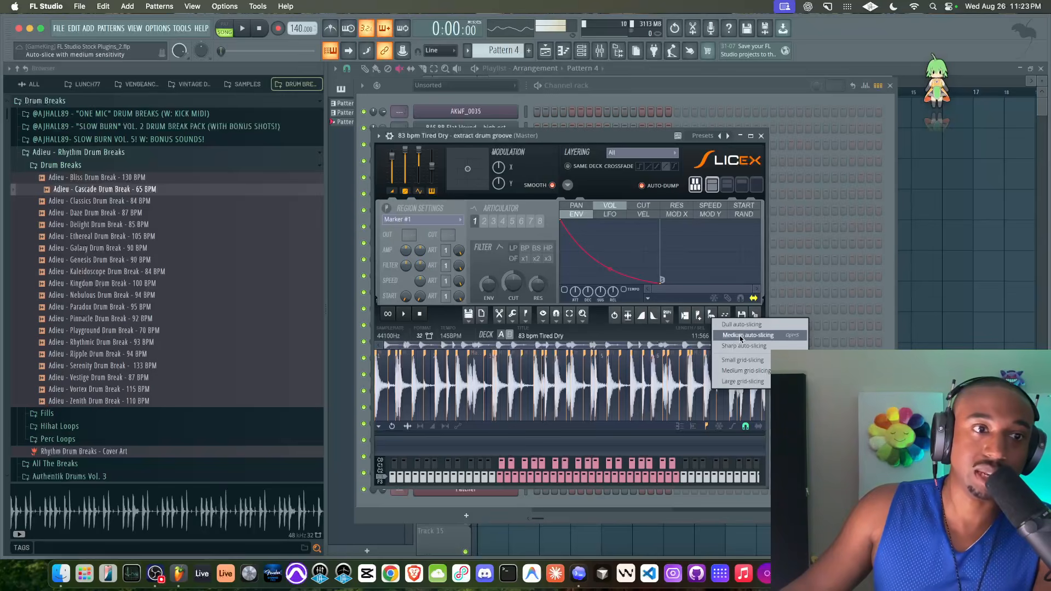
left_click(740, 335)
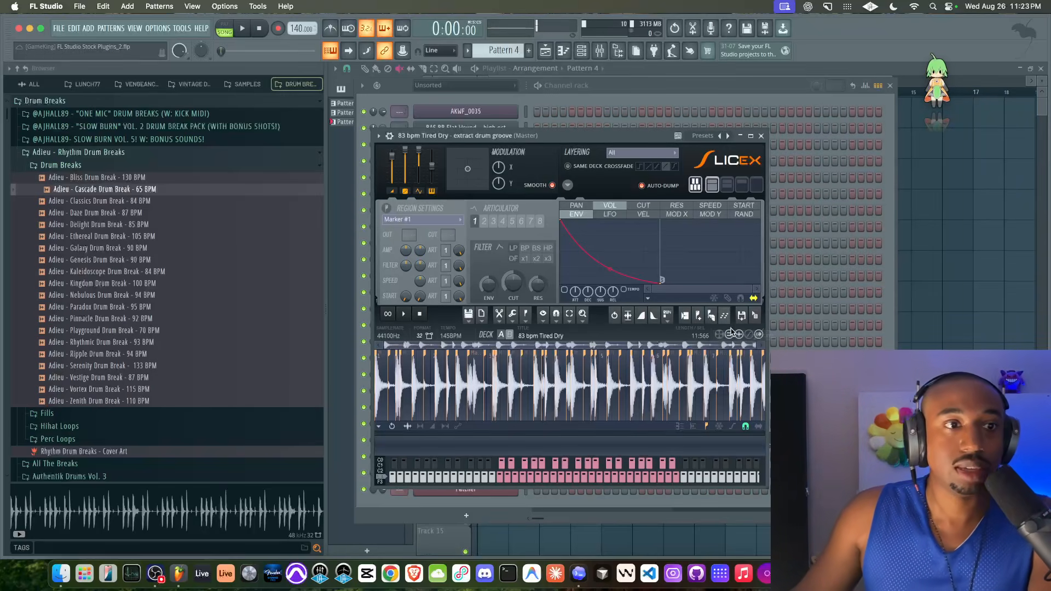
left_click(806, 103)
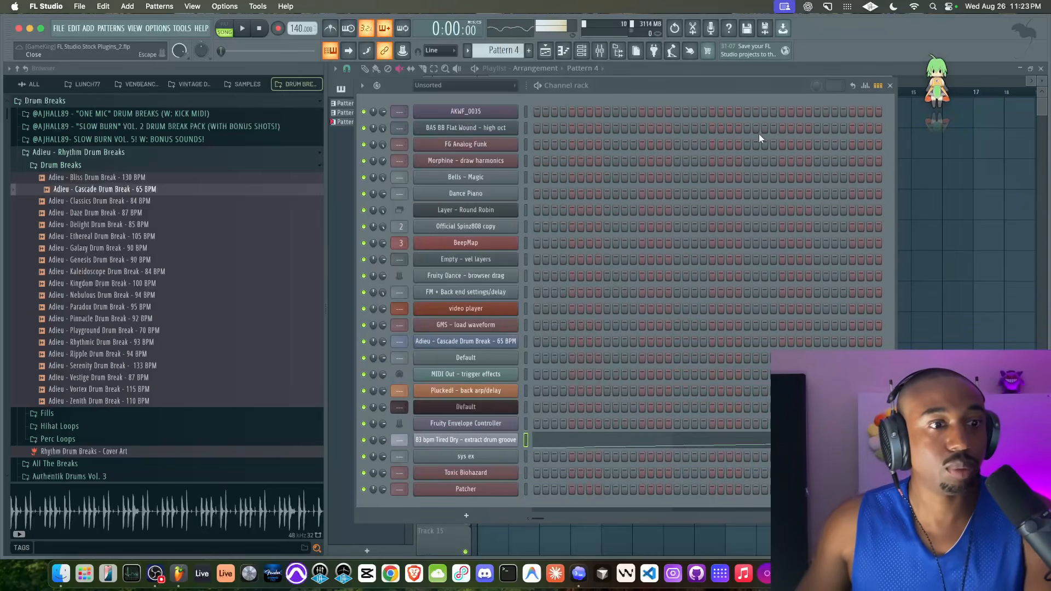
Step: Revisit Slicex's score dump option, and open the sliced drum loop's marker notes in the piano roll
left_click(512, 440)
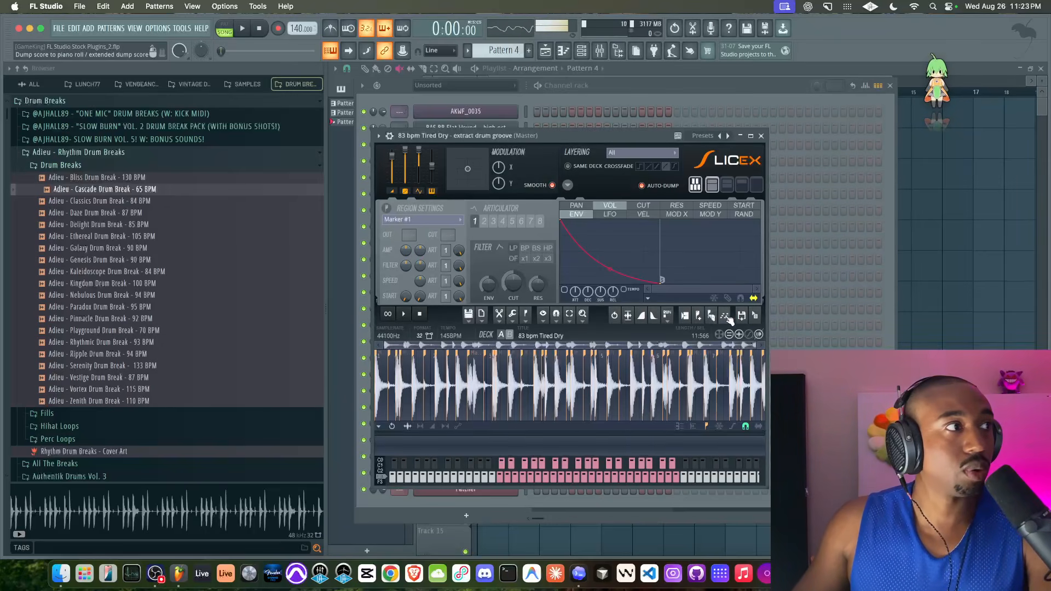
left_click(761, 135)
left_click(570, 422)
scroll(442, 199, "down", 2)
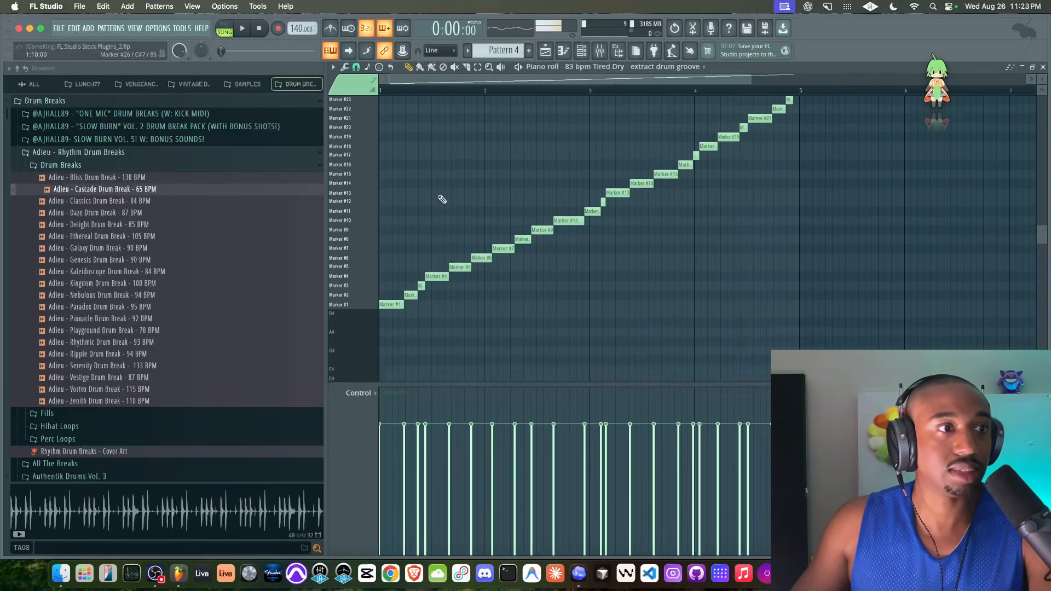
scroll(442, 198, "down", 2)
scroll(417, 234, "up", 3)
scroll(485, 252, "down", 4)
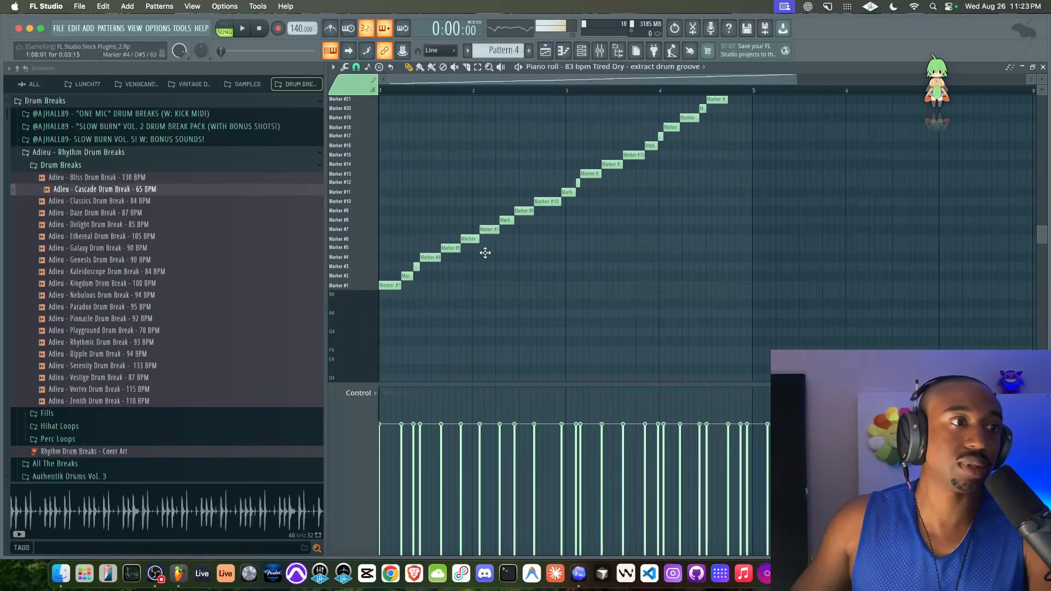
Step: Save the slice notes as an FL Studio score file named "drums" in the FL Studio tips folder
left_click(334, 67)
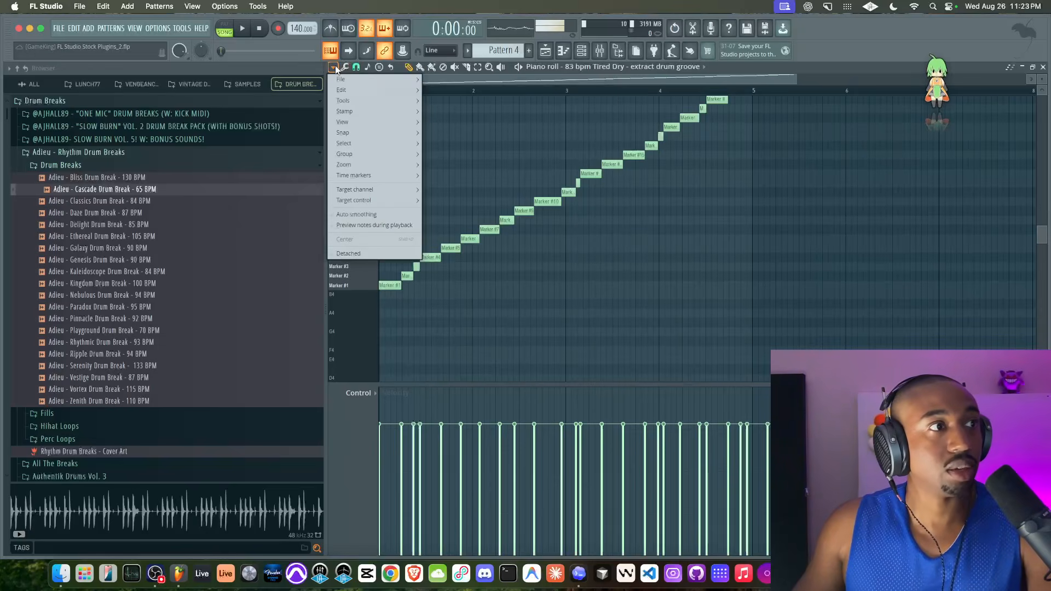
mouse_move(337, 80)
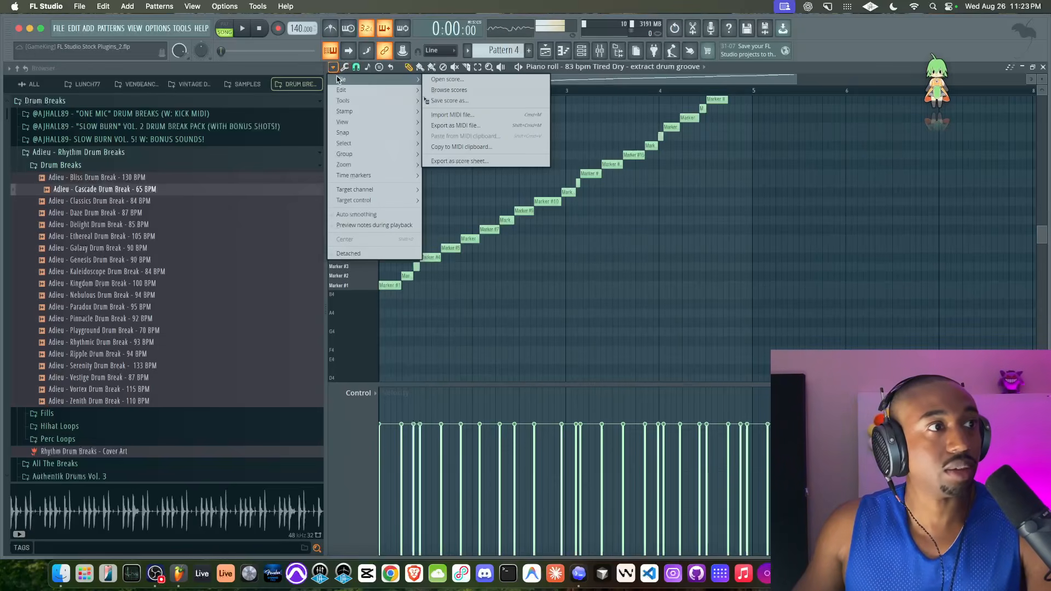
left_click(475, 103)
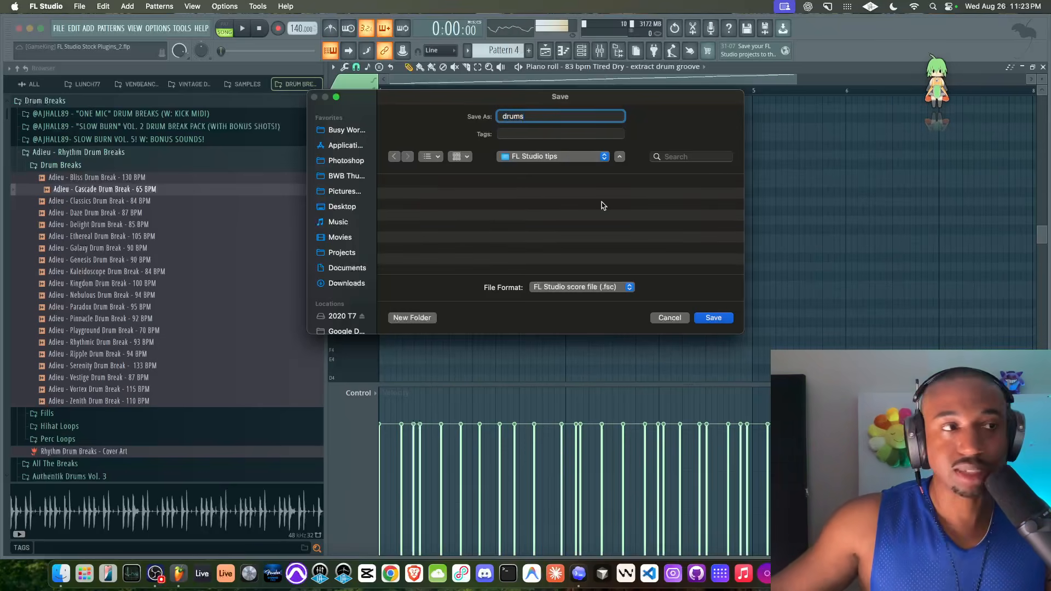
left_click(713, 318)
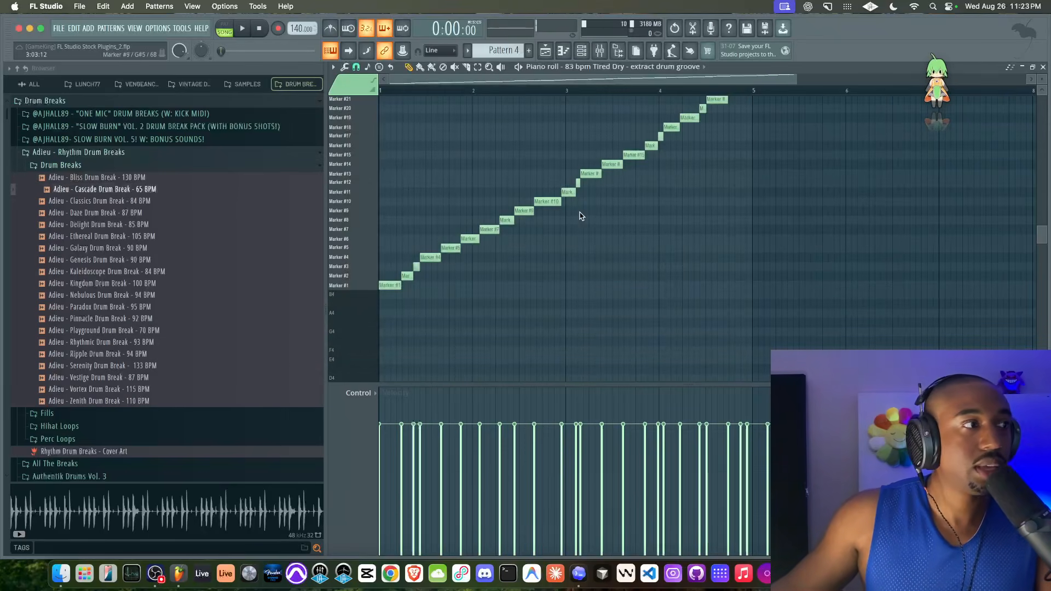
Step: Add the "$umeenk - Metro HH (Hats)" sample from Friends Sounds > 1 - Go - To Drums to the channel rack as a new sampler channel
left_click(582, 54)
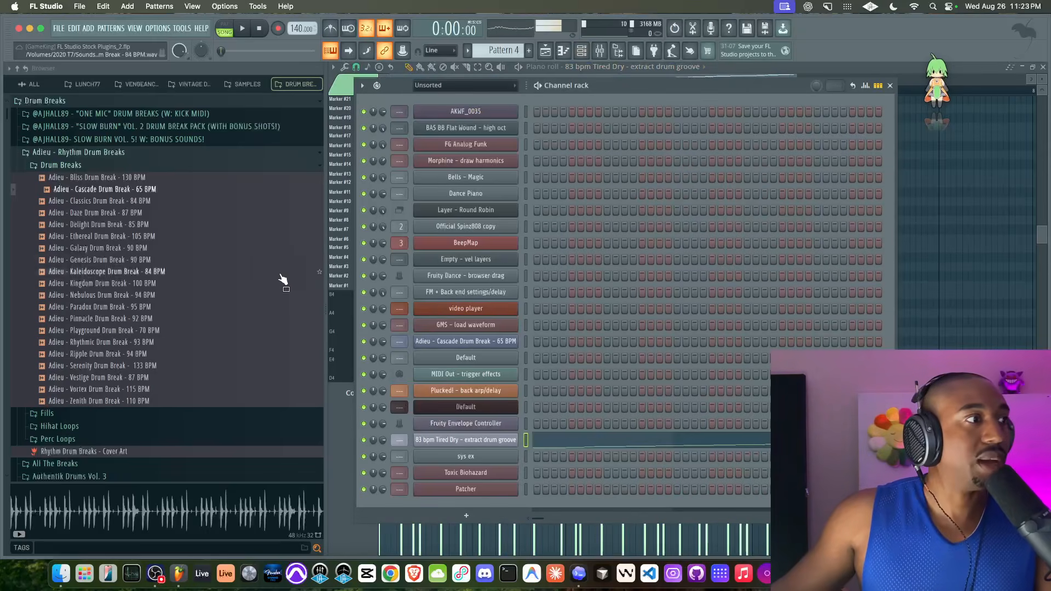
left_click(29, 85)
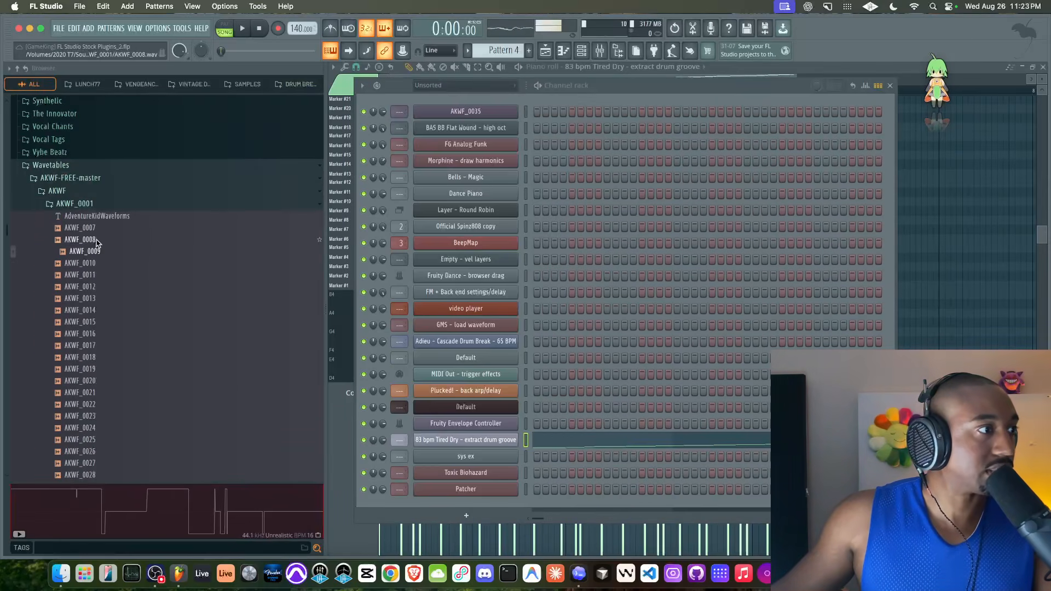
scroll(108, 284, "up", 15)
right_click(111, 292)
left_click(83, 337)
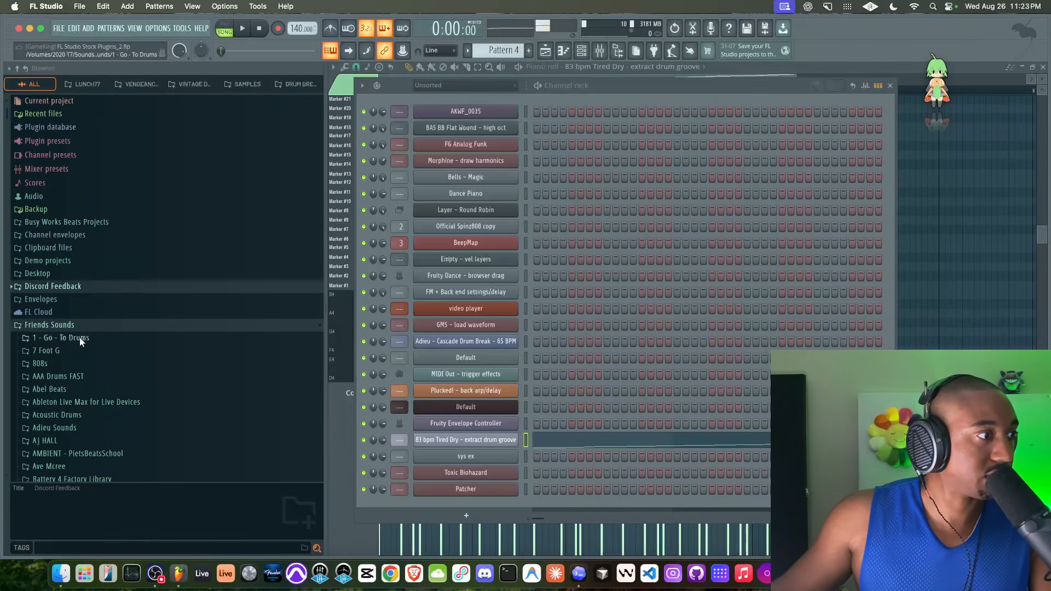
left_click(82, 338)
left_click(103, 358)
right_click(102, 359)
left_click(136, 332)
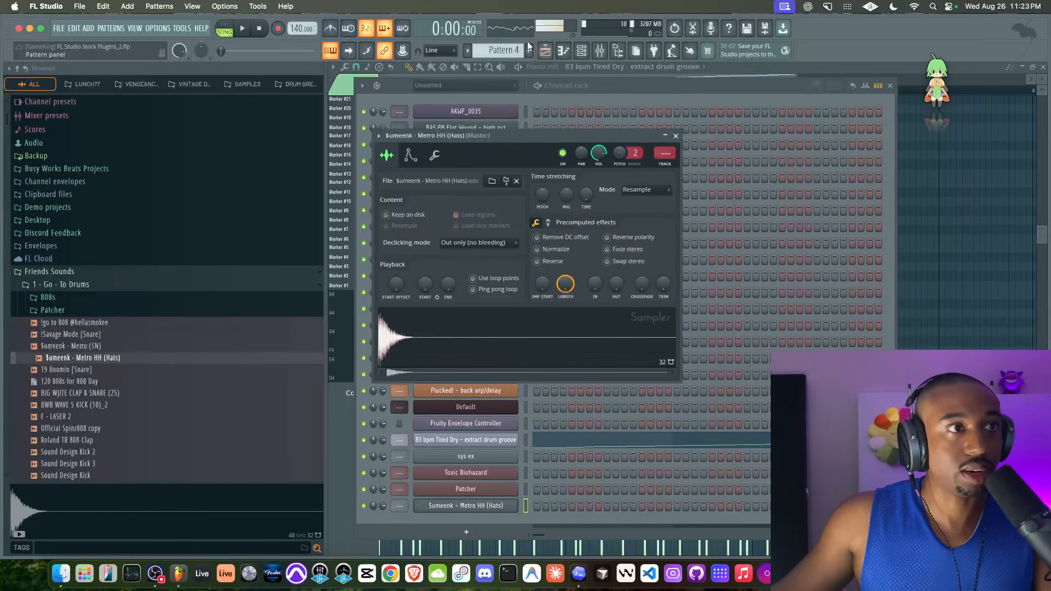
Step: Create a new pattern, extend it to two bars and fill the Metro HH hi-hat channel on each 2 steps
left_click(529, 50)
right_click(500, 507)
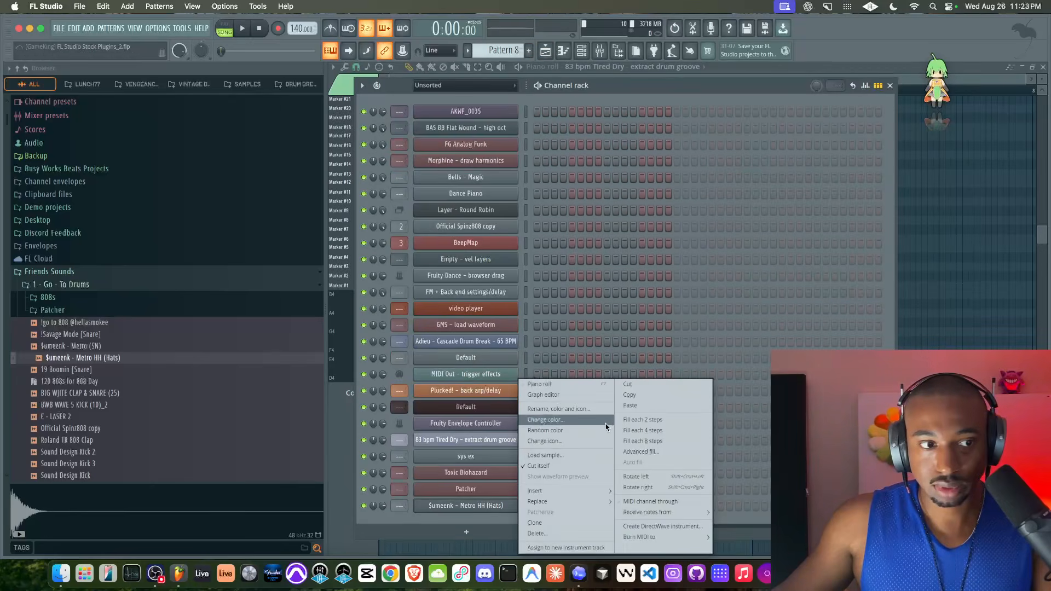
left_click(640, 430)
right_click(513, 510)
left_click(661, 427)
left_click(764, 506)
right_click(506, 509)
left_click(636, 419)
Step: Open the hi-hat notes in the piano roll and load drums.fsc as the quantizer's groove template
right_click(501, 507)
left_click(563, 386)
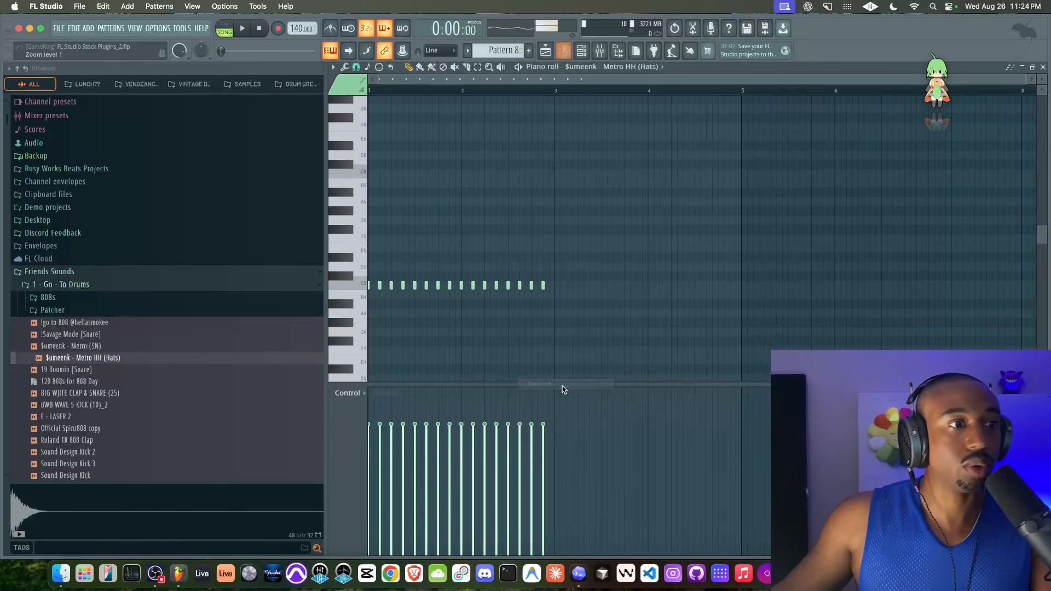
key("alt+q")
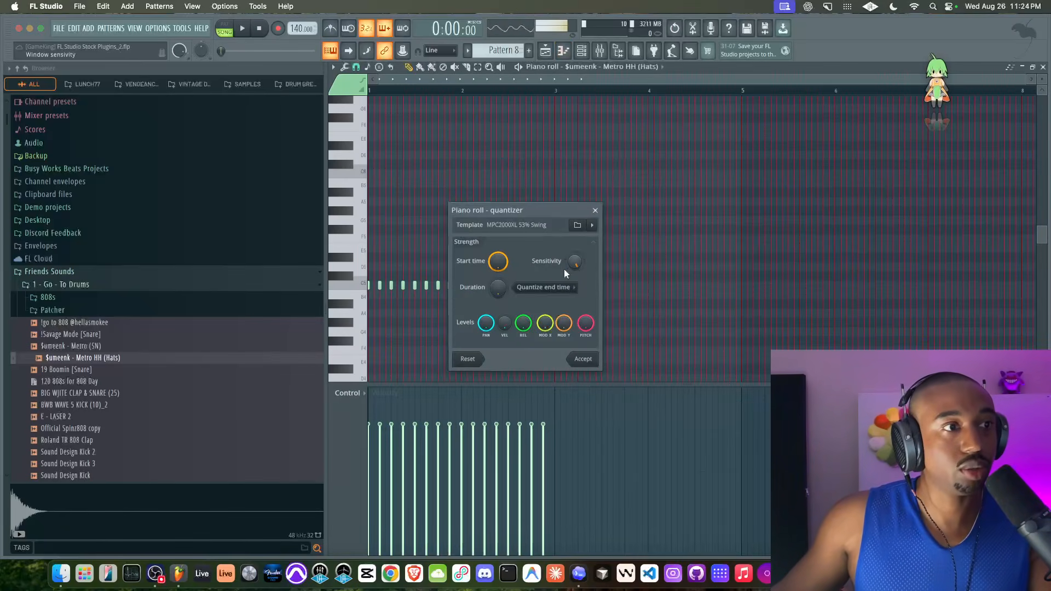
left_click(577, 225)
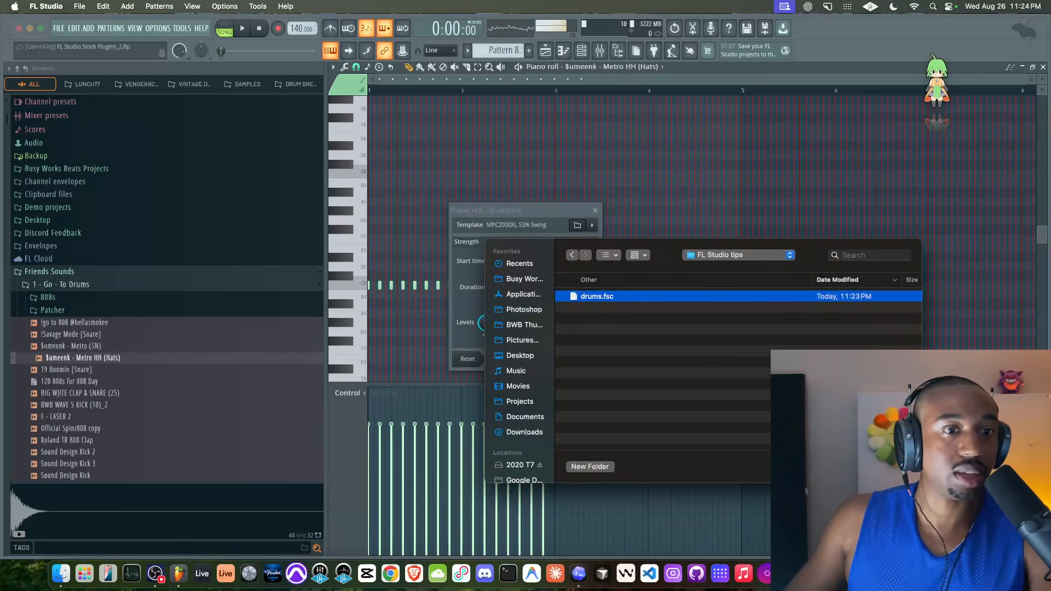
key("Return")
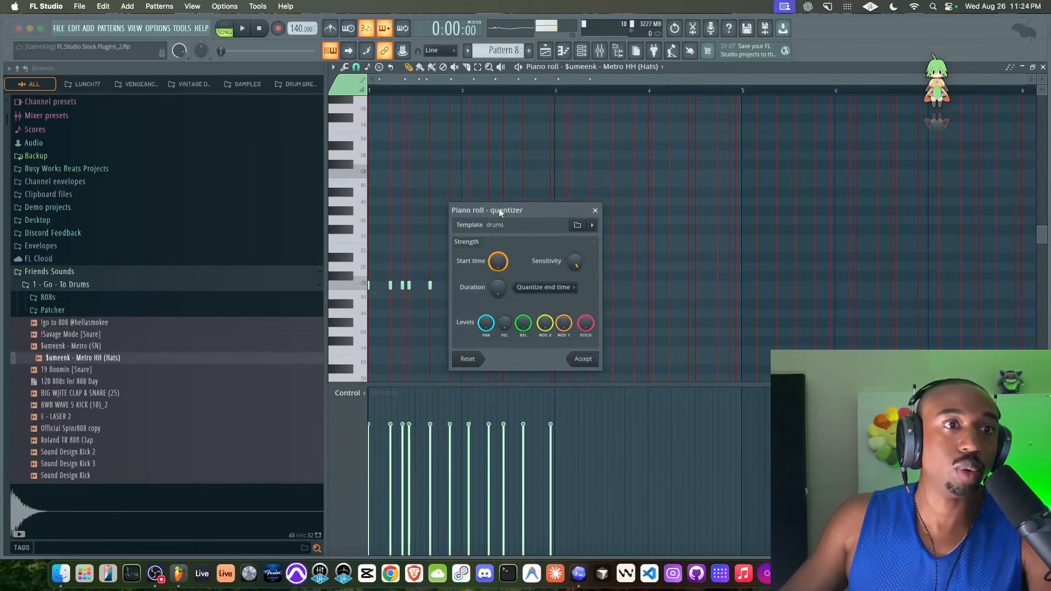
Step: Lower the quantizer's sensitivity, accept the quantization and play the hi-hats in pattern mode
left_click_drag(524, 211, 614, 152)
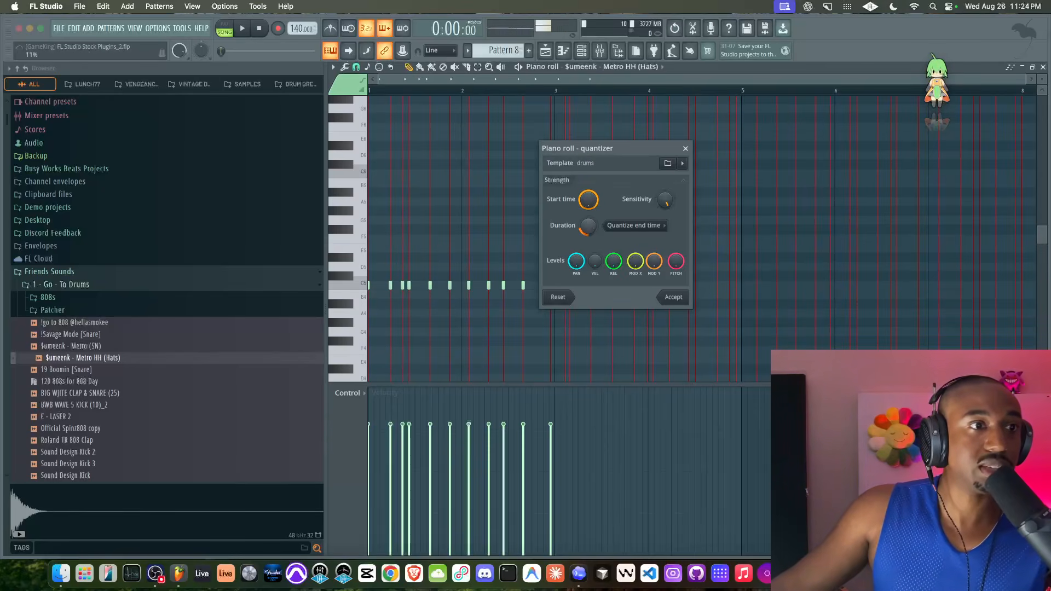
mouse_move(665, 200)
left_mouse_down()
mouse_move(665, 221)
mouse_move(669, 191)
mouse_move(669, 204)
left_mouse_up()
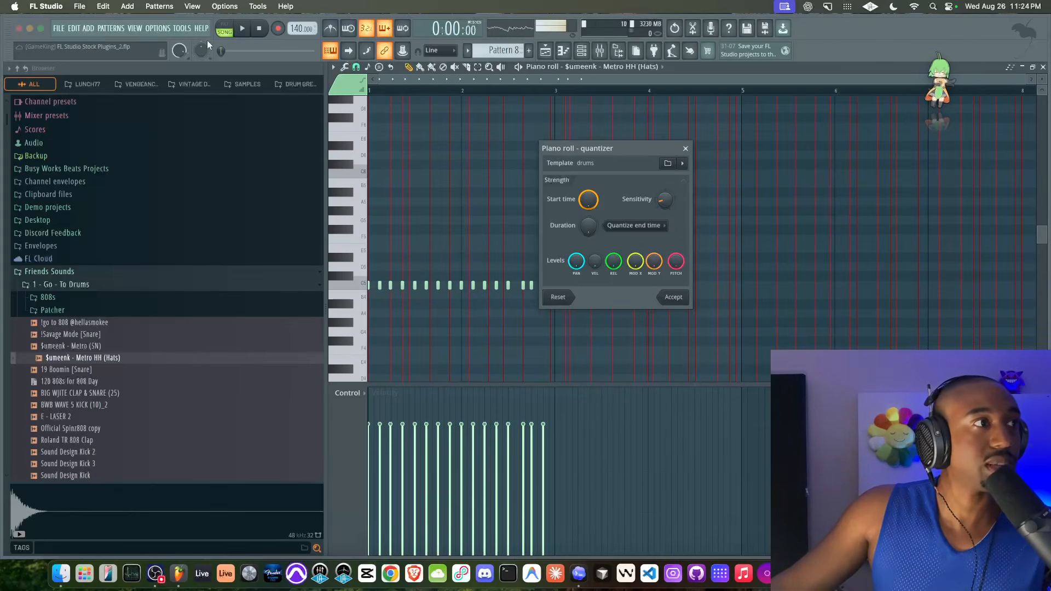
left_click(231, 26)
left_click(673, 297)
key("space")
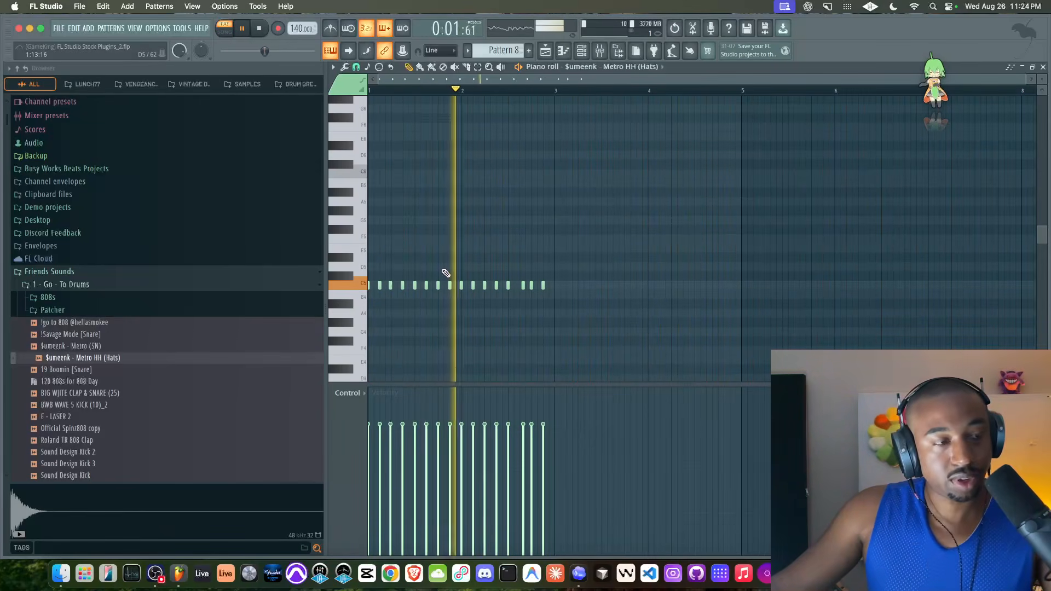
Step: Try other sensitivity and start time strengths in the hi-hat quantizer during playback, close it without accepting and stop playback
key("alt+q")
left_click_drag(537, 227, 678, 225)
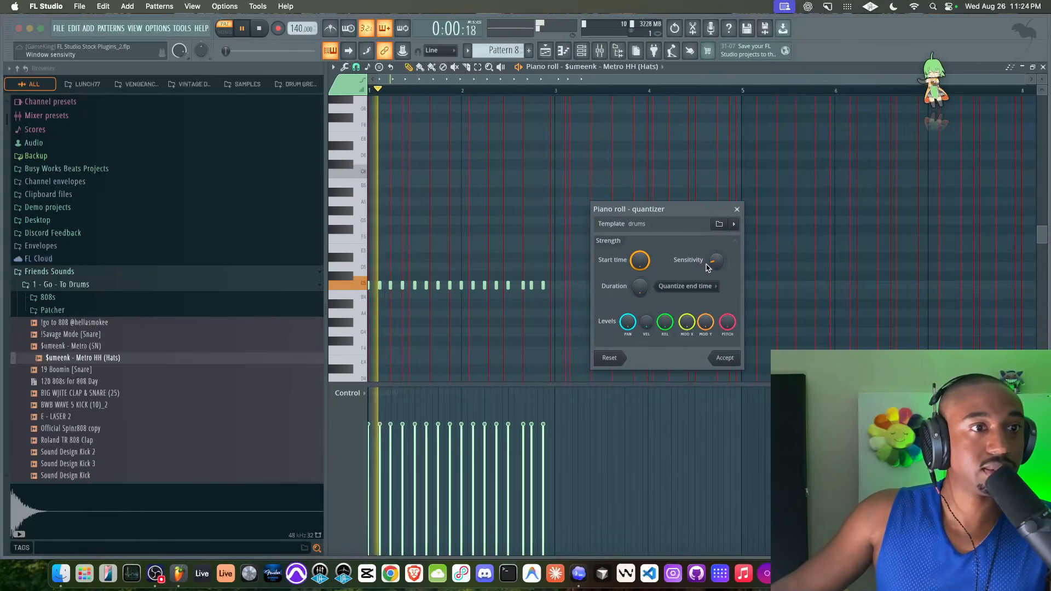
left_click_drag(713, 268, 714, 265)
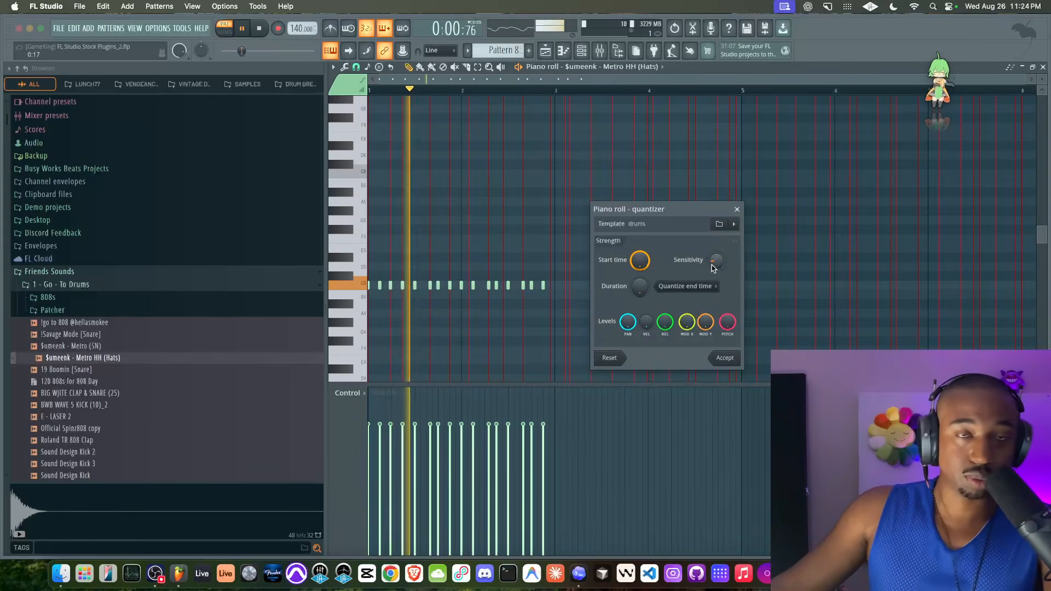
left_click_drag(645, 261, 644, 301)
left_click_drag(713, 261, 714, 260)
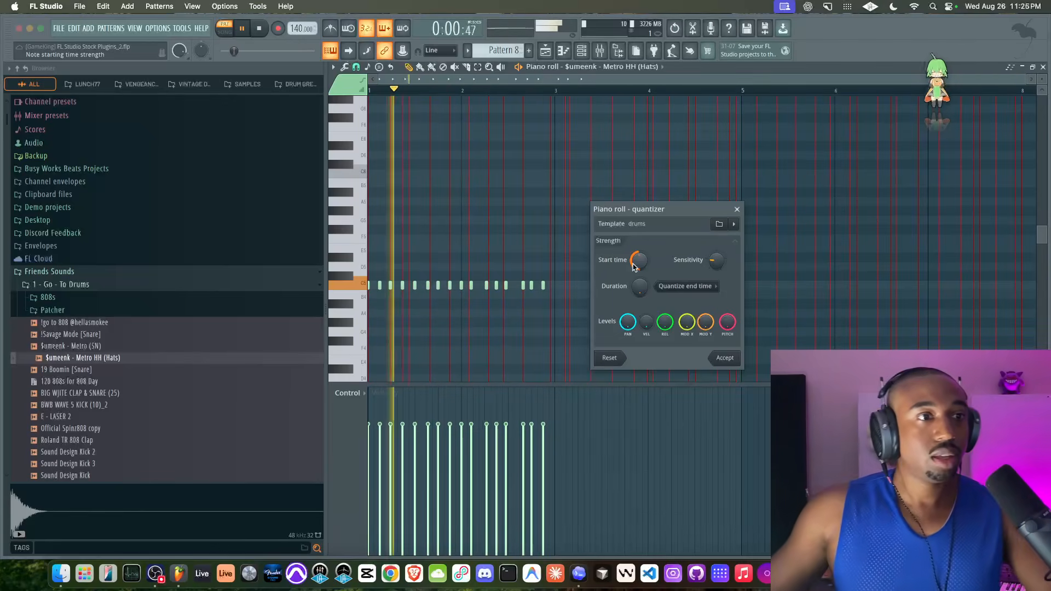
left_click(737, 209)
key("space")
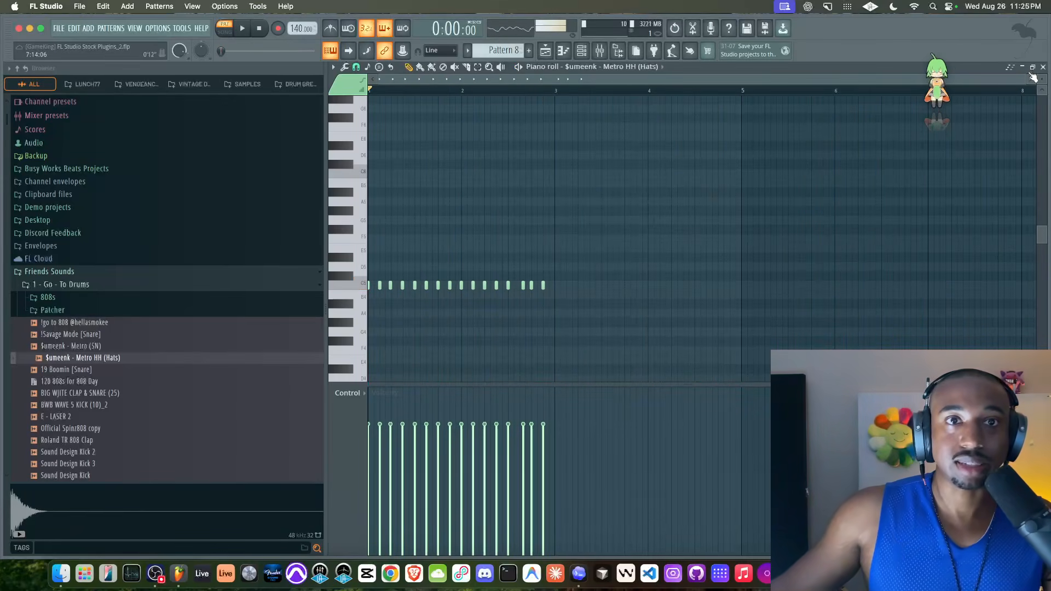
Step: Close the hi-hat piano roll, open the sys ex channel's synth and create a new pattern
left_click(1042, 67)
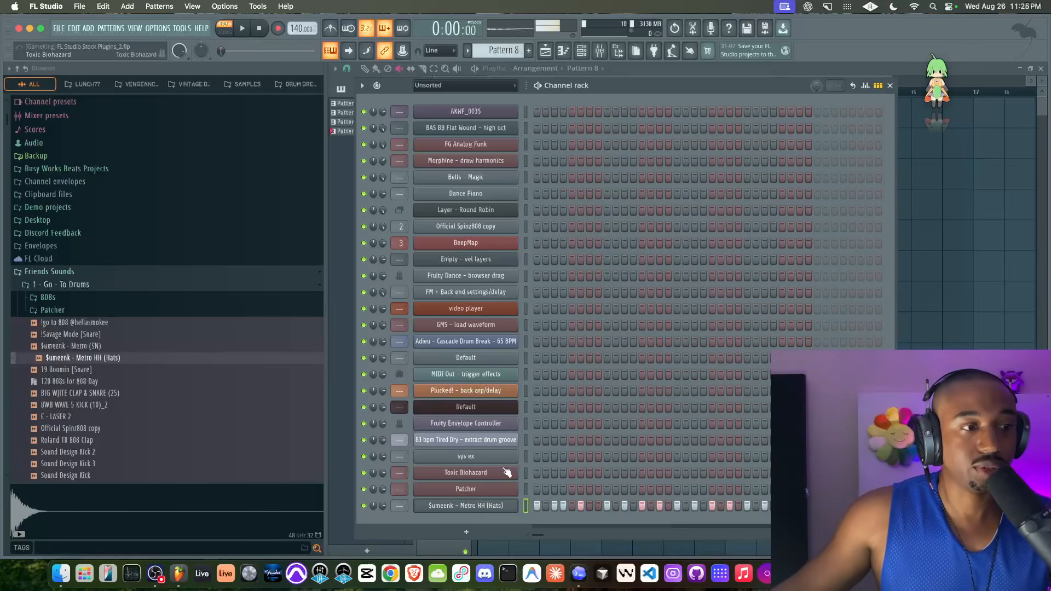
left_click(522, 443)
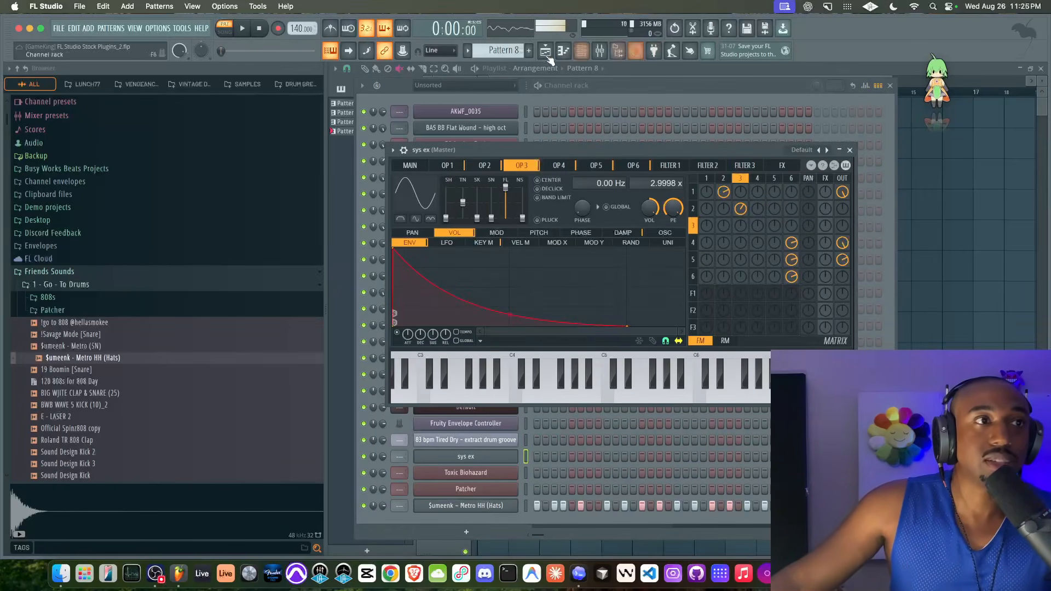
left_click(528, 50)
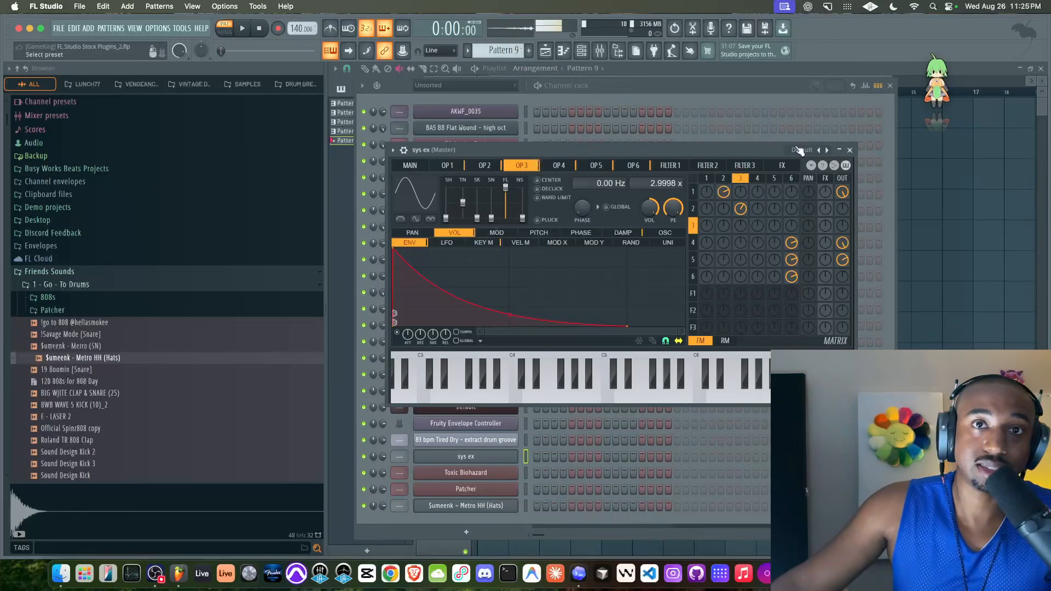
Step: Import the YAMAHA07.SYX SysEx bank from the Atari folder of DX7_AllTheWeb into the sys ex synth
left_click(812, 165)
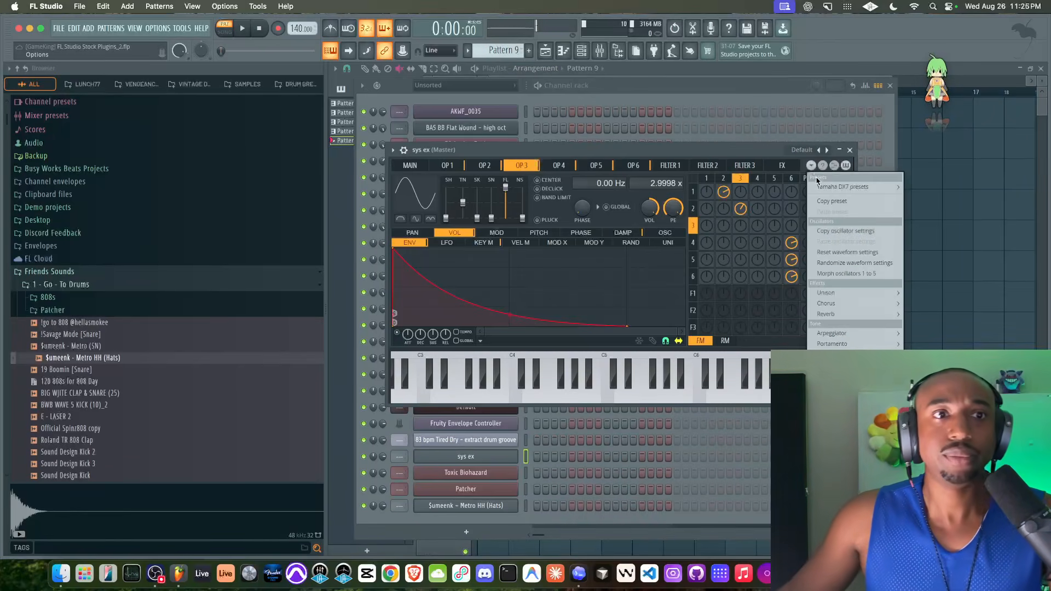
mouse_move(828, 192)
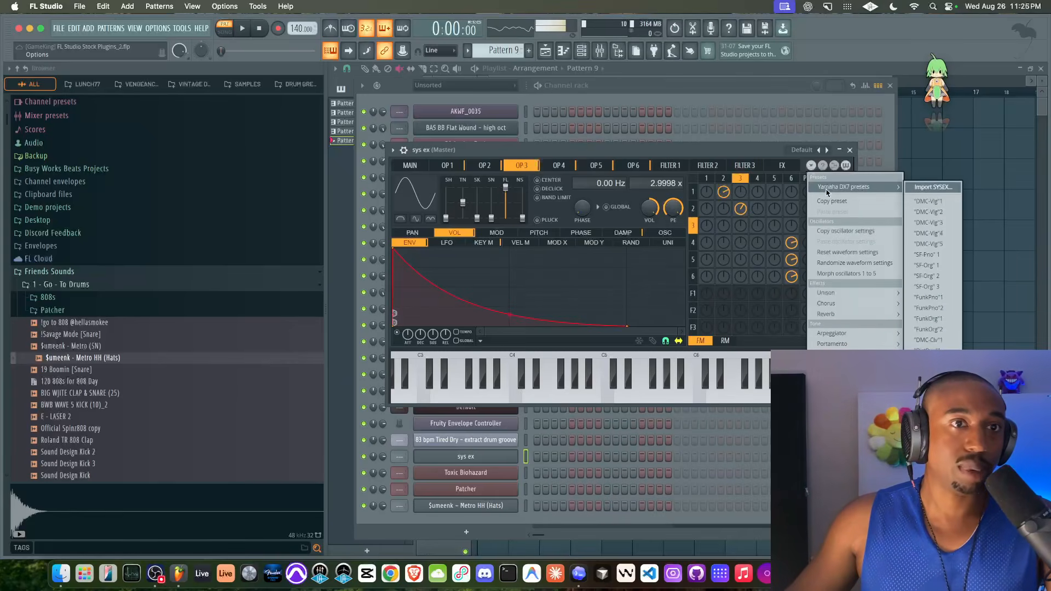
left_click(934, 187)
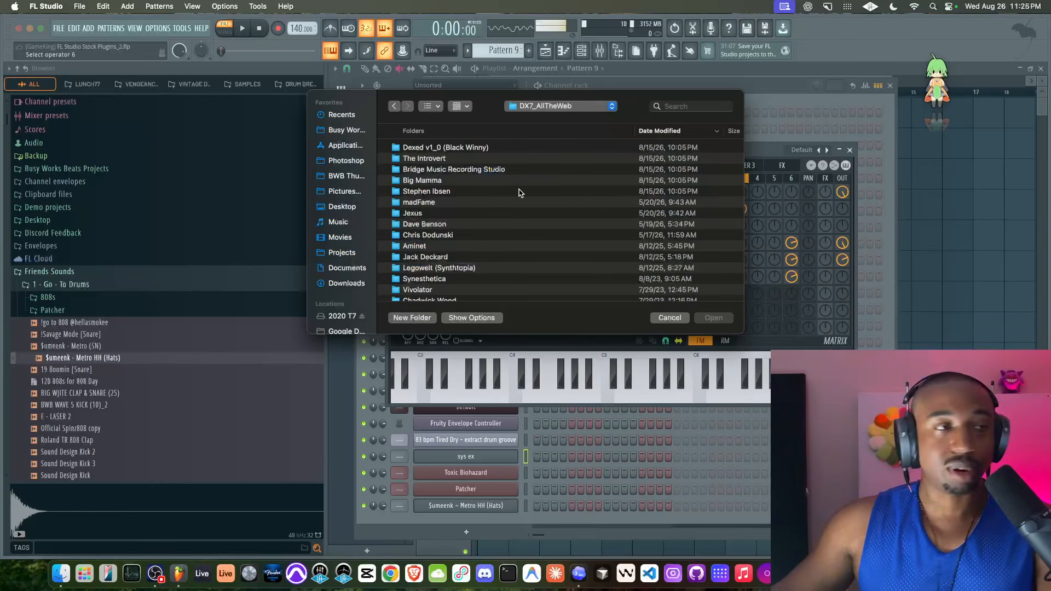
left_click(464, 132)
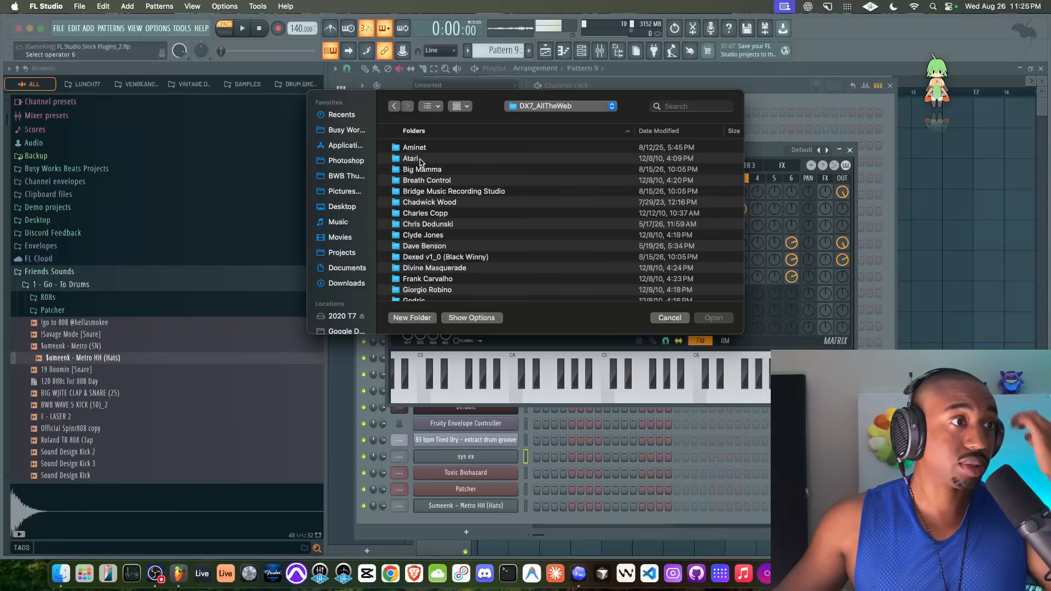
double_click(421, 159)
left_click(433, 146)
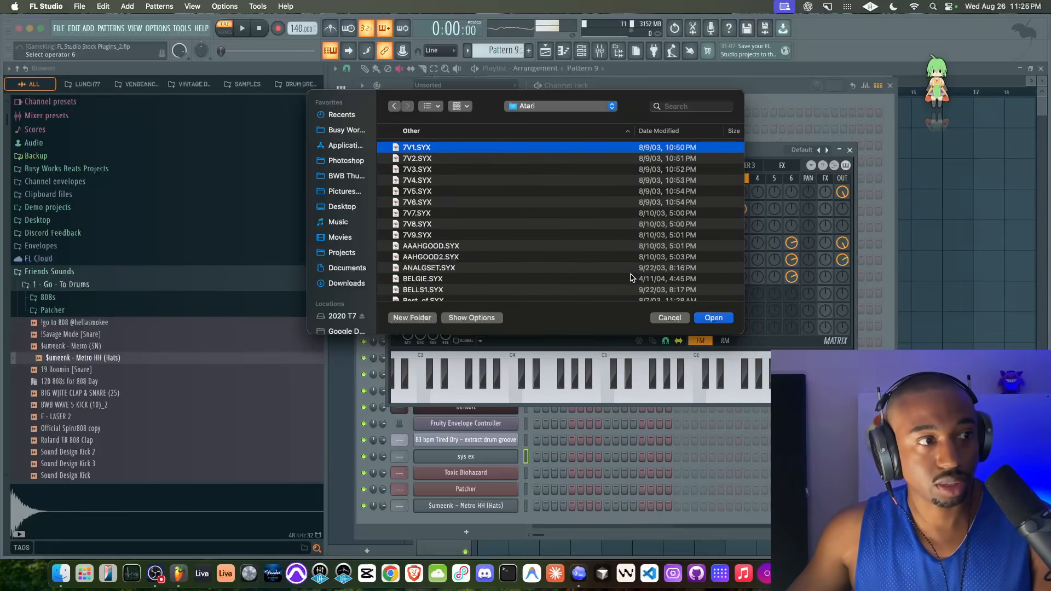
scroll(440, 244, "down", 10)
scroll(439, 243, "down", 10)
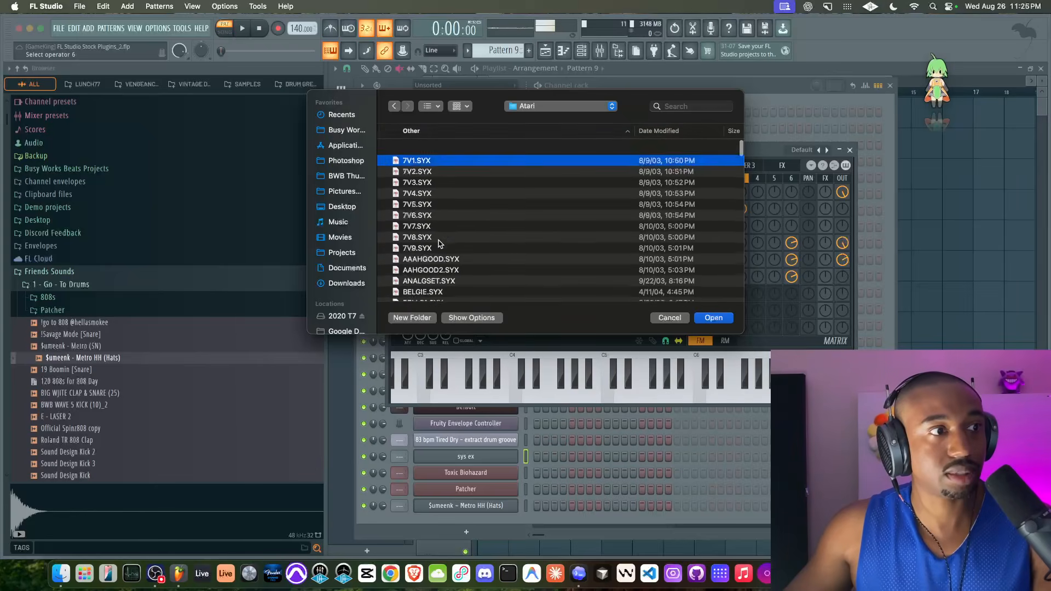
scroll(440, 244, "down", 10)
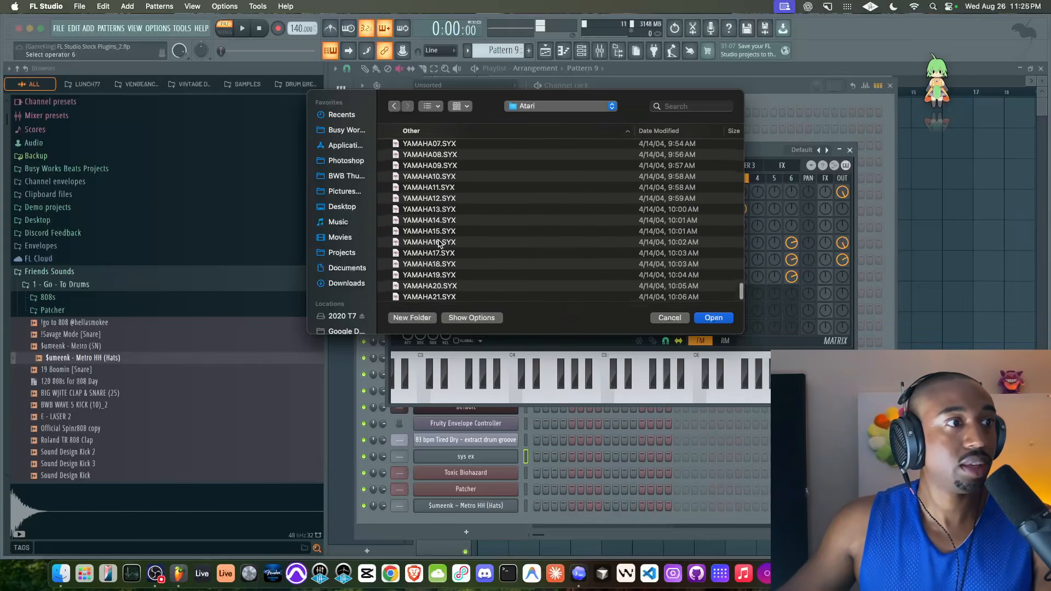
left_click(446, 226)
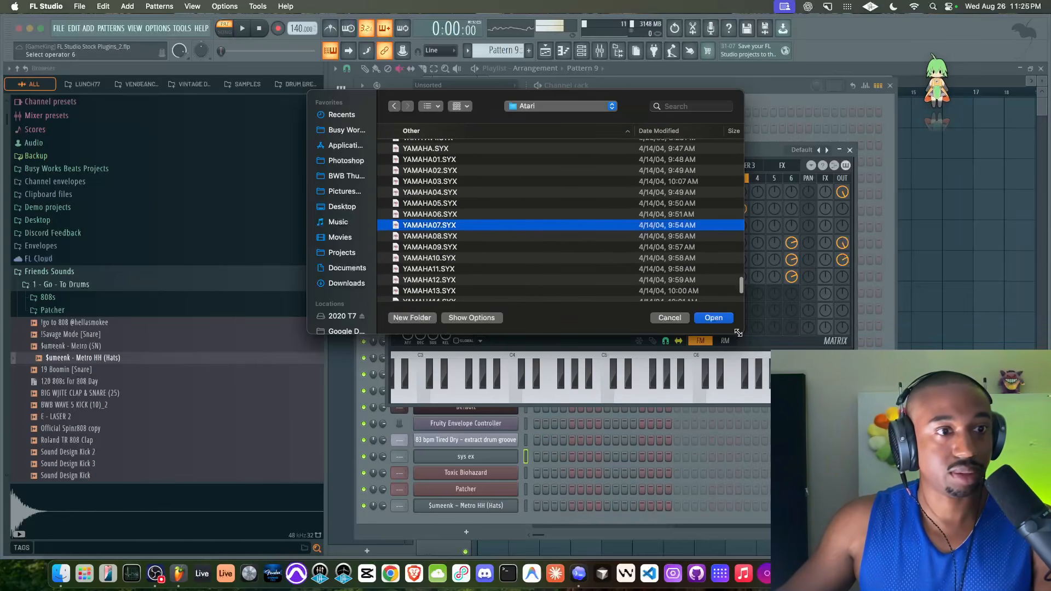
left_click(713, 318)
Step: Hide the browser, reposition the sys ex window and load the PROPH.BR.2 preset from the imported Yamaha DX7 bank
left_click_drag(764, 146, 692, 132)
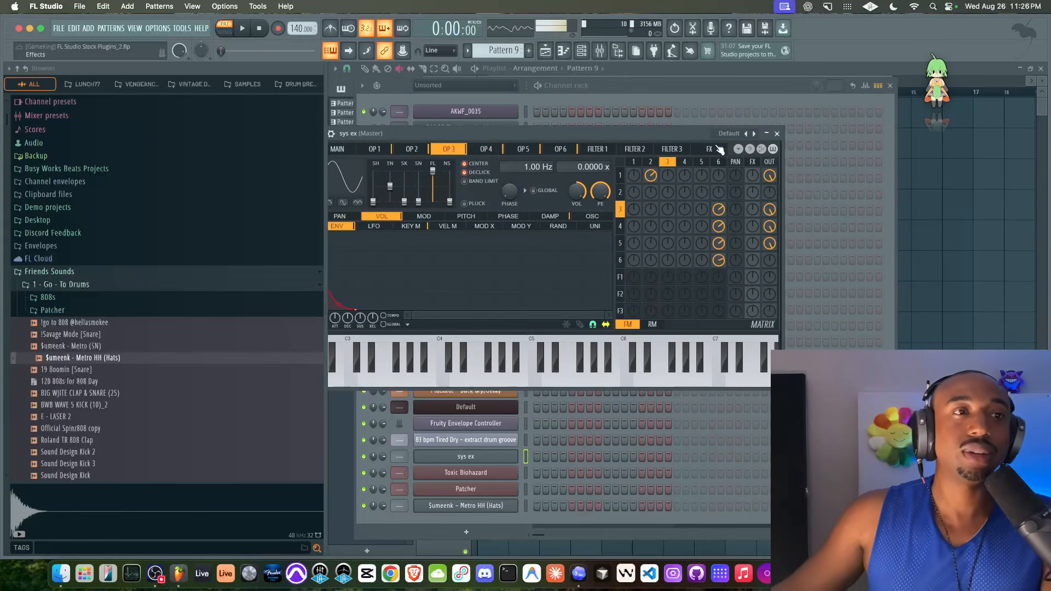
left_click(618, 51)
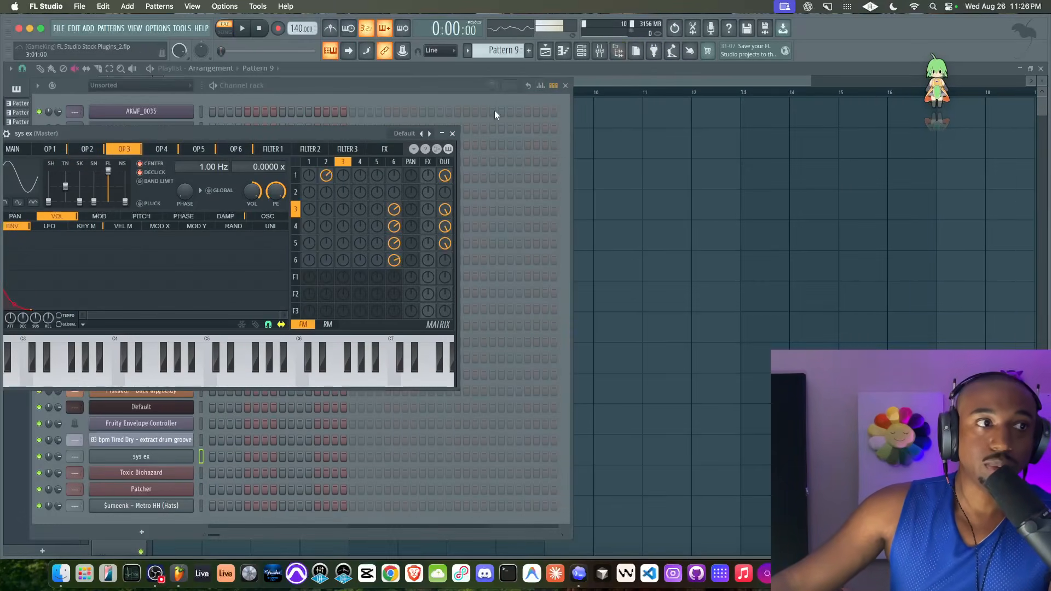
left_click_drag(370, 134, 515, 123)
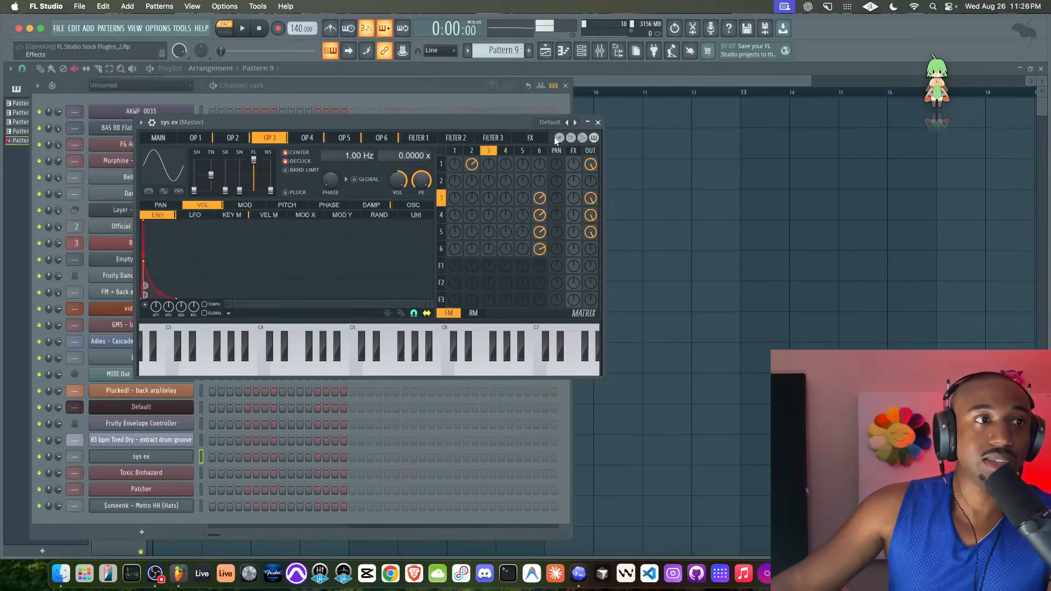
left_click(555, 137)
mouse_move(630, 159)
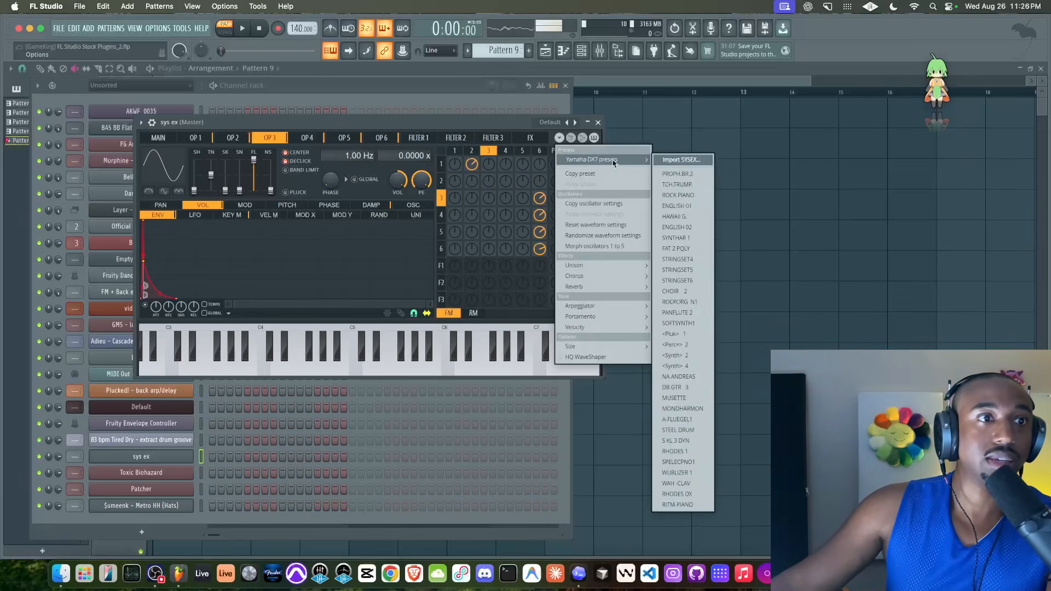
left_click(671, 174)
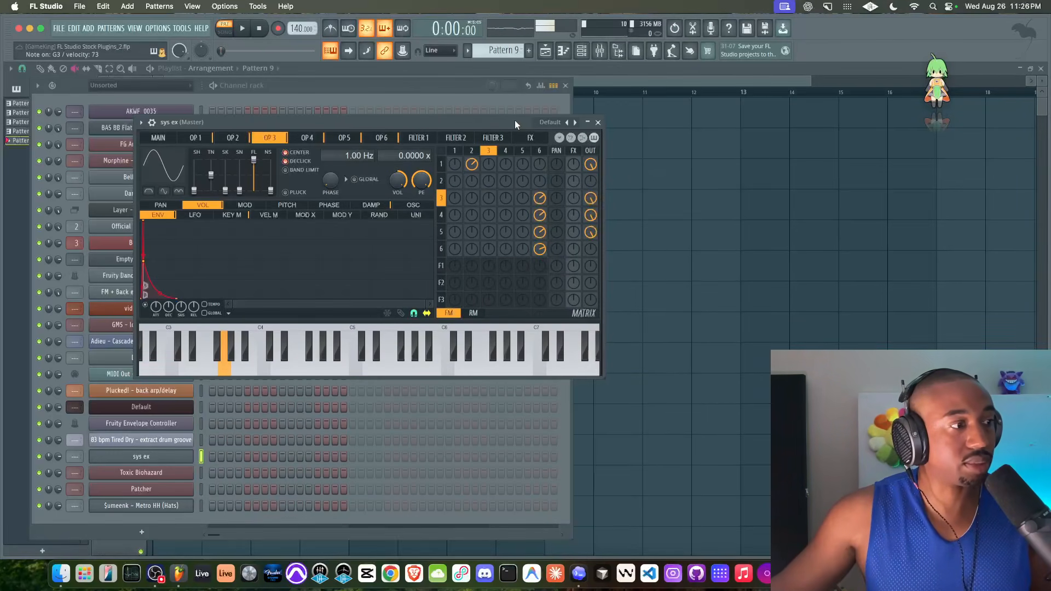
Step: Load and audition the ROCK PIANO and HAWAII G. Yamaha DX7 presets in the sys ex synth
left_click(559, 137)
mouse_move(574, 159)
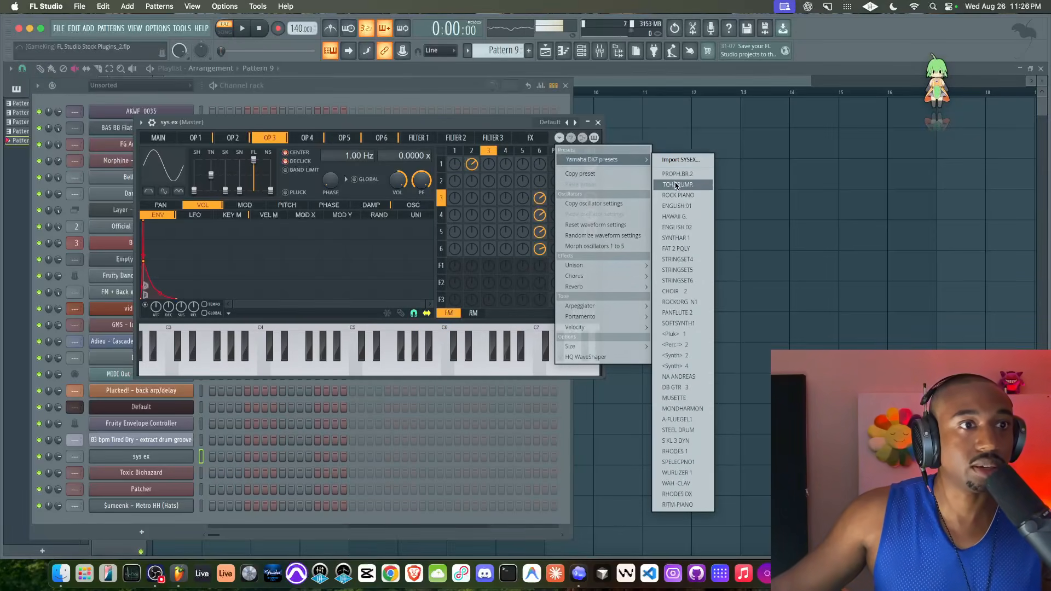
left_click(697, 195)
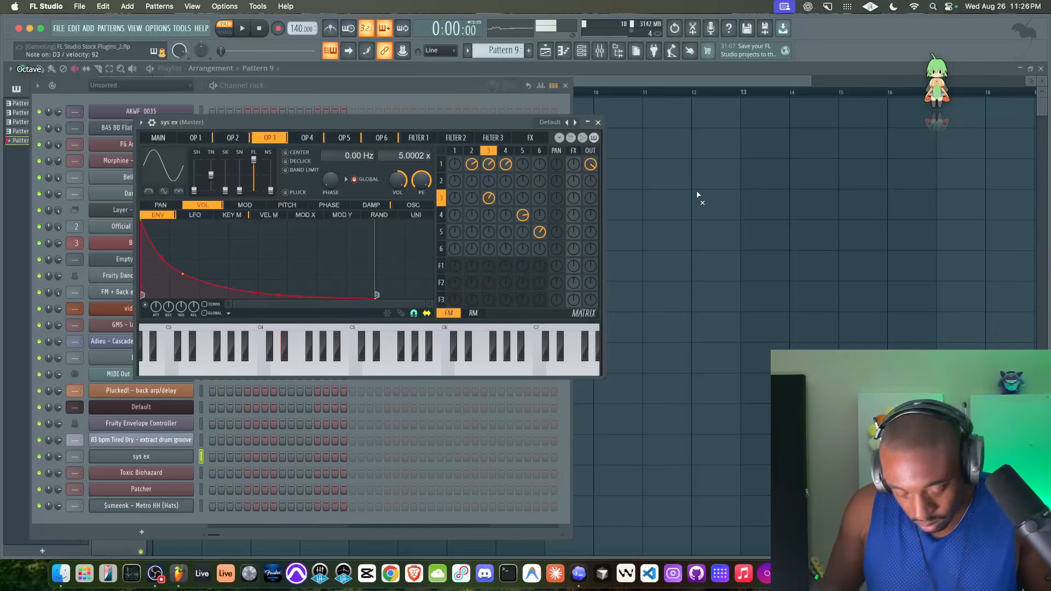
left_click(559, 137)
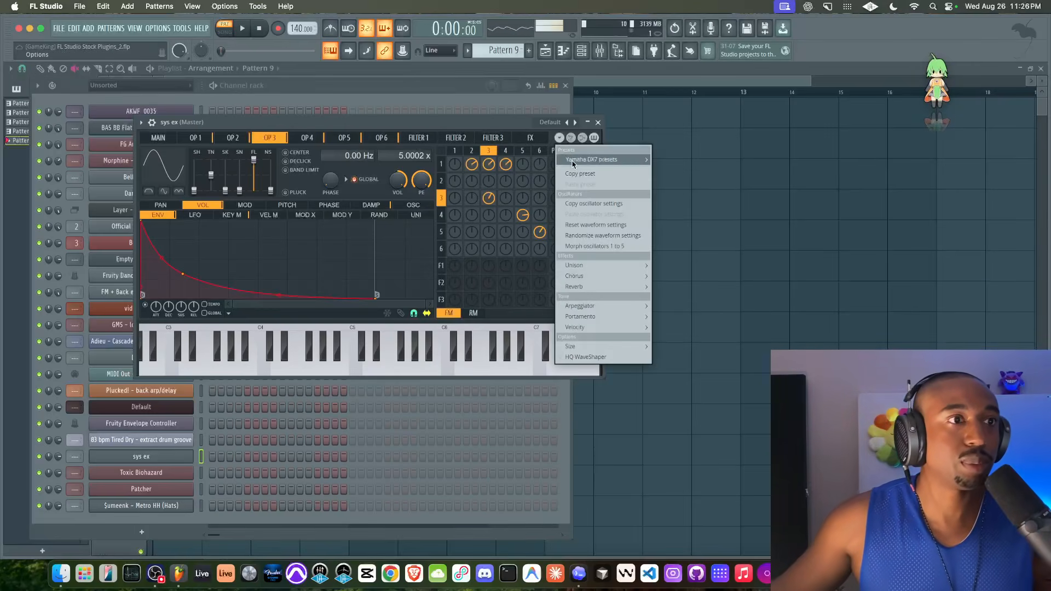
mouse_move(591, 159)
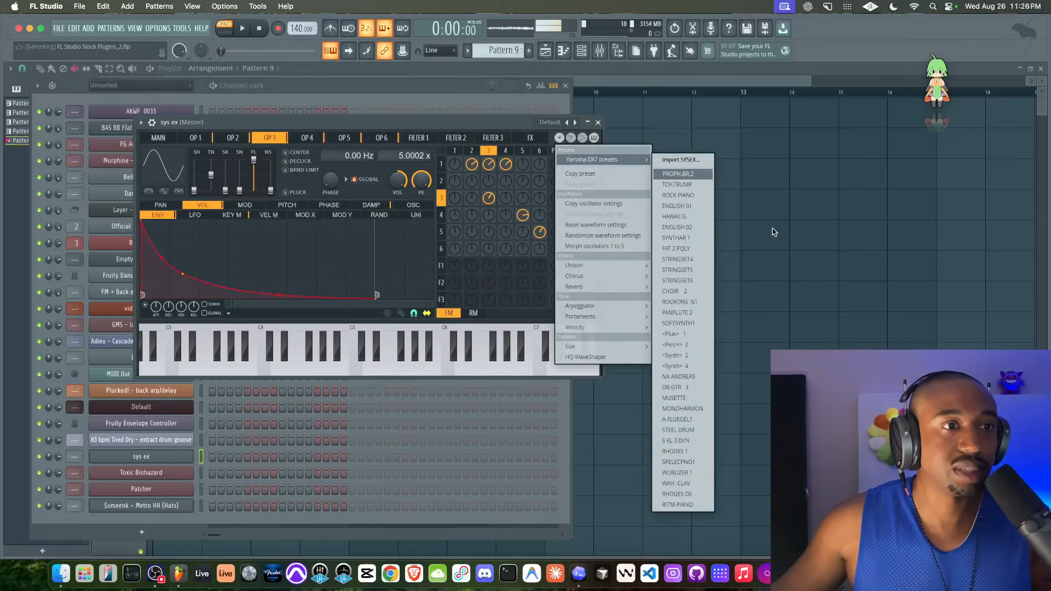
left_click(691, 217)
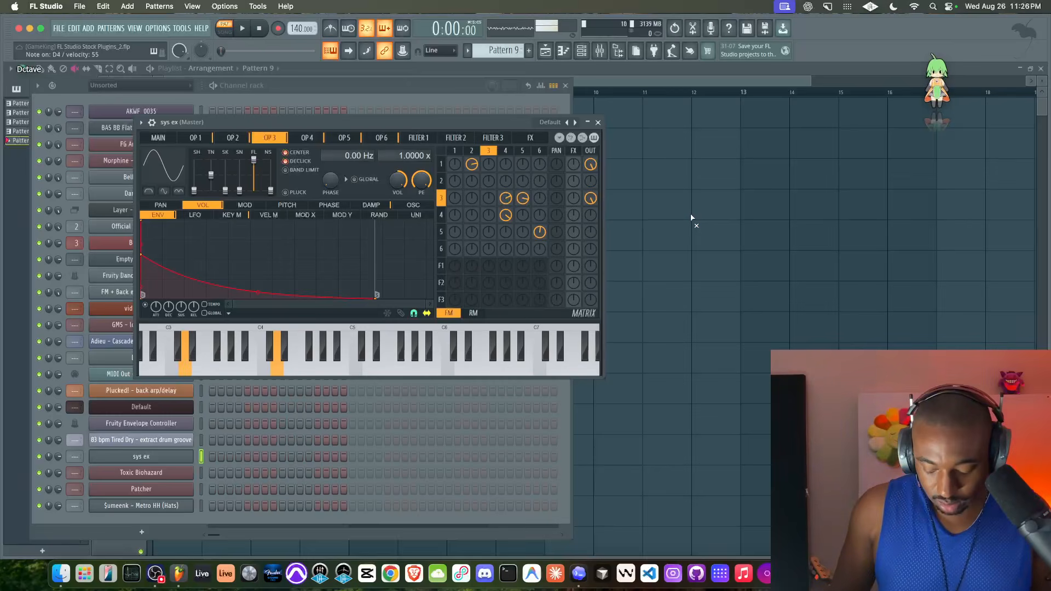
Step: Load and audition the STRINGSET4 and WURLIZER 1 Yamaha DX7 presets in the sys ex synth
left_click(570, 137)
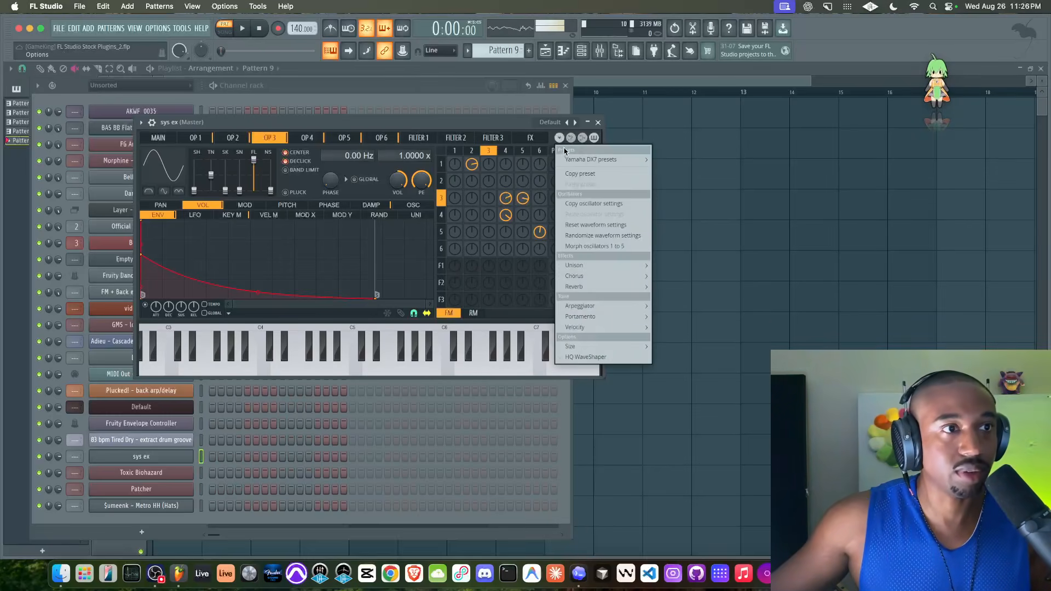
mouse_move(602, 160)
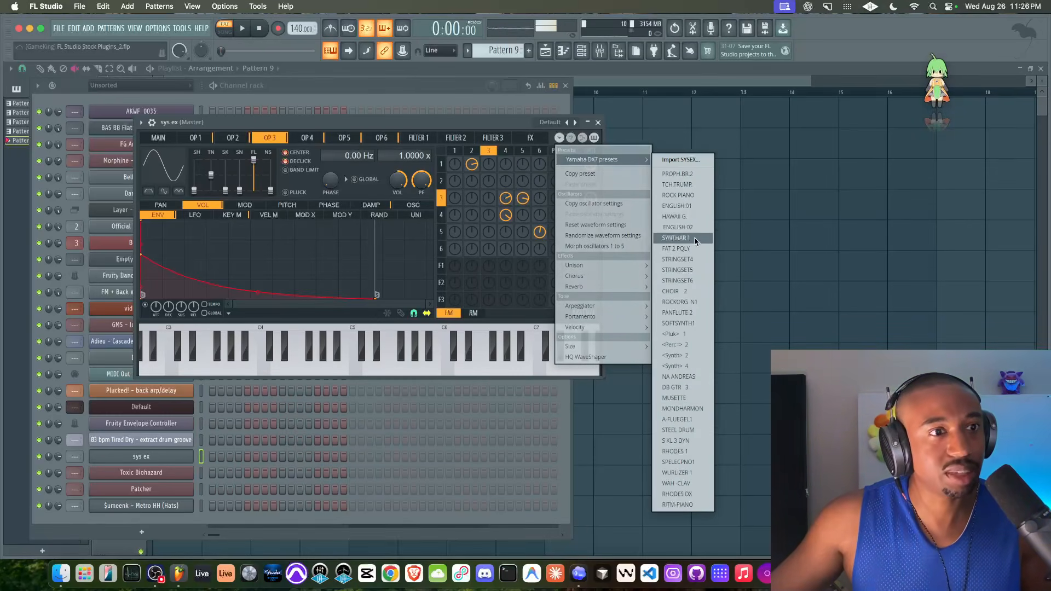
left_click(687, 260)
left_click(559, 138)
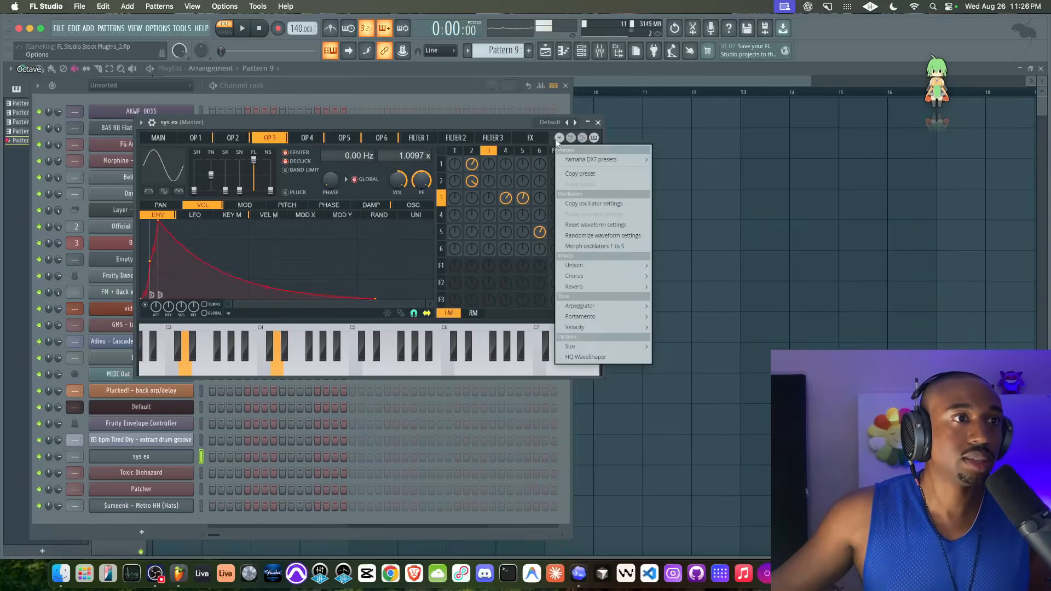
mouse_move(602, 159)
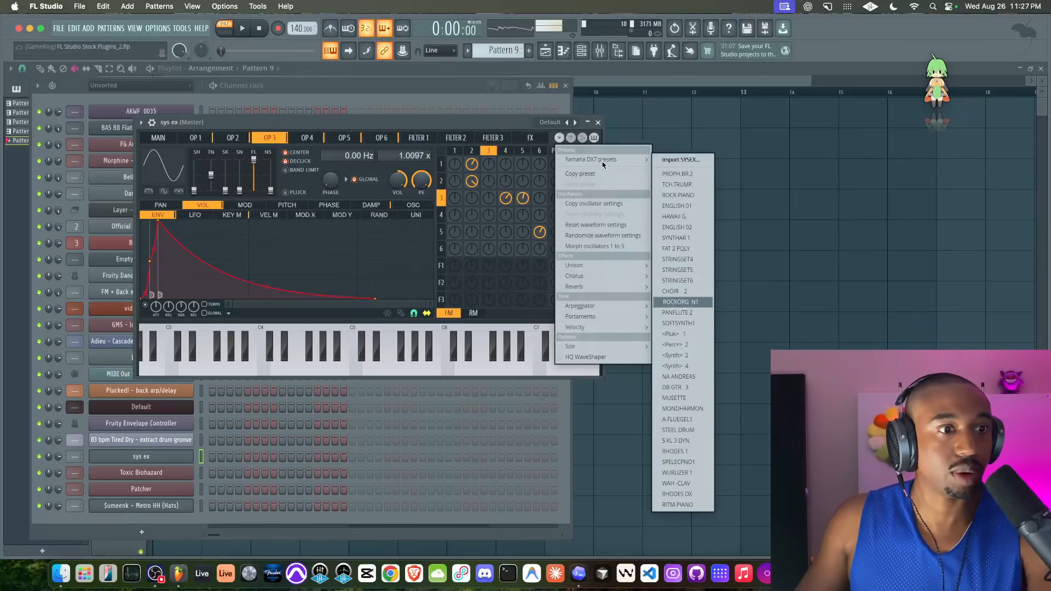
left_click(680, 473)
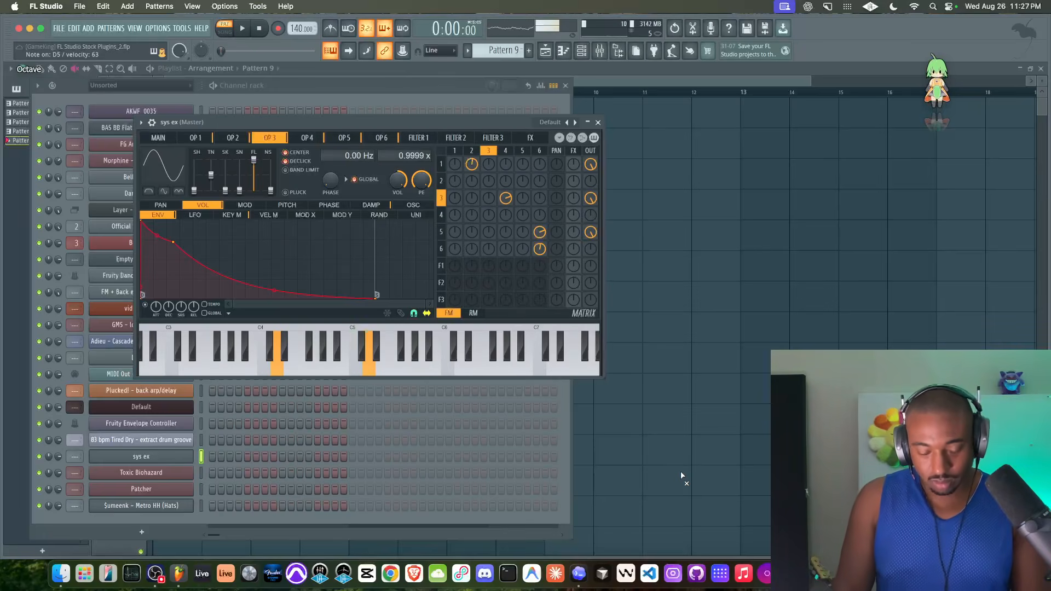
Step: Load the RHODES DX Yamaha DX7 preset, play it and close the sys ex synth
left_click(565, 137)
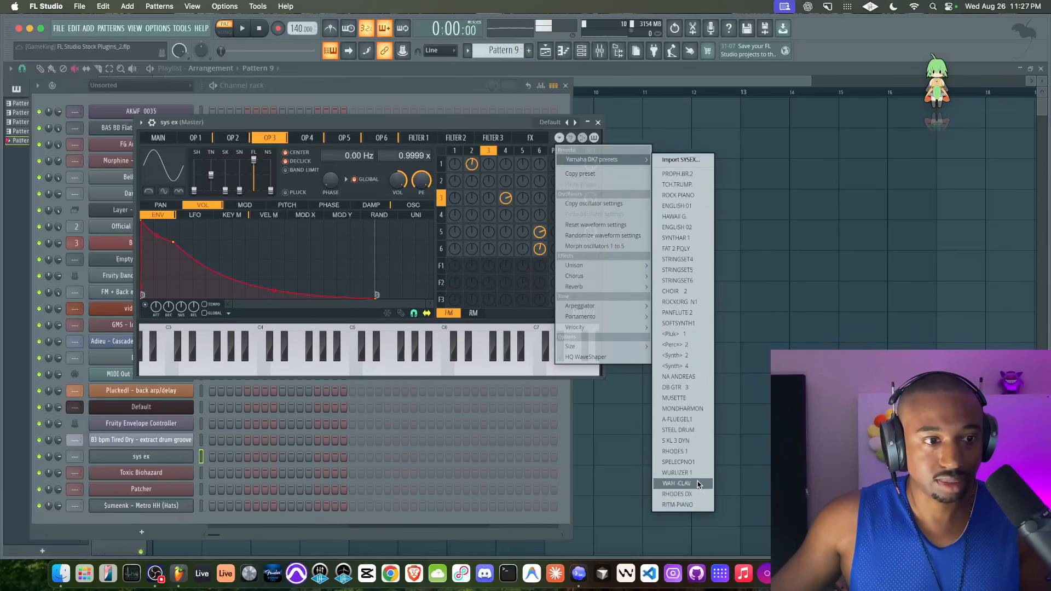
left_click(694, 494)
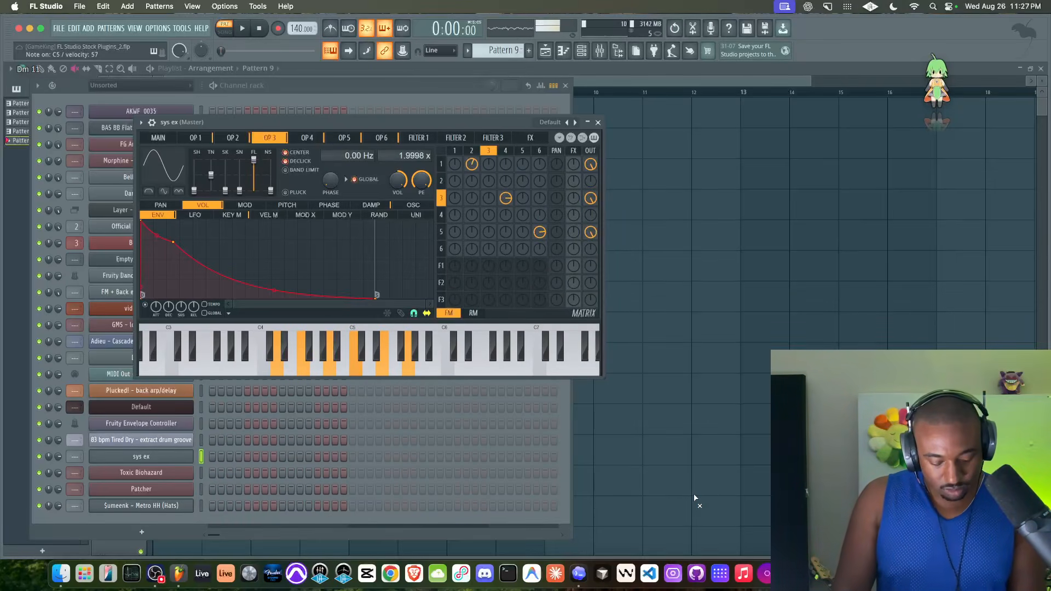
left_click(597, 124)
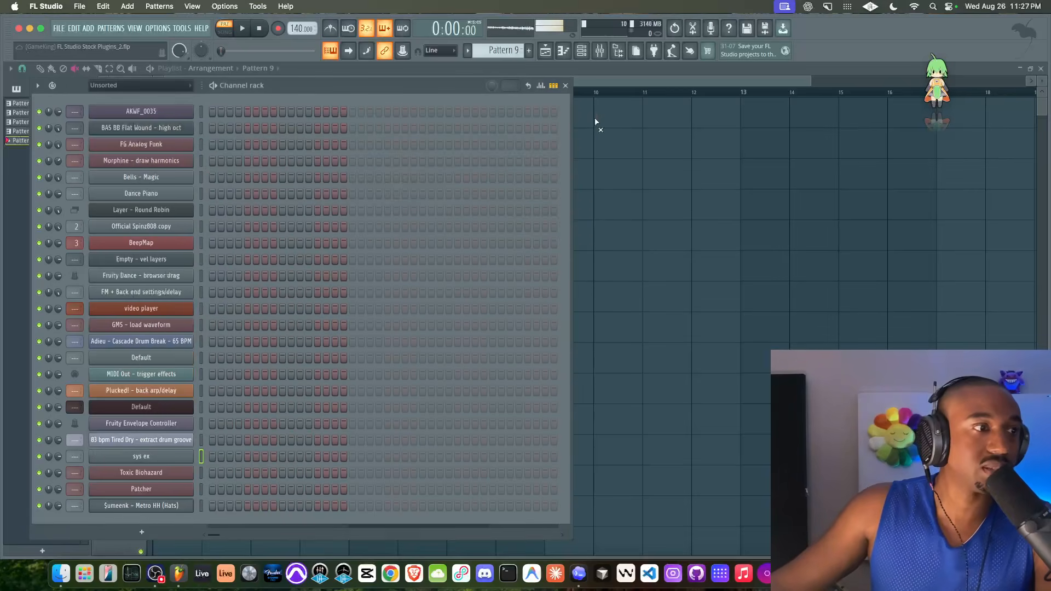
Step: Open the Toxic Biohazard synth and load the Default preset from the Default bank of its presets library
left_click(182, 472)
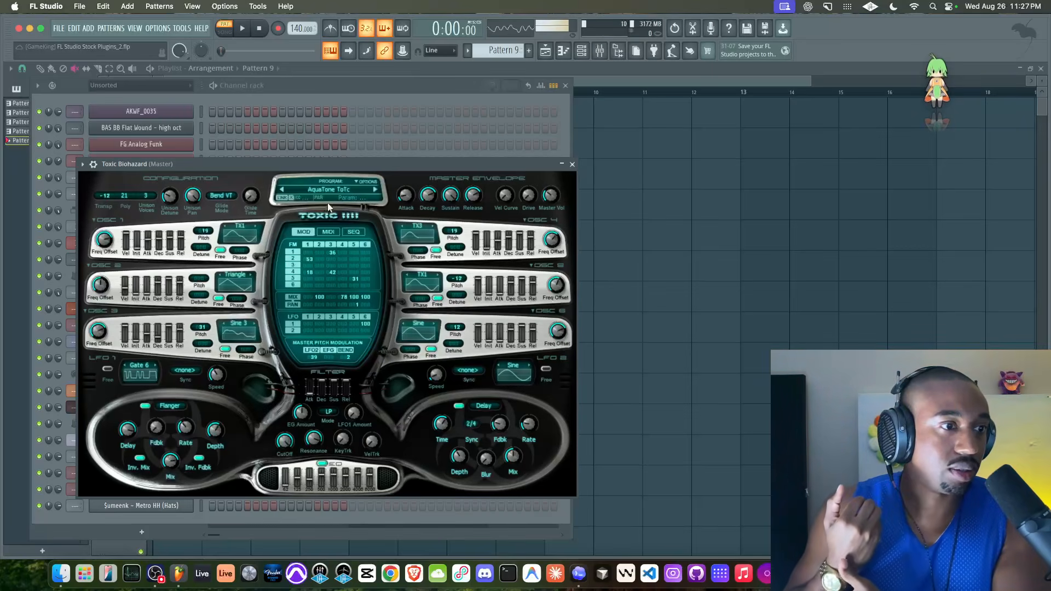
left_click(327, 187)
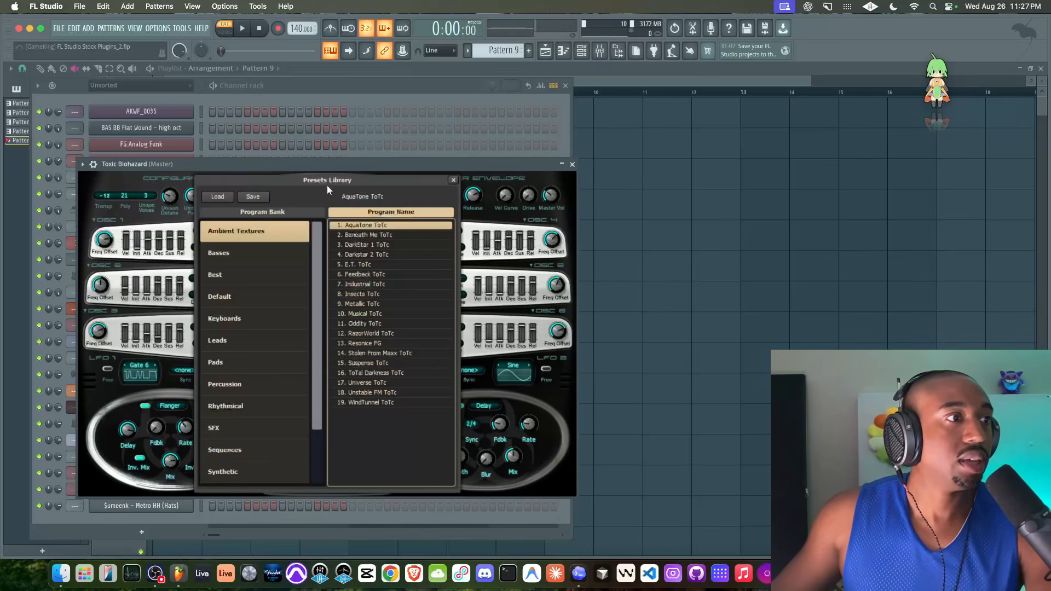
left_click(274, 291)
double_click(360, 226)
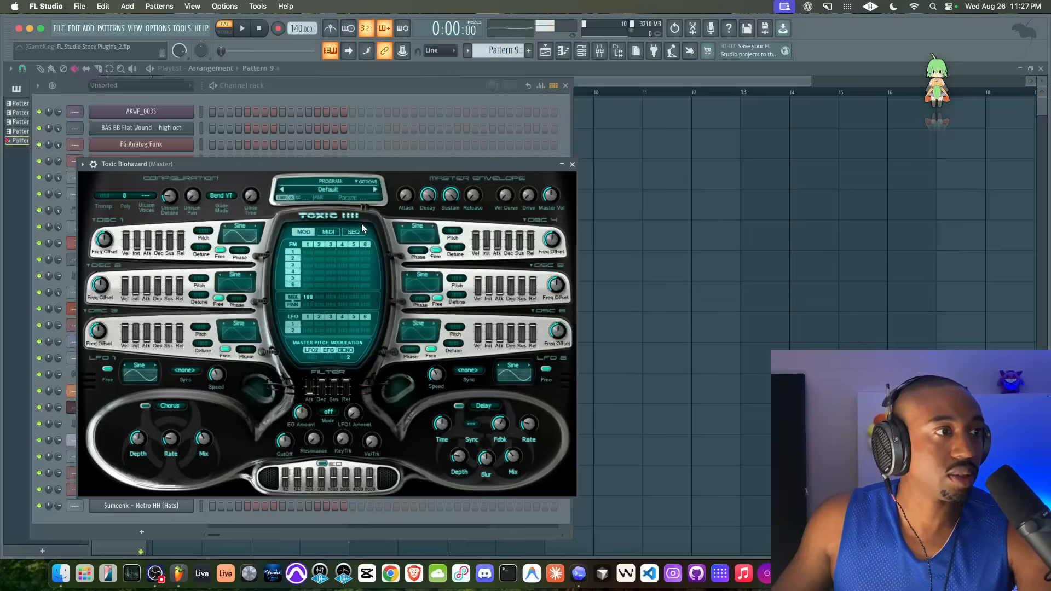
Step: Add FM between oscillators 1 and 2, with oscillator 2 enabled at a mix of 100 and the pair panned to opposite sides
left_click(309, 258)
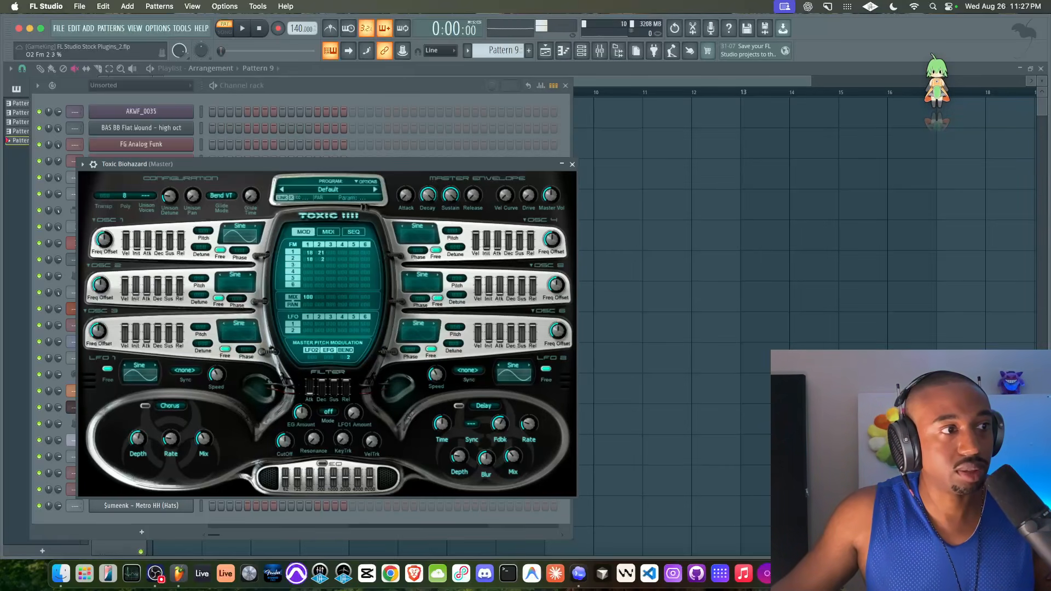
left_click(319, 295)
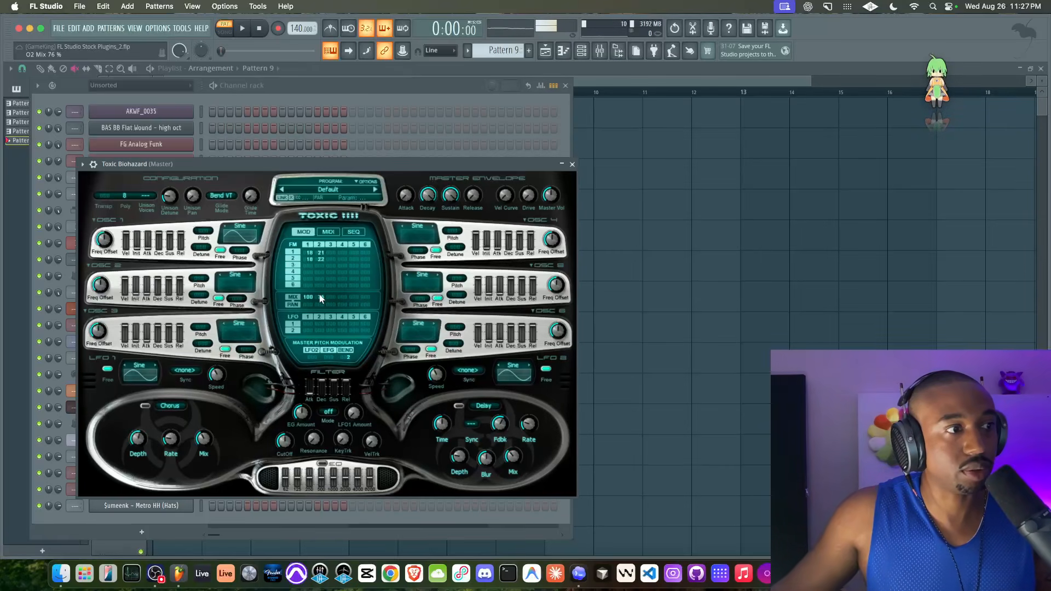
left_click(235, 284)
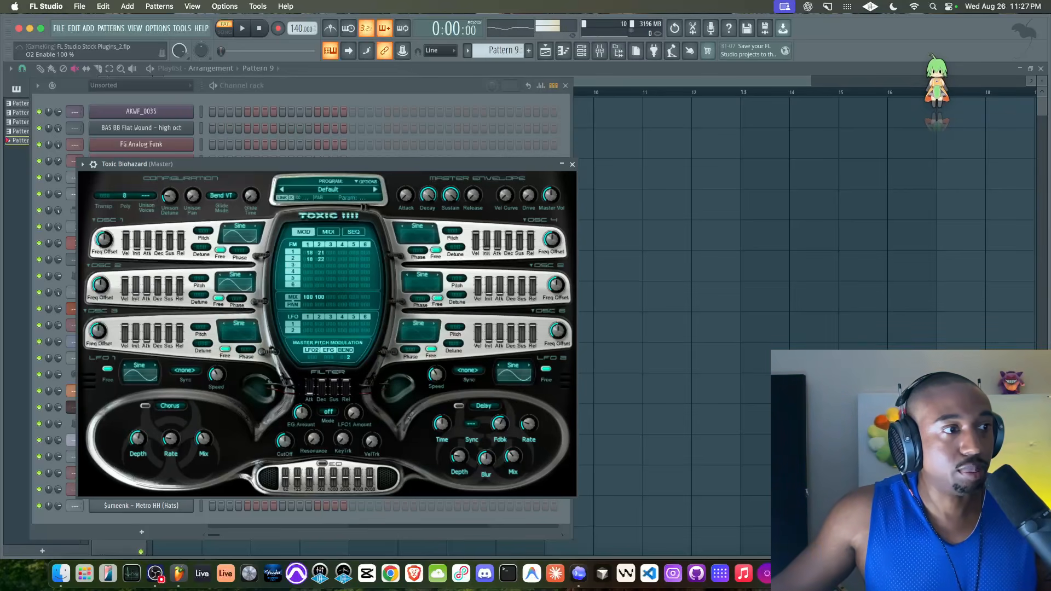
left_click_drag(308, 304, 304, 311)
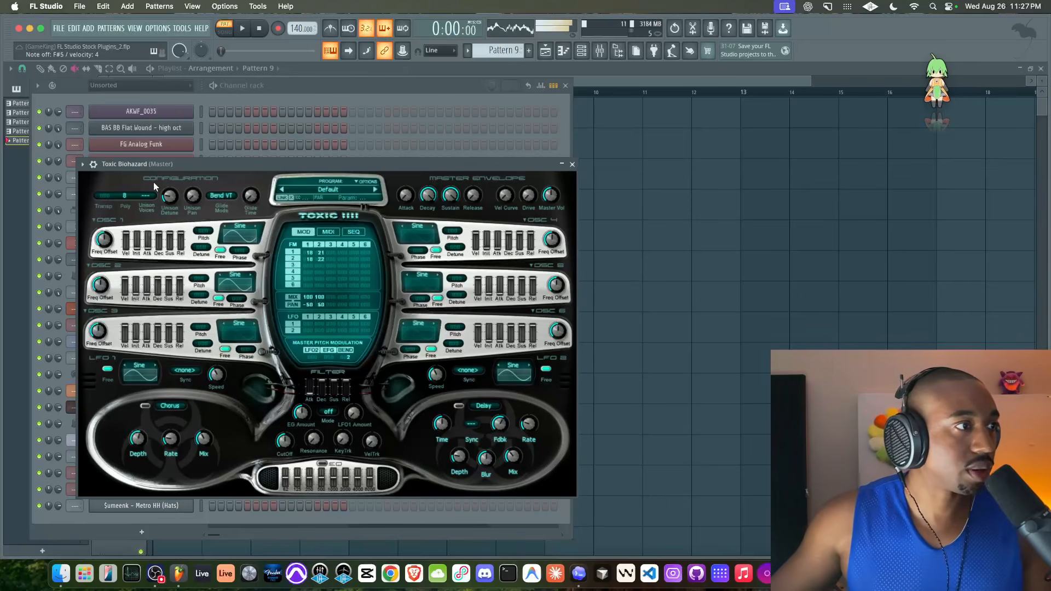
Step: Set the unison to 4 voices and enable oscillator 3 with FM amounts of 10 and 12 for oscillators 1 and 2
left_click(145, 196)
left_click(171, 210)
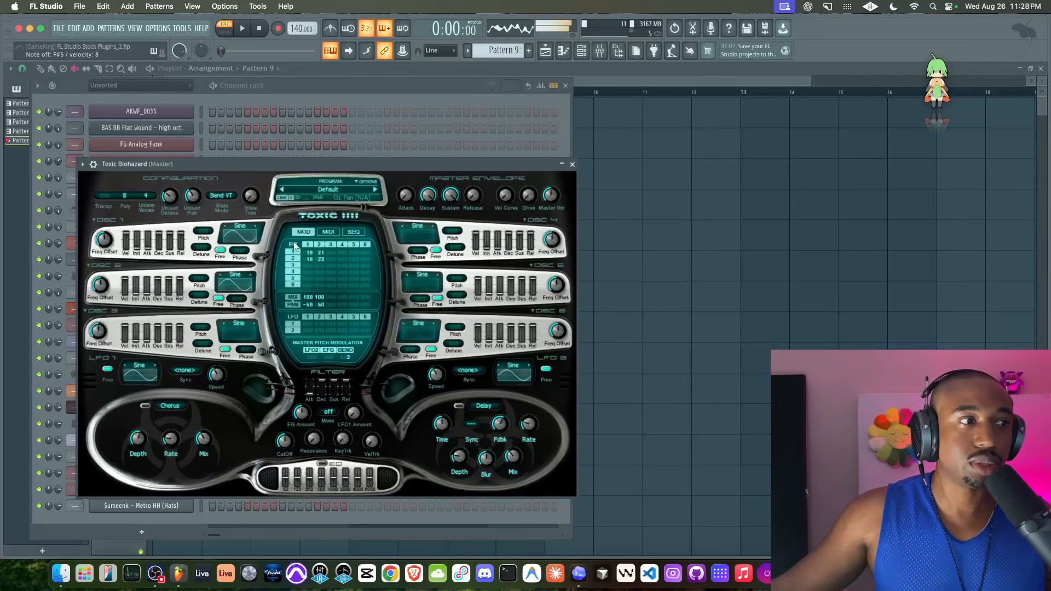
left_click(249, 332)
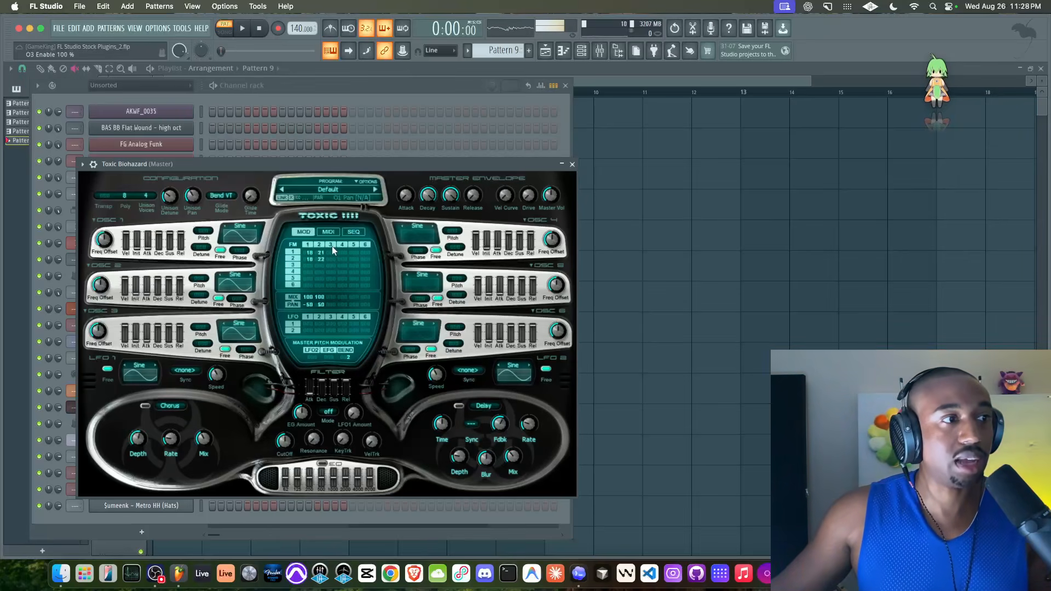
left_click_drag(333, 254, 333, 256)
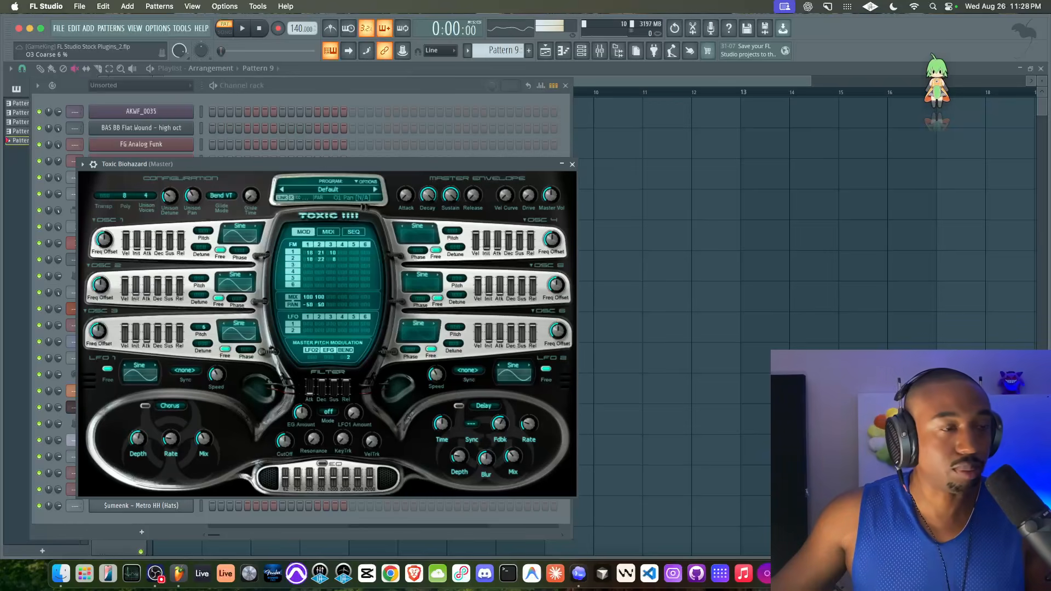
left_click_drag(335, 257, 334, 253)
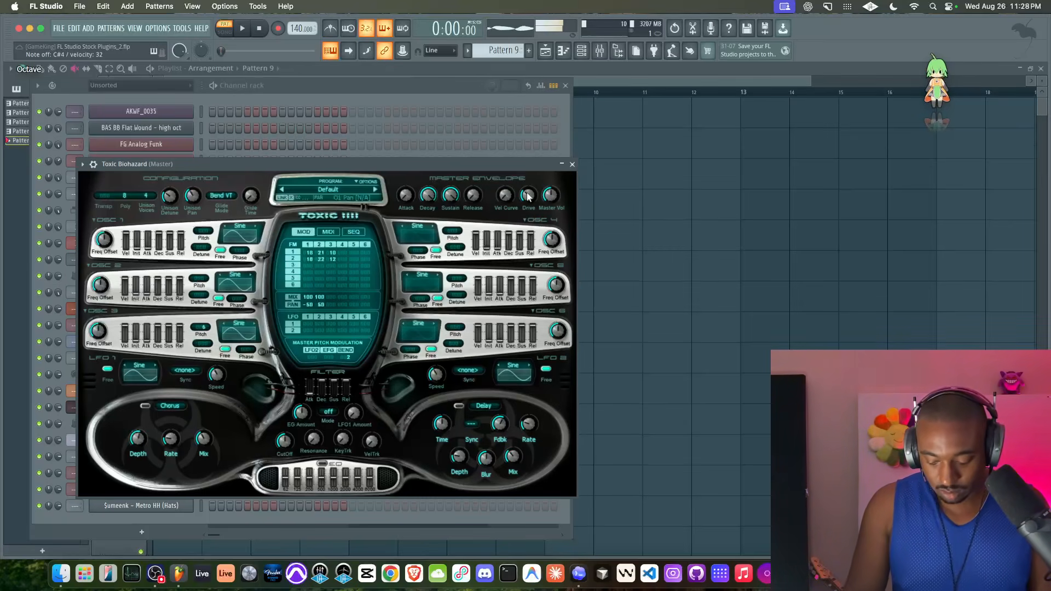
Step: Adjust the master Drive and oscillator 2's decay and release, with oscillator 2's pitch set to 12
left_click_drag(527, 196, 527, 222)
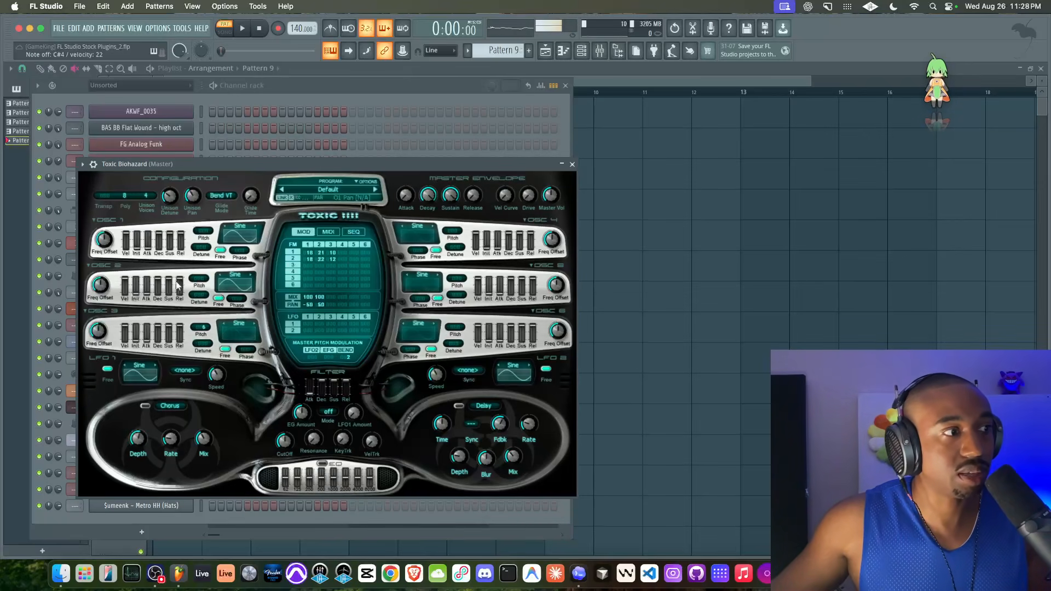
left_click_drag(181, 285, 180, 310)
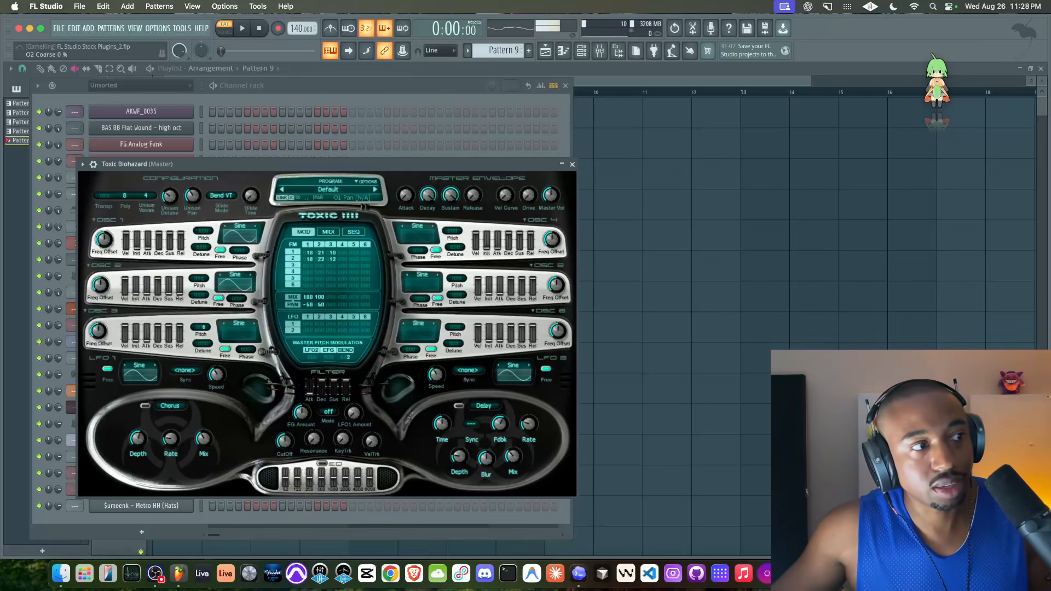
left_click_drag(200, 279, 199, 270)
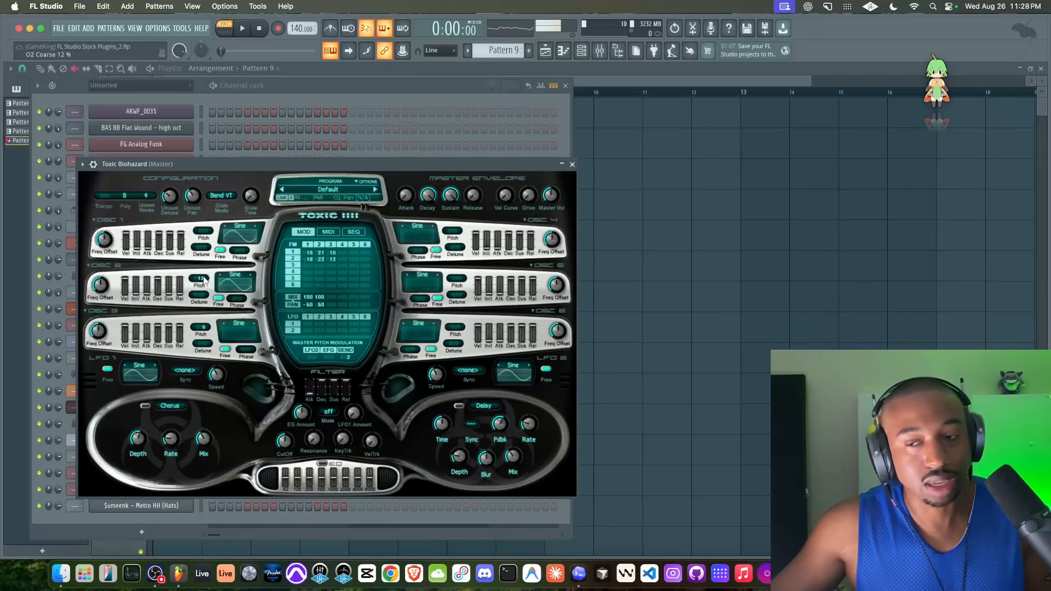
left_click_drag(157, 289, 158, 284)
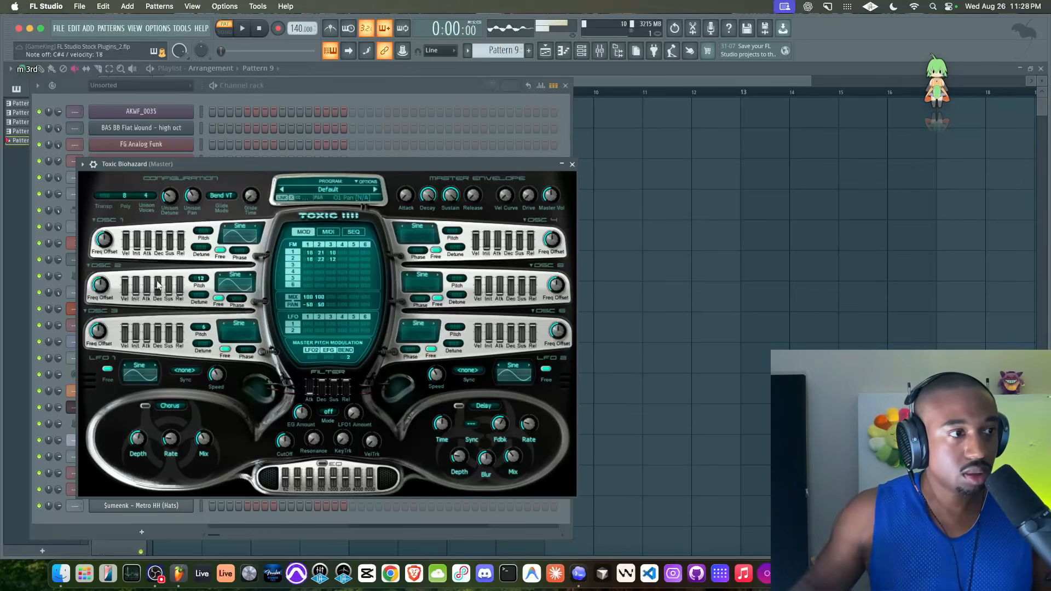
Step: Reset the panning of oscillators 1 and 2, and set LFO 1 to 9 on oscillator 1 and LFO 2 to 4 on oscillator 2
double_click(307, 303)
double_click(317, 303)
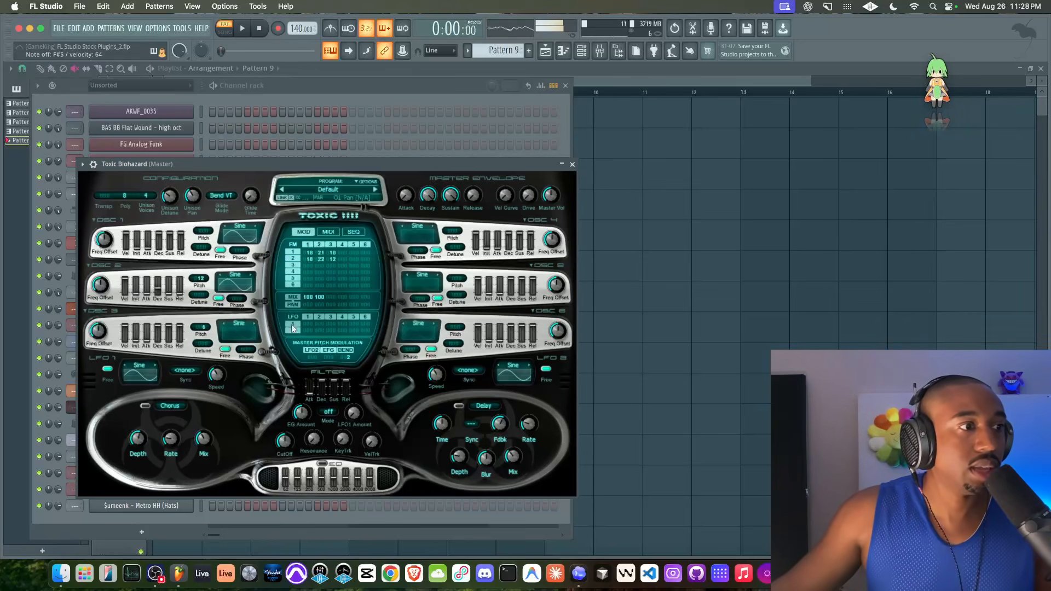
scroll(309, 323, "up", 5)
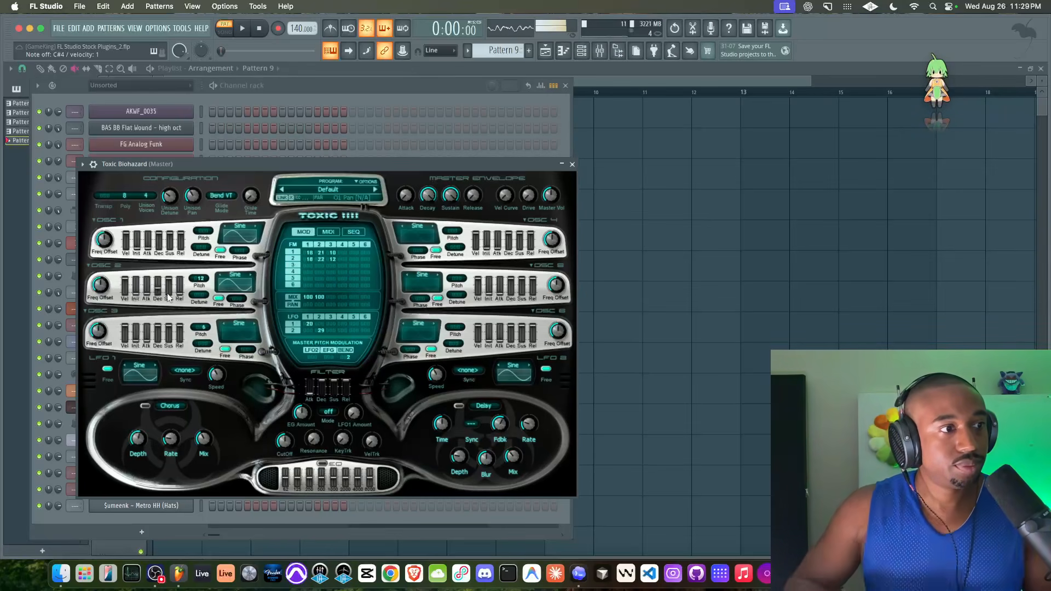
mouse_move(321, 330)
left_mouse_down()
mouse_move(321, 353)
mouse_move(309, 334)
left_mouse_up()
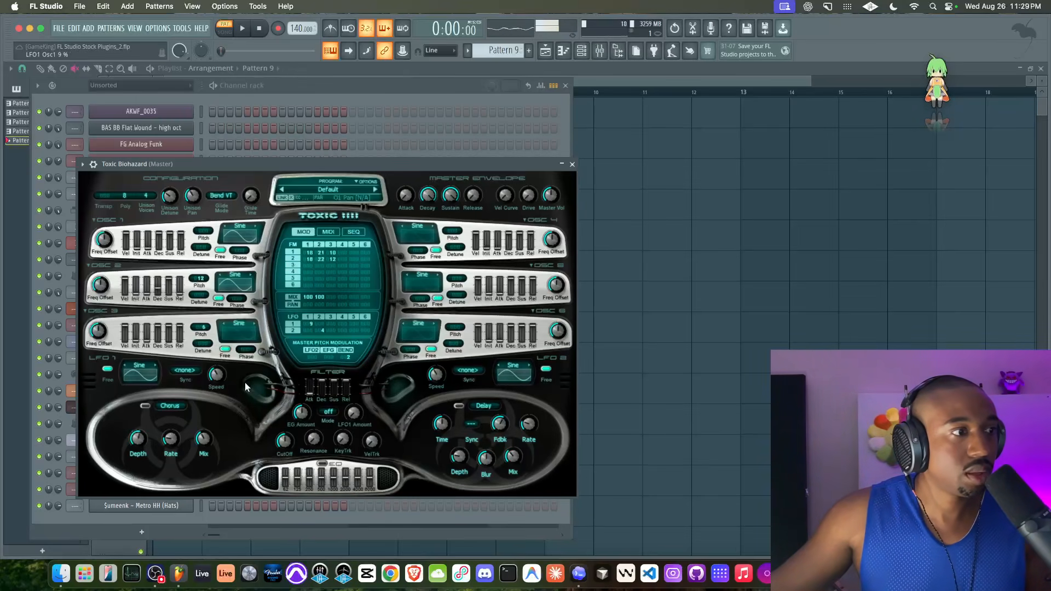
Step: Enable Toxic Biohazard's Chorus and Delay effects, play the sound and close the synth
left_click(145, 405)
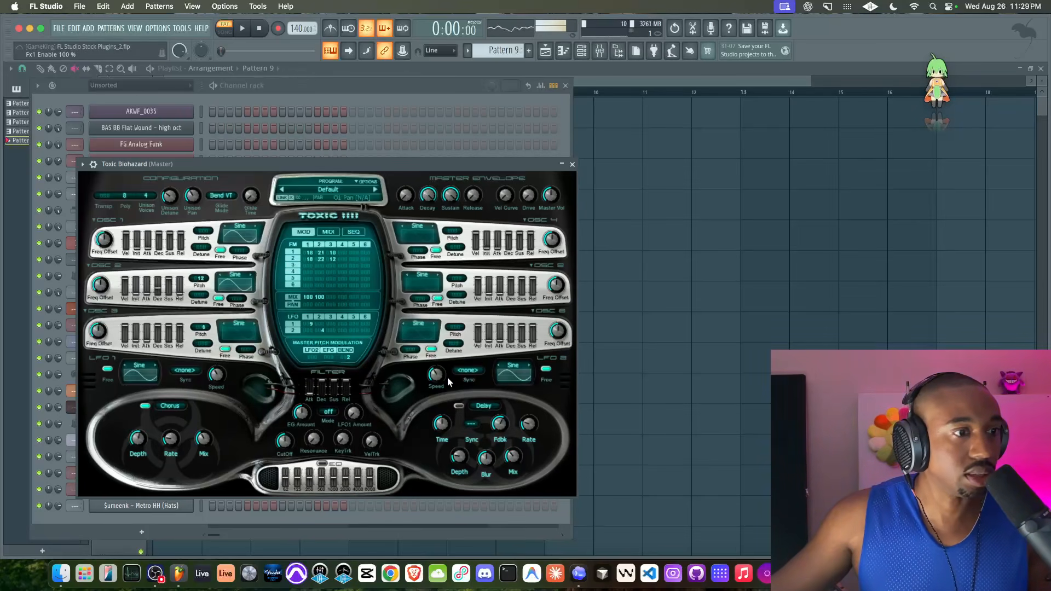
left_click(458, 405)
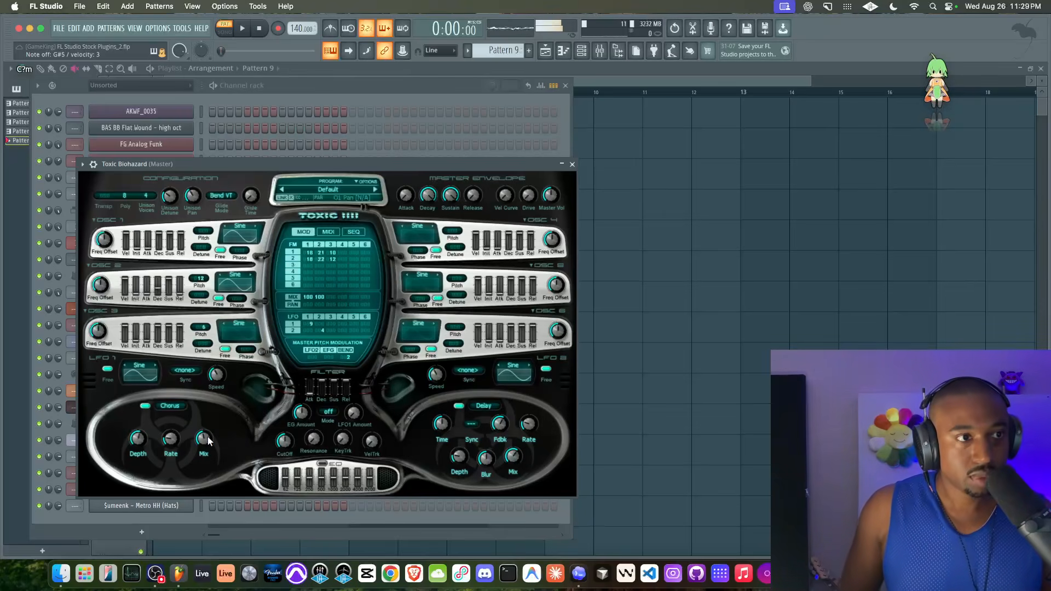
left_click(572, 164)
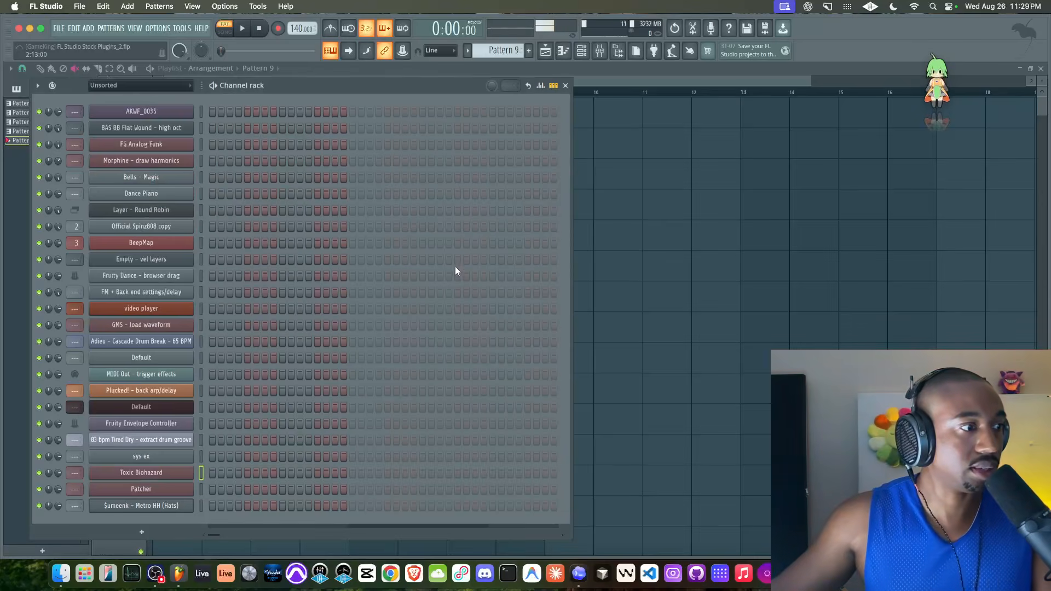
Step: Route the Toxic Biohazard channel to the BeepMap mixer track on insert 3
left_click(600, 50)
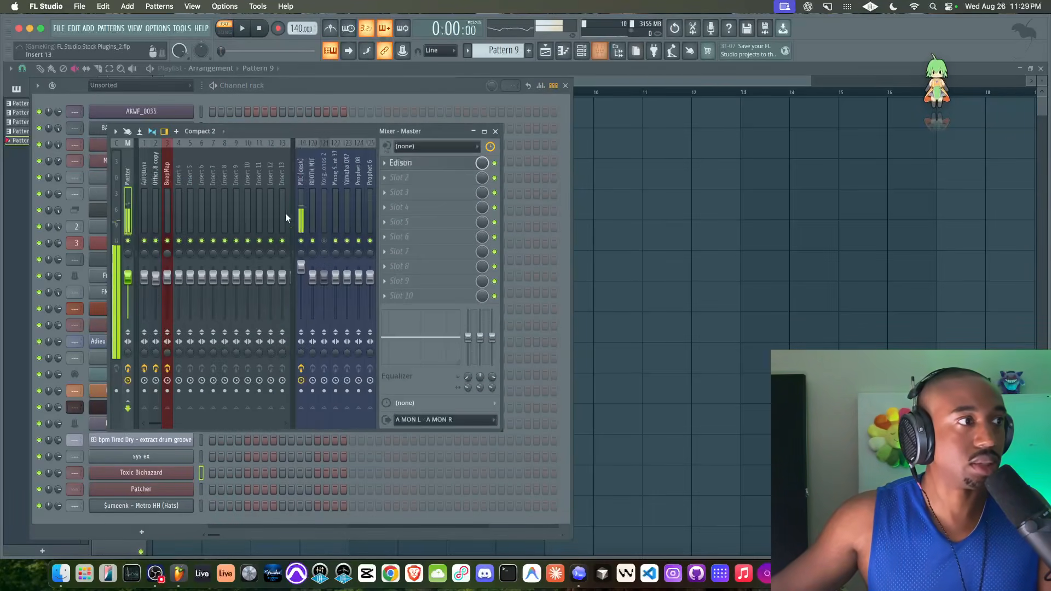
left_click(155, 188)
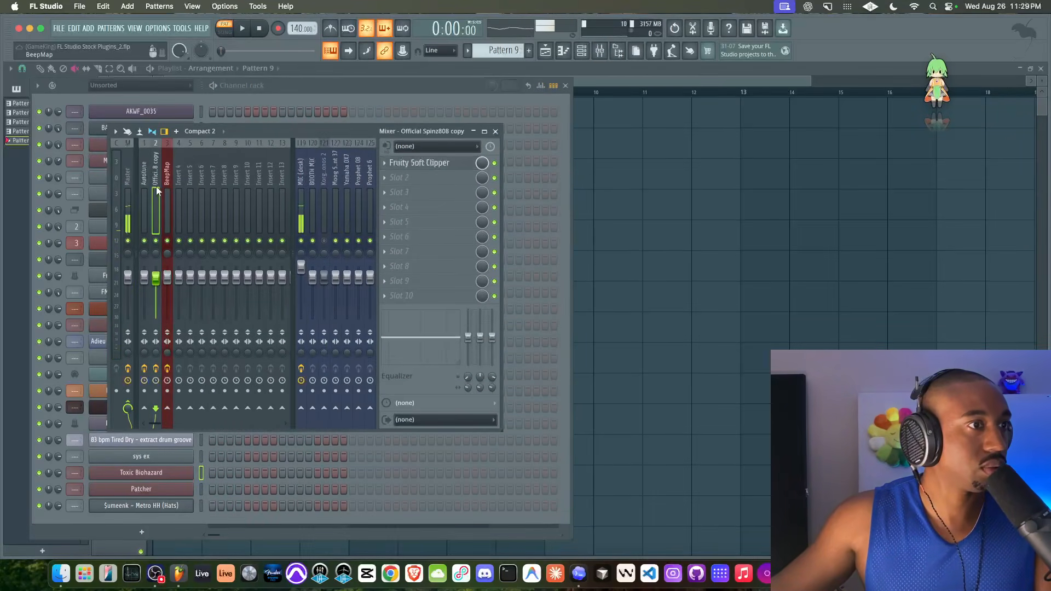
left_click(167, 187)
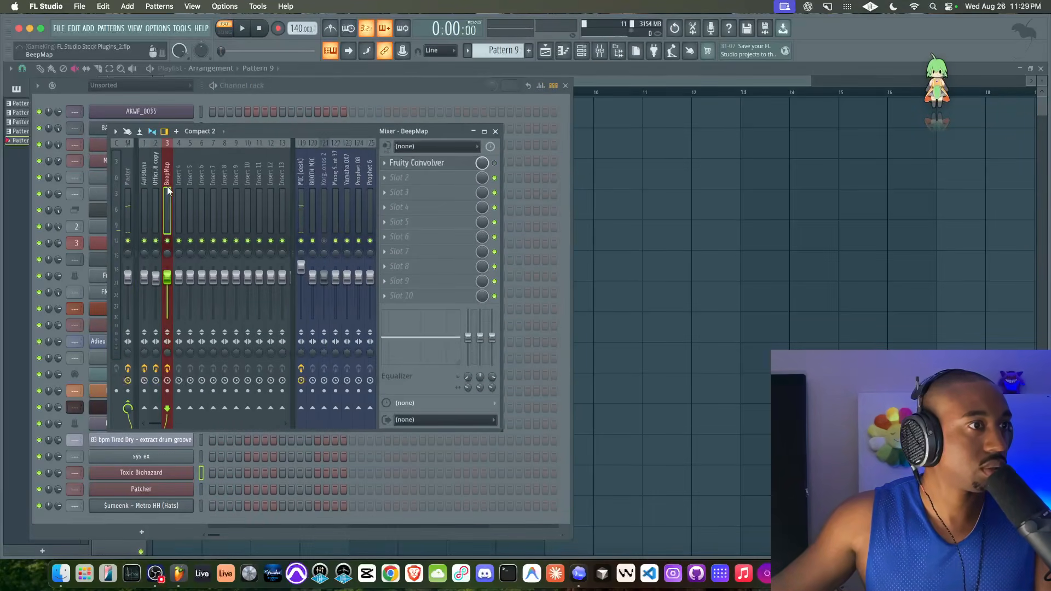
left_click(94, 478)
key("ctrl+l")
left_click(599, 51)
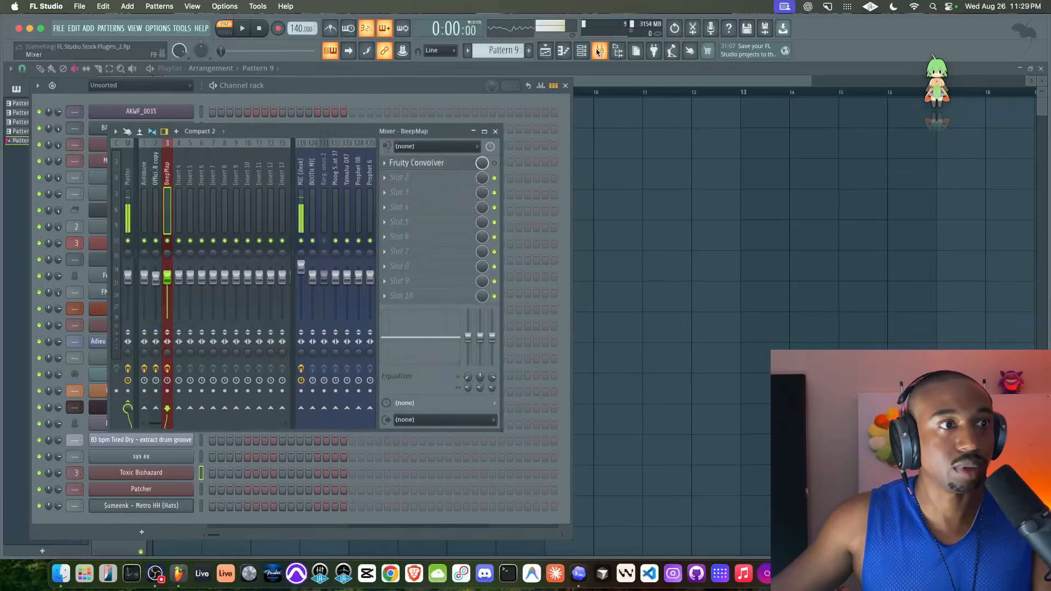
Step: Enable Fruity Convolver on the BeepMap track with its Blur White preset, audition Toxic Biohazard through it and close the mixer
left_click(444, 162)
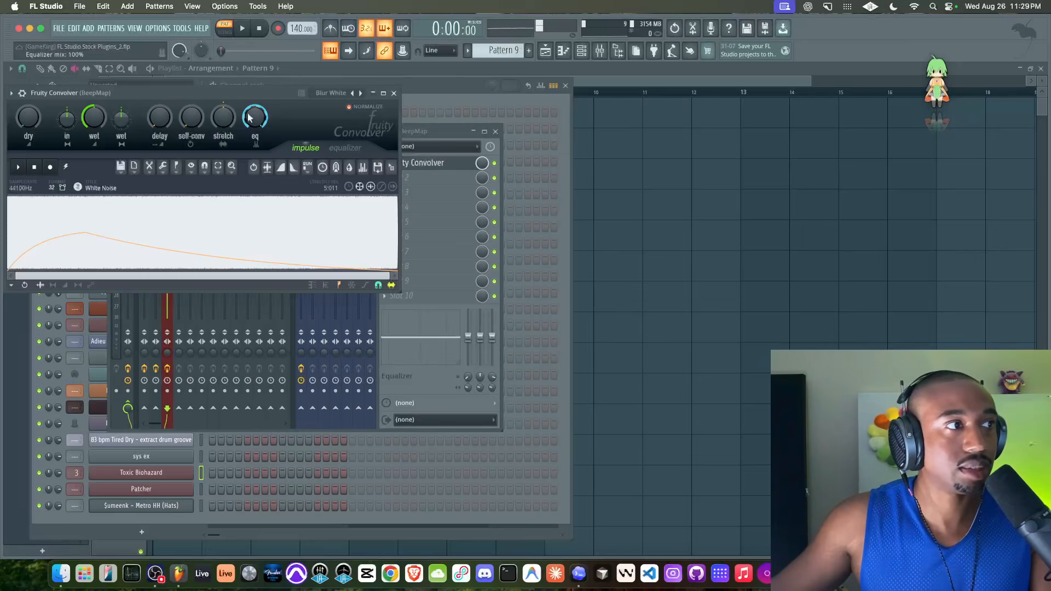
left_click(336, 93)
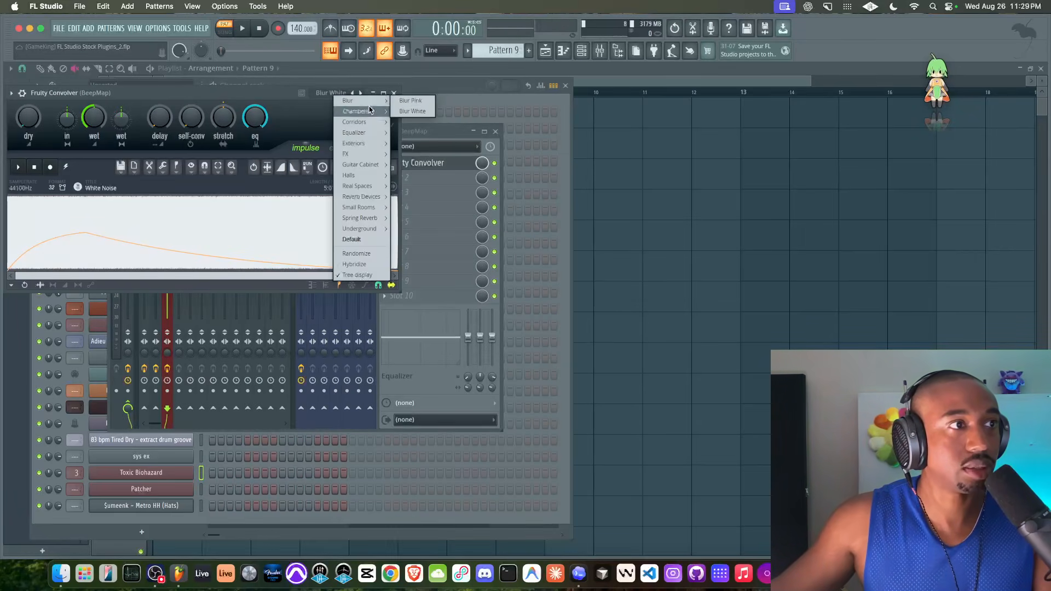
left_click(411, 112)
left_click(394, 93)
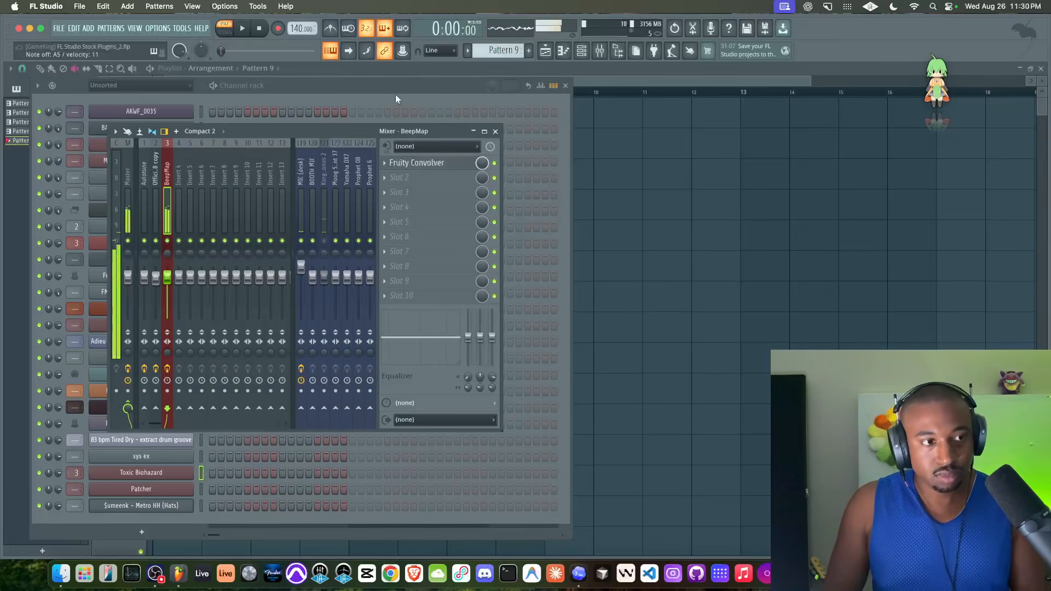
left_click(494, 131)
Step: Open the Patcher channel to view its routing map and close it again
left_click(181, 489)
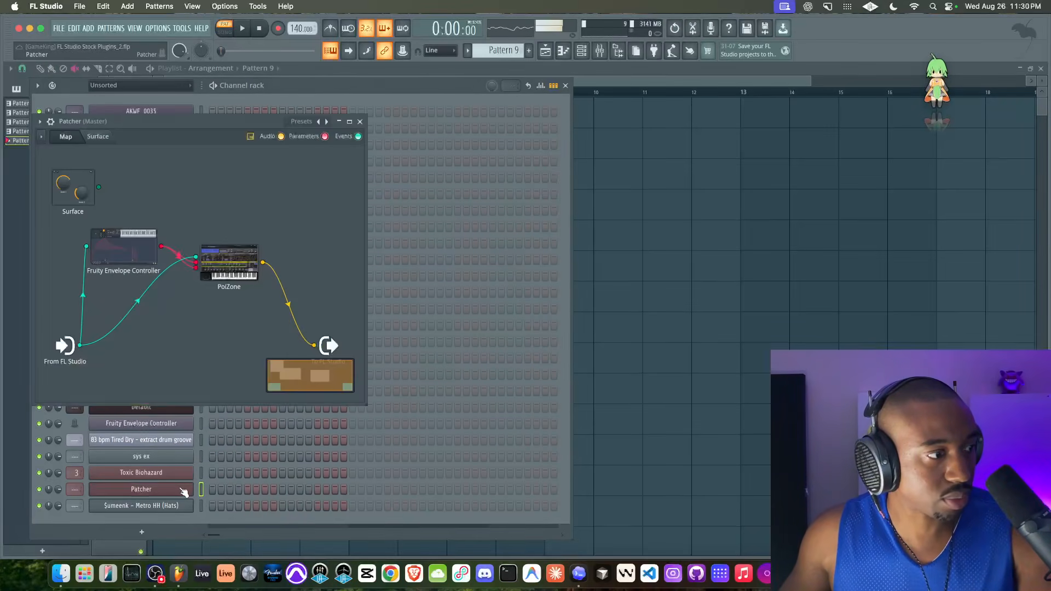
left_click(360, 121)
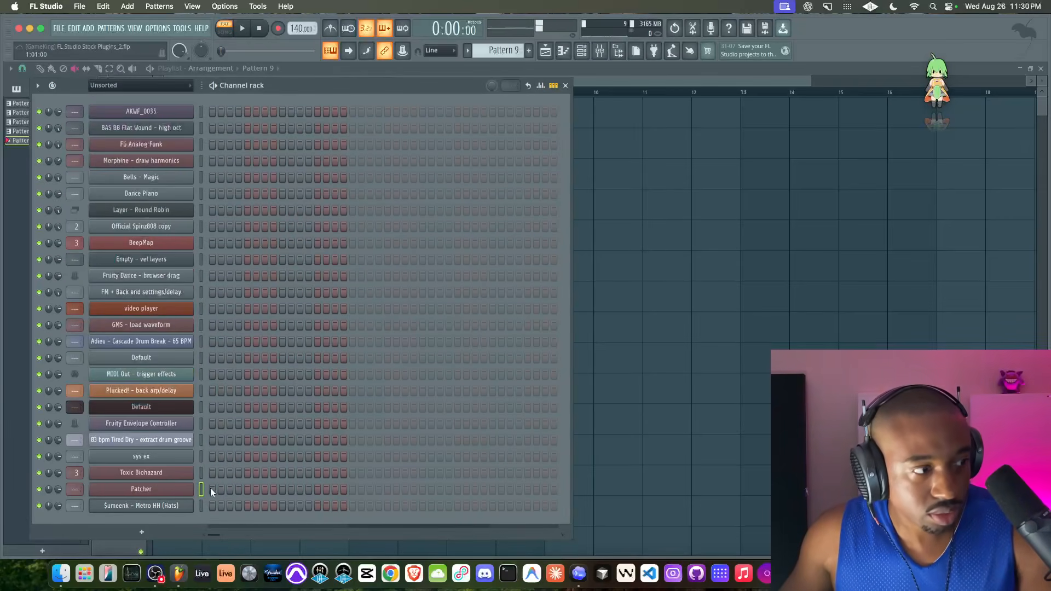